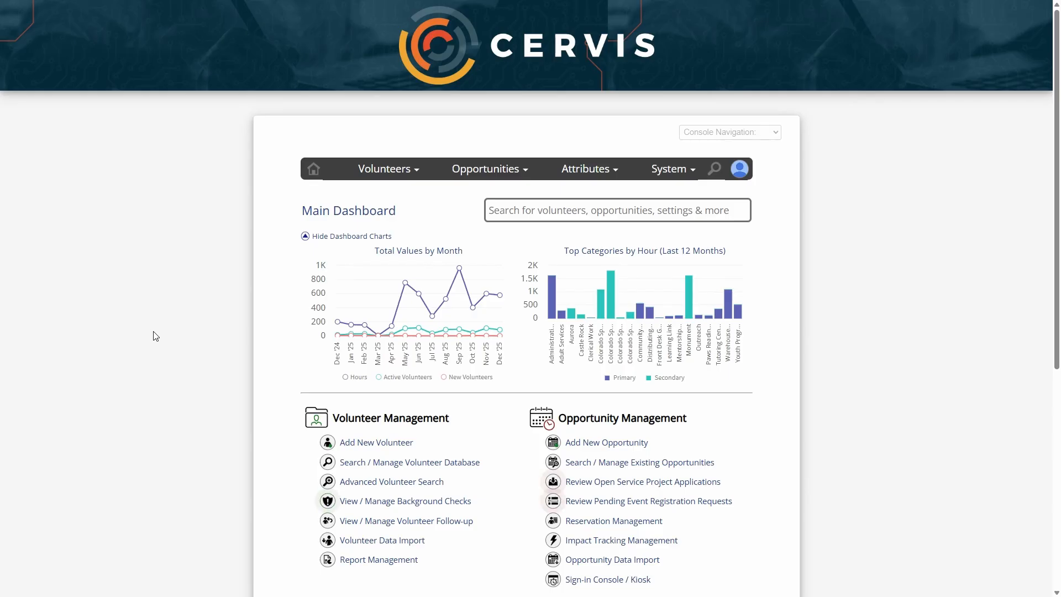
# Step: Open the Add New Volunteer form and review its last name, first name, primary phone and e-mail fields
pyautogui.scroll(-2, 165, 331)
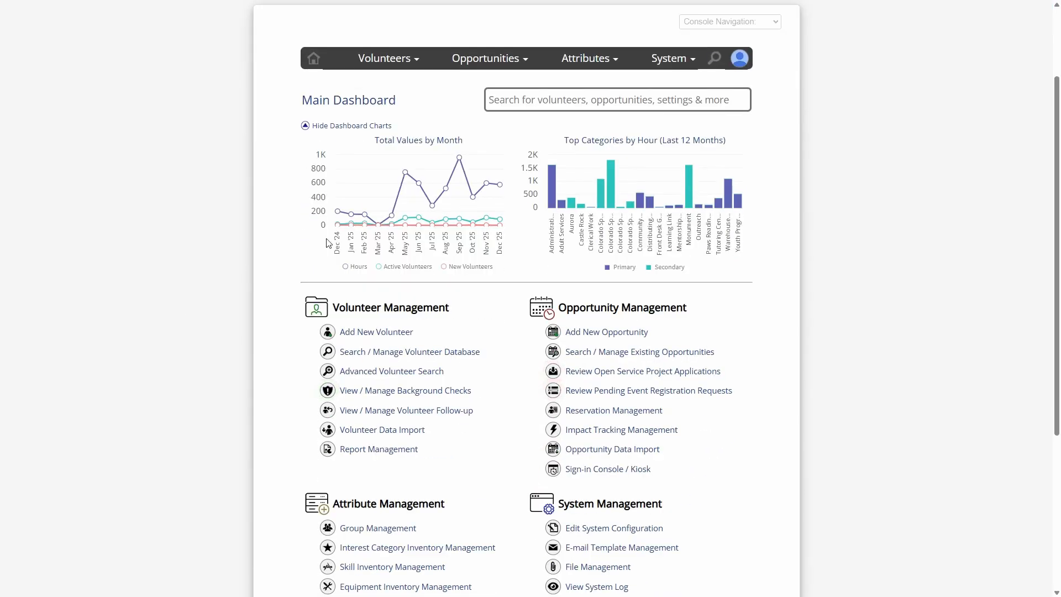
pyautogui.click(379, 331)
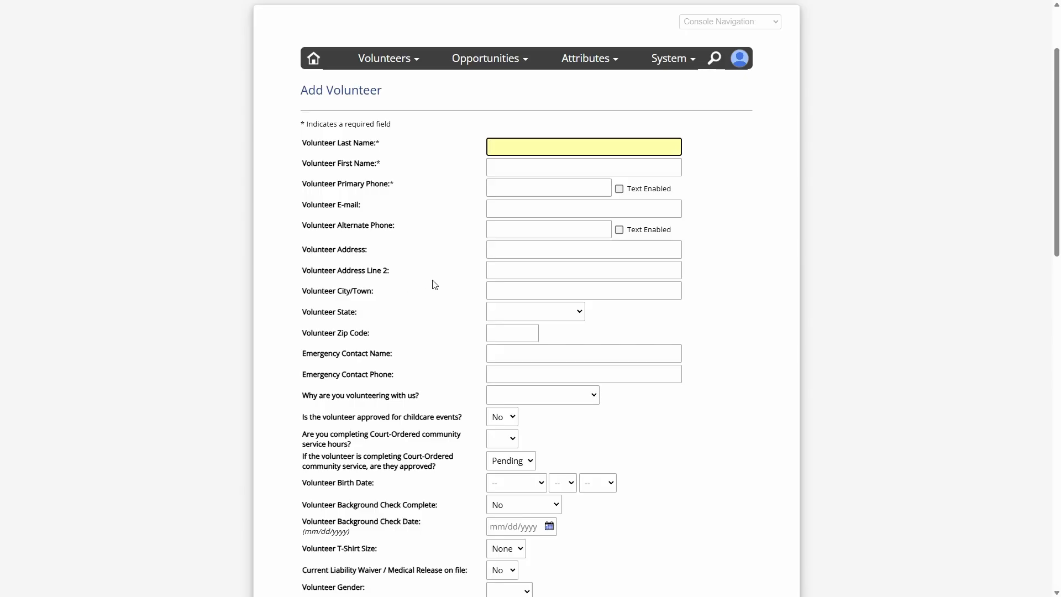
pyautogui.click(312, 60)
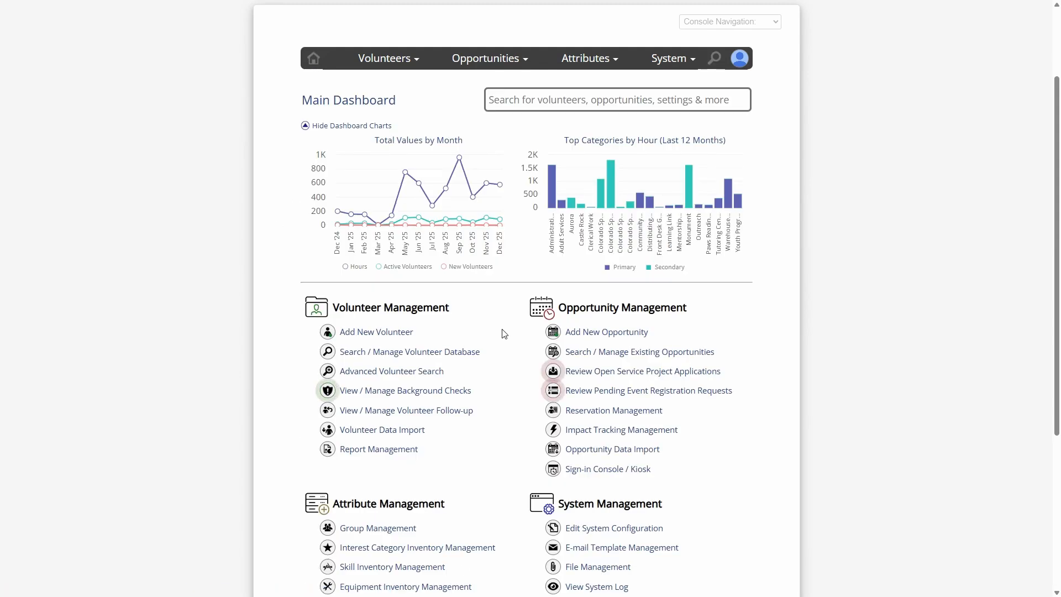
pyautogui.click(408, 333)
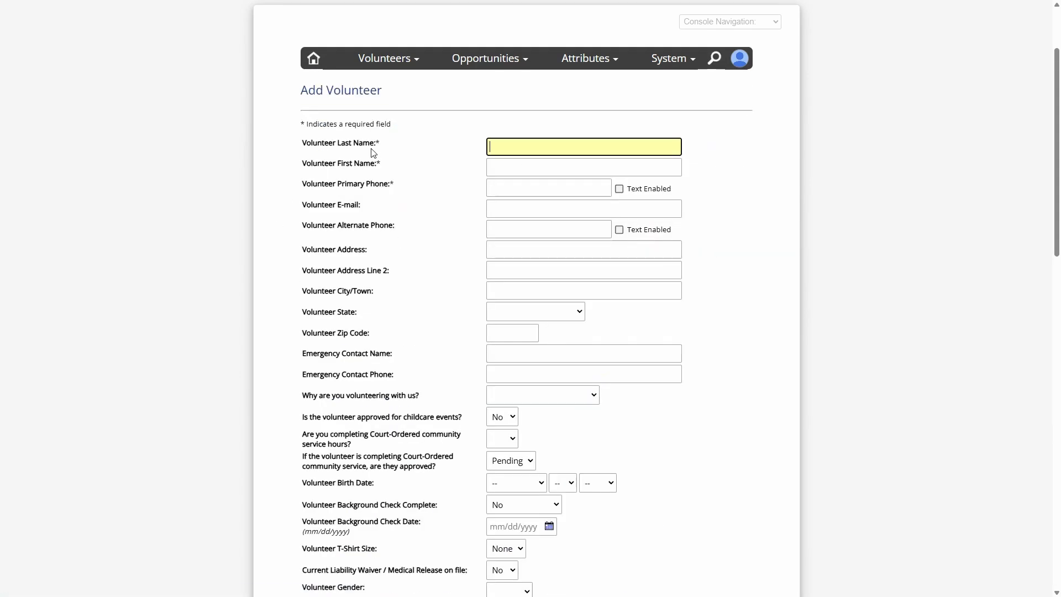
pyautogui.moveTo(303, 148); pyautogui.dragTo(393, 166)
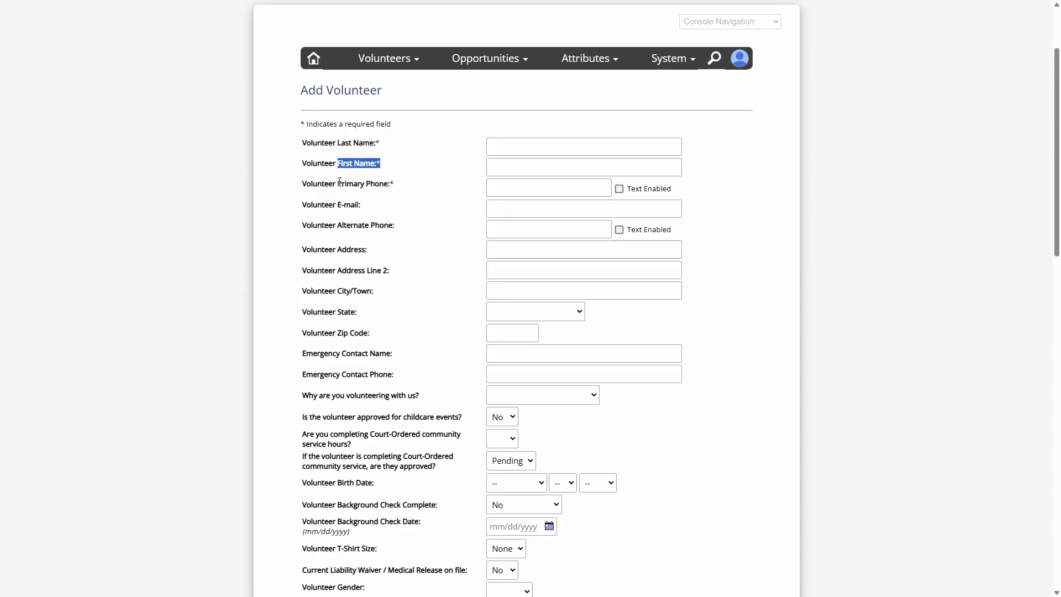
pyautogui.moveTo(338, 183); pyautogui.dragTo(402, 185)
pyautogui.moveTo(333, 205); pyautogui.dragTo(374, 208)
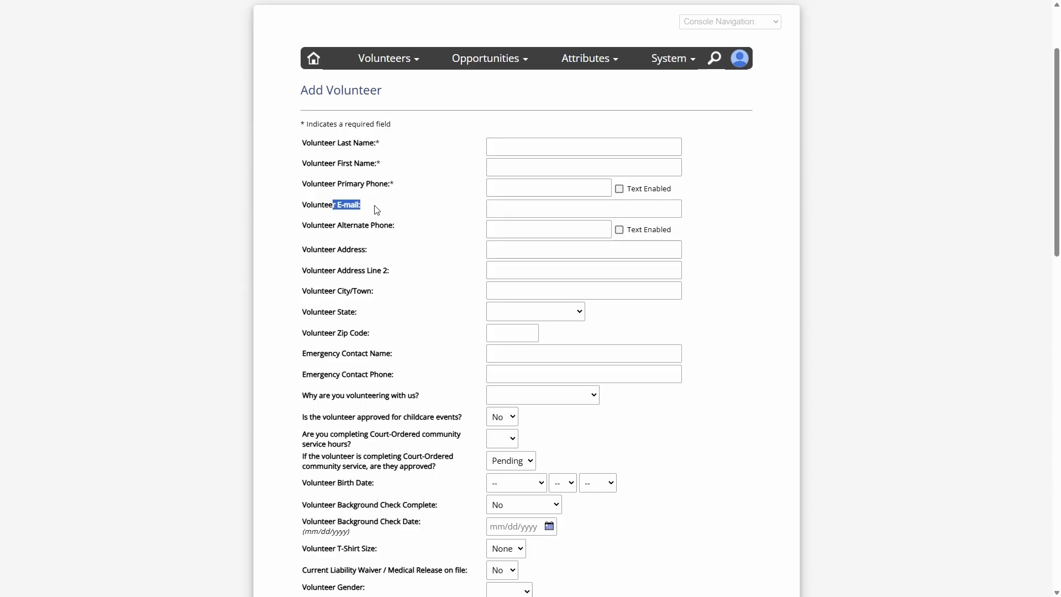
pyautogui.click(376, 209)
# Step: Return to the main dashboard, open the system configuration and expand its Information Collection section
pyautogui.scroll(2, 405, 260)
pyautogui.click(313, 116)
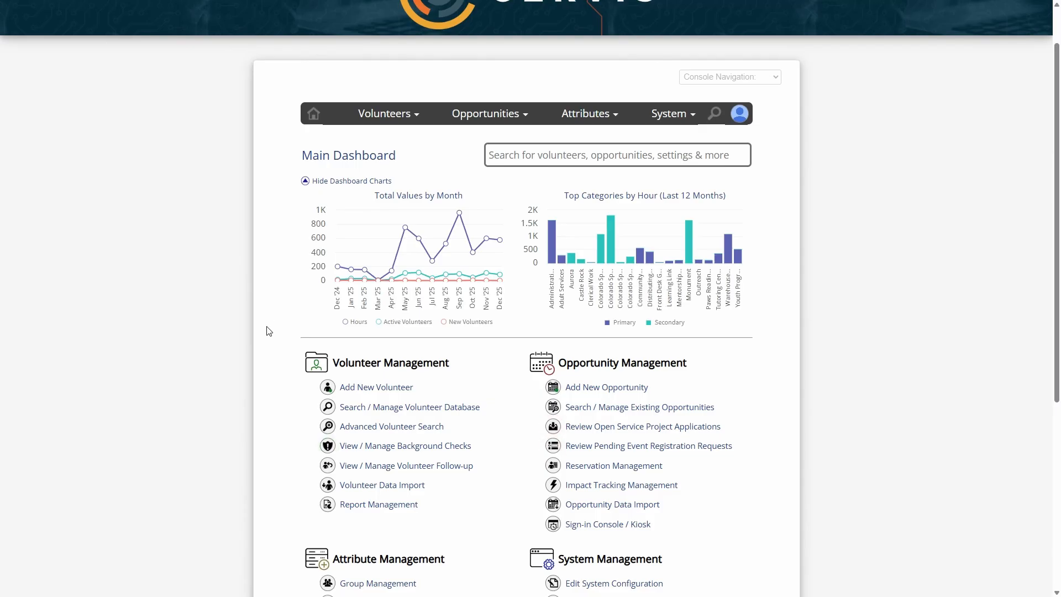
pyautogui.scroll(-3, 270, 328)
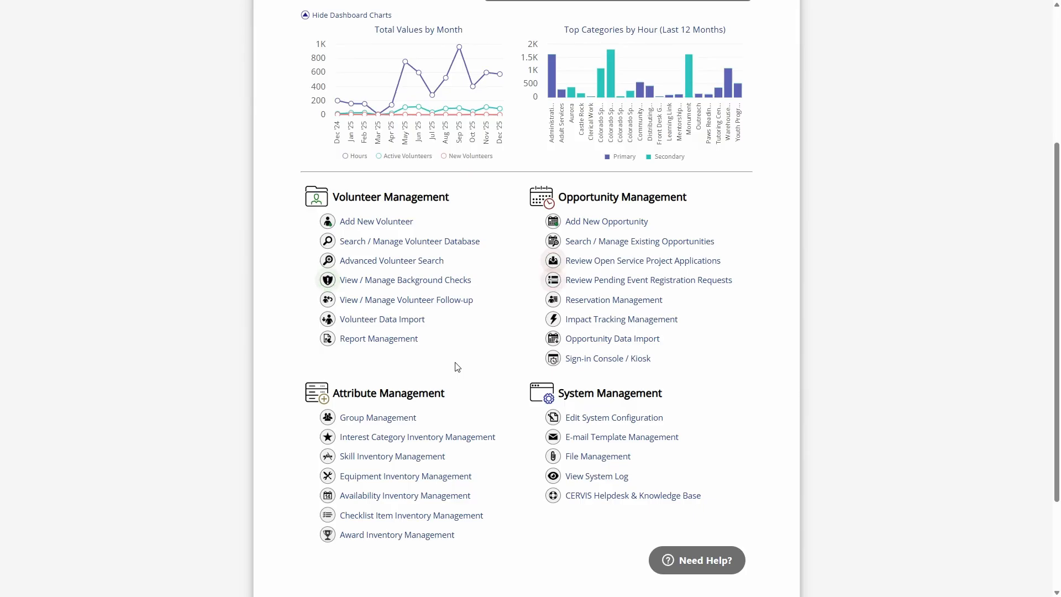
pyautogui.tripleClick(572, 392)
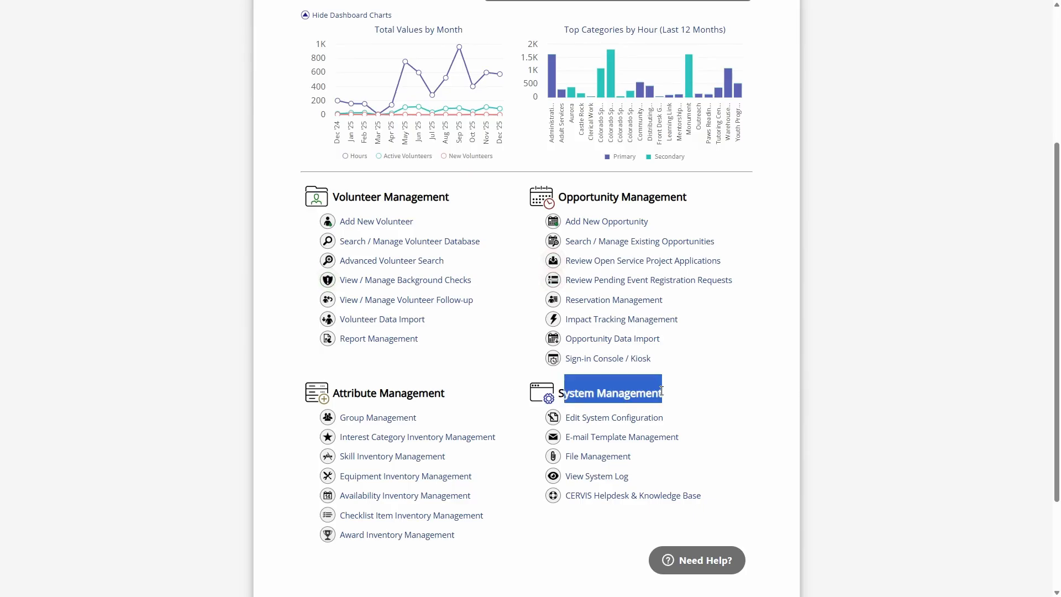
pyautogui.click(637, 420)
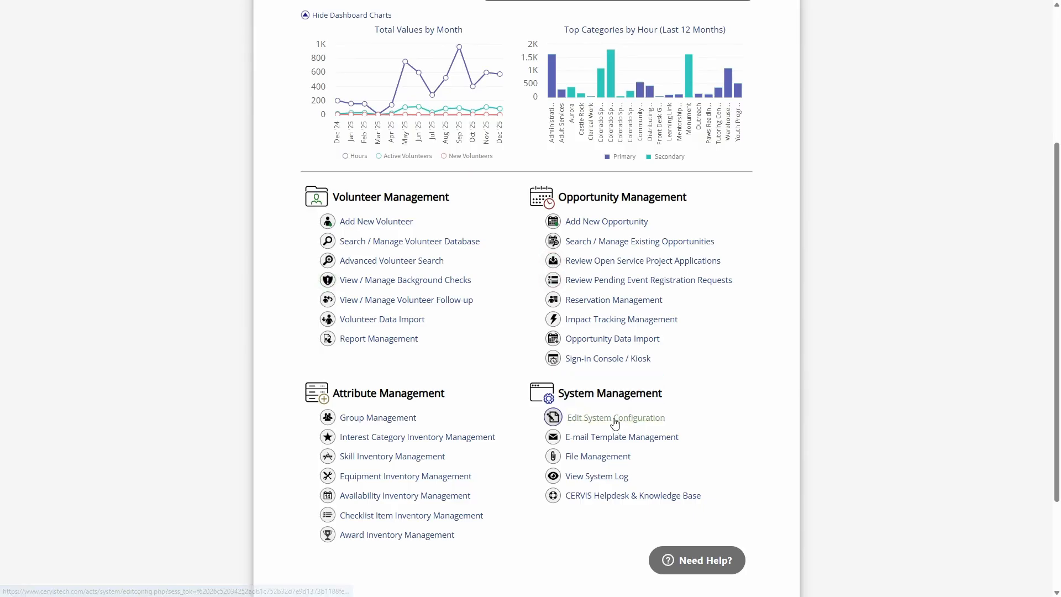
pyautogui.click(615, 418)
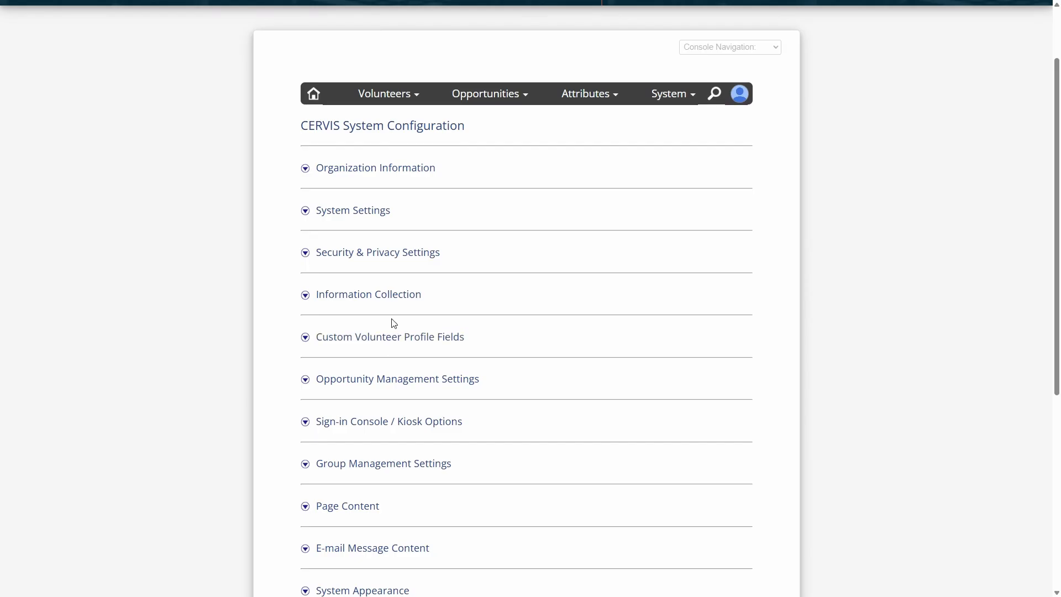
pyautogui.click(370, 298)
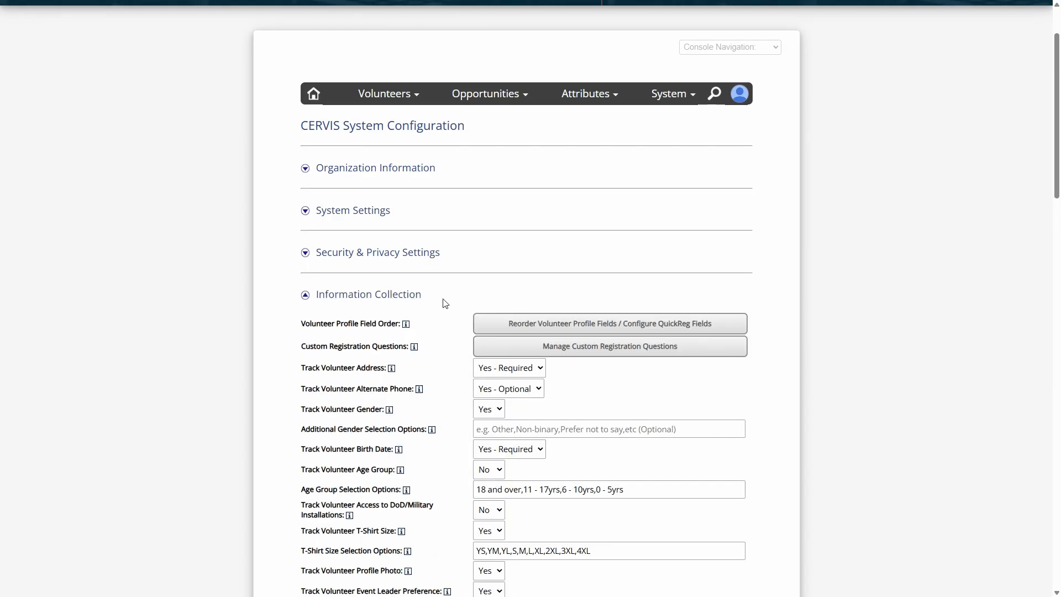
# Step: Review the tracking settings for volunteer address, gender, birth date and T-shirt size
pyautogui.scroll(-4, 443, 300)
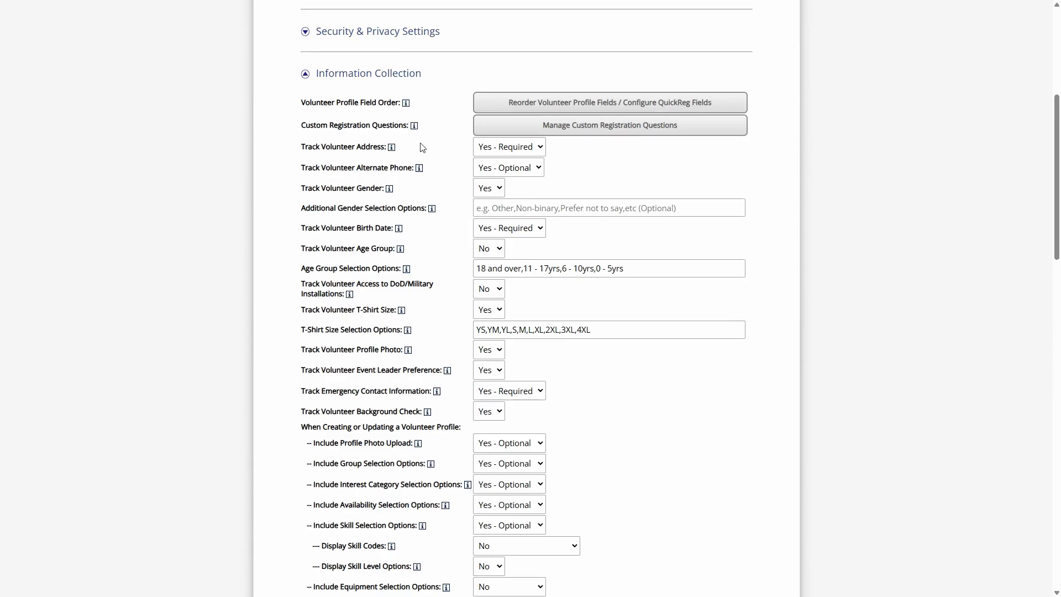
pyautogui.moveTo(350, 146); pyautogui.dragTo(385, 146)
pyautogui.moveTo(352, 188); pyautogui.dragTo(375, 188)
pyautogui.moveTo(348, 228); pyautogui.dragTo(380, 228)
pyautogui.moveTo(400, 313)
pyautogui.moveTo(357, 309); pyautogui.dragTo(385, 309)
pyautogui.click(445, 321)
# Step: Expand the Custom Volunteer Profile Fields section and review the custom and sensitive data field settings
pyautogui.scroll(-15, 436, 254)
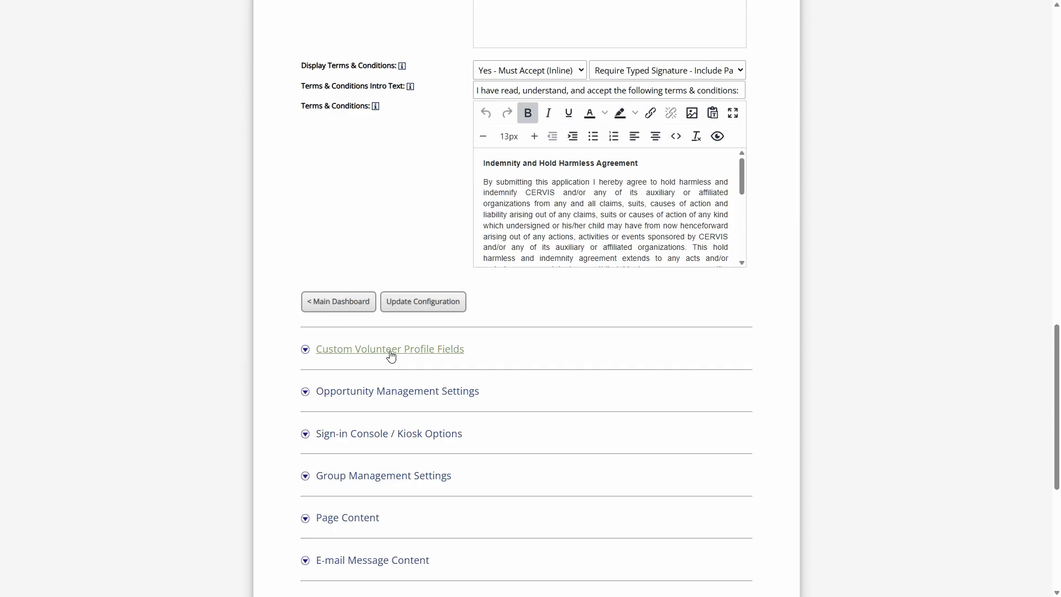
pyautogui.click(390, 352)
pyautogui.scroll(-3, 436, 329)
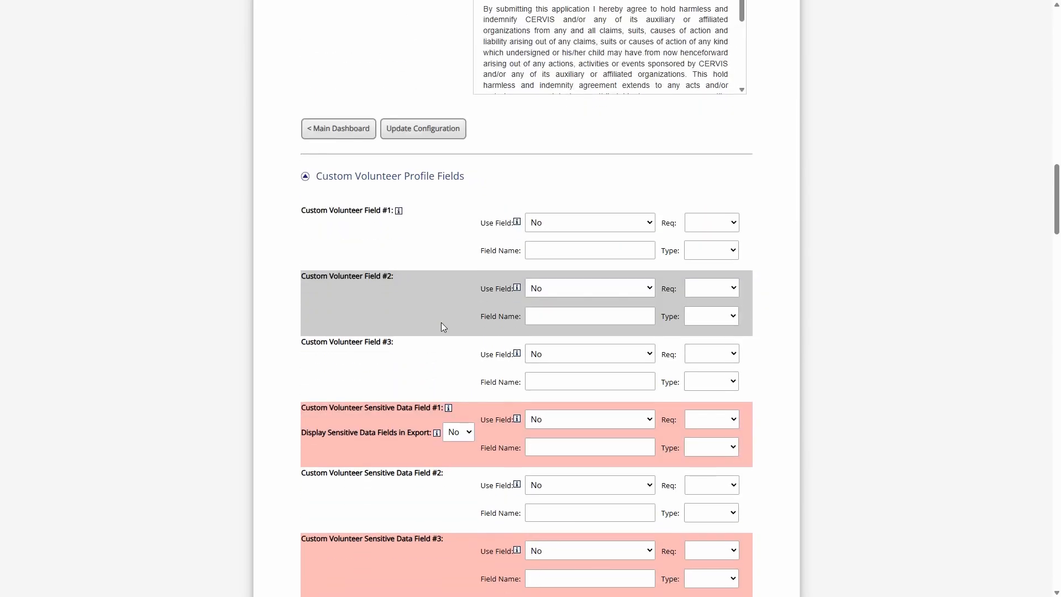
pyautogui.scroll(-2, 441, 322)
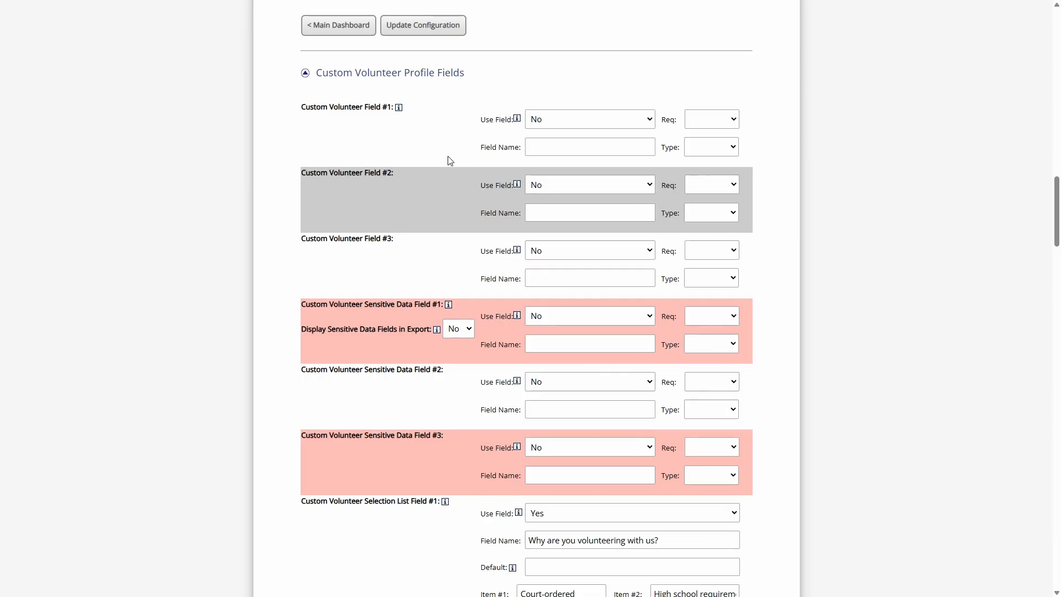
pyautogui.scroll(1, 451, 160)
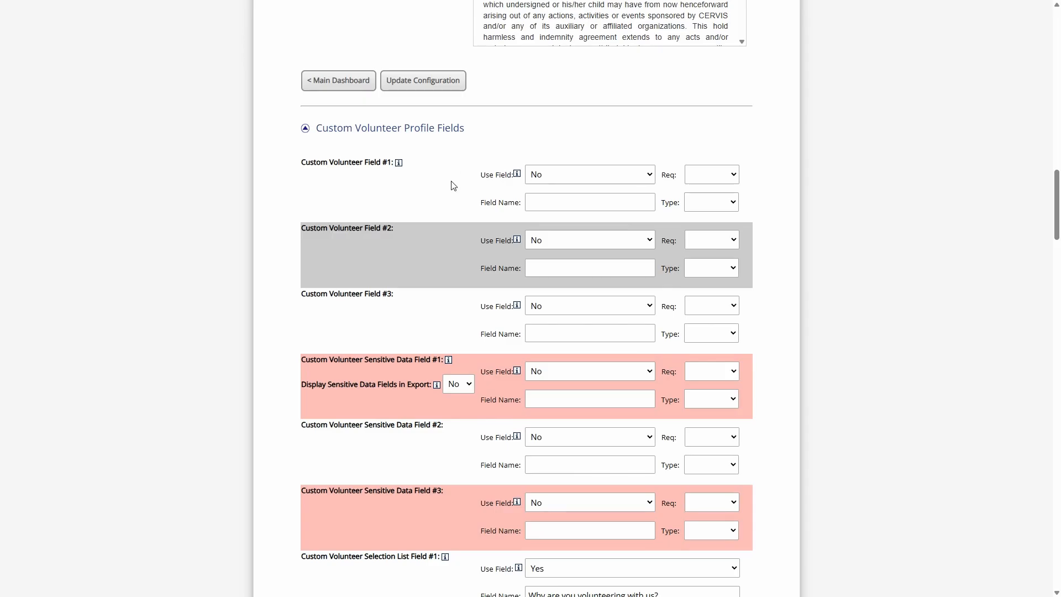
# Step: Go to the public Volunteer Application page through the console navigation
pyautogui.scroll(10, 457, 204)
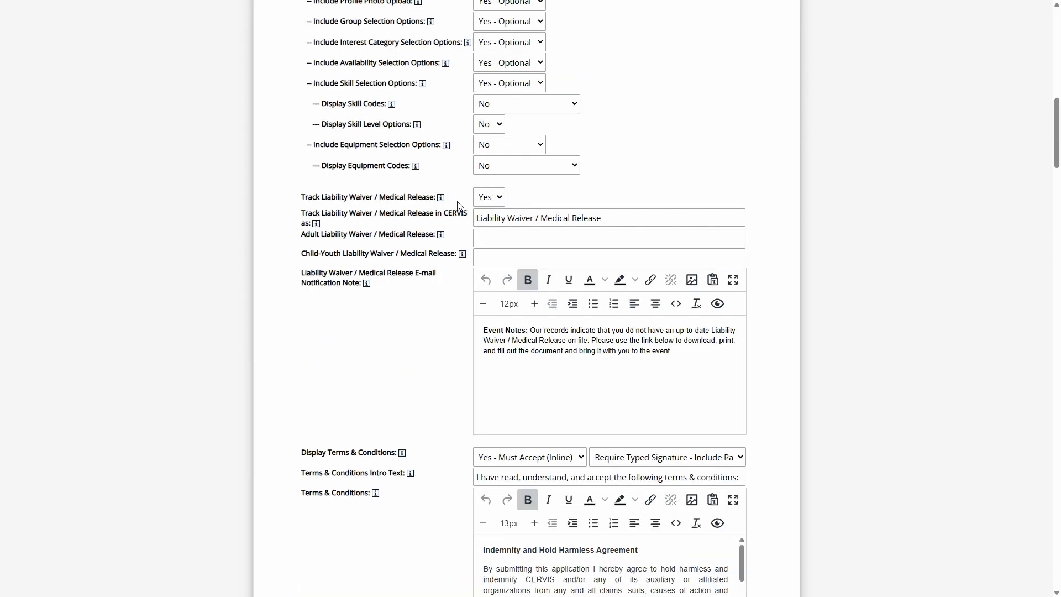
pyautogui.scroll(8, 456, 221)
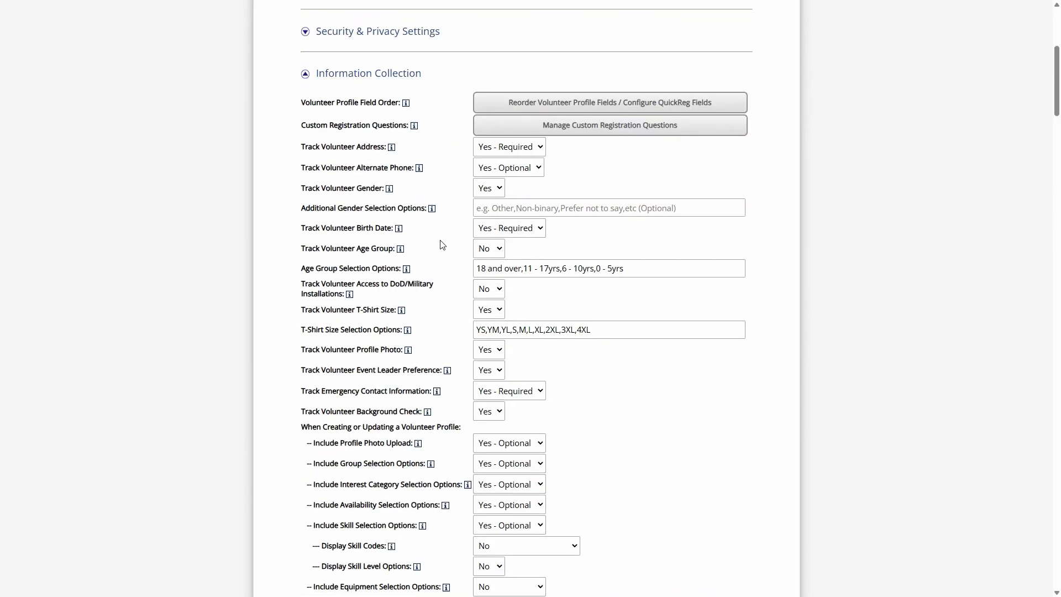
pyautogui.scroll(4, 442, 245)
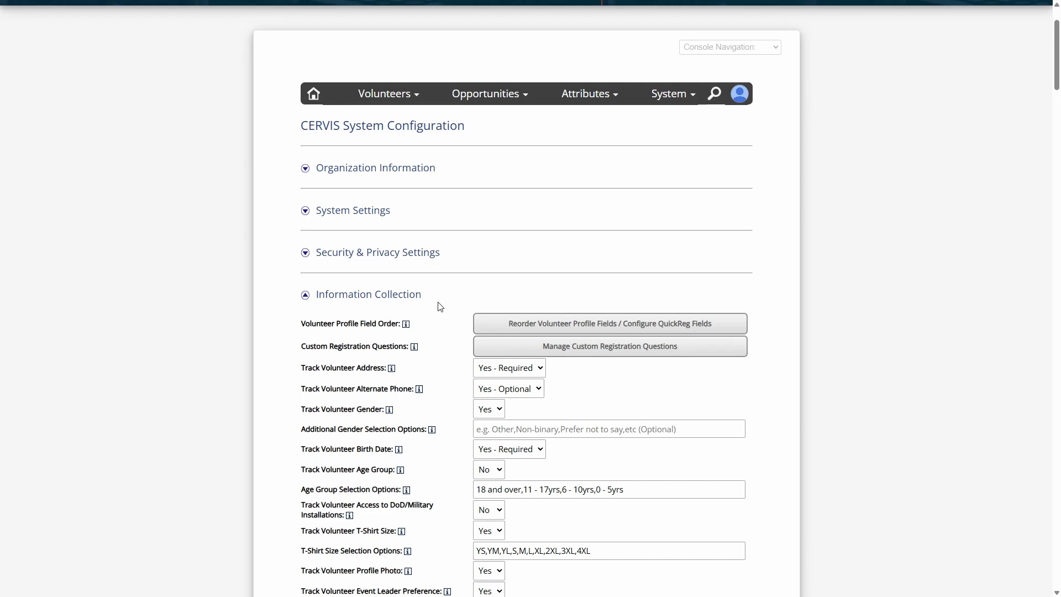
pyautogui.scroll(2, 436, 310)
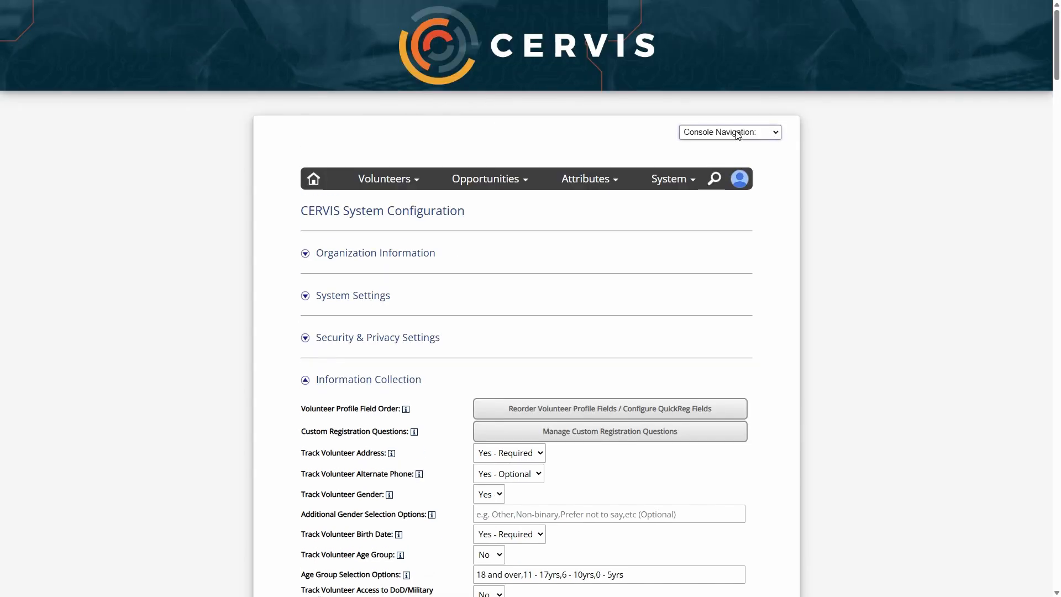
pyautogui.click(764, 134)
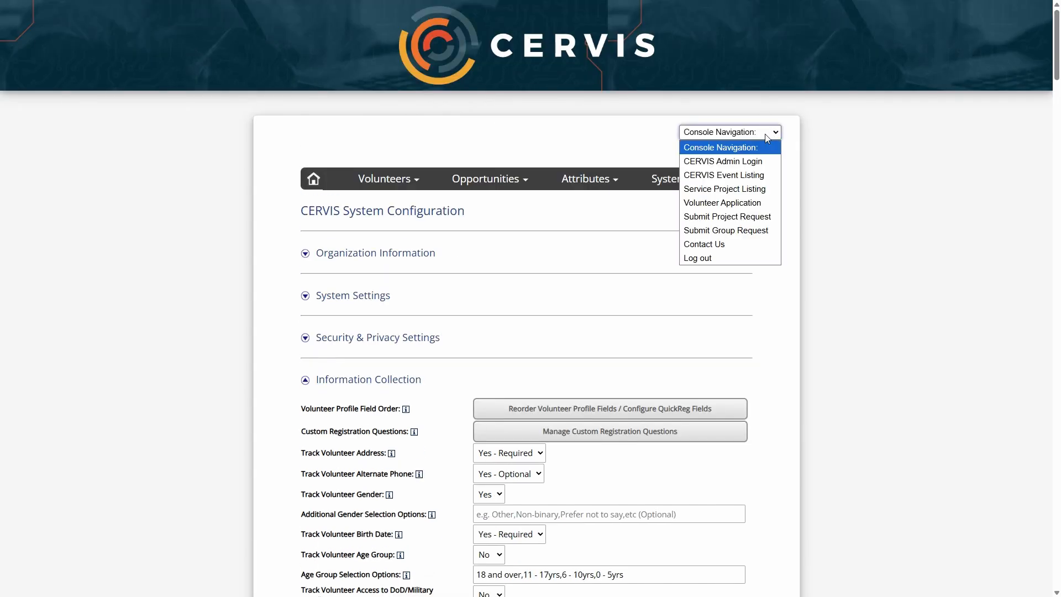
pyautogui.click(737, 205)
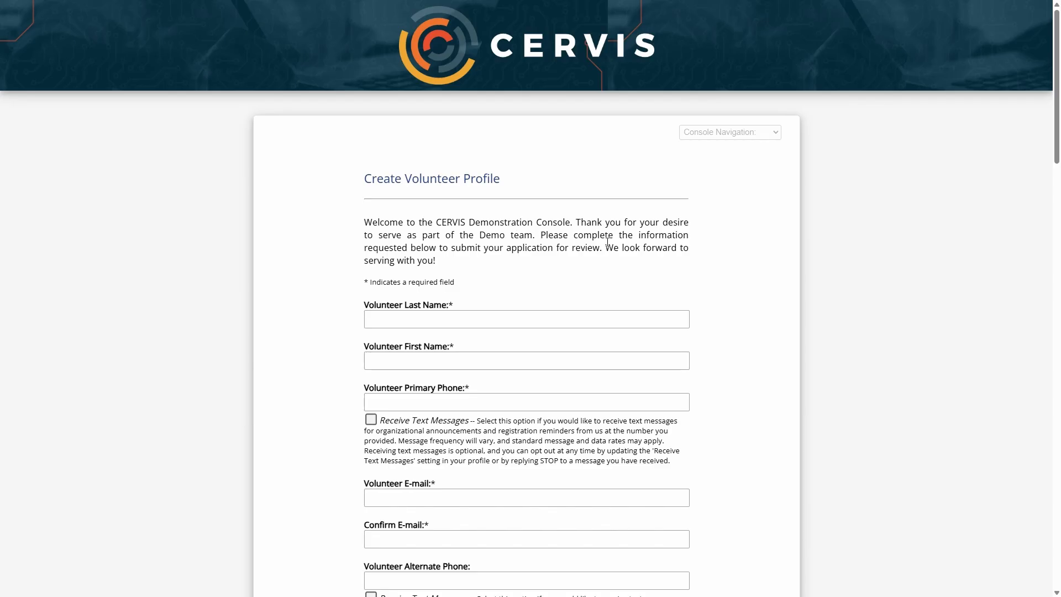
# Step: Review the Create Volunteer Profile form from the name fields through to the terms and conditions and signature fields
pyautogui.scroll(-4, 637, 238)
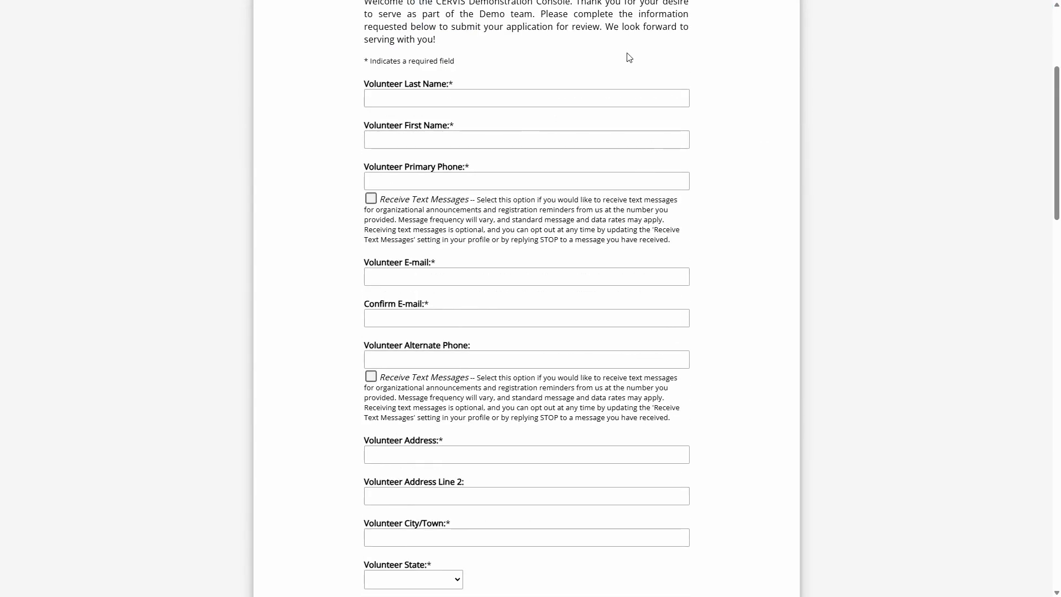
pyautogui.scroll(-1, 751, 288)
pyautogui.scroll(-13, 751, 287)
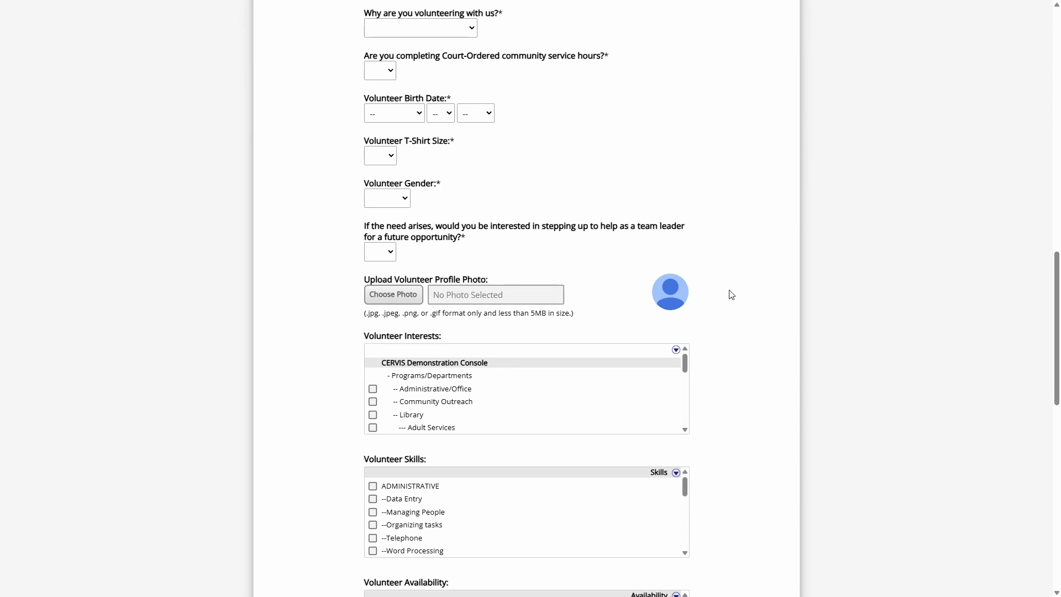
pyautogui.scroll(-12, 731, 295)
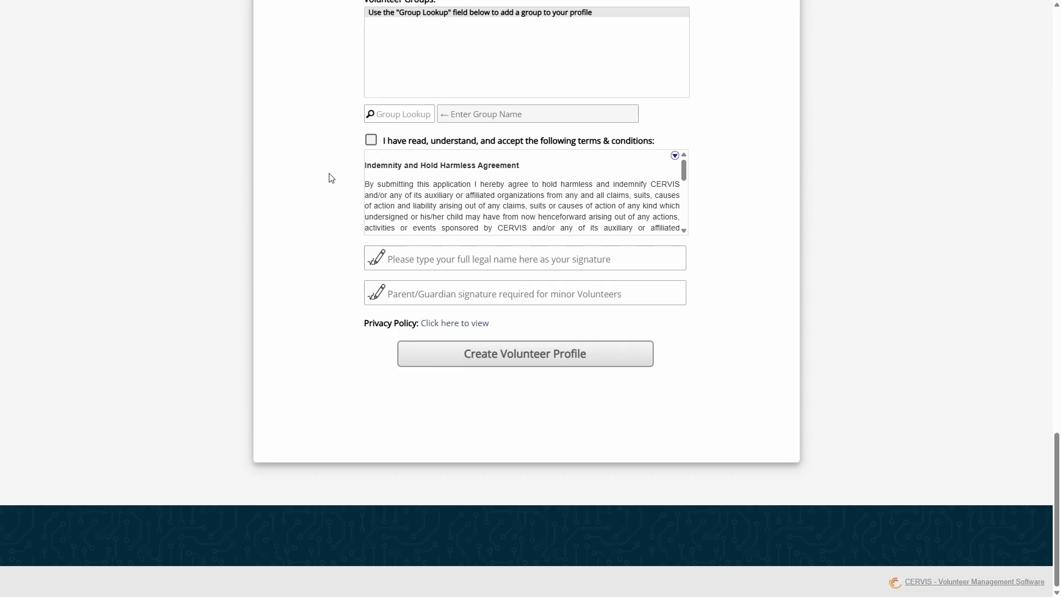
pyautogui.scroll(2, 337, 210)
pyautogui.scroll(10, 757, 199)
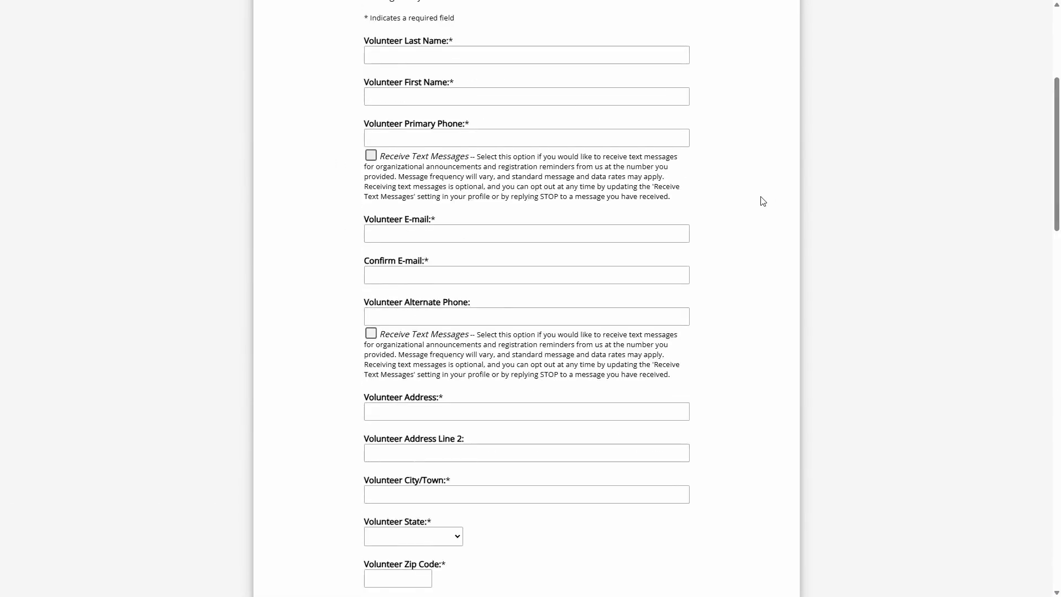
# Step: Go to the CERVIS Admin Login page and log in with Google
pyautogui.scroll(5, 763, 201)
pyautogui.click(744, 130)
pyautogui.click(748, 159)
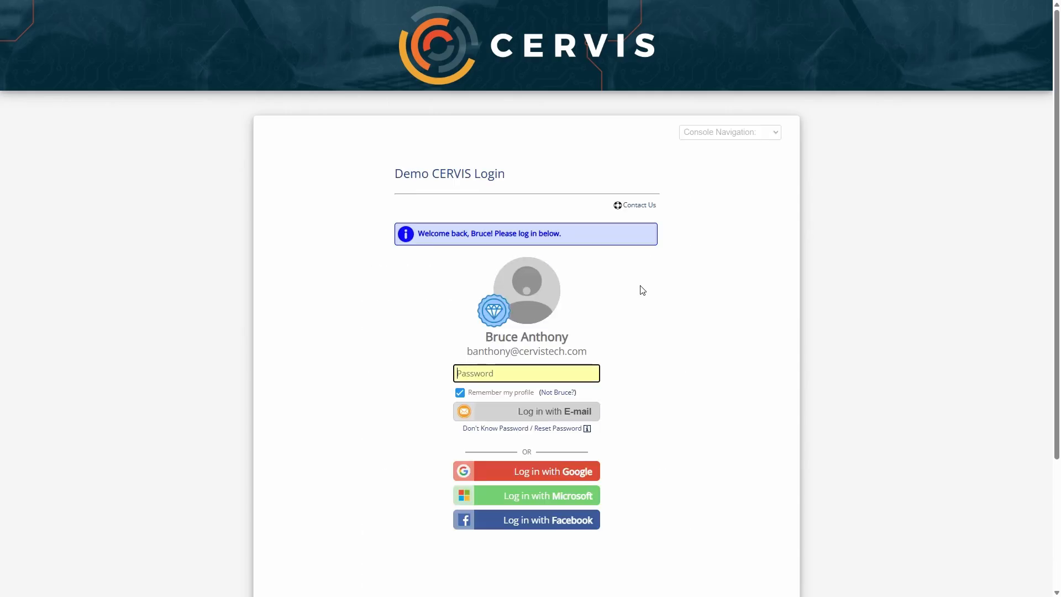
pyautogui.click(561, 472)
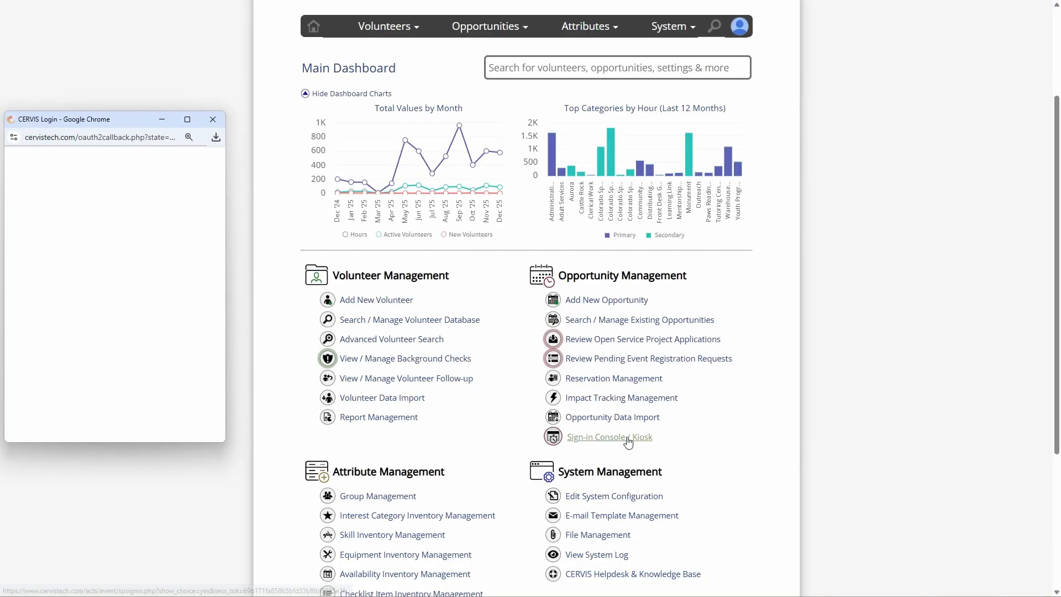
# Step: Reopen the system configuration's Information Collection section and locate the Volunteer Profile Field Order setting
pyautogui.scroll(-3, 619, 331)
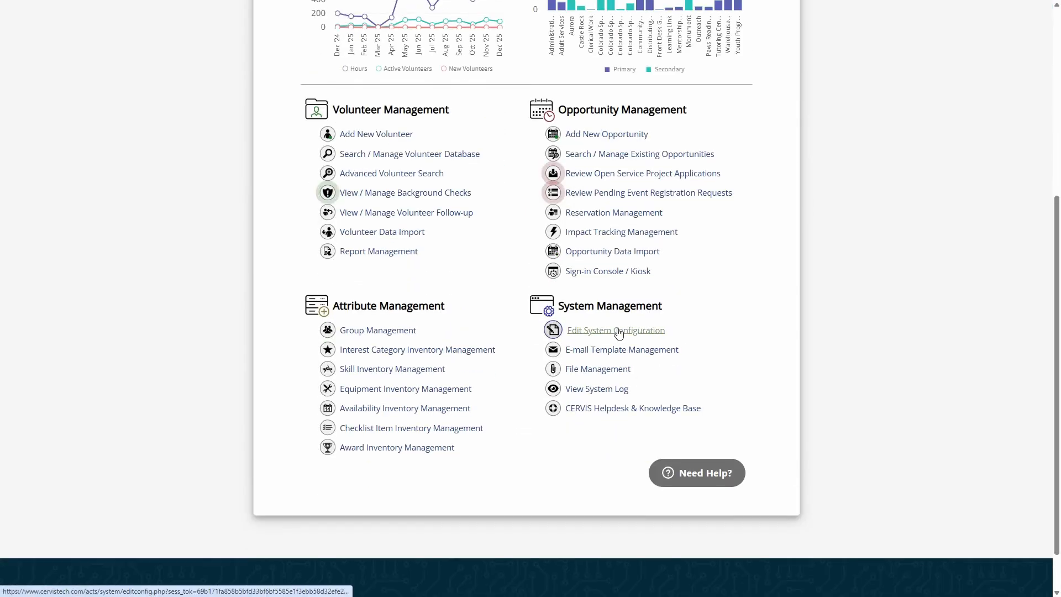
pyautogui.click(617, 331)
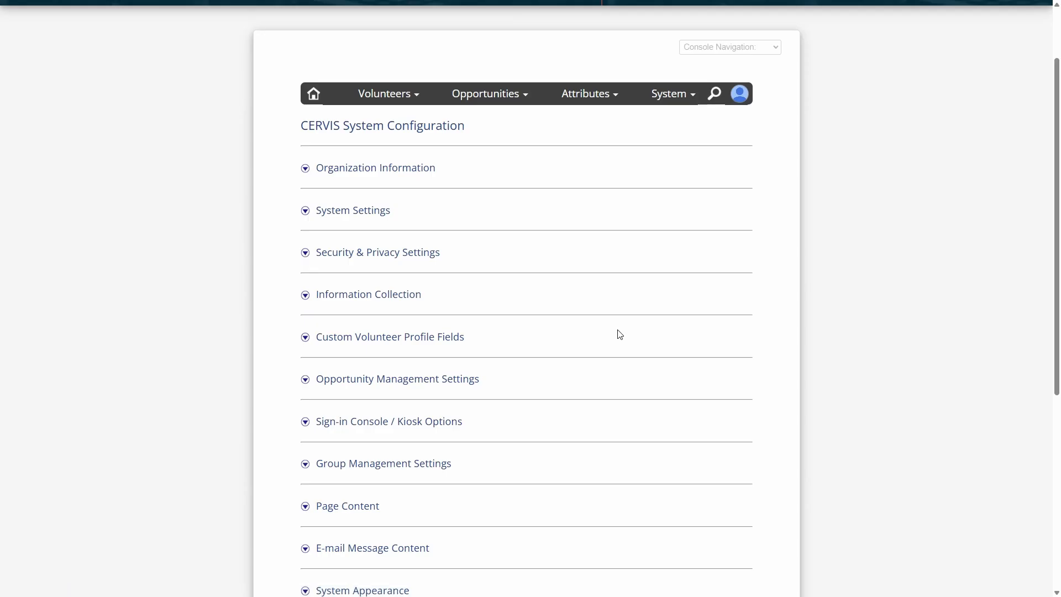
pyautogui.scroll(-3, 401, 369)
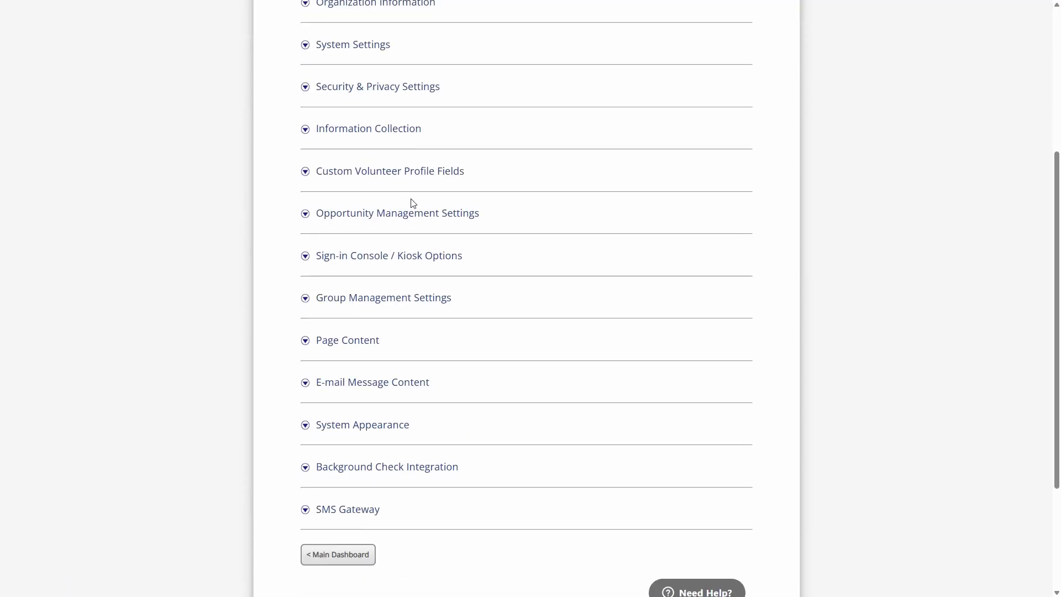
pyautogui.click(393, 133)
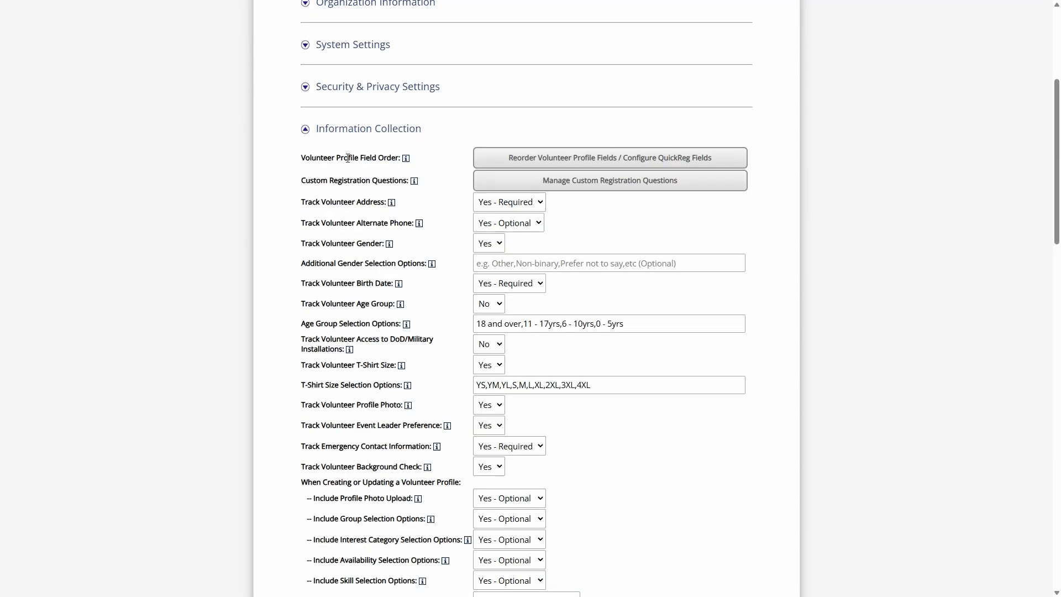
pyautogui.moveTo(314, 159); pyautogui.dragTo(401, 160)
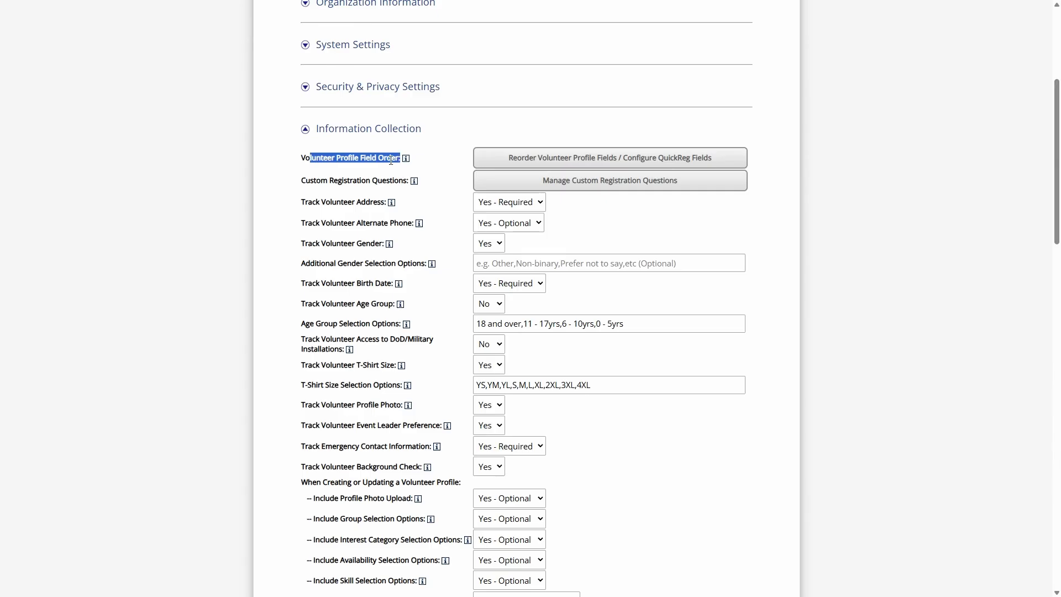
pyautogui.click(391, 160)
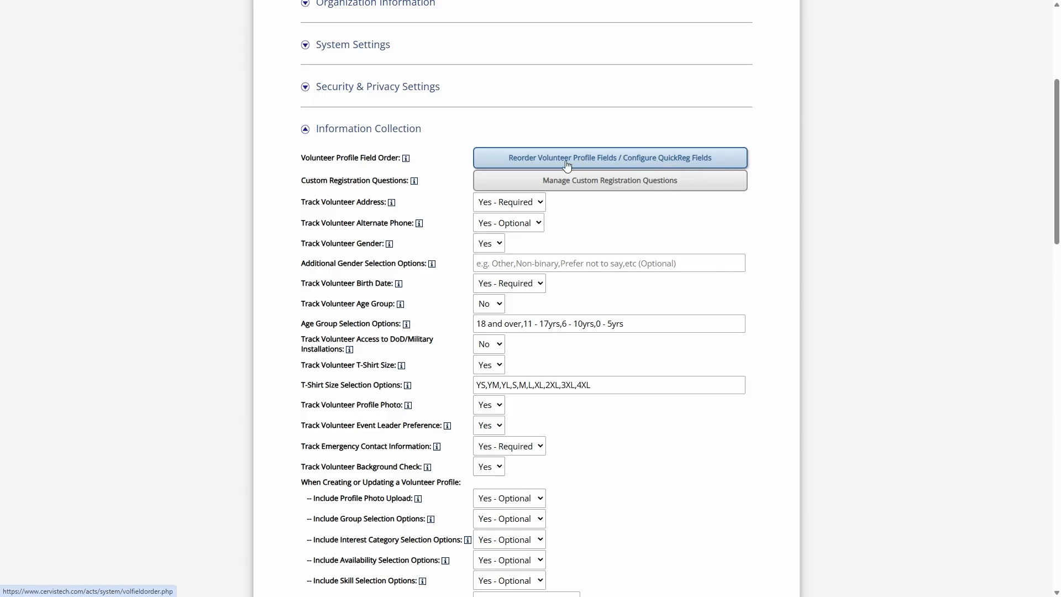
# Step: Open the volunteer profile field reordering page and place First Name above Last Name
pyautogui.click(585, 159)
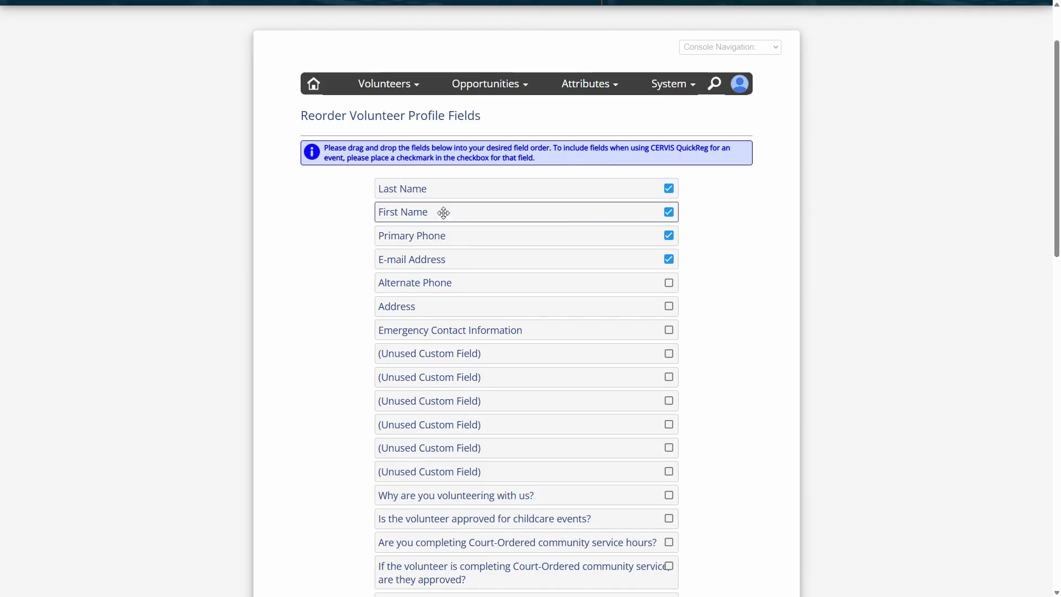
pyautogui.moveTo(438, 211); pyautogui.dragTo(452, 181)
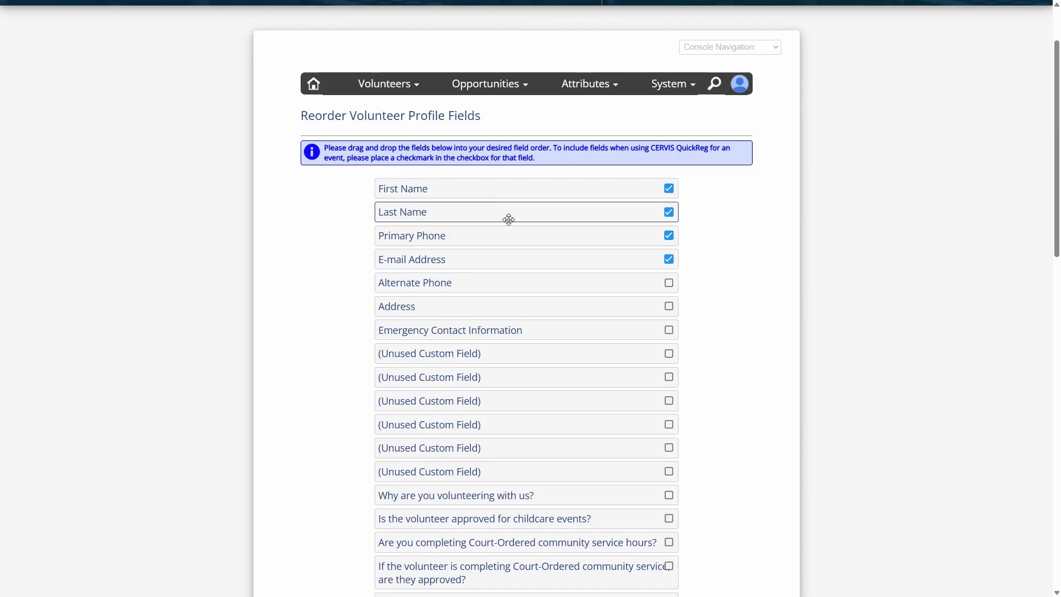
# Step: Review the volunteer profile field list from the name fields through to Privacy Policy, including which fields are ticked for QuickReg
pyautogui.scroll(-1, 528, 230)
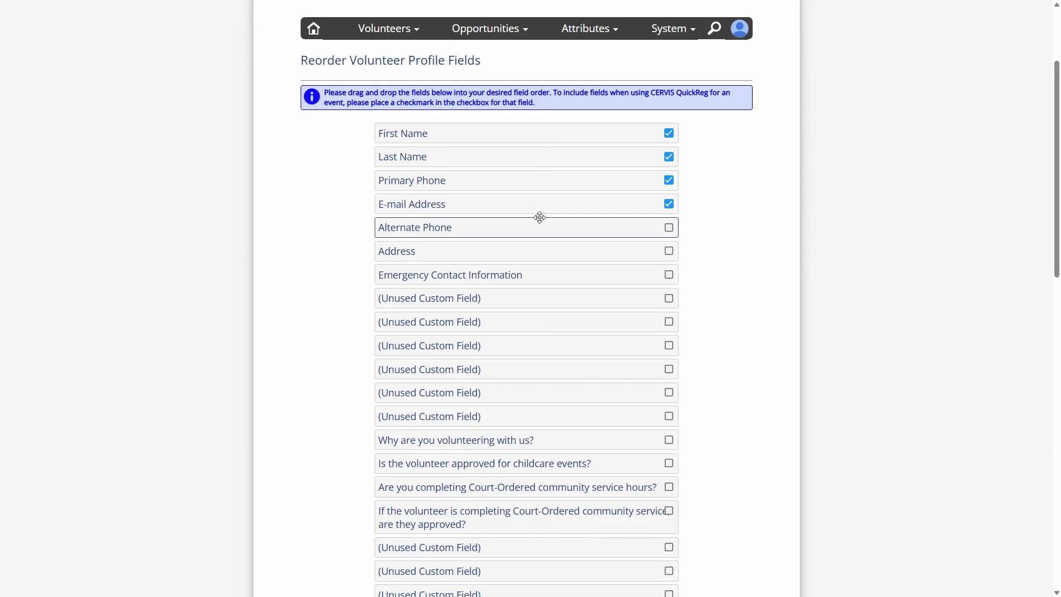
pyautogui.scroll(-4, 552, 329)
pyautogui.scroll(-1, 556, 318)
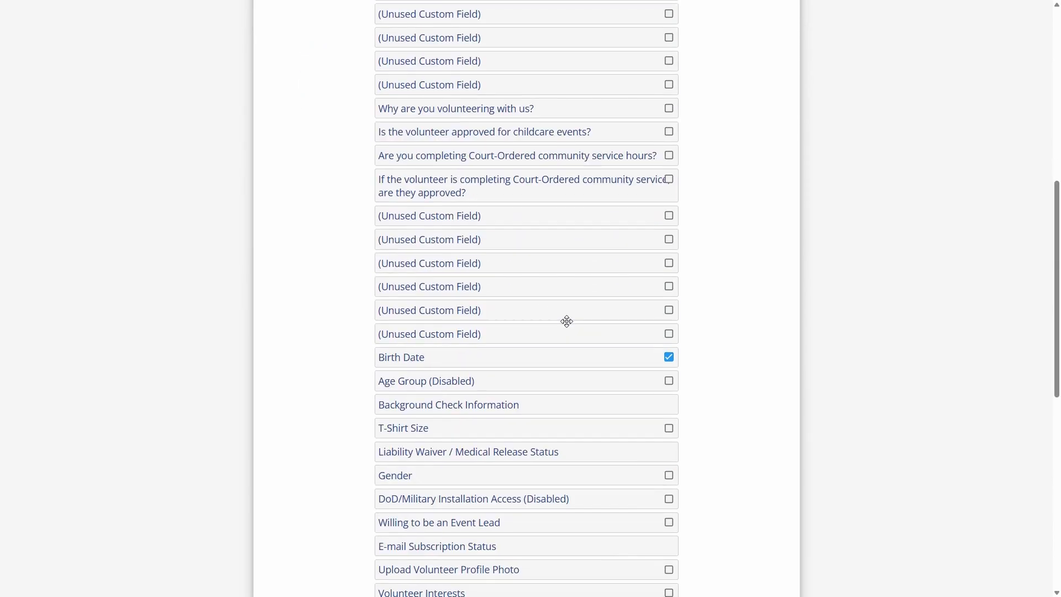
pyautogui.scroll(1, 566, 320)
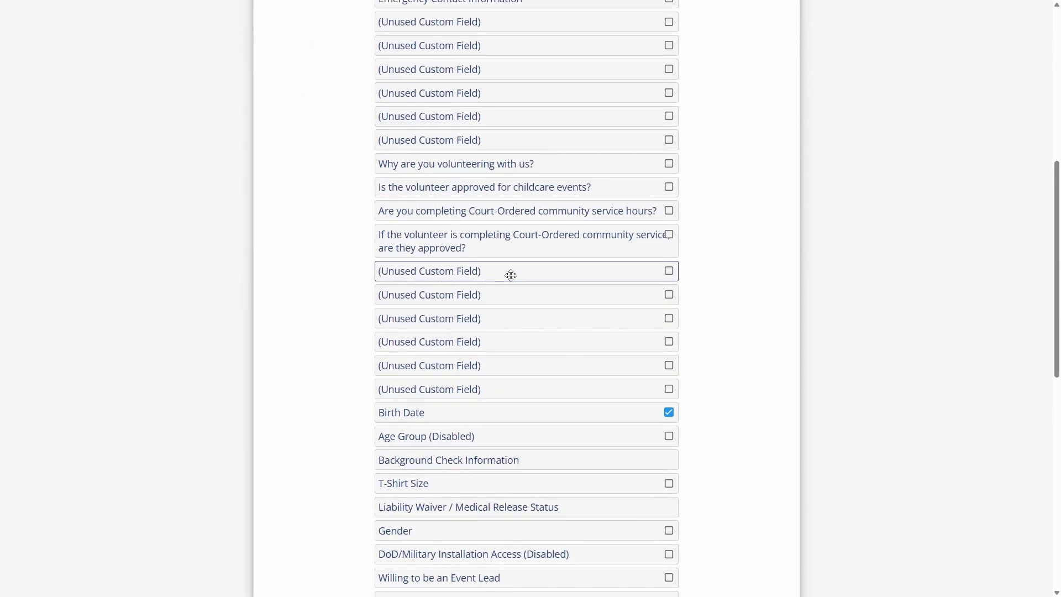
pyautogui.scroll(-2, 486, 309)
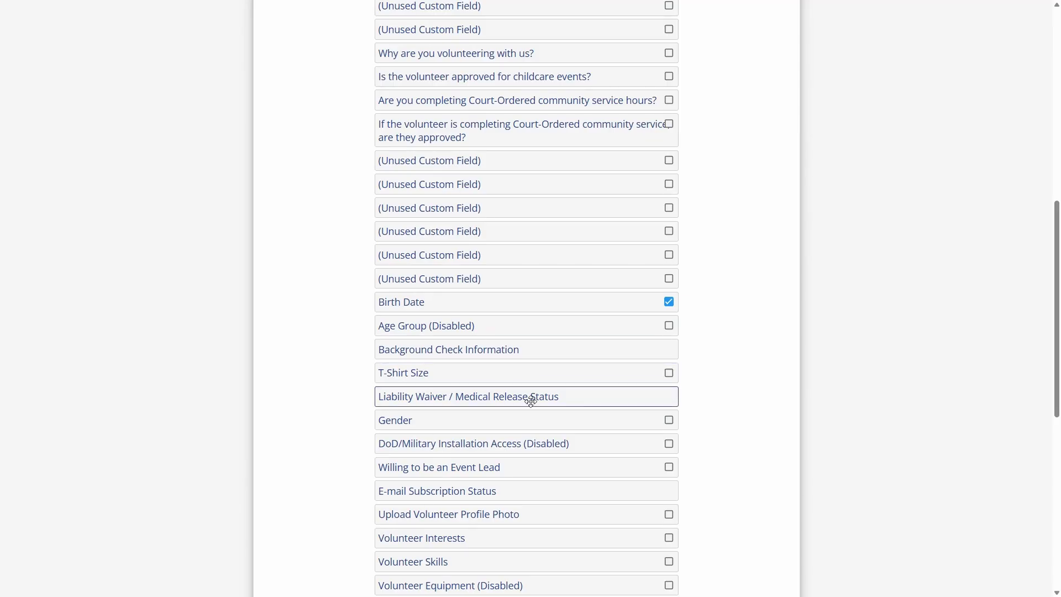
pyautogui.scroll(-4, 561, 407)
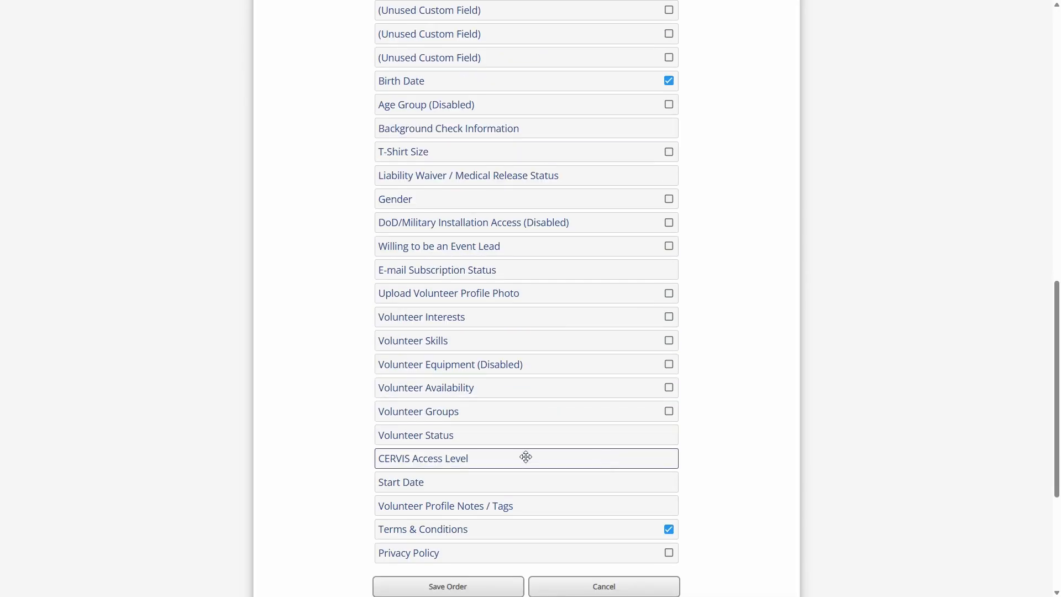
pyautogui.moveTo(528, 459)
pyautogui.mouseDown()
pyautogui.moveTo(531, 412)
pyautogui.moveTo(533, 457)
pyautogui.mouseUp()
pyautogui.scroll(-2, 535, 455)
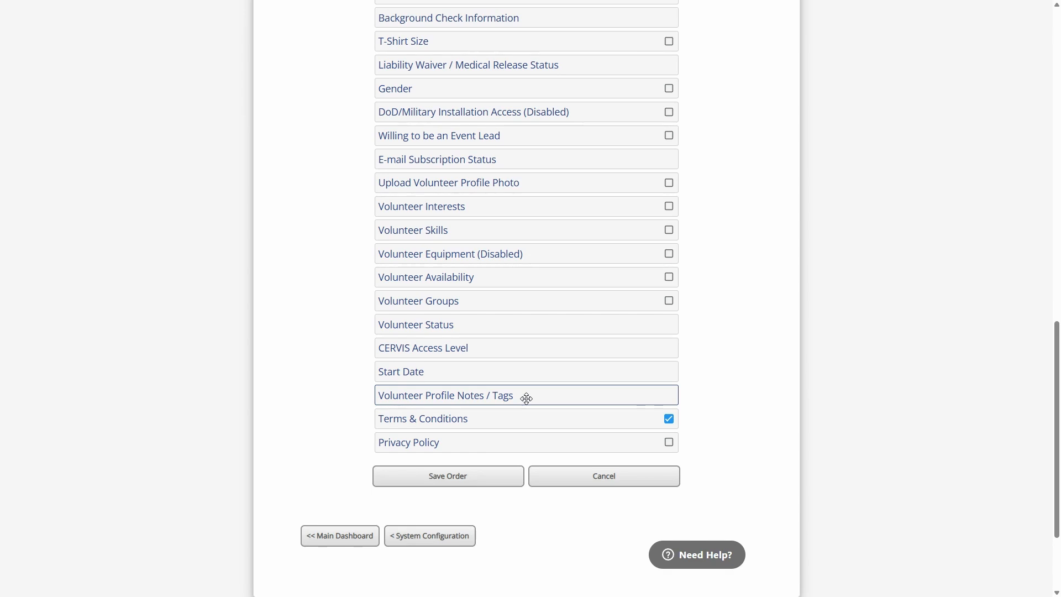
pyautogui.moveTo(527, 398)
pyautogui.mouseDown()
pyautogui.moveTo(516, 338)
pyautogui.moveTo(515, 397)
pyautogui.mouseUp()
pyautogui.moveTo(520, 393); pyautogui.dragTo(492, 393)
pyautogui.scroll(10, 497, 396)
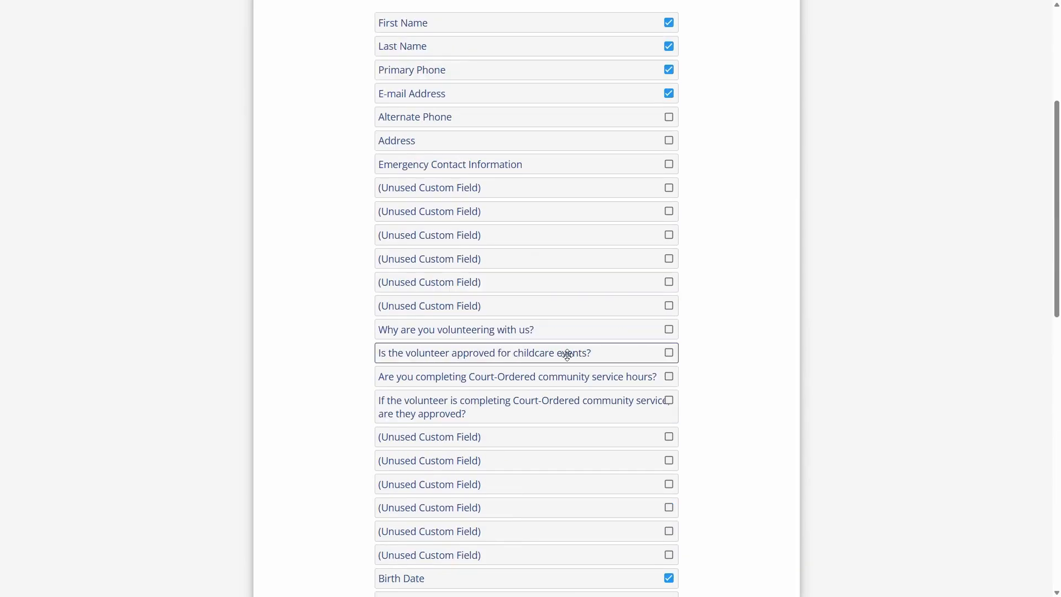
pyautogui.scroll(2, 567, 353)
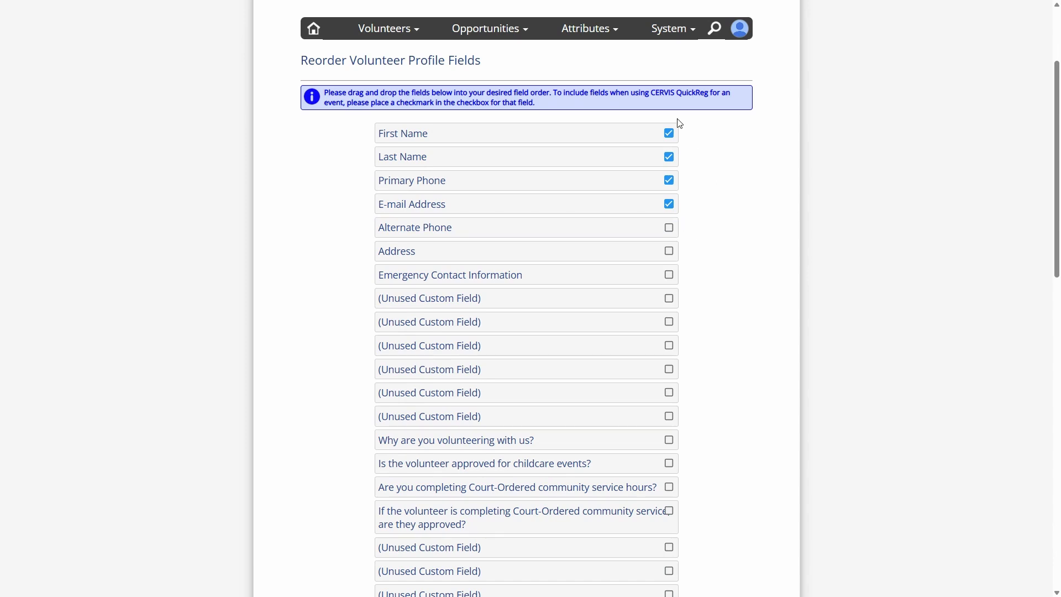
# Step: Save the volunteer profile field order
pyautogui.scroll(-15, 704, 282)
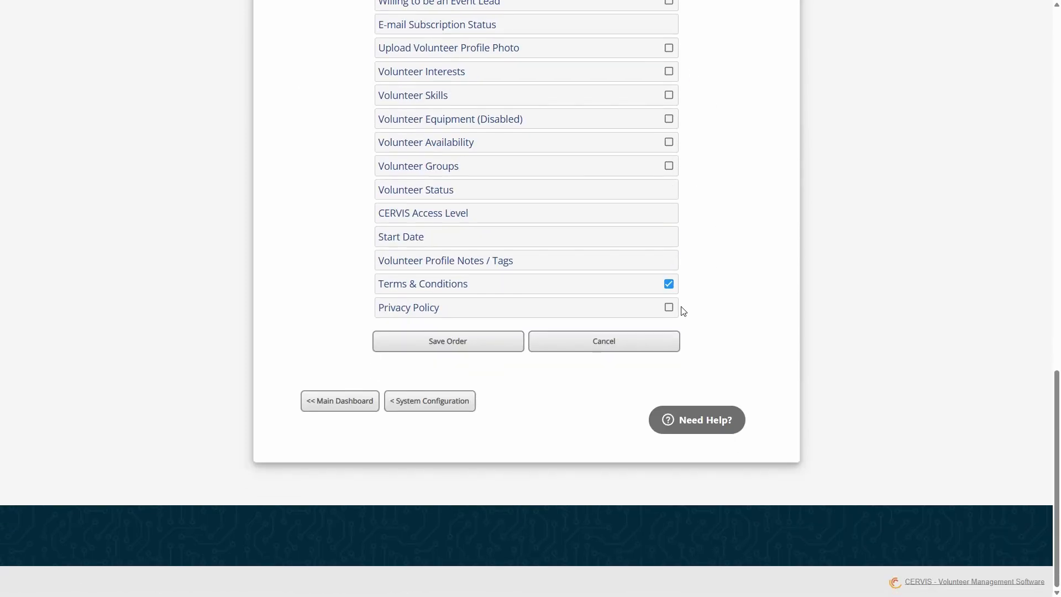
pyautogui.click(464, 346)
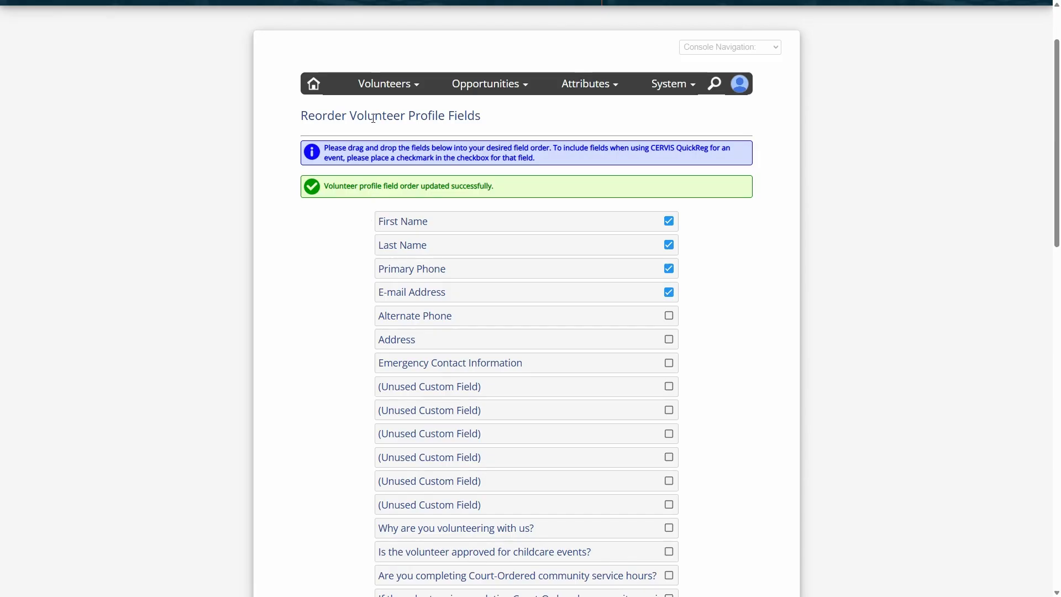
# Step: View the Add Volunteer form and go to the volunteer database search page
pyautogui.click(381, 84)
pyautogui.click(378, 113)
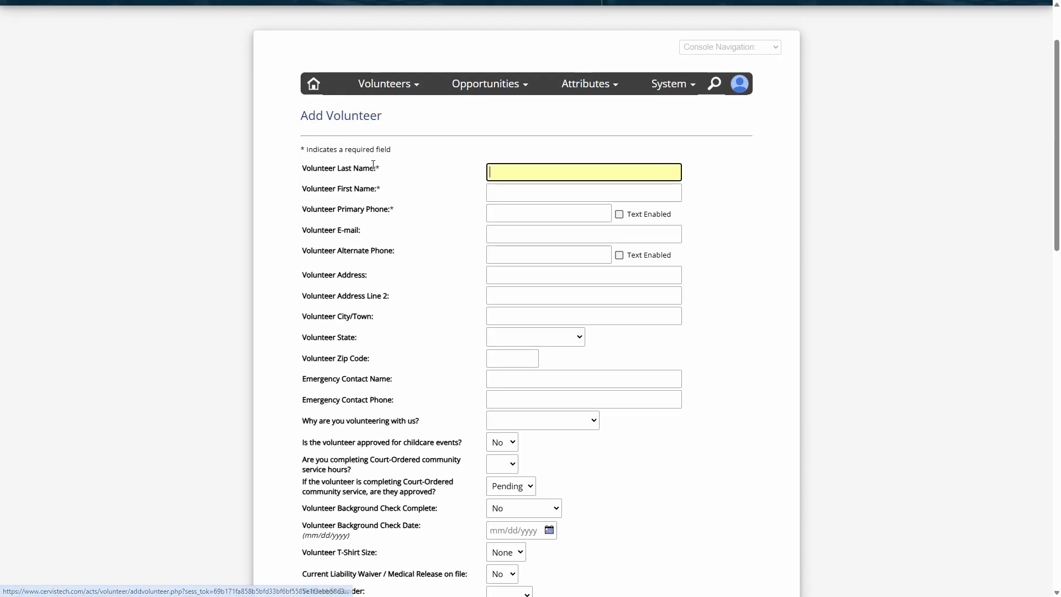
pyautogui.click(382, 88)
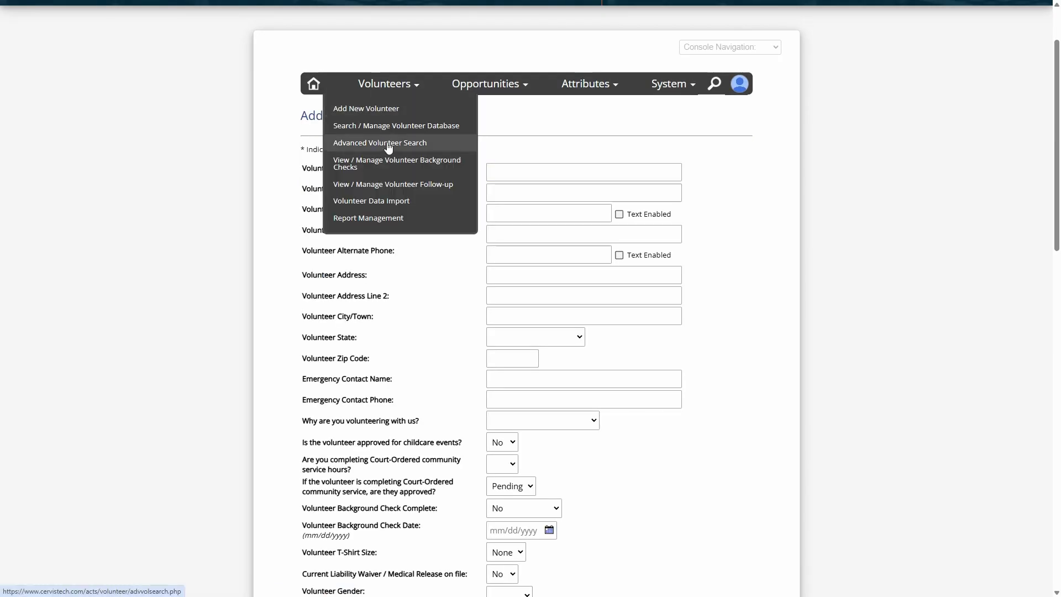
pyautogui.click(425, 126)
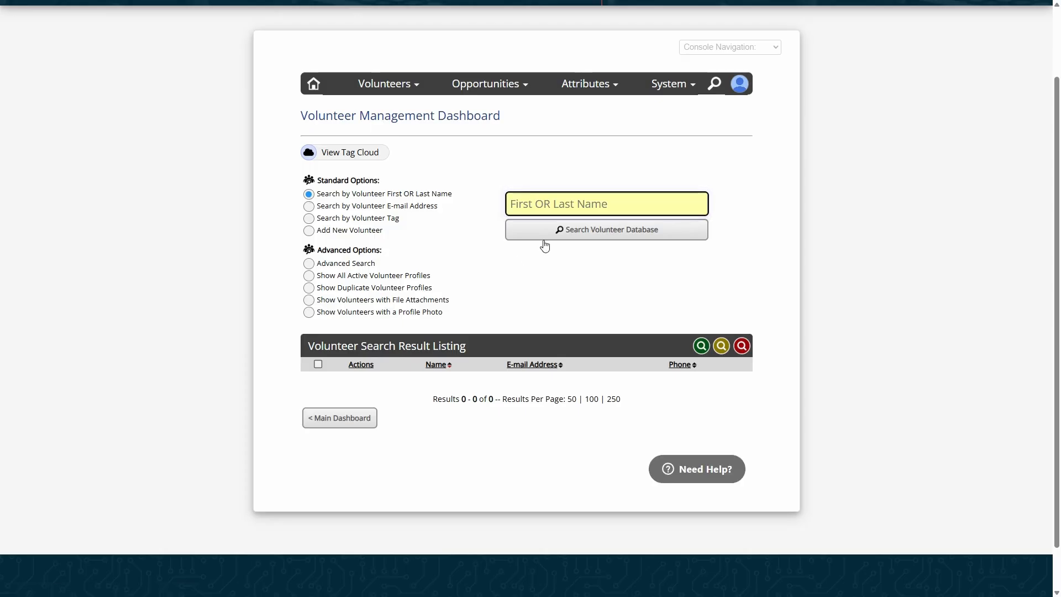
pyautogui.click(459, 260)
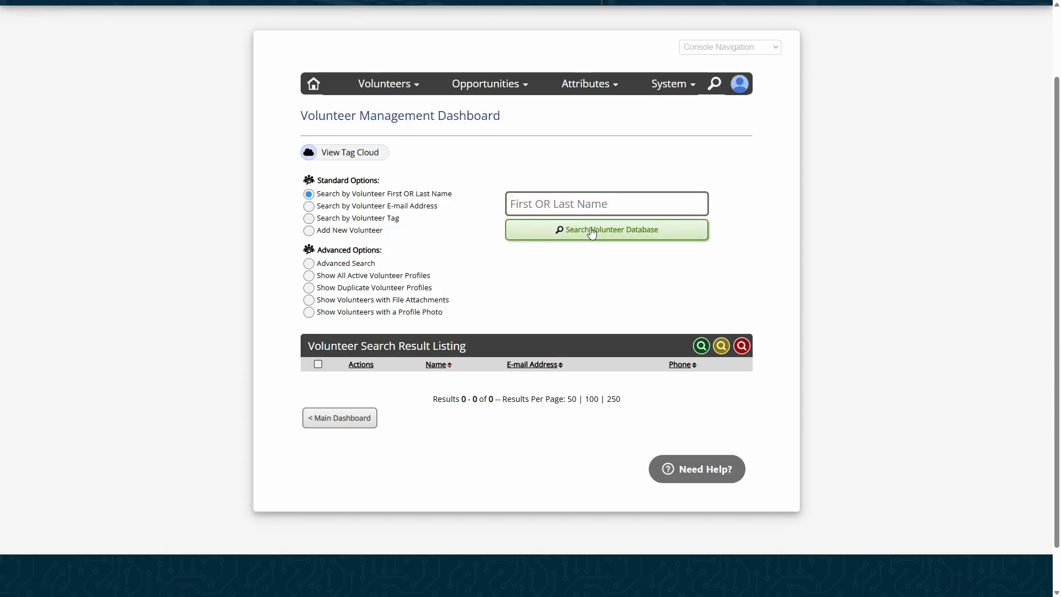
# Step: Open the Information Collection section of the system configuration
pyautogui.click(674, 85)
pyautogui.moveTo(671, 108)
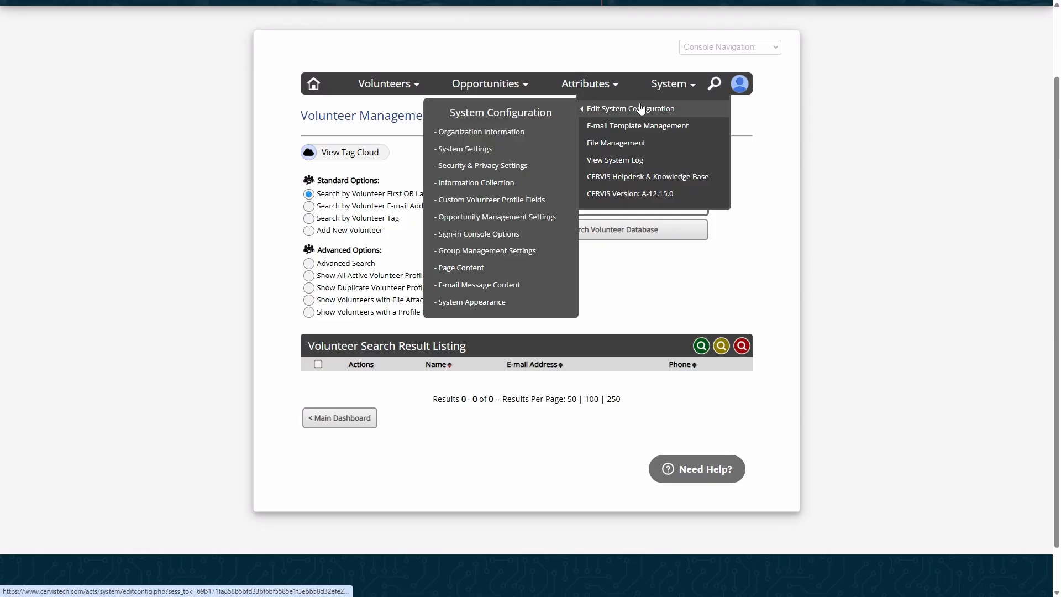
pyautogui.click(496, 183)
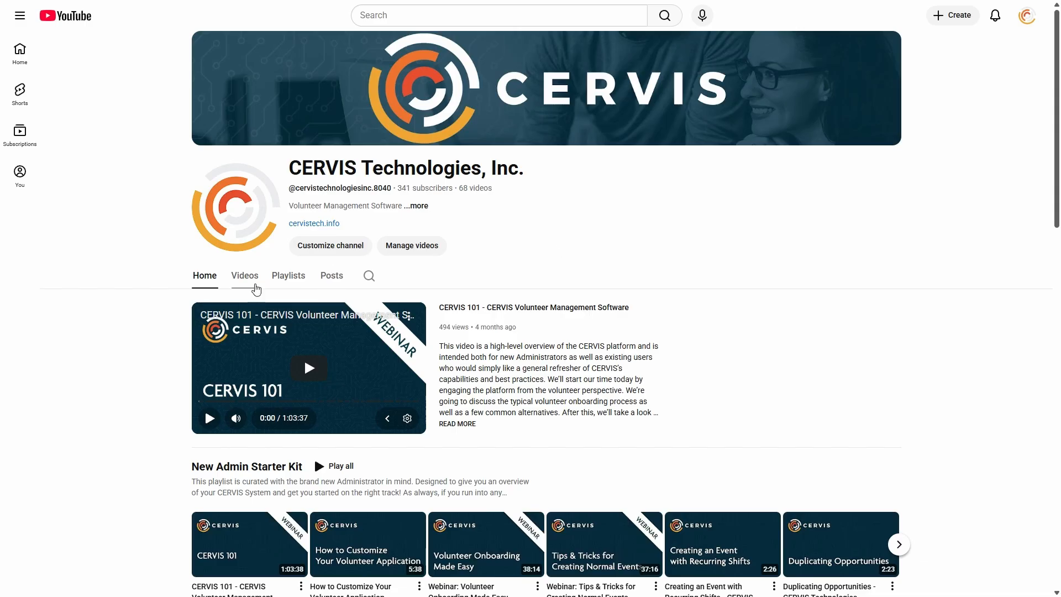
# Step: Switch to the CERVIS Technologies YouTube channel and browse its latest videos
pyautogui.scroll(-3, 251, 283)
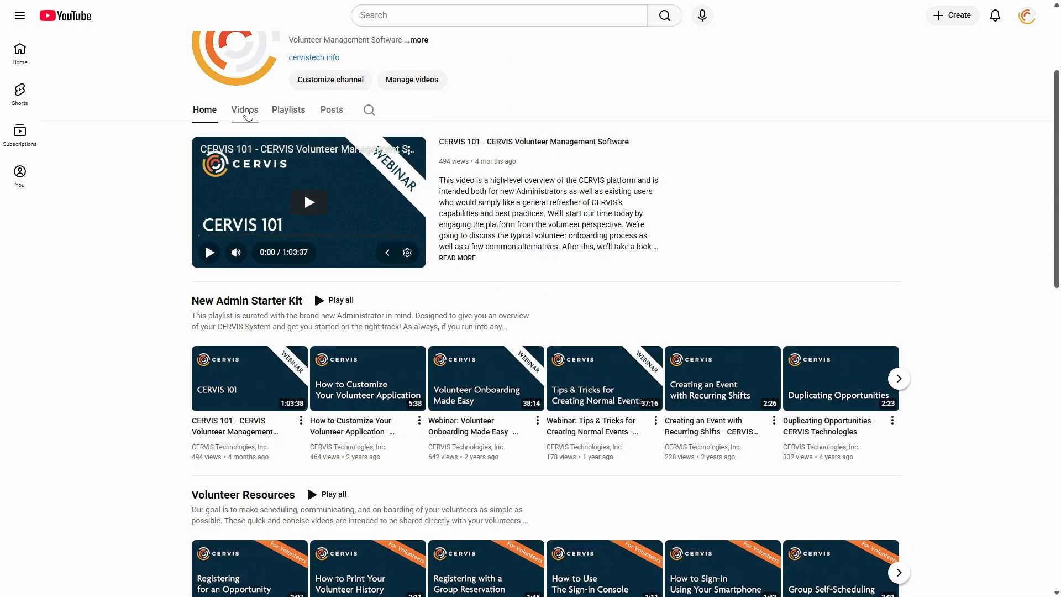
pyautogui.click(257, 112)
pyautogui.scroll(-4, 313, 186)
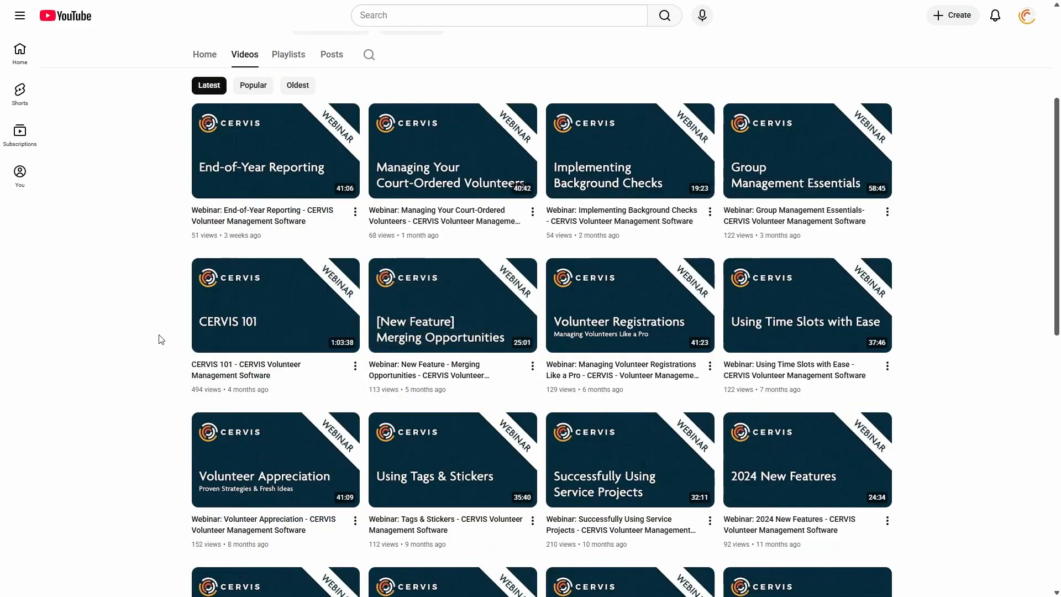
pyautogui.scroll(-2, 155, 331)
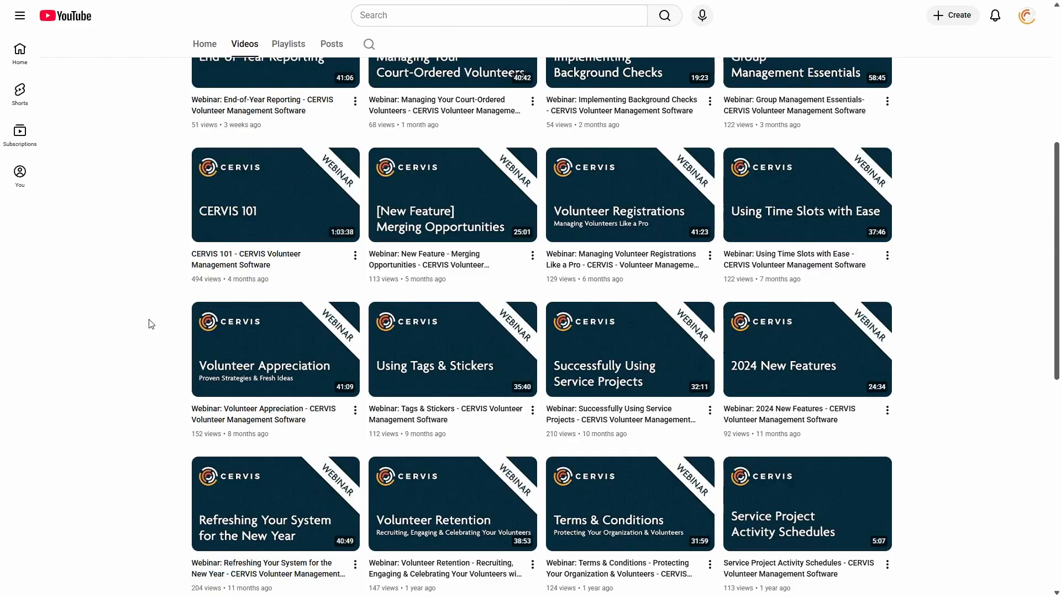
pyautogui.scroll(-2, 152, 326)
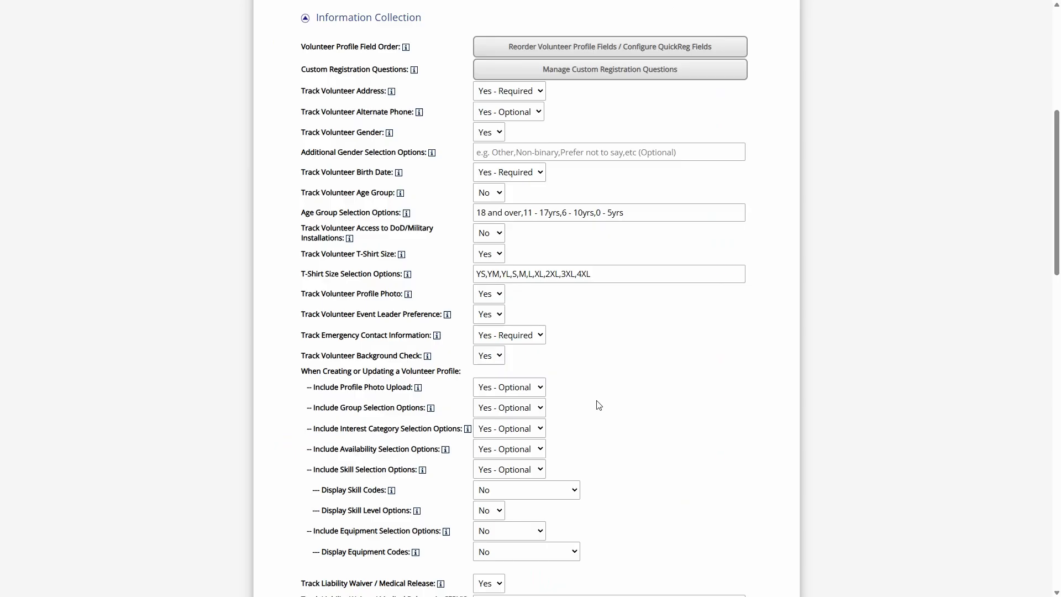
# Step: In the Information Collection settings, add 2025 before the Terms & Conditions heading "Indemnity and Hold Harmless Agreement"
pyautogui.scroll(-10, 443, 279)
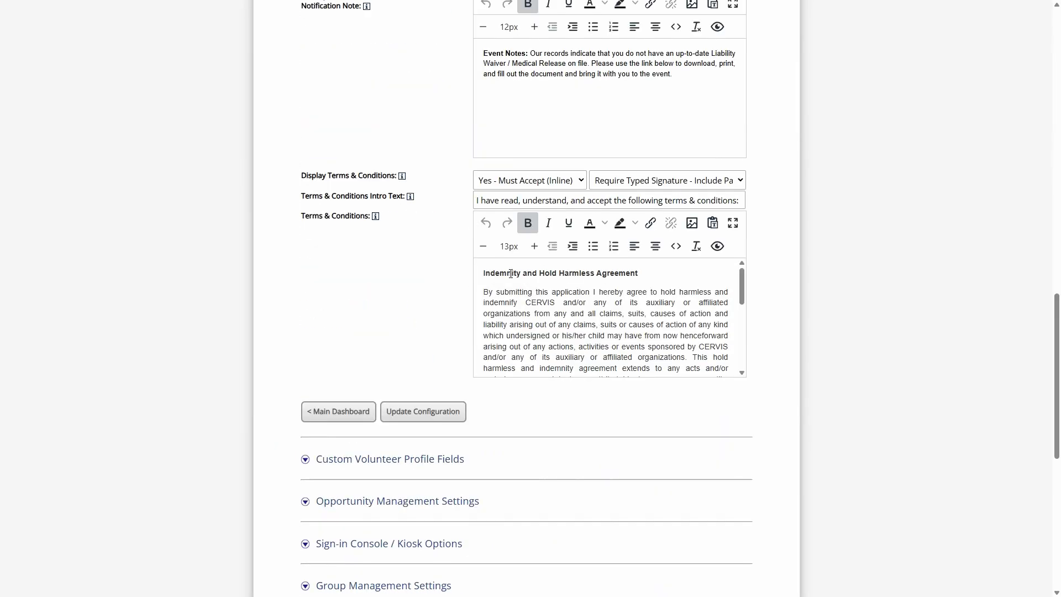
pyautogui.click(563, 313)
pyautogui.moveTo(742, 288)
pyautogui.mouseDown()
pyautogui.moveTo(744, 338)
pyautogui.moveTo(742, 282)
pyautogui.mouseUp()
pyautogui.click(348, 211)
pyautogui.click(498, 273)
pyautogui.moveTo(484, 274); pyautogui.dragTo(557, 279)
pyautogui.write('2025')
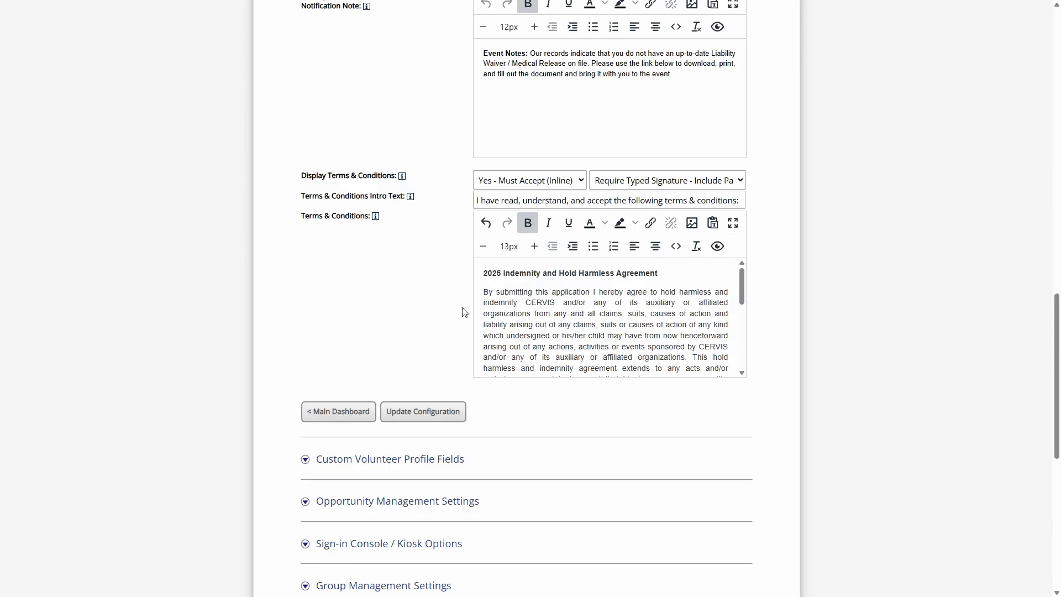
# Step: Look over the terms & conditions intro and body text, and update the system configuration
pyautogui.moveTo(377, 196); pyautogui.dragTo(604, 201)
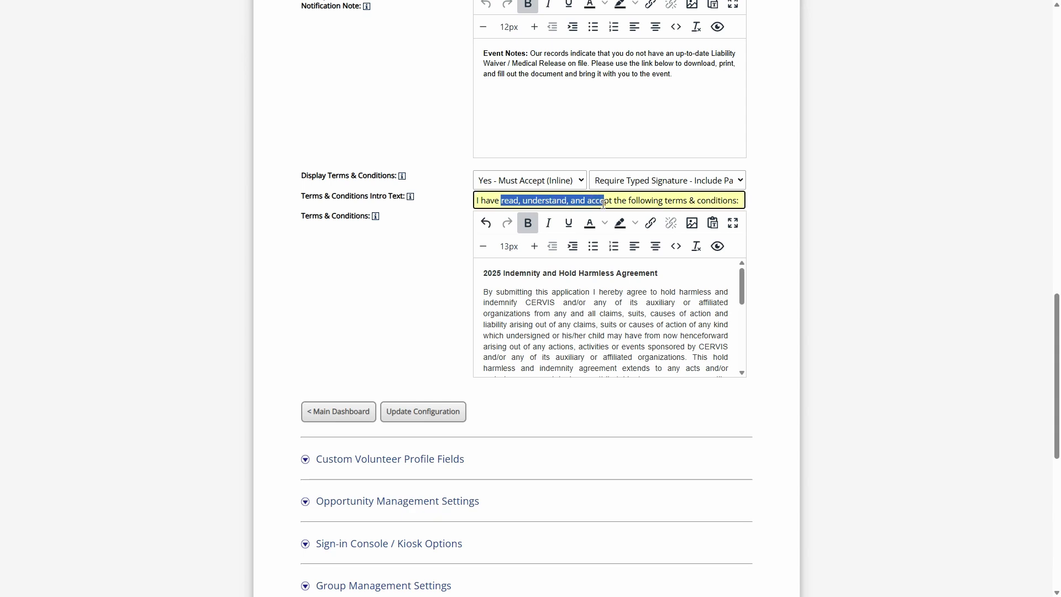
pyautogui.moveTo(503, 274); pyautogui.dragTo(623, 328)
pyautogui.click(577, 316)
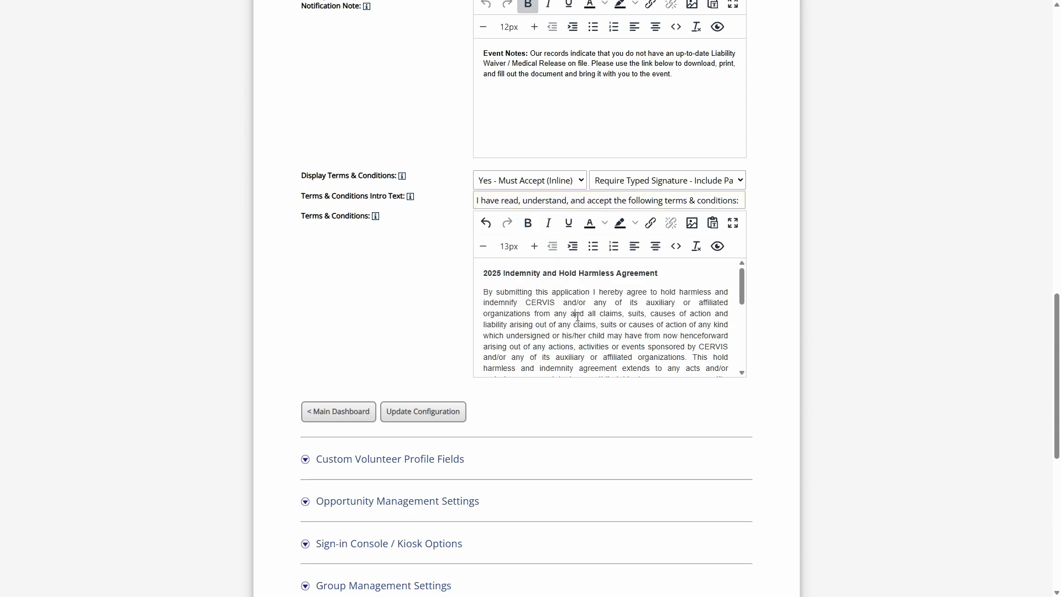
pyautogui.click(438, 413)
pyautogui.click(432, 412)
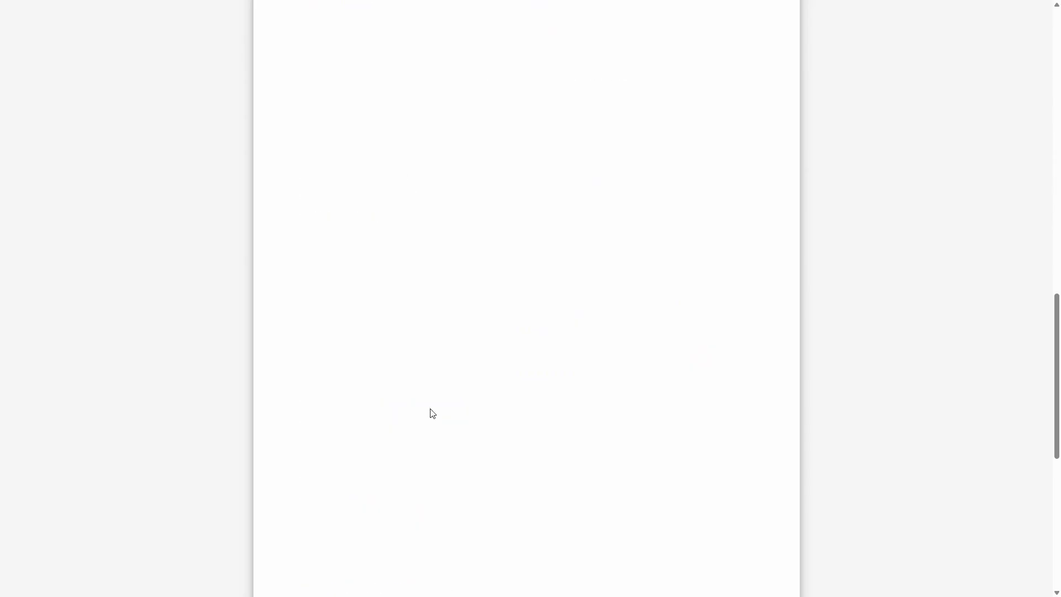
# Step: Open the volunteer database search from the main dashboard and list all volunteers with an empty name search
pyautogui.scroll(2, 506, 387)
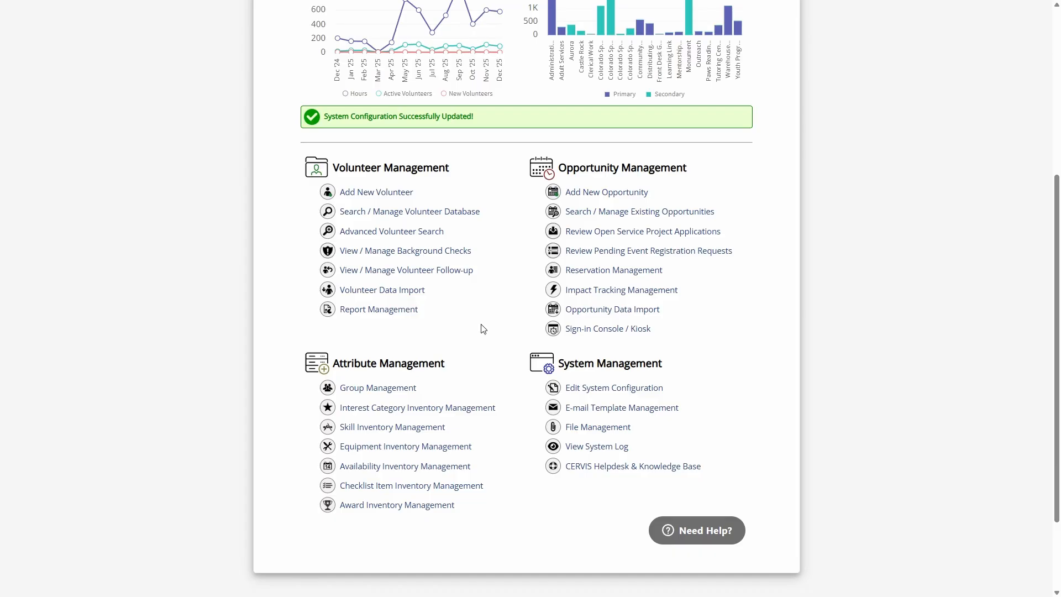
pyautogui.moveTo(338, 168); pyautogui.dragTo(441, 171)
pyautogui.click(436, 172)
pyautogui.click(412, 215)
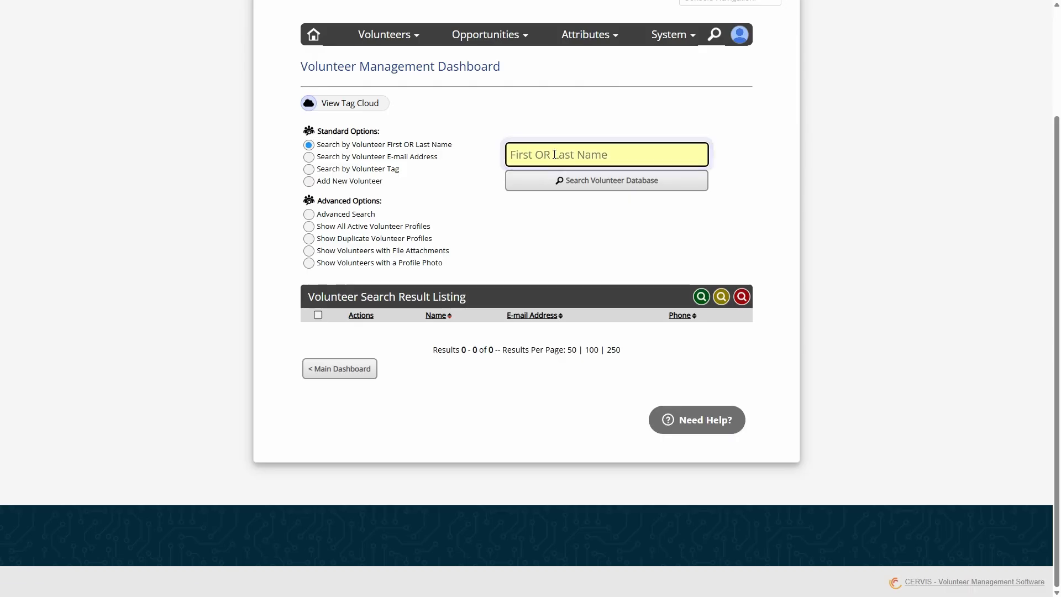
pyautogui.click(624, 188)
pyautogui.scroll(-2, 495, 109)
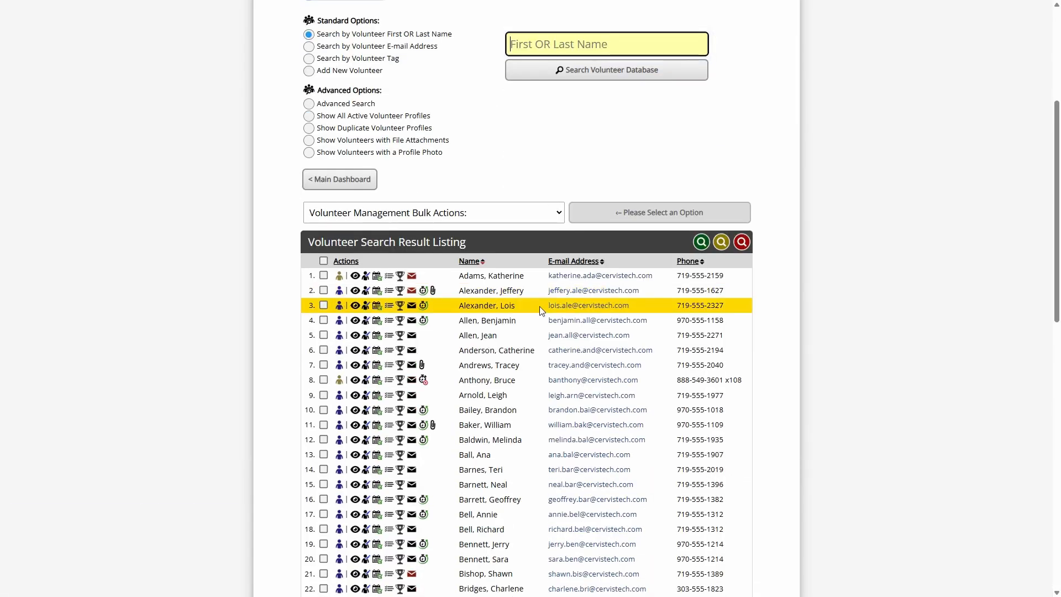
# Step: Select all listed volunteers and start the bulk action Update Selected Volunteer Profiles
pyautogui.click(323, 260)
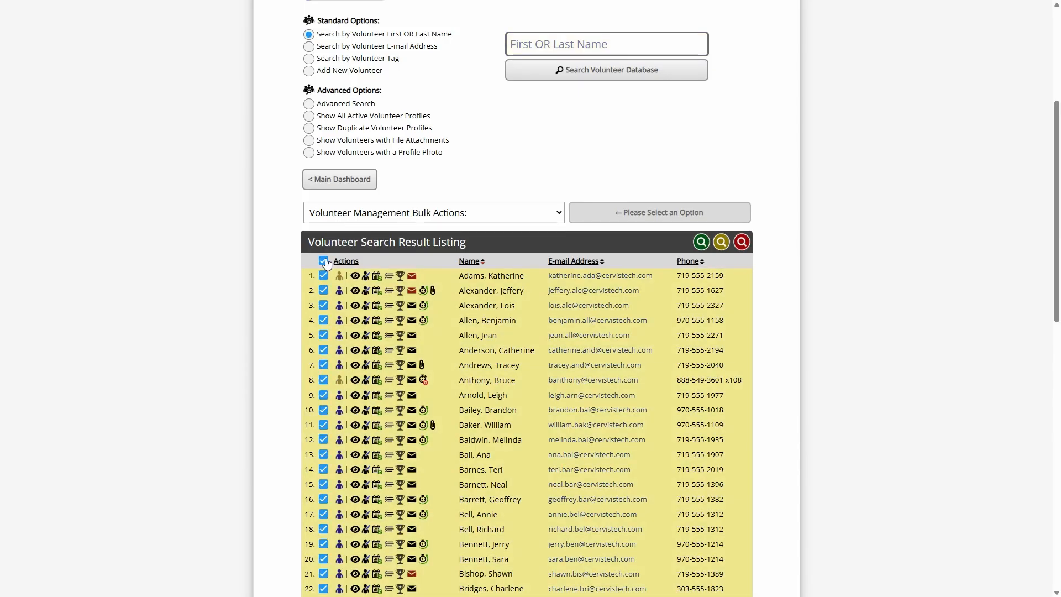
pyautogui.click(403, 215)
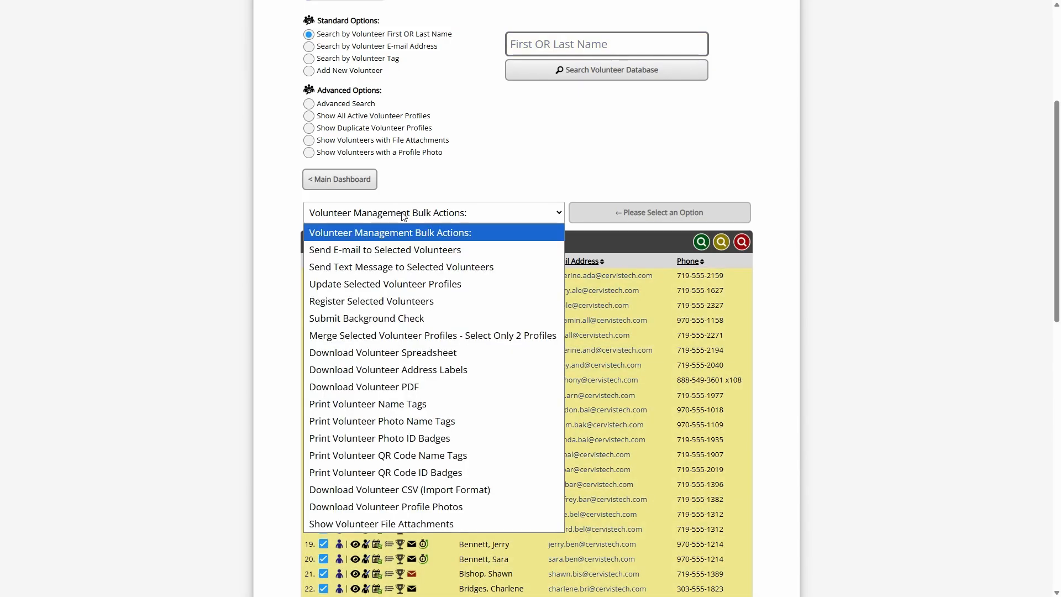
pyautogui.click(392, 284)
pyautogui.click(648, 215)
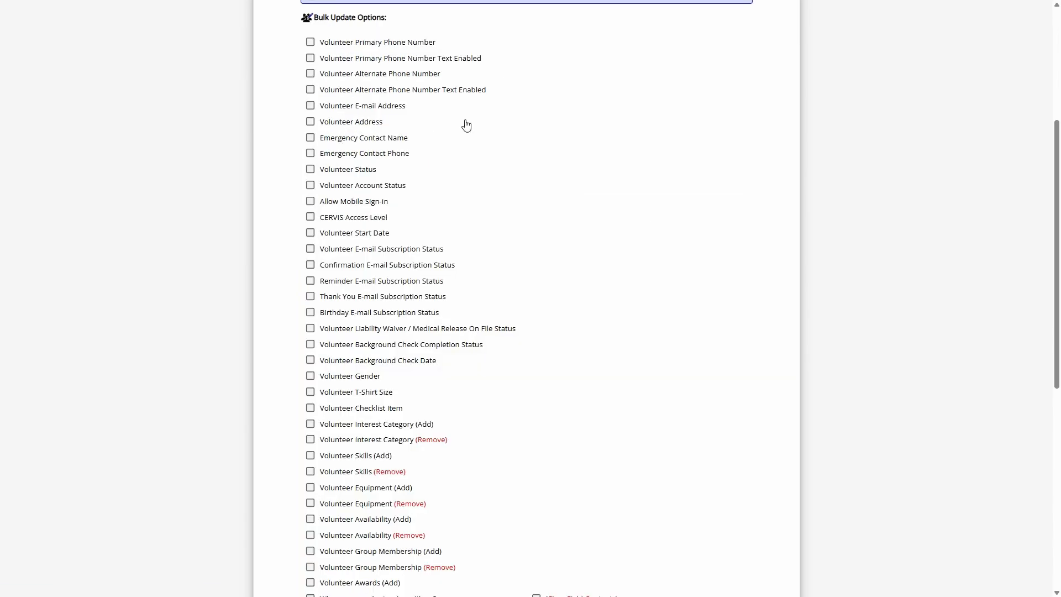
# Step: Bulk update the selected volunteers with Require Verification of Volunteer Profile Information set to Yes, and proceed with the update
pyautogui.scroll(-2, 482, 89)
pyautogui.scroll(-4, 503, 427)
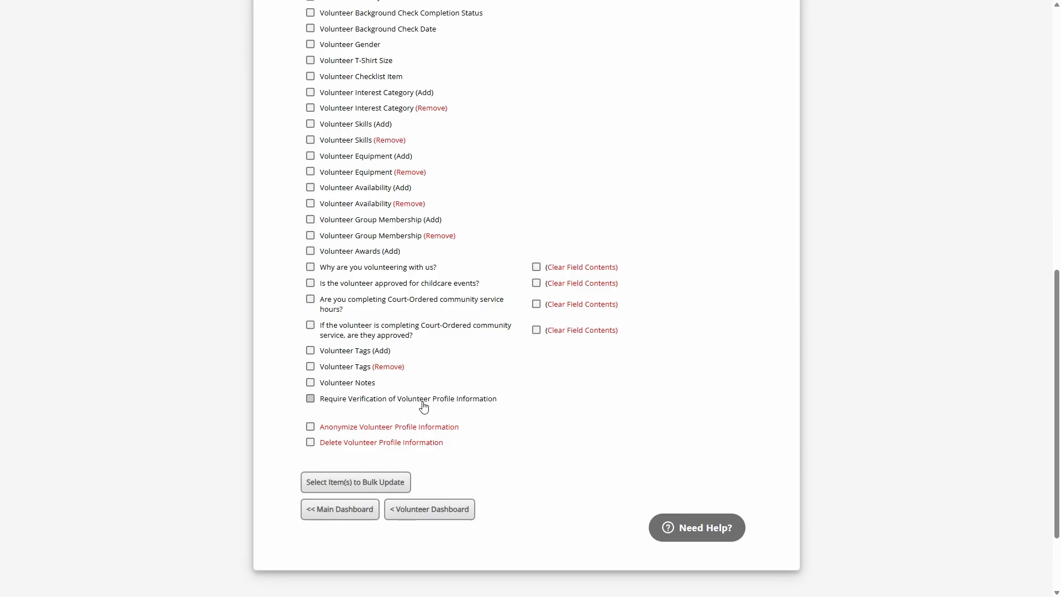
pyautogui.click(395, 405)
pyautogui.click(367, 486)
pyautogui.click(489, 257)
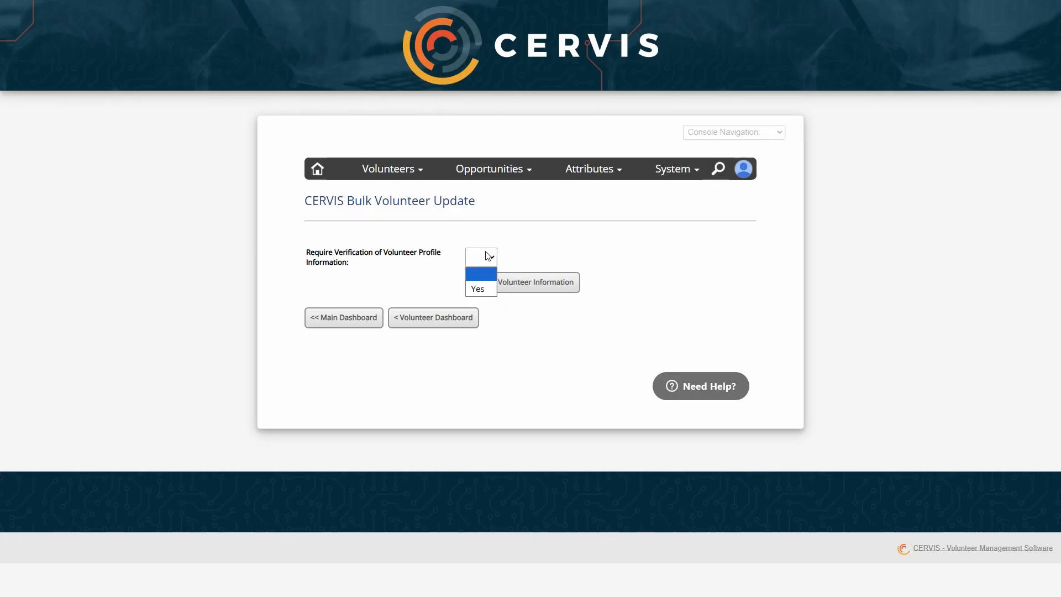
pyautogui.click(479, 287)
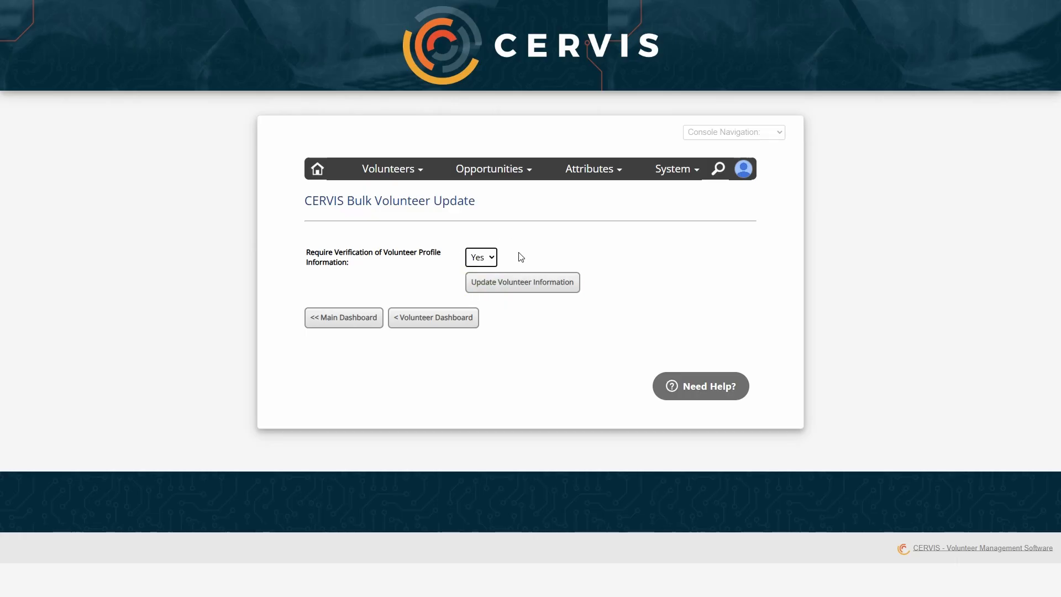
pyautogui.click(520, 285)
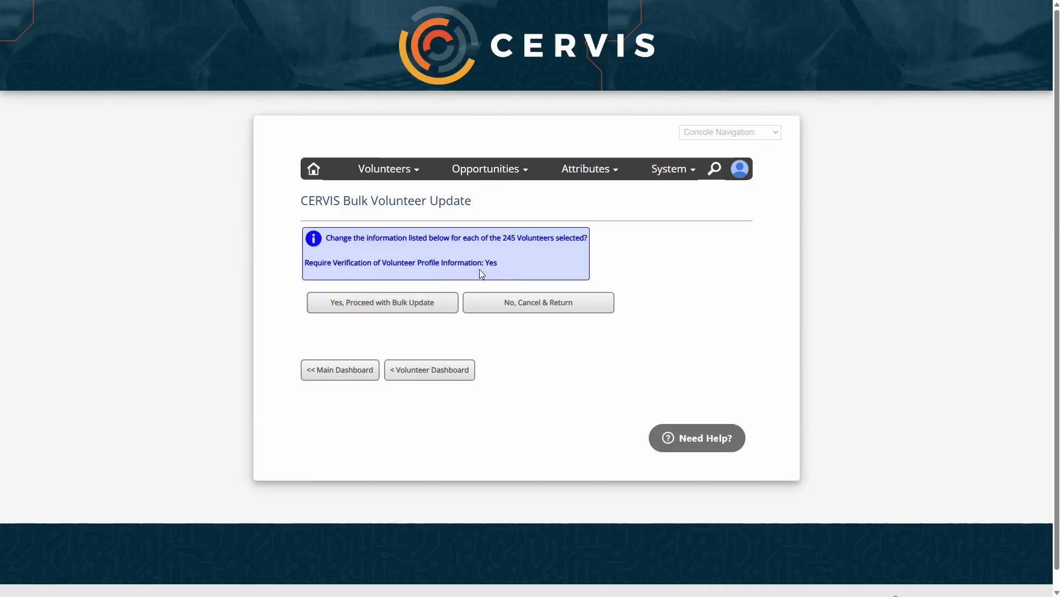
pyautogui.click(379, 305)
# Step: Open the first listed volunteer's profile, examine the address, emergency contact and custom question fields, and close it
pyautogui.scroll(-2, 476, 358)
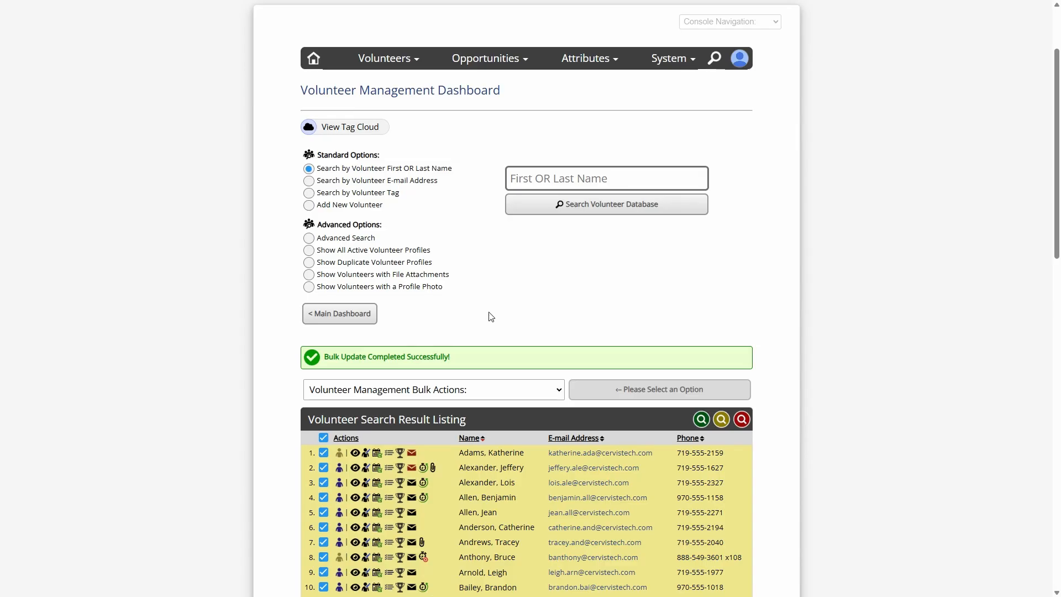
pyautogui.scroll(-4, 486, 307)
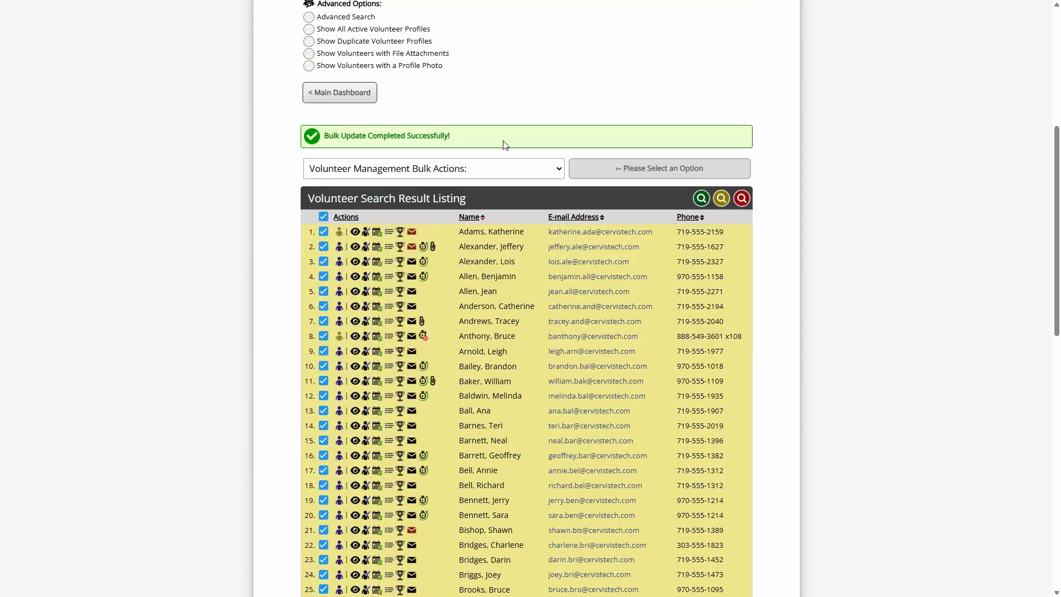
pyautogui.click(365, 232)
pyautogui.scroll(-3, 545, 176)
pyautogui.scroll(-2, 542, 339)
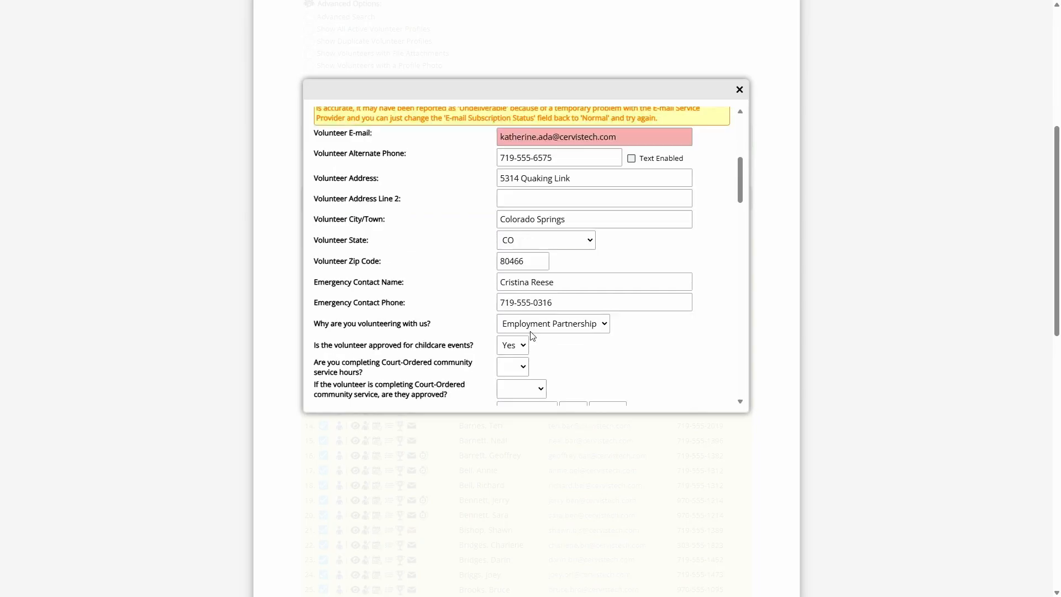
pyautogui.scroll(-2, 482, 314)
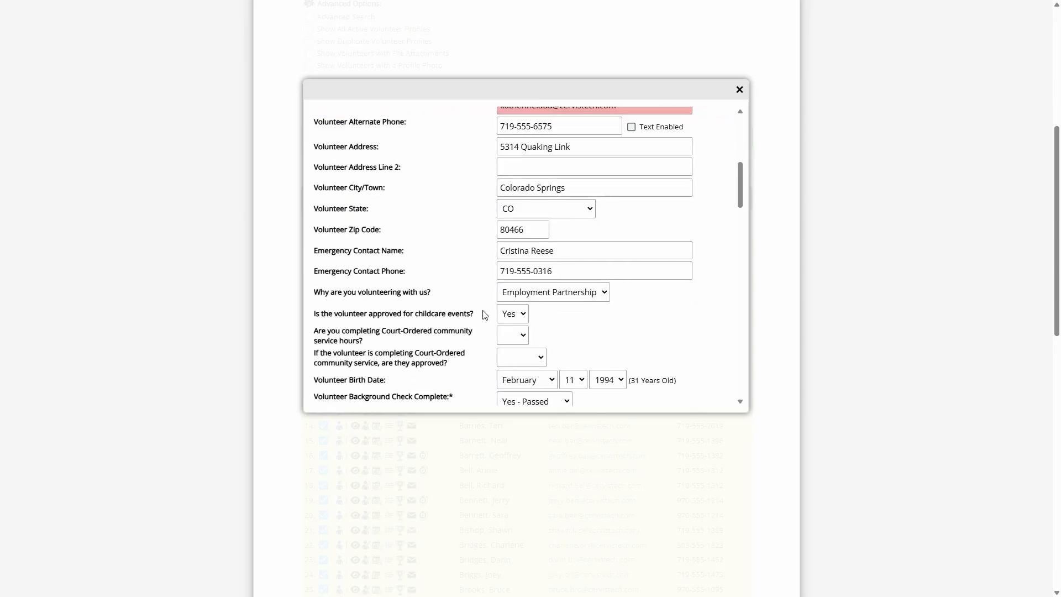
pyautogui.scroll(2, 467, 251)
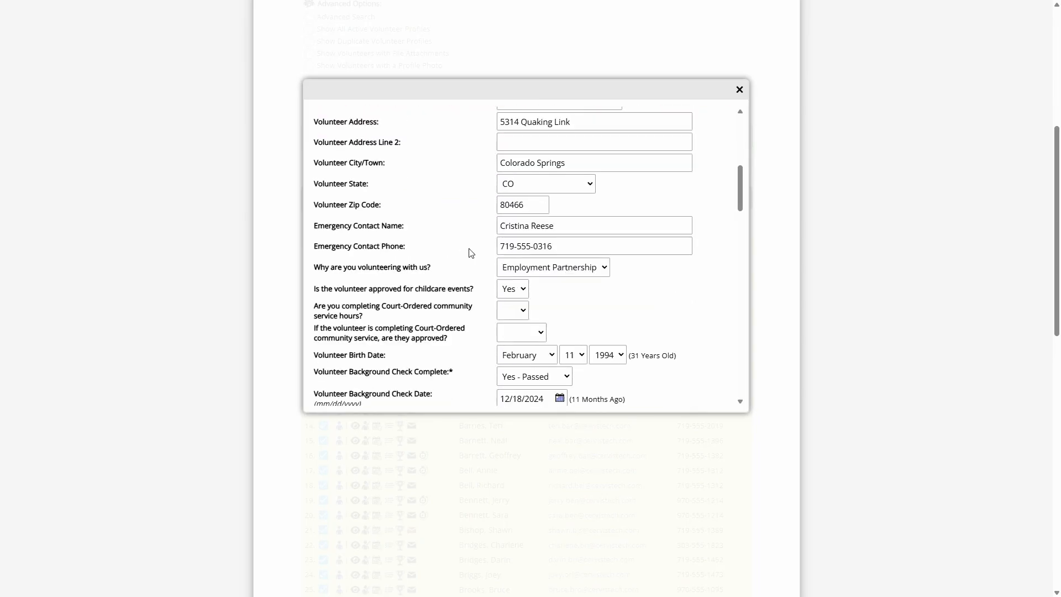
pyautogui.click(423, 287)
pyautogui.click(460, 290)
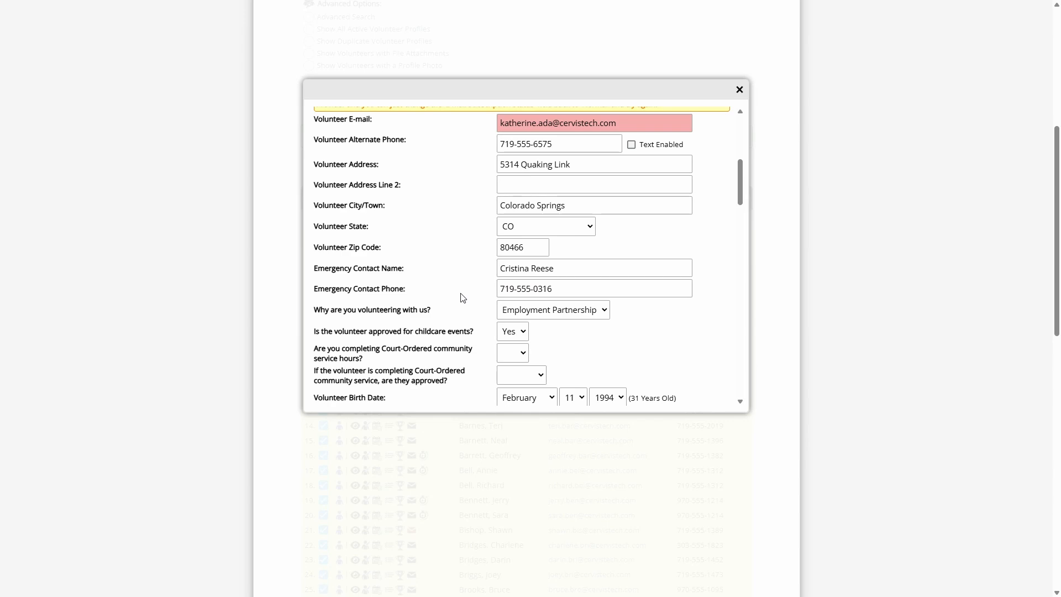
pyautogui.click(739, 90)
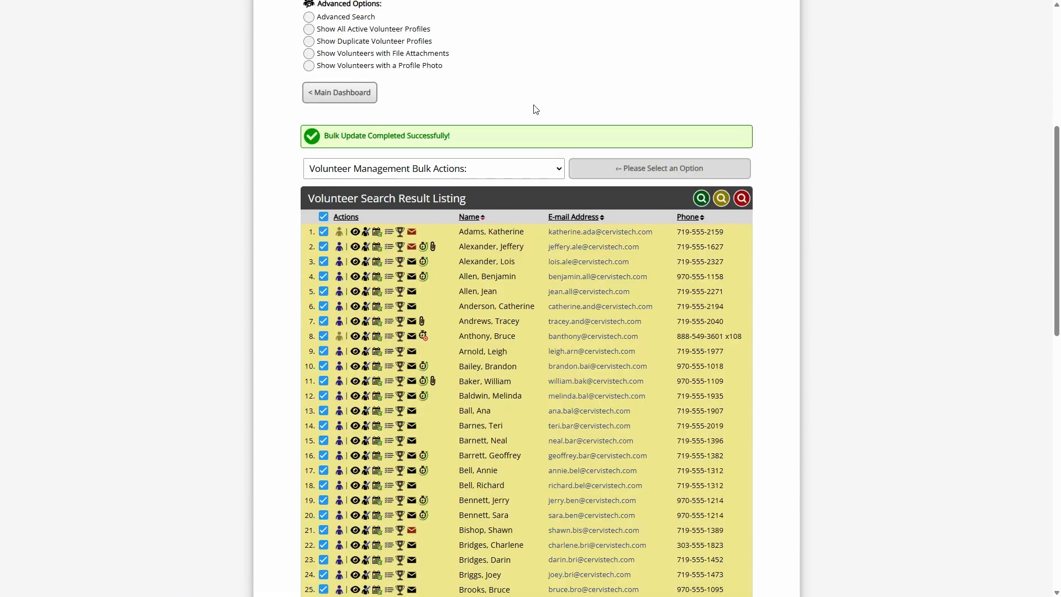
# Step: Examine the Liability Waiver / Medical Release tracking fields in the Information Collection section of the system configuration
pyautogui.scroll(2, 532, 106)
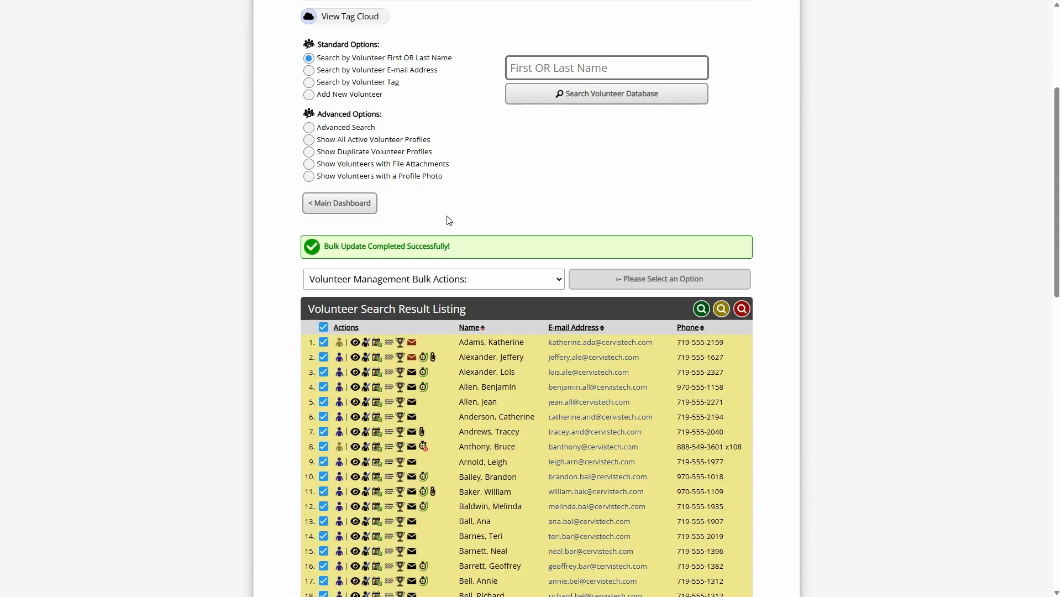
pyautogui.click(338, 203)
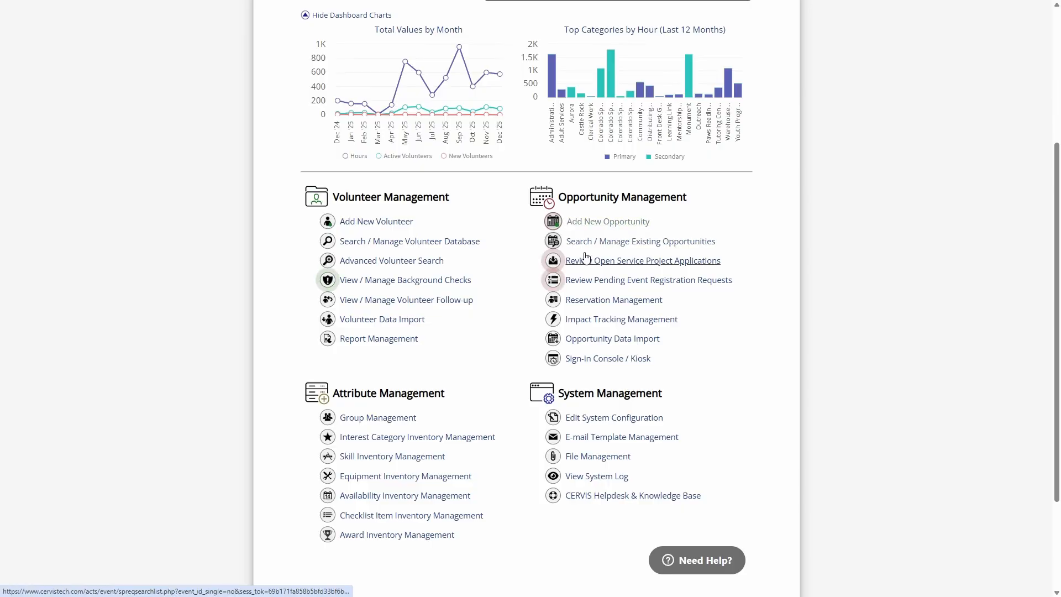
pyautogui.click(609, 424)
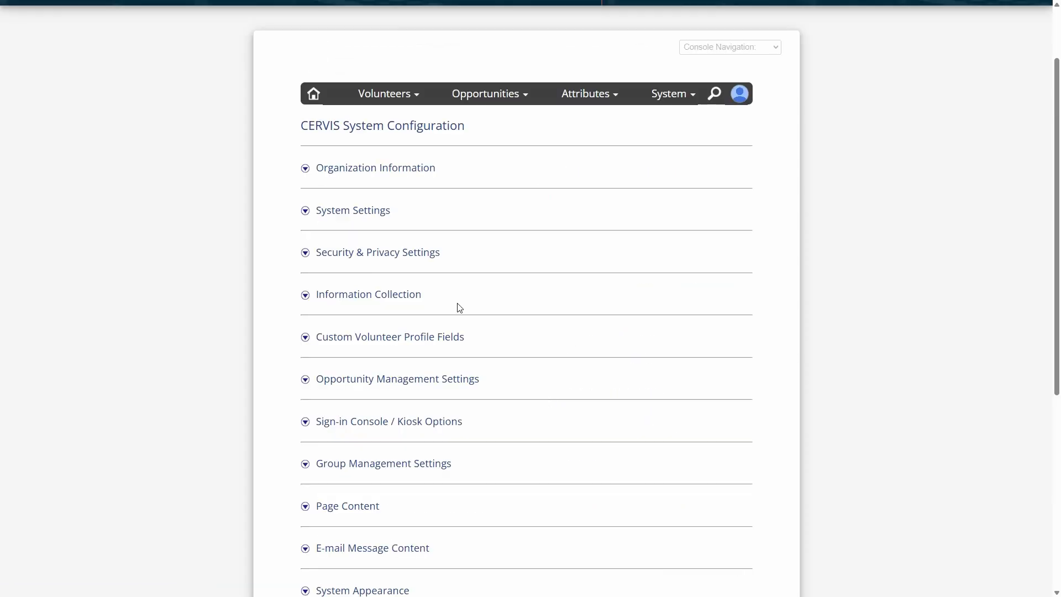
pyautogui.scroll(-1, 417, 265)
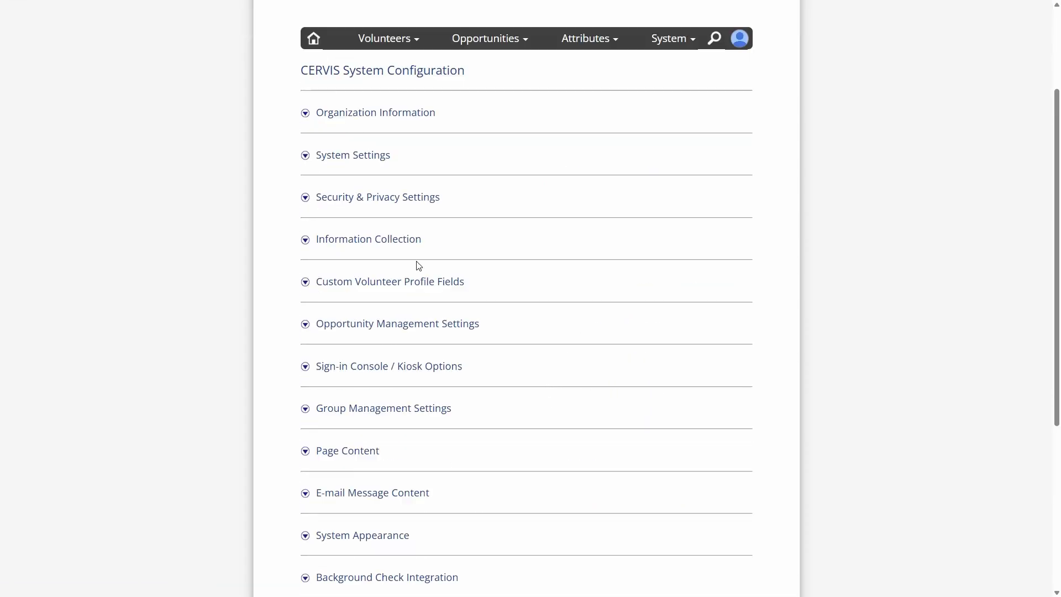
pyautogui.click(351, 240)
pyautogui.scroll(-7, 409, 330)
pyautogui.scroll(-4, 420, 320)
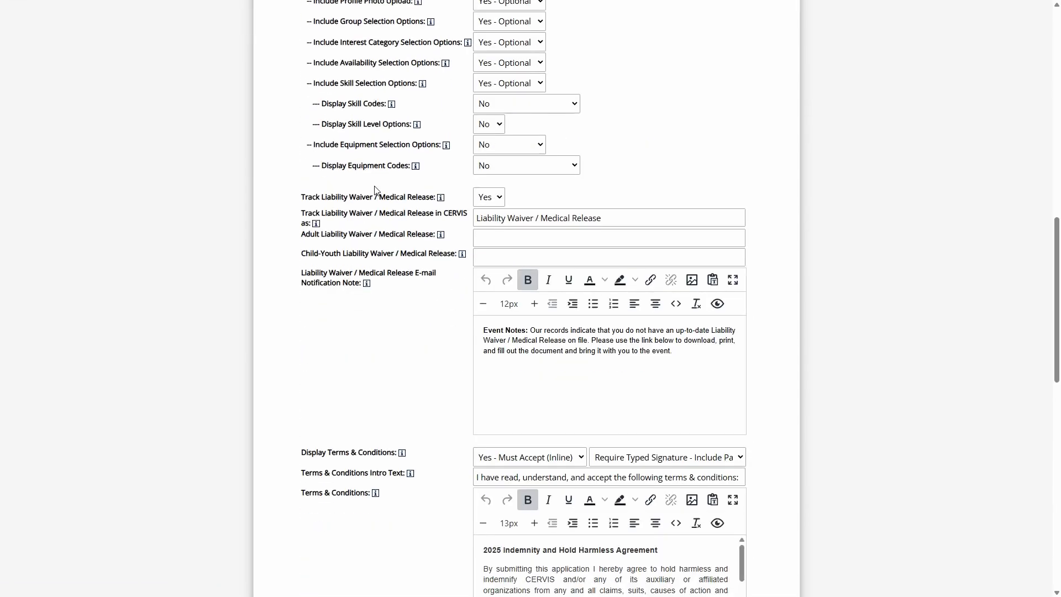
pyautogui.moveTo(322, 214); pyautogui.dragTo(645, 219)
pyautogui.click(530, 221)
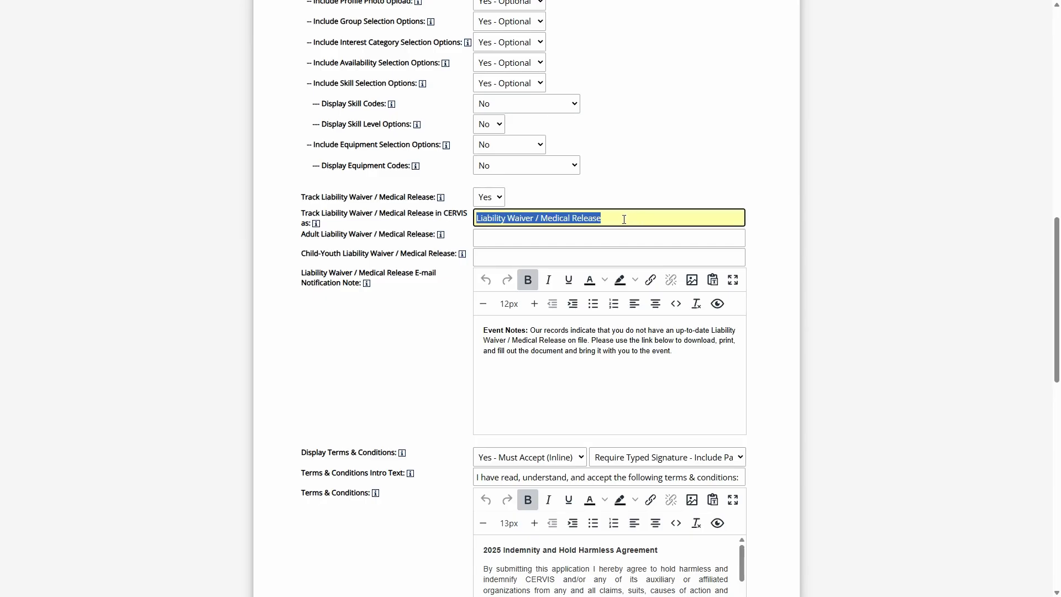
pyautogui.click(623, 219)
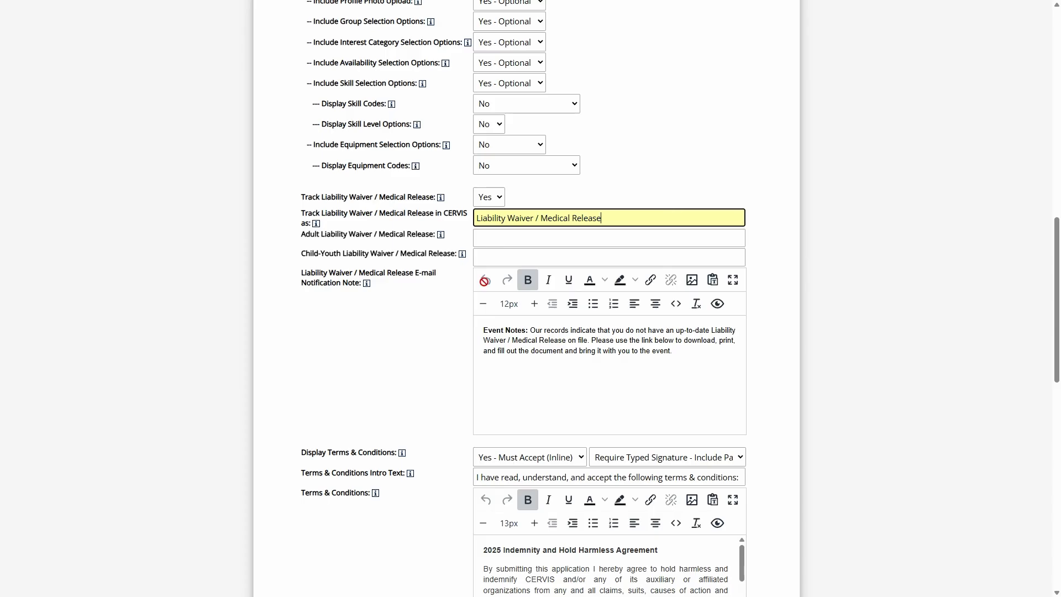
pyautogui.click(436, 250)
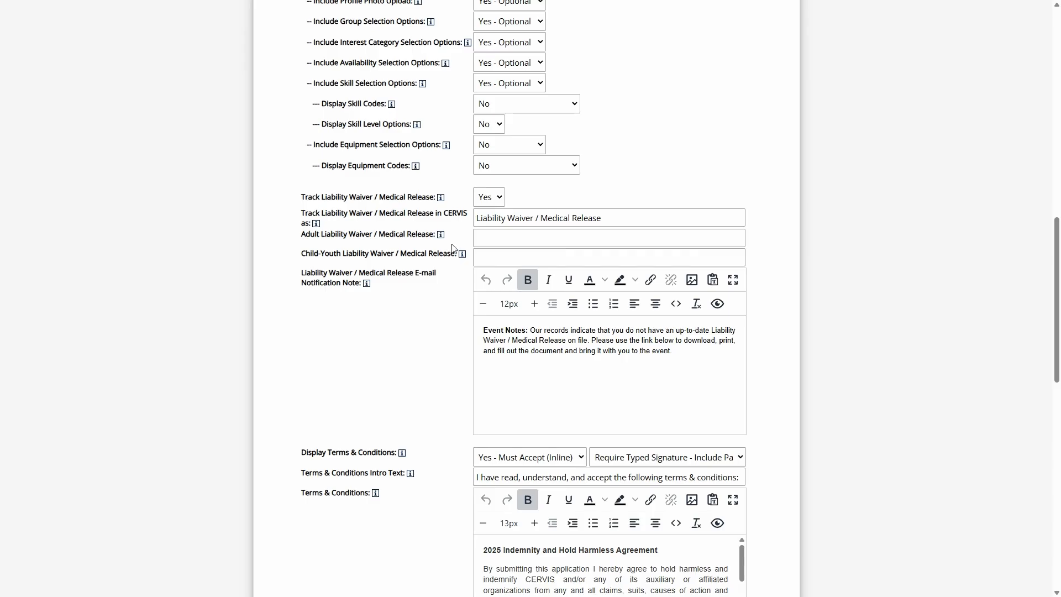
# Step: Return to the main dashboard and open File Management to examine the system file attachments and their portal posting option
pyautogui.scroll(-20, 452, 249)
pyautogui.click(359, 459)
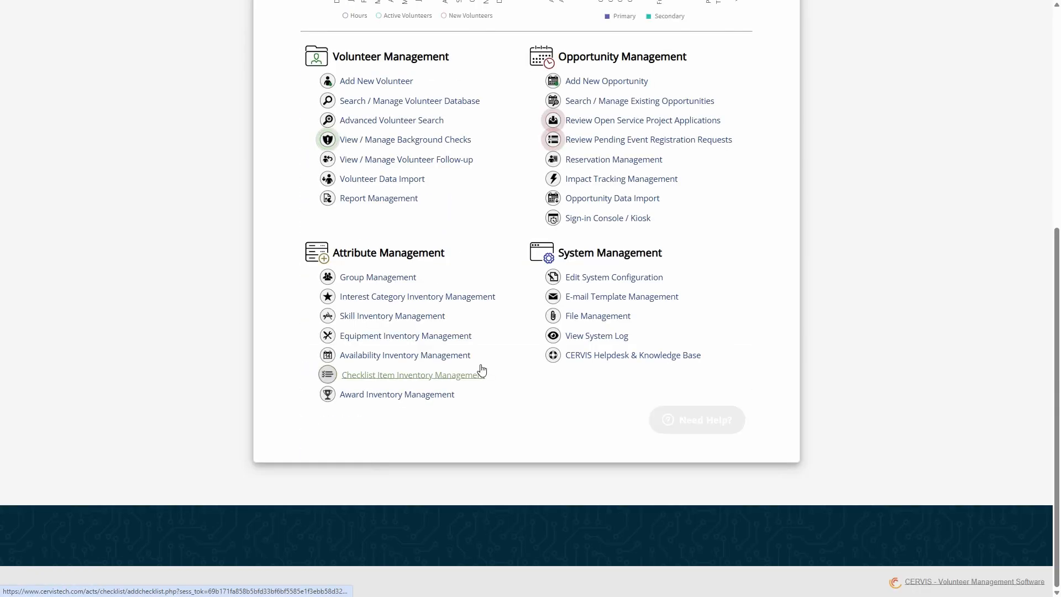
pyautogui.click(612, 322)
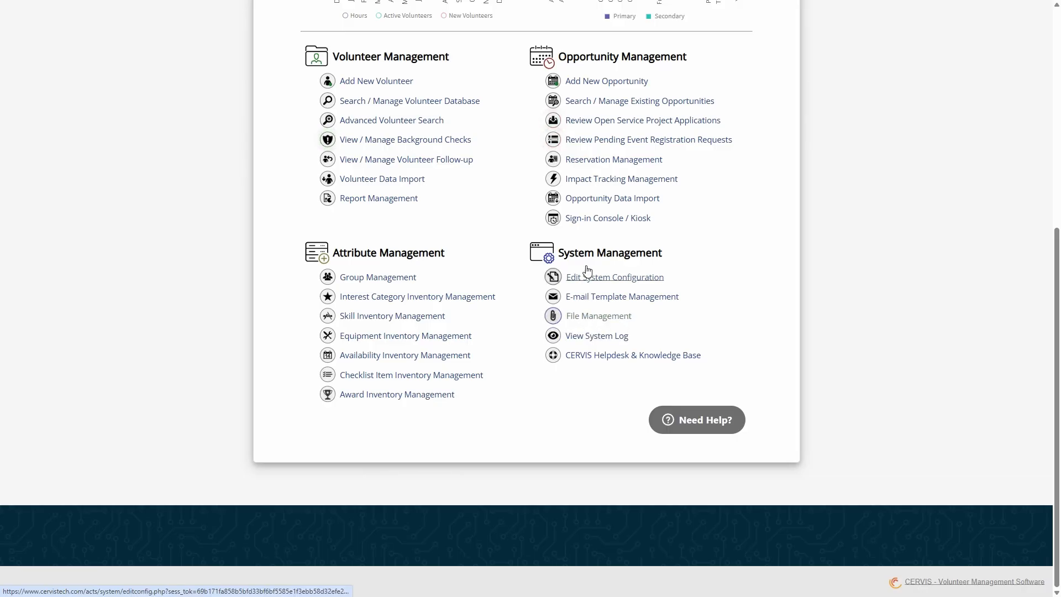
pyautogui.click(586, 321)
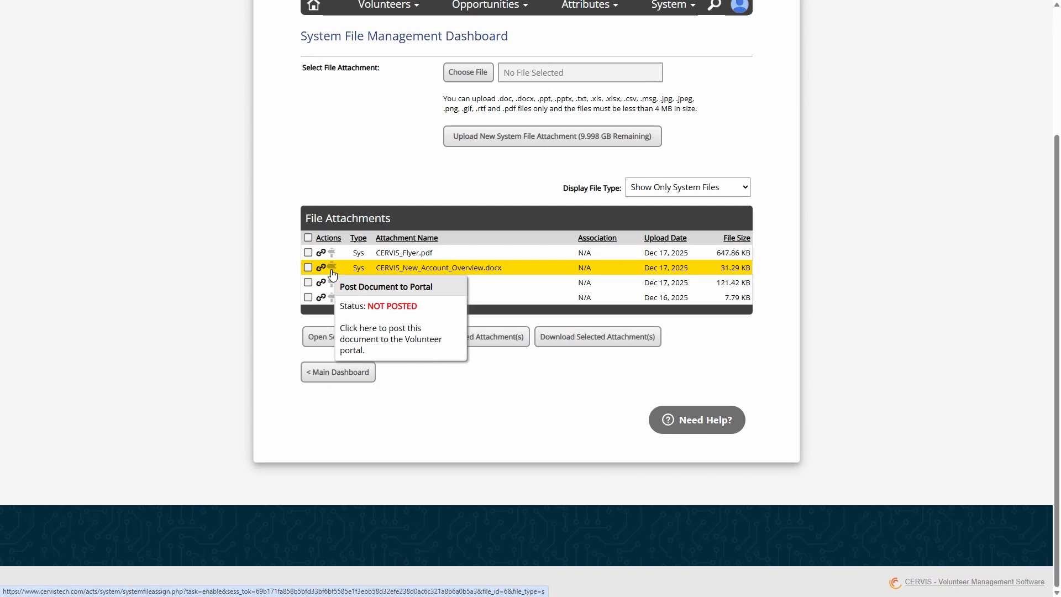
pyautogui.scroll(3, 798, 225)
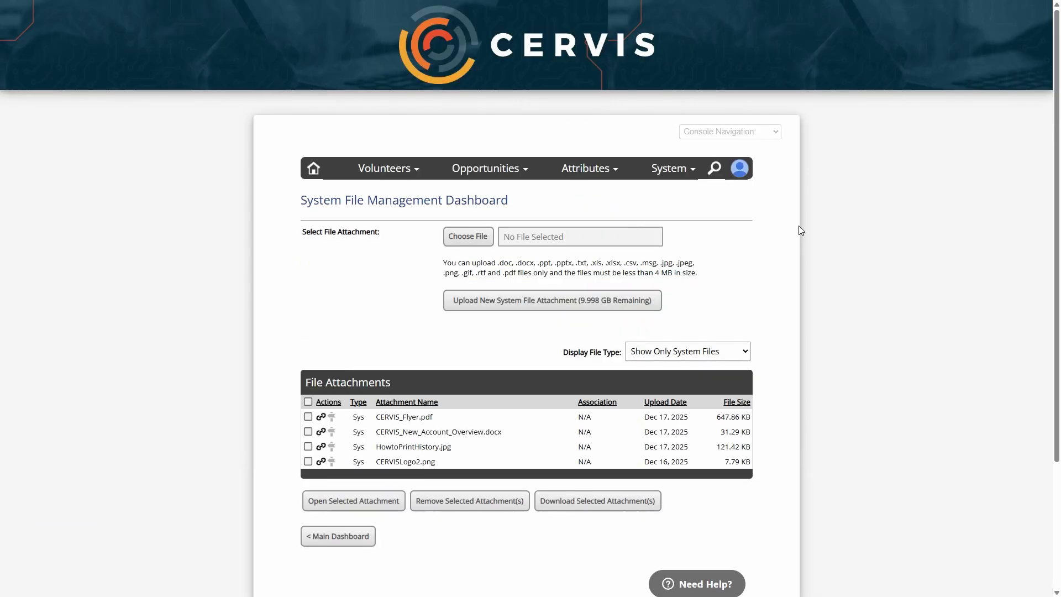
# Step: Switch to the Volunteer access level and look over the document and file attachment options on the portal home page
pyautogui.click(740, 169)
pyautogui.click(683, 285)
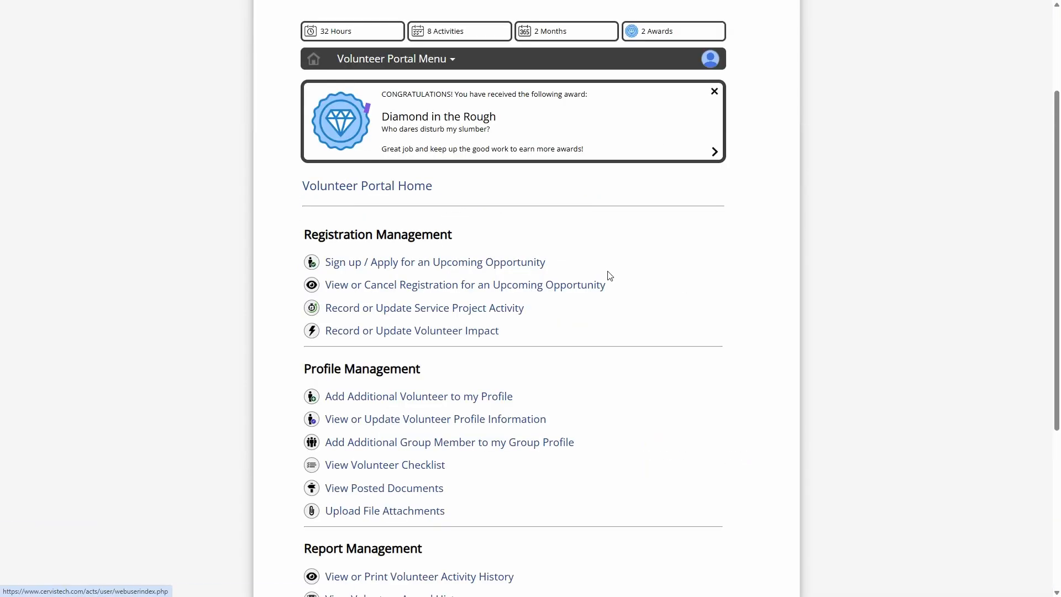
pyautogui.scroll(-3, 485, 315)
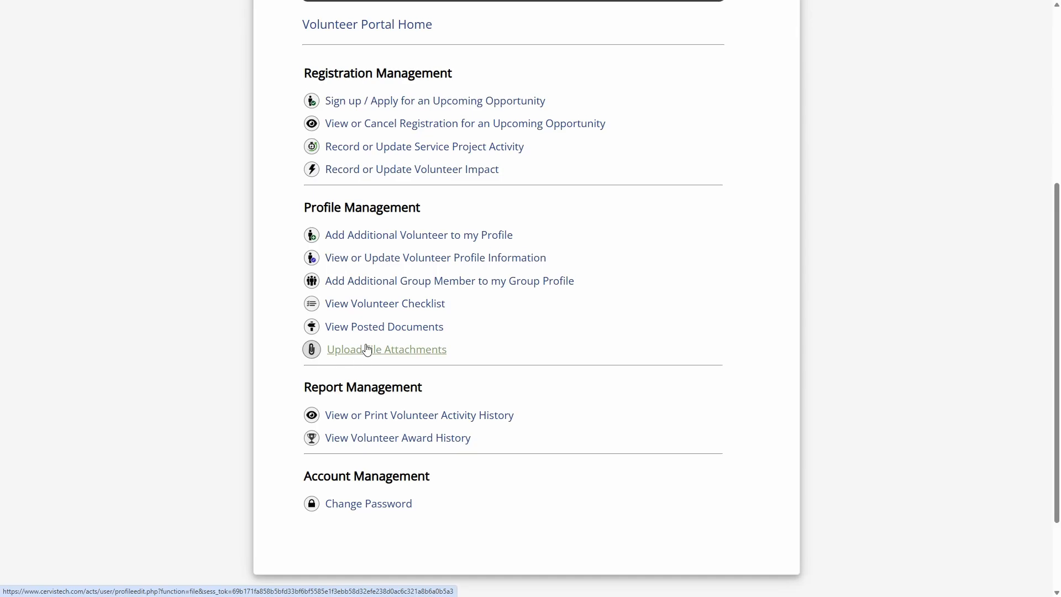
pyautogui.scroll(4, 862, 87)
# Step: Return to Administrator access and examine the Allow File Attachment Uploads setting under Security & Privacy Settings in the system configuration
pyautogui.click(707, 113)
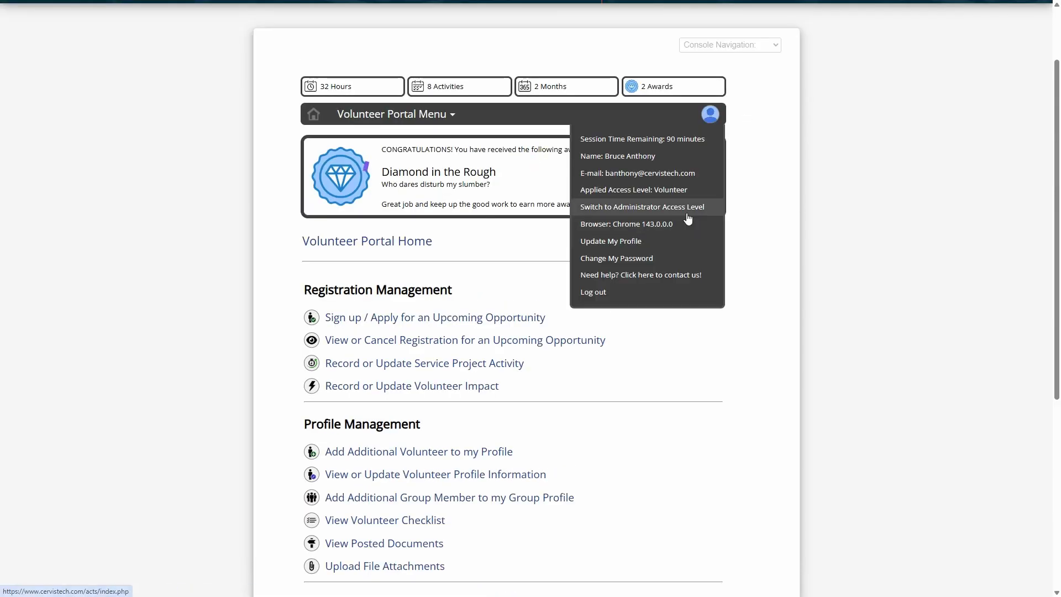
pyautogui.click(687, 212)
pyautogui.scroll(-5, 723, 243)
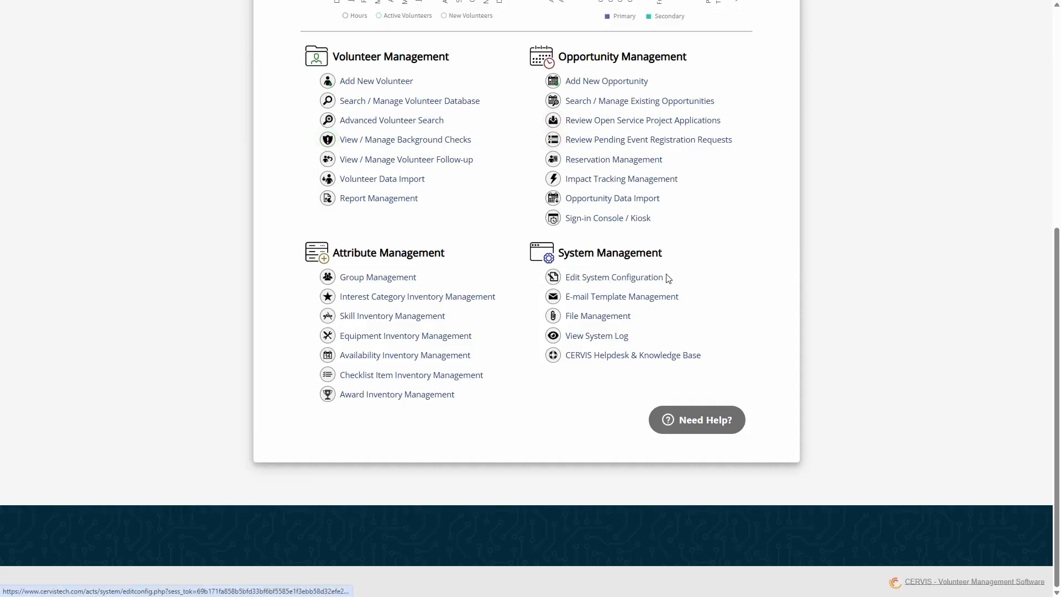
pyautogui.click(614, 278)
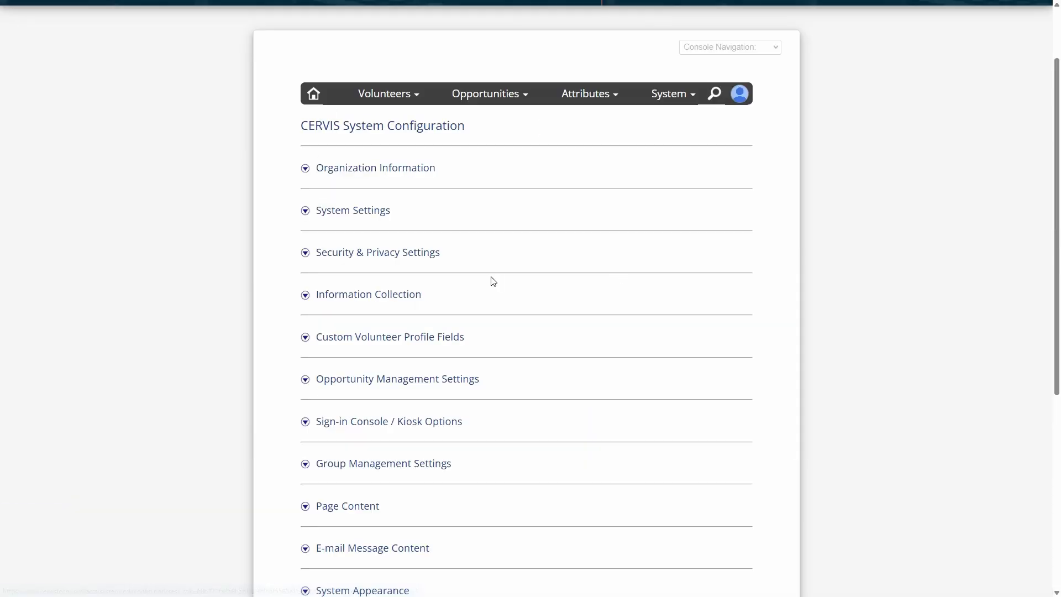
pyautogui.click(348, 252)
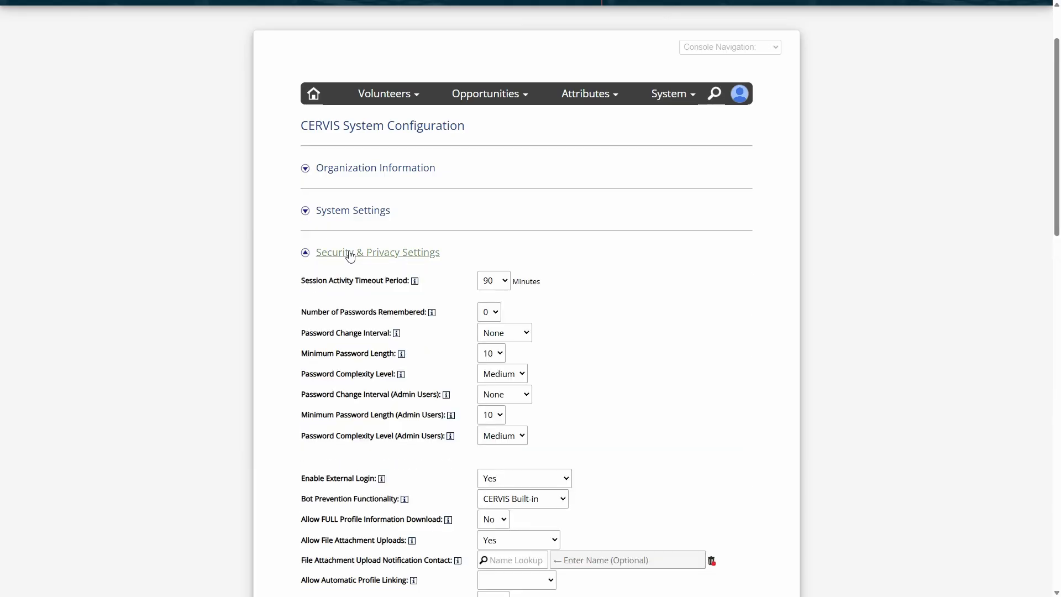
pyautogui.scroll(-4, 386, 314)
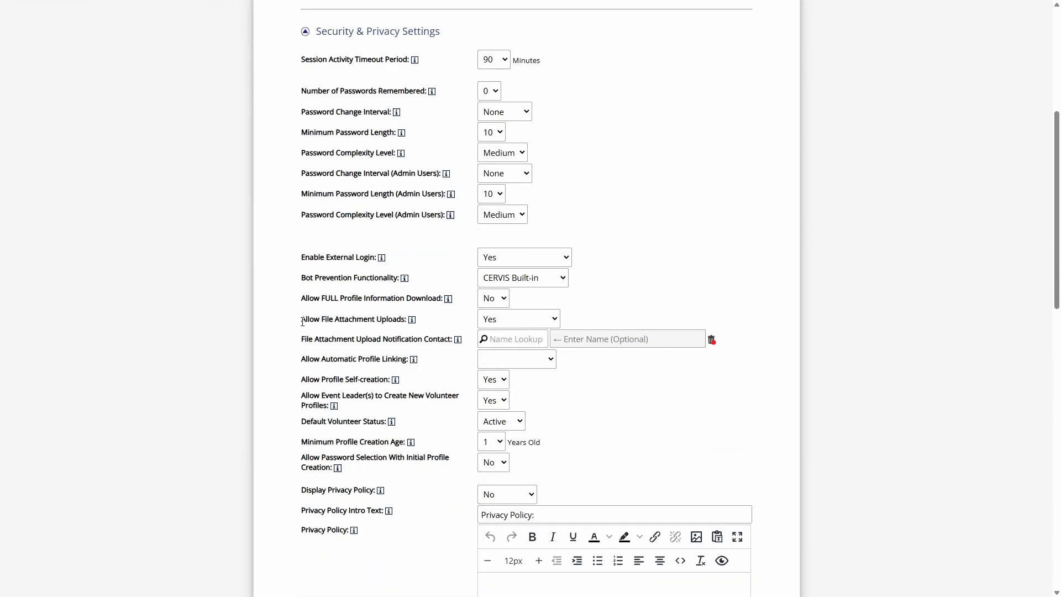
pyautogui.moveTo(303, 321); pyautogui.dragTo(398, 322)
pyautogui.click(400, 323)
pyautogui.click(519, 323)
pyautogui.click(518, 317)
# Step: Look up and select a person as the File Attachment Upload Notification Contact, and return to the main dashboard without updating the configuration
pyautogui.moveTo(352, 339); pyautogui.dragTo(425, 337)
pyautogui.click(434, 340)
pyautogui.moveTo(342, 338); pyautogui.dragTo(432, 338)
pyautogui.click(541, 342)
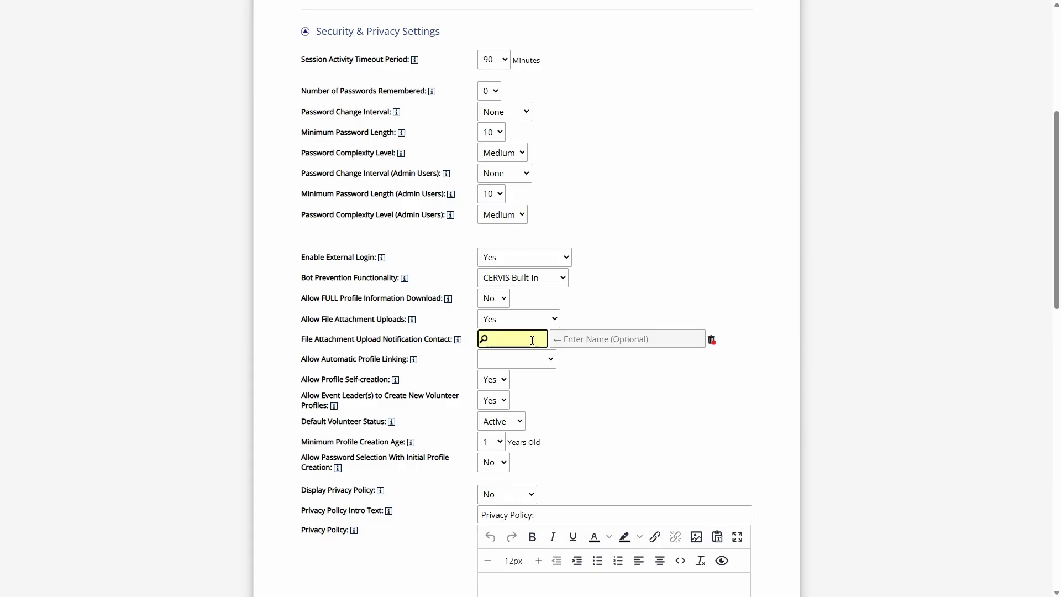
pyautogui.write('Bruce')
pyautogui.click(539, 379)
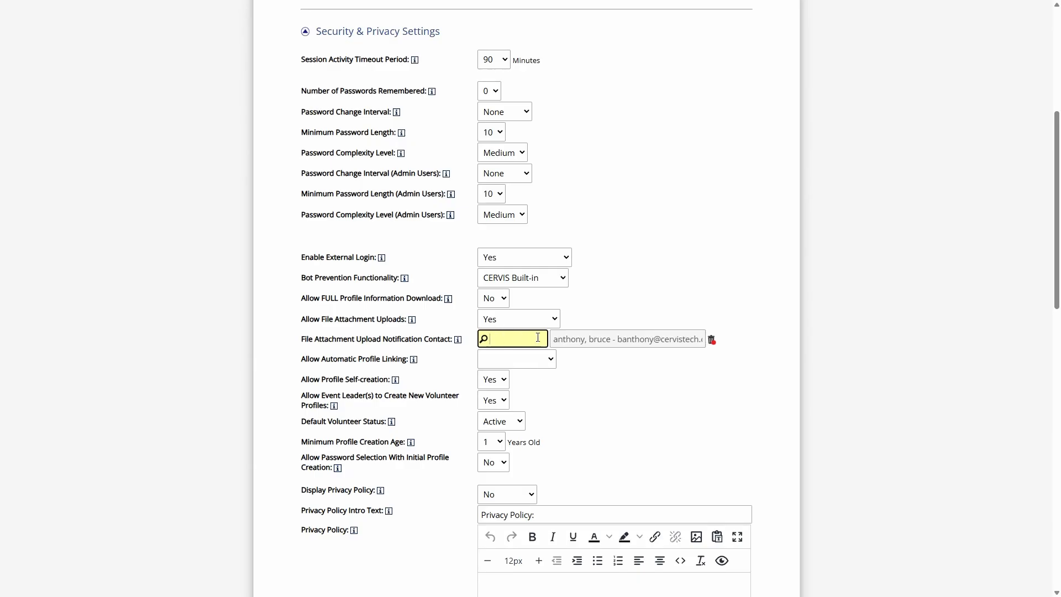
pyautogui.click(410, 339)
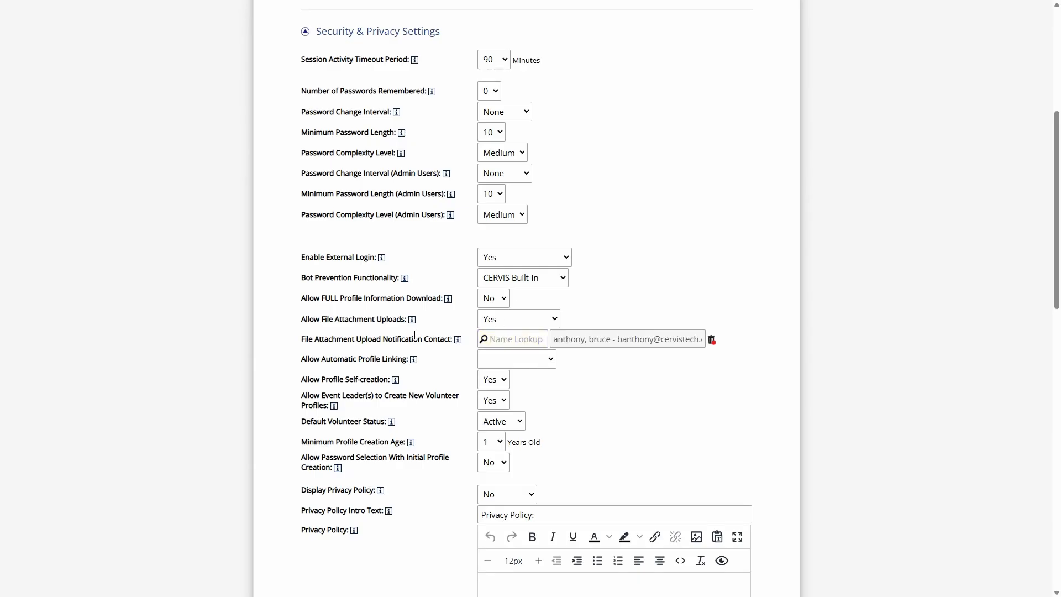
pyautogui.scroll(-9, 429, 327)
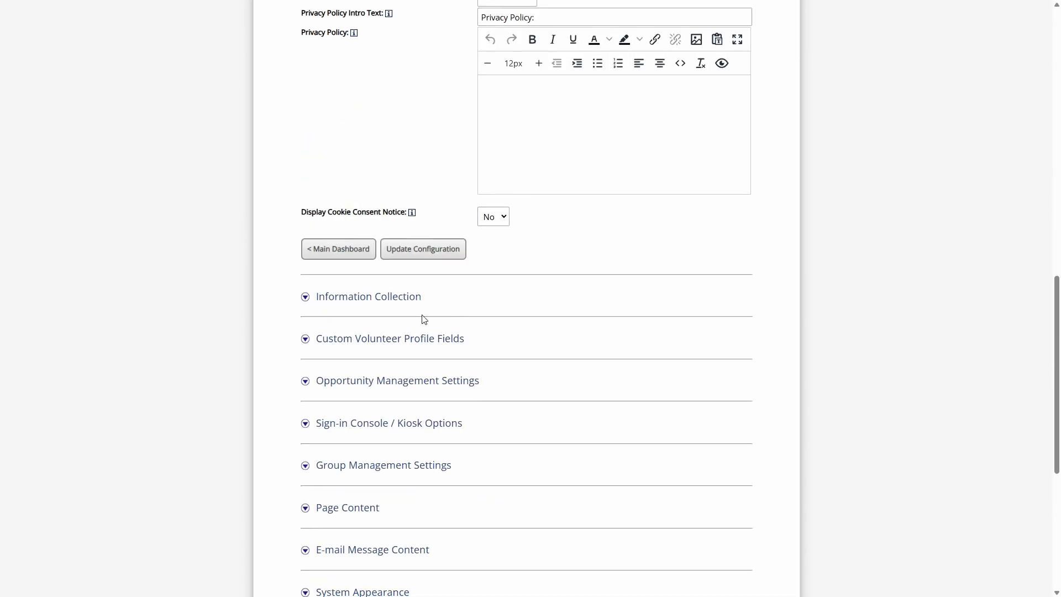
pyautogui.click(352, 252)
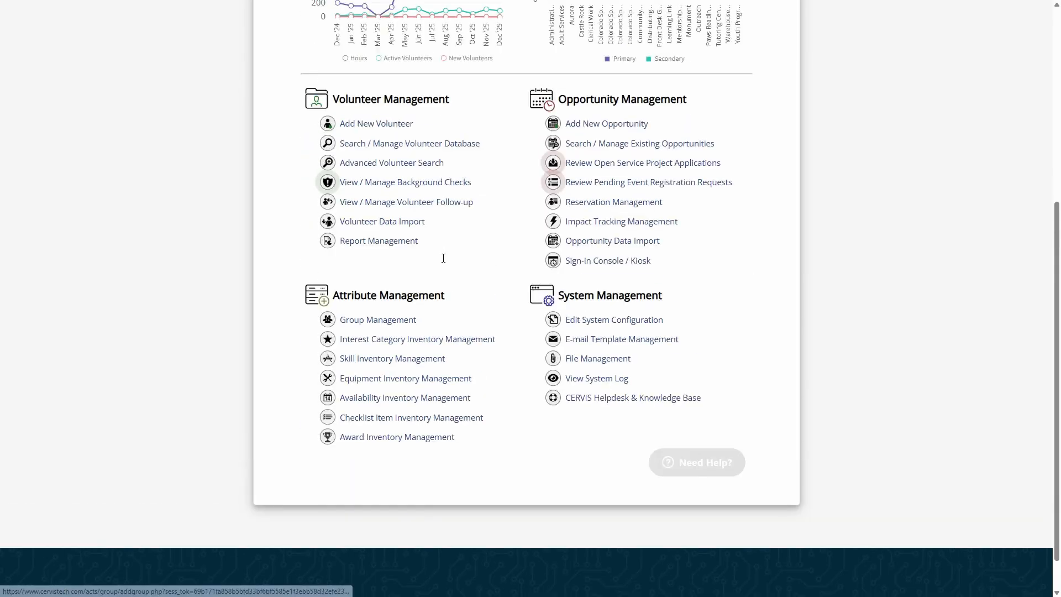
# Step: Open the Advanced Volunteer Search and expand the Volunteer File Attachment Options
pyautogui.click(398, 232)
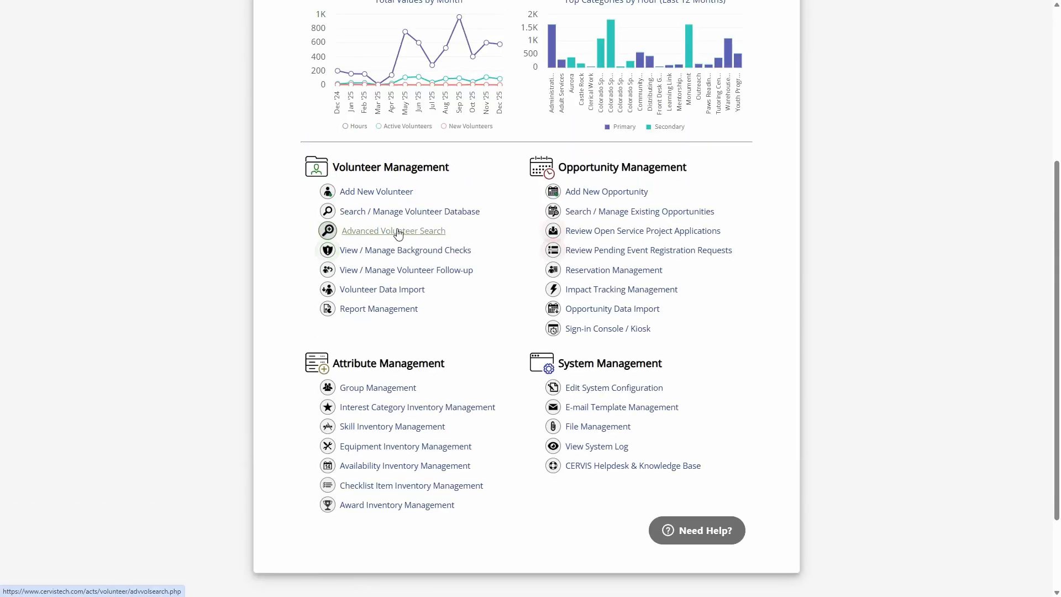
pyautogui.scroll(-10, 432, 287)
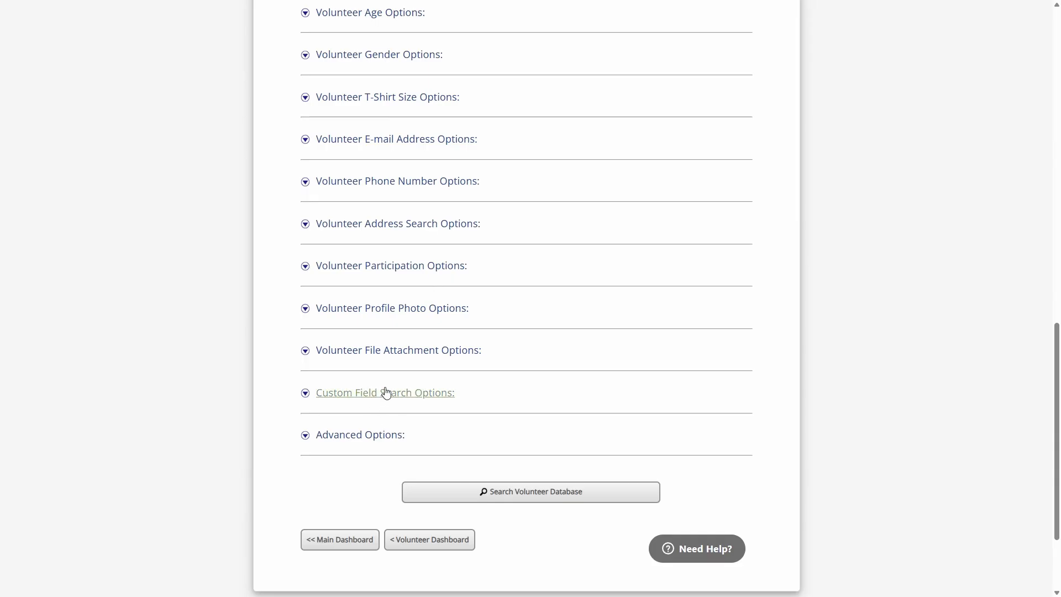
pyautogui.click(407, 355)
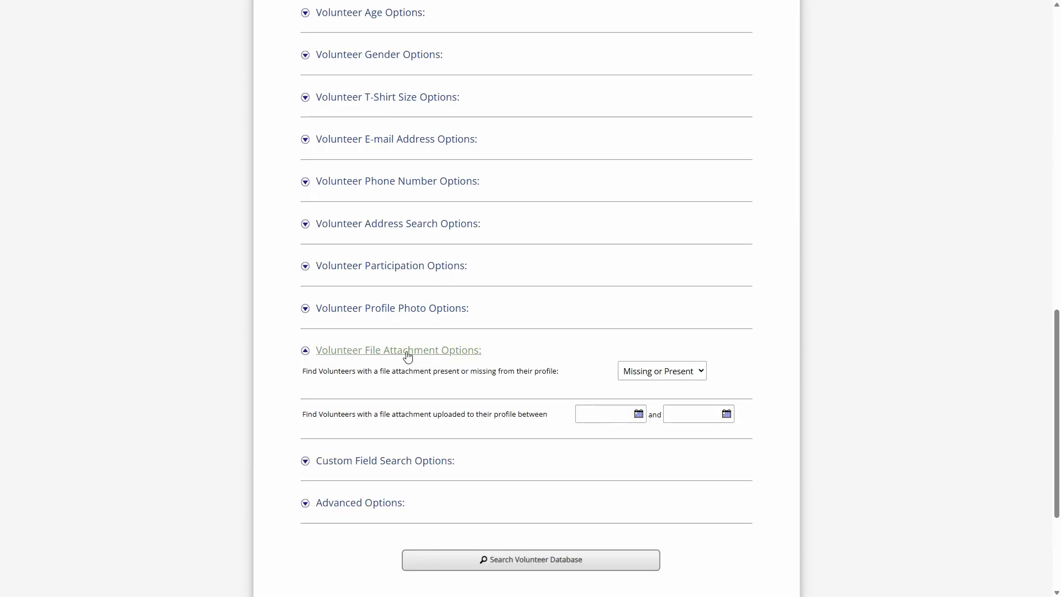
pyautogui.scroll(-2, 408, 356)
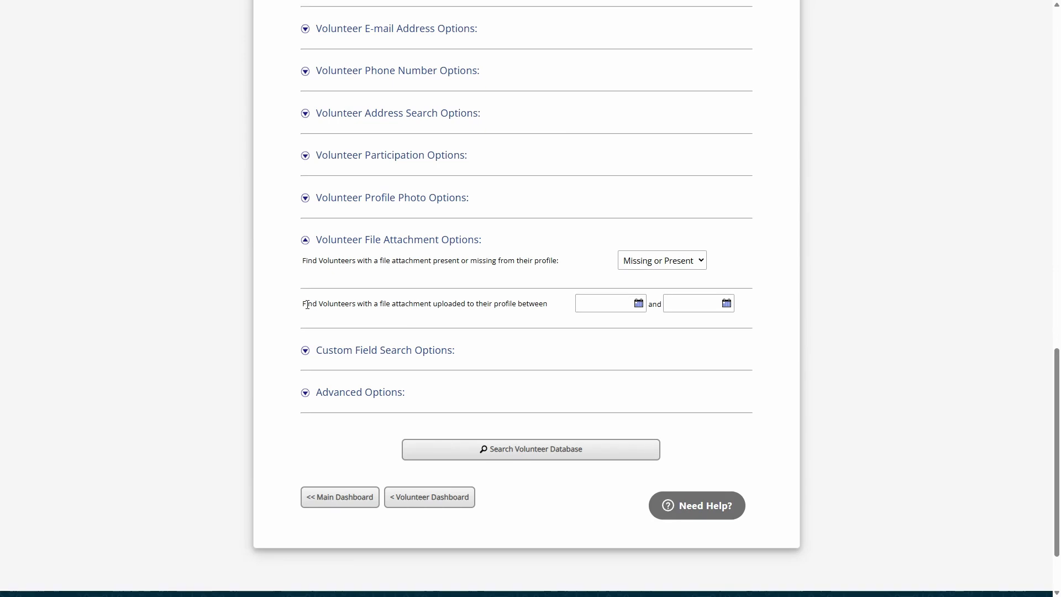
# Step: Set the file attachment upload date range to 12/01/2025 through 12/17/2025, and return to the main dashboard without searching
pyautogui.moveTo(307, 304); pyautogui.dragTo(550, 306)
pyautogui.click(615, 304)
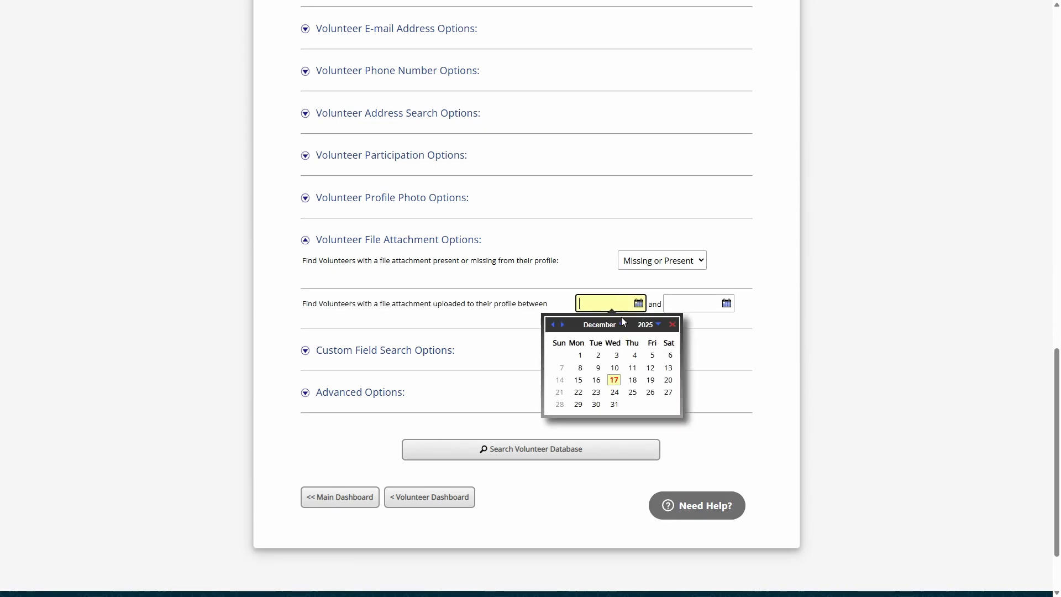
pyautogui.click(580, 356)
pyautogui.click(700, 302)
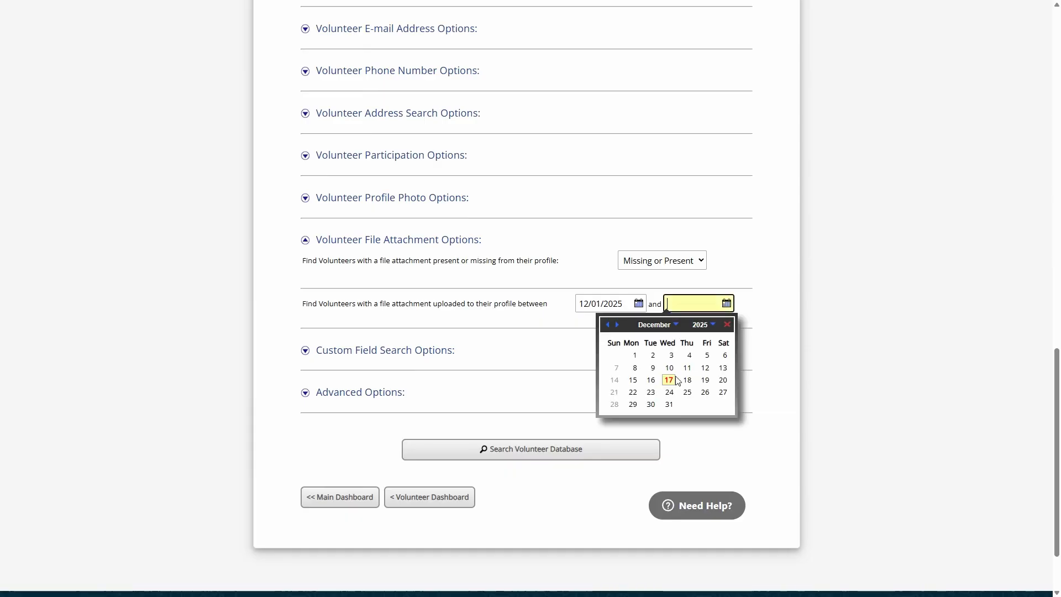
pyautogui.click(671, 380)
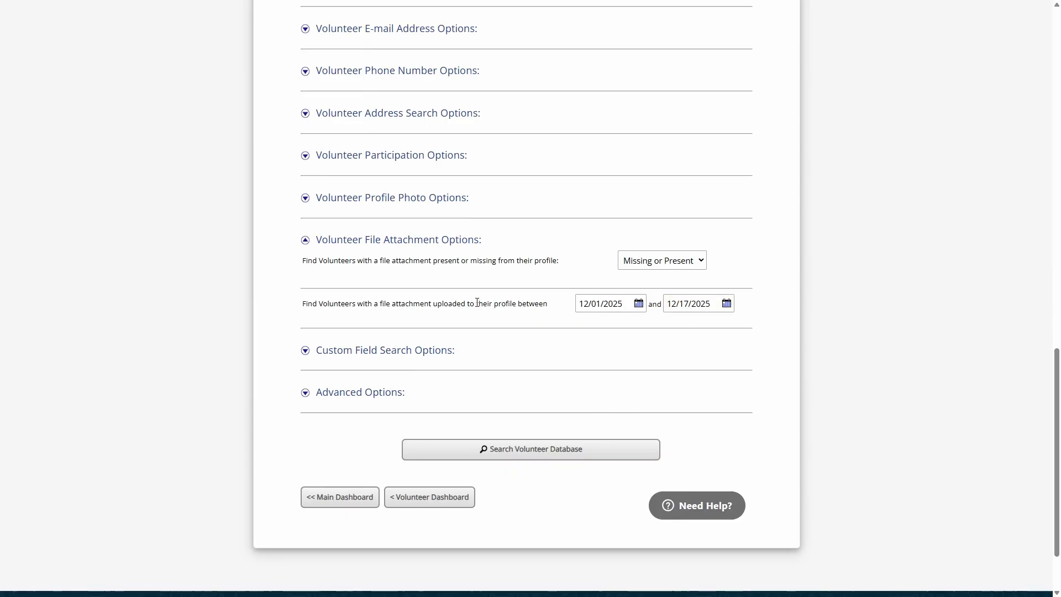
pyautogui.click(347, 497)
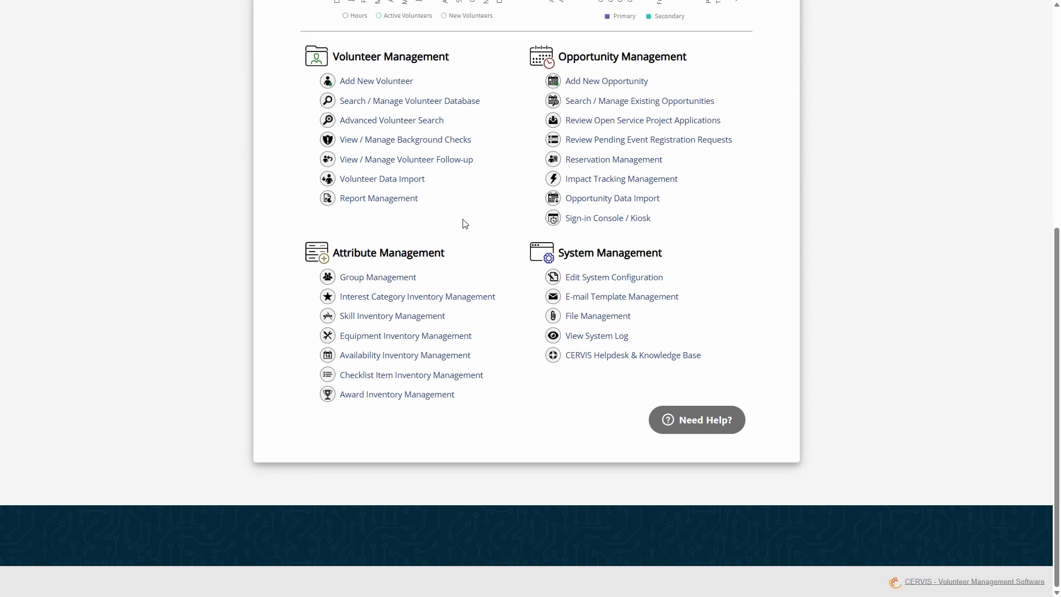
# Step: Open the volunteer database from the main dashboard and look through the volunteer listing for an inactive profile
pyautogui.scroll(1, 465, 221)
pyautogui.scroll(2, 486, 290)
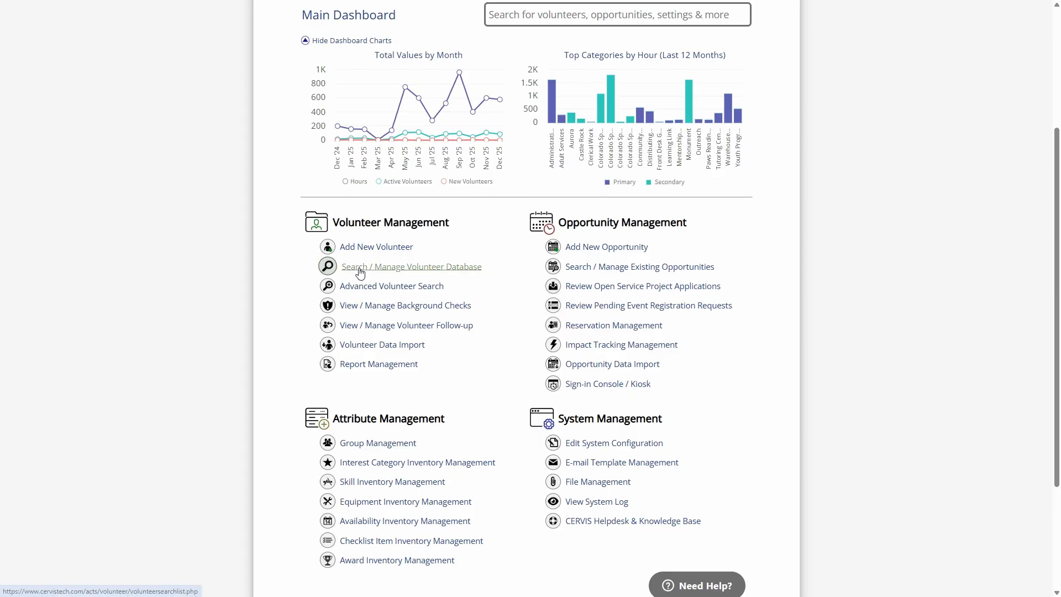
pyautogui.click(435, 269)
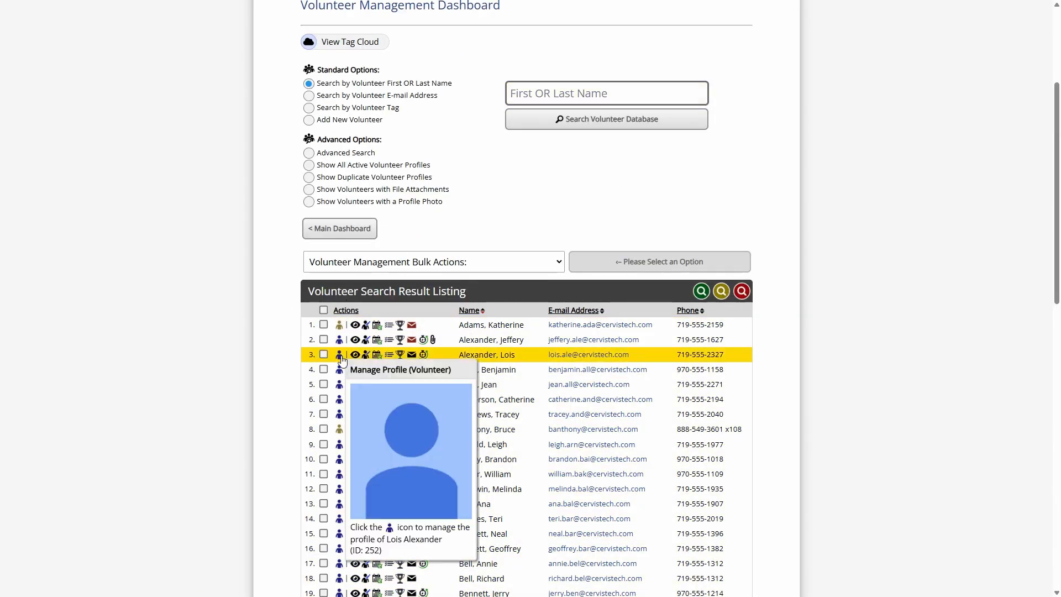
pyautogui.scroll(-4, 481, 354)
pyautogui.scroll(-3, 482, 356)
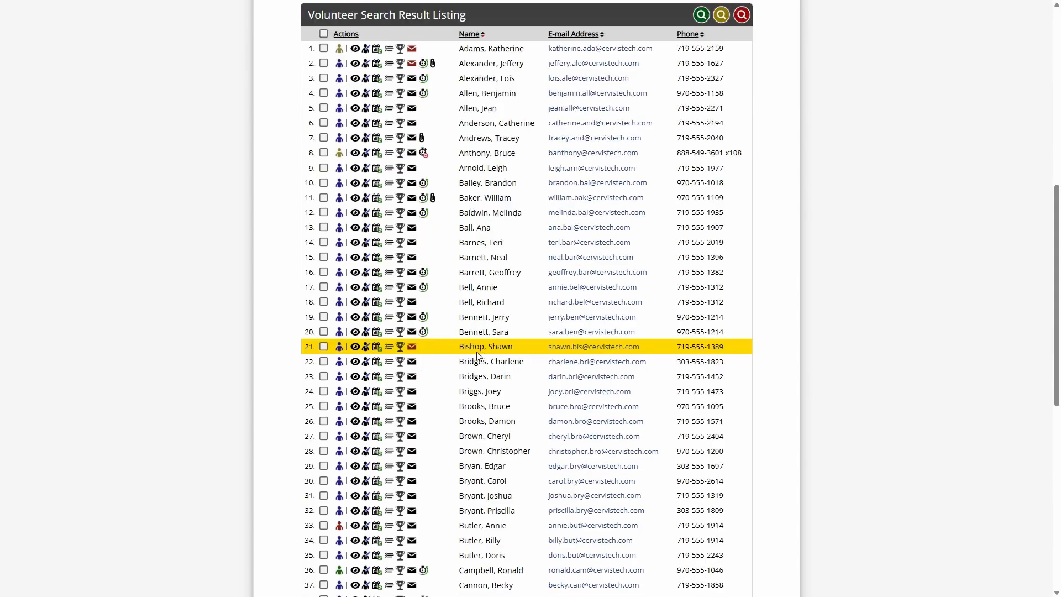
pyautogui.moveTo(339, 421)
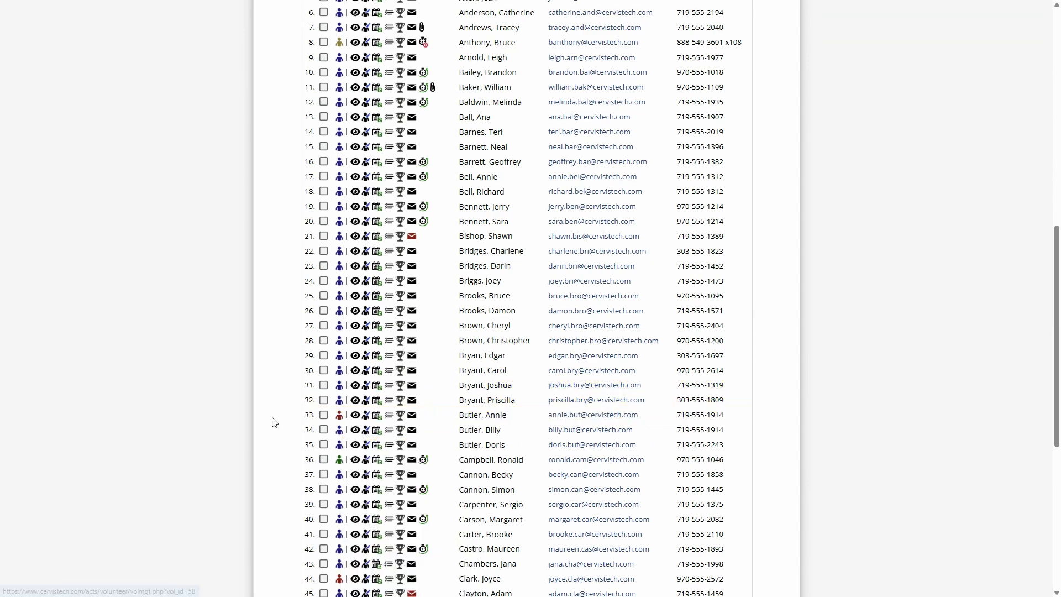
pyautogui.scroll(-2, 272, 422)
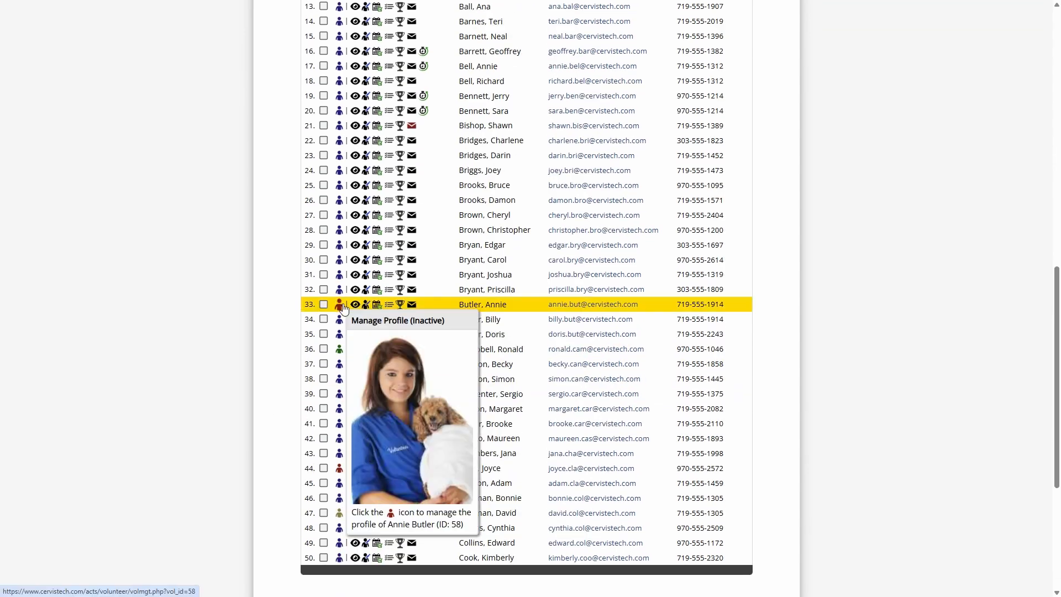
# Step: Select the inactive volunteer in row 33, preview the profile status, and clear the selection
pyautogui.click(323, 305)
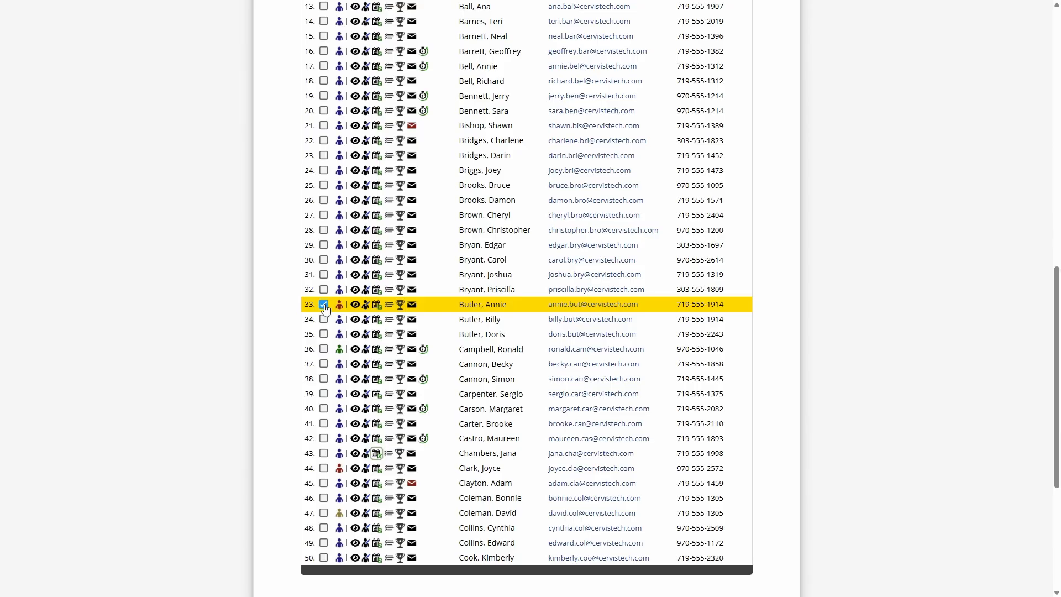
pyautogui.moveTo(338, 308)
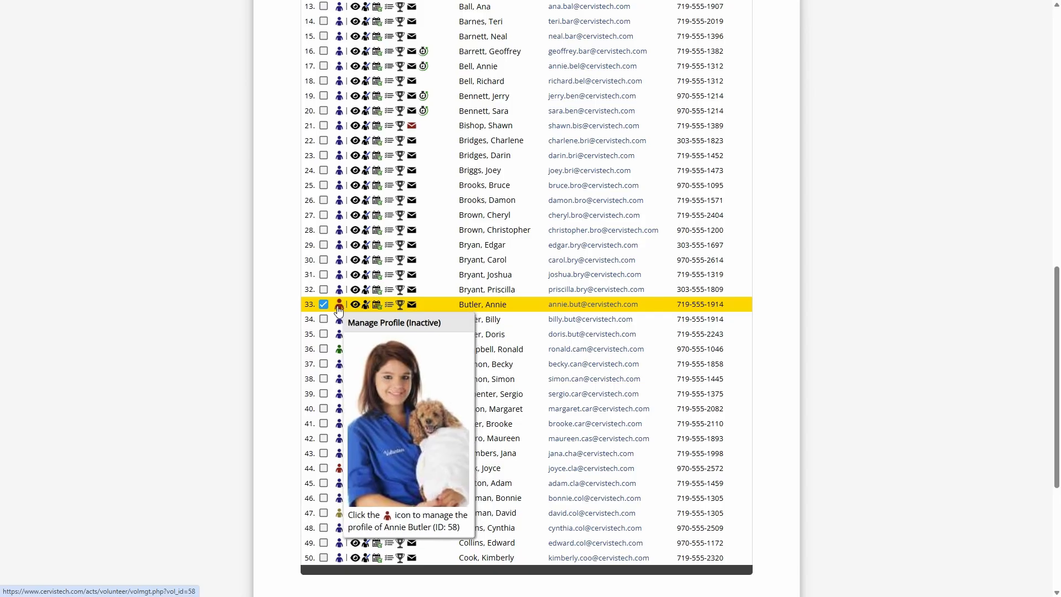
pyautogui.scroll(1, 297, 314)
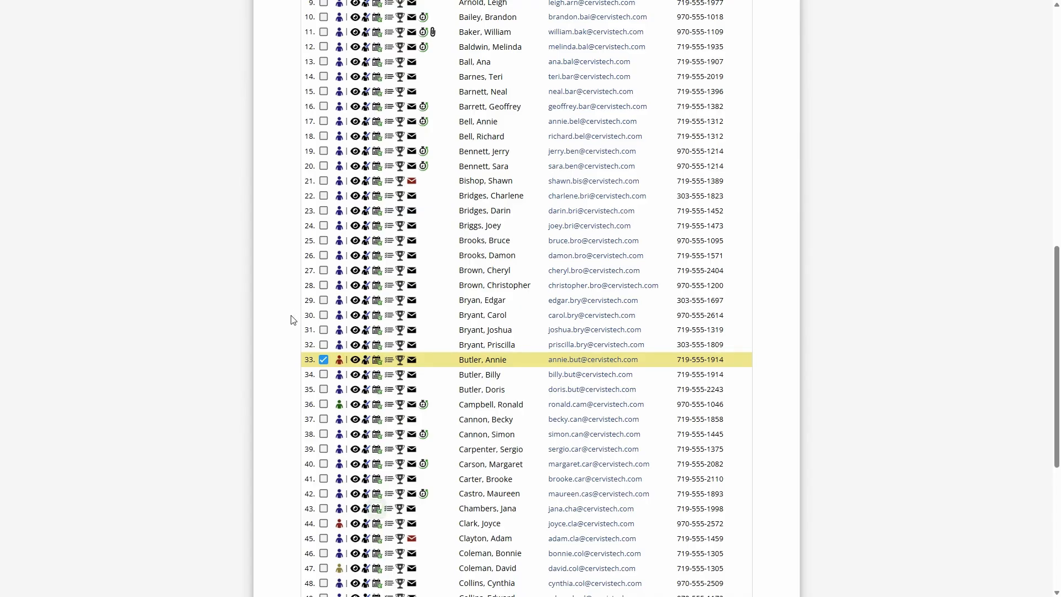
pyautogui.click(324, 361)
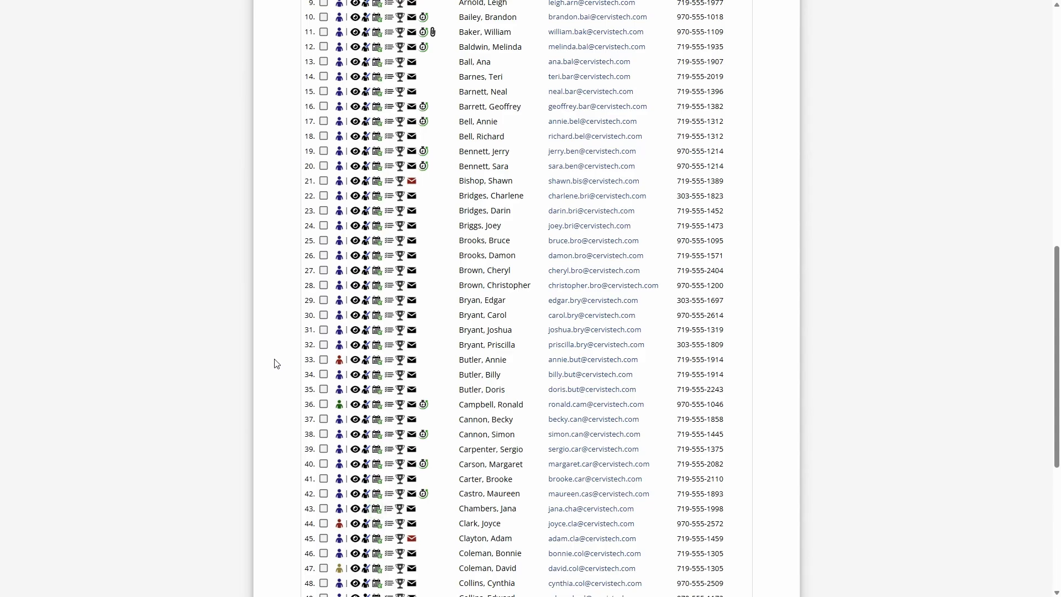
# Step: Leave the volunteer listing for the Advanced Volunteer Search and expand the CERVIS Account Status Options
pyautogui.scroll(10, 279, 359)
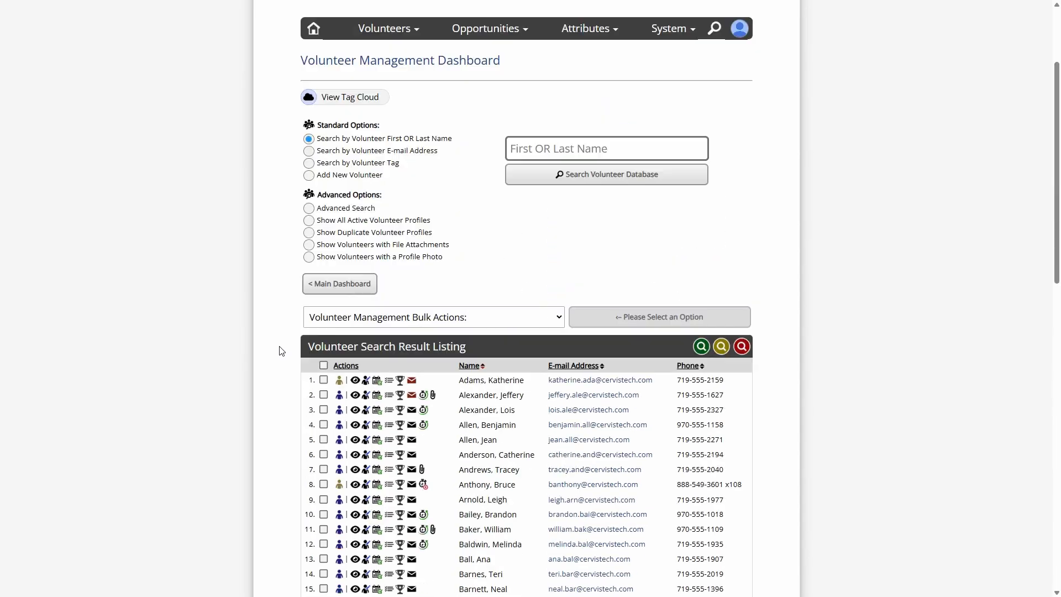
pyautogui.scroll(1, 281, 351)
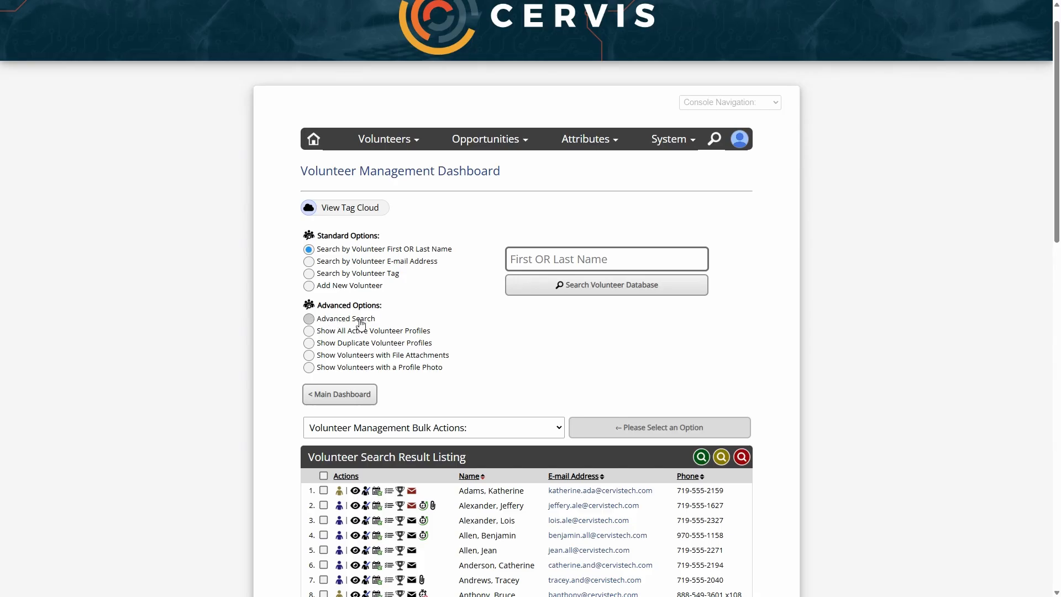
pyautogui.click(376, 141)
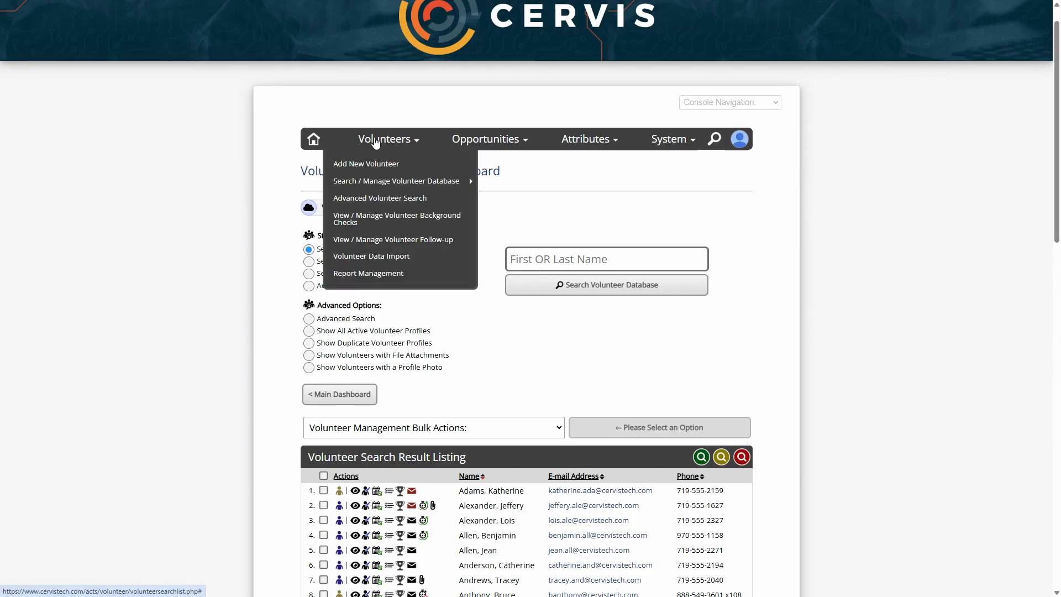
pyautogui.click(397, 198)
pyautogui.scroll(-4, 279, 102)
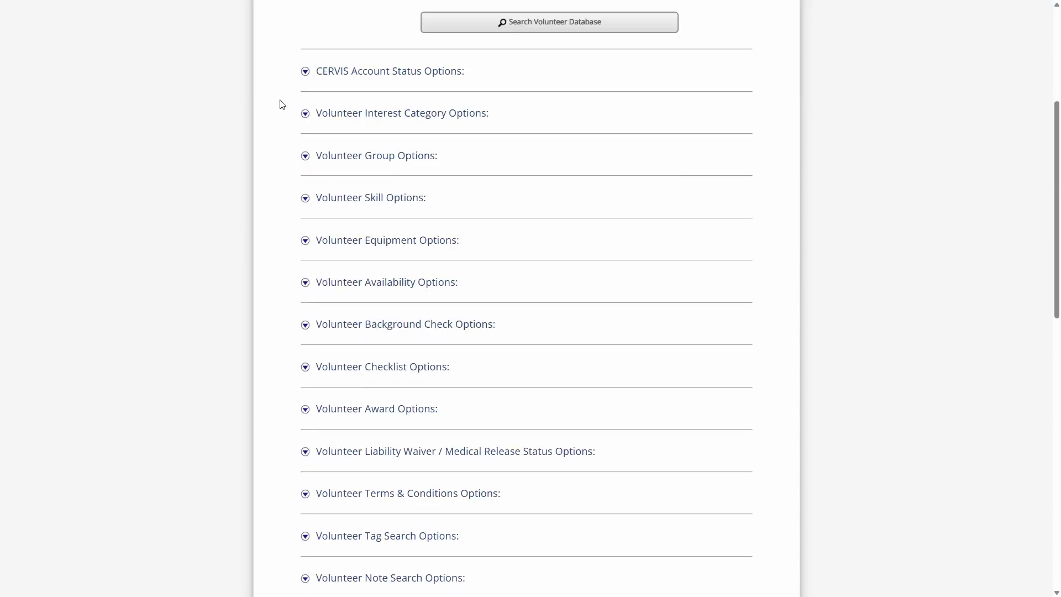
pyautogui.scroll(2, 282, 98)
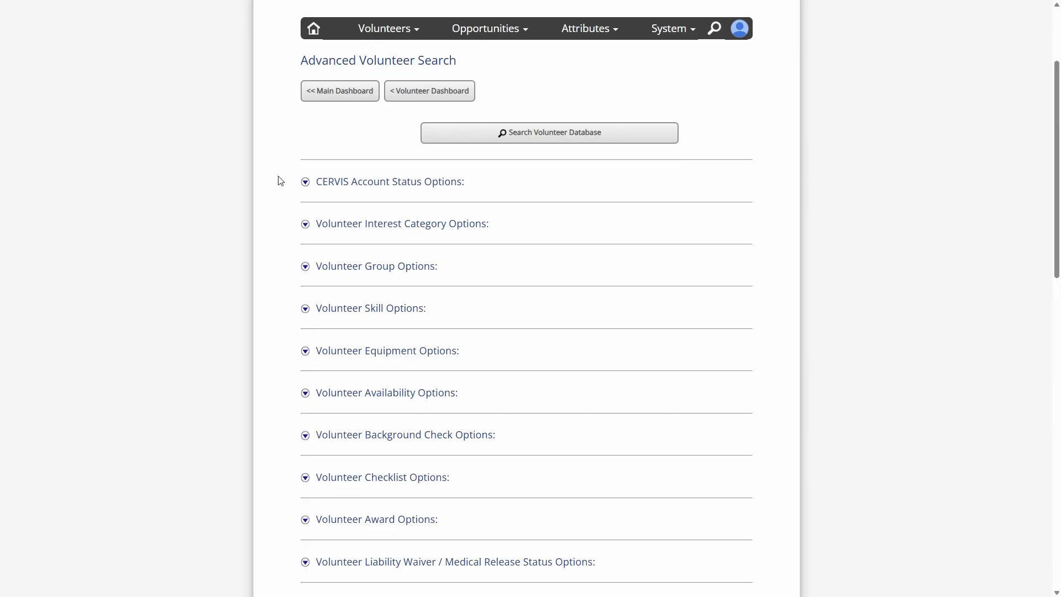
pyautogui.click(330, 182)
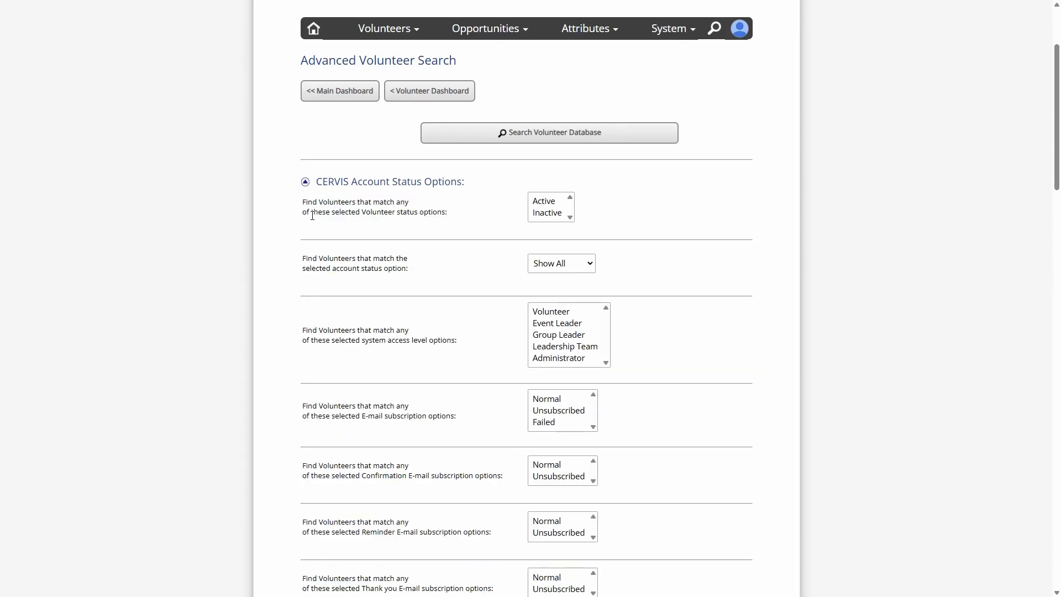
# Step: Examine the CERVIS Account Status search criteria, including the filter for new volunteers by start date
pyautogui.scroll(-4, 341, 288)
pyautogui.scroll(-3, 341, 287)
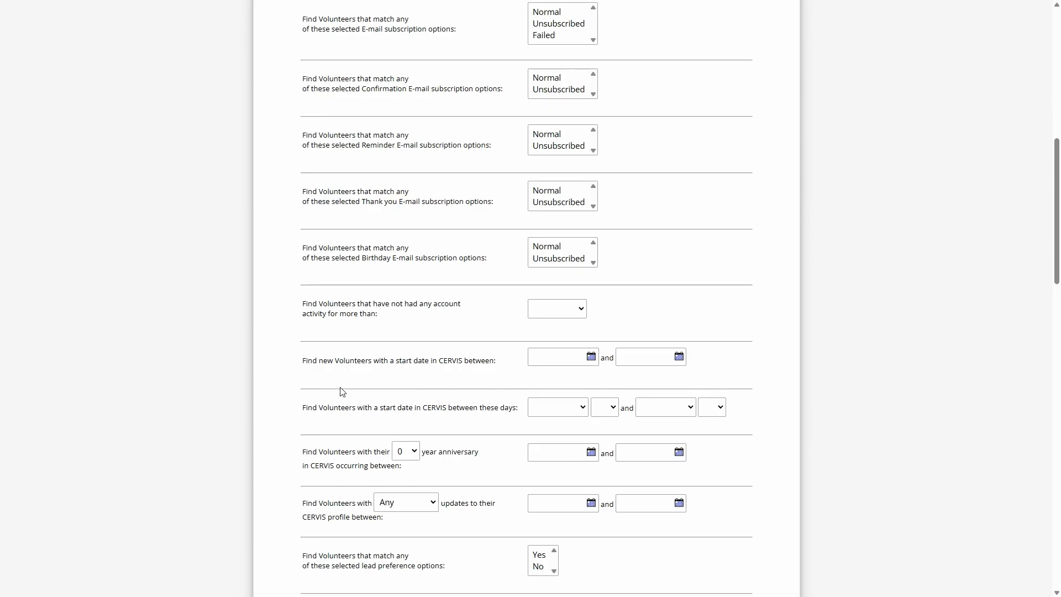
pyautogui.scroll(4, 309, 390)
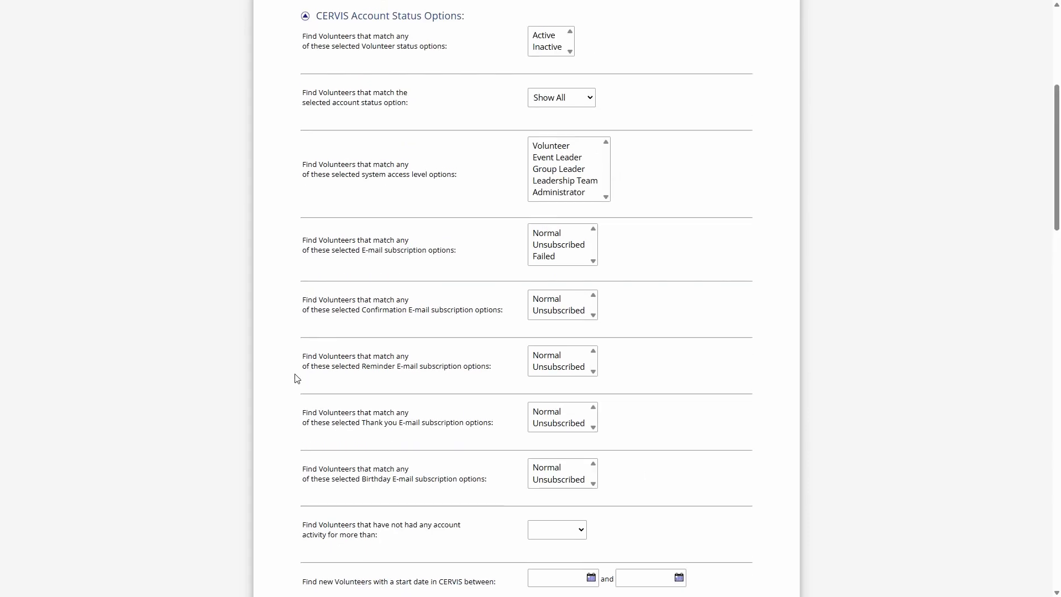
pyautogui.scroll(4, 299, 332)
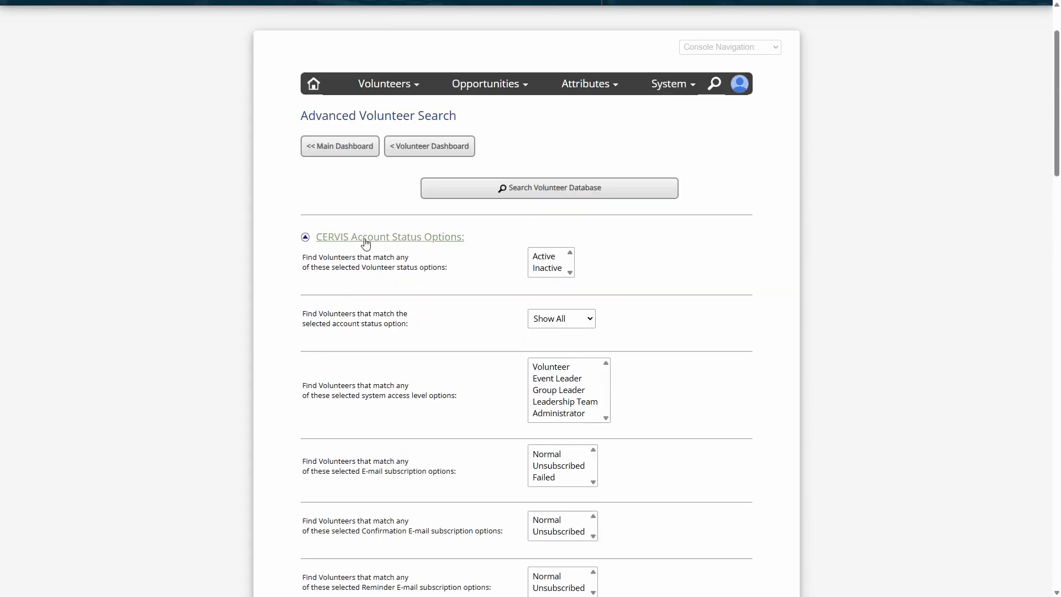
pyautogui.click(431, 244)
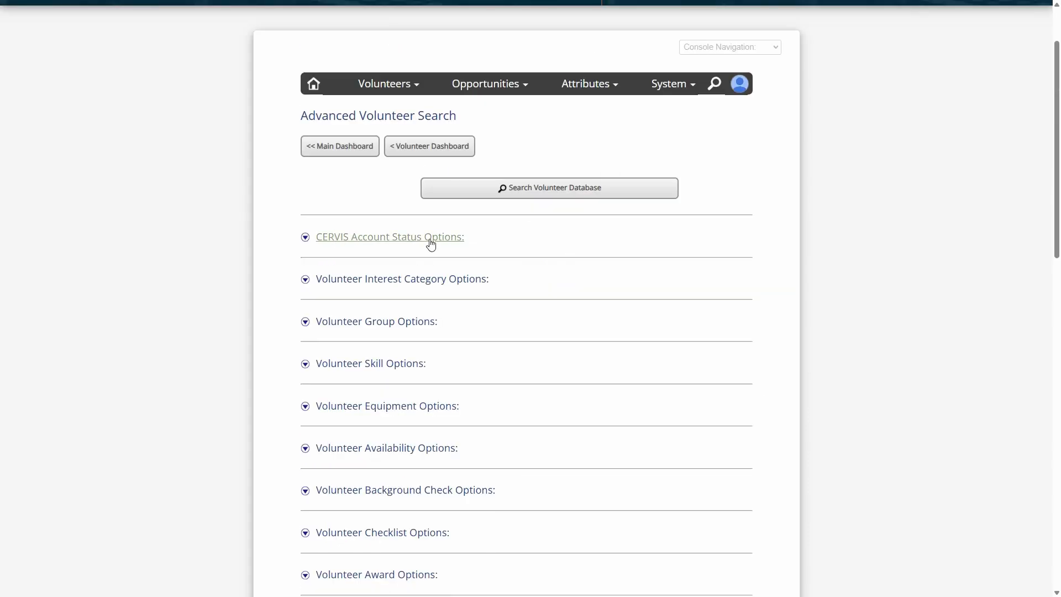
pyautogui.click(405, 242)
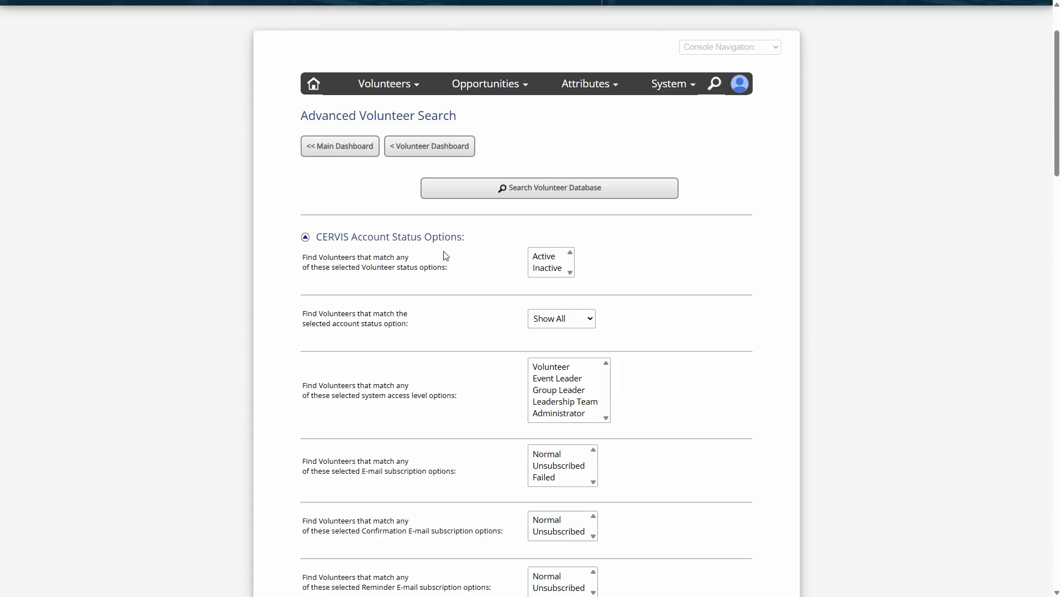
pyautogui.scroll(-10, 446, 255)
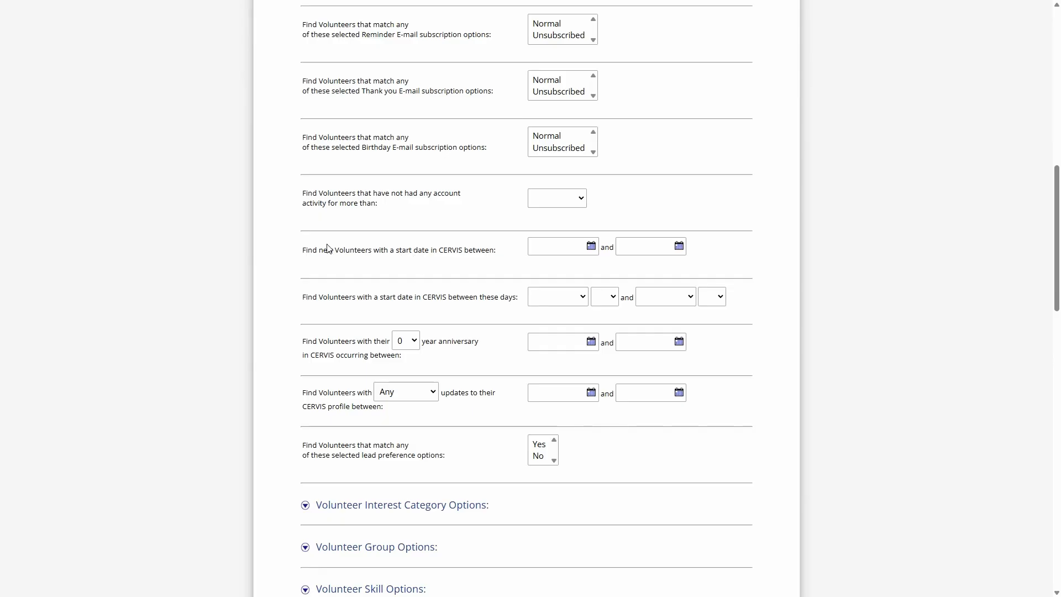
pyautogui.moveTo(327, 250); pyautogui.dragTo(513, 253)
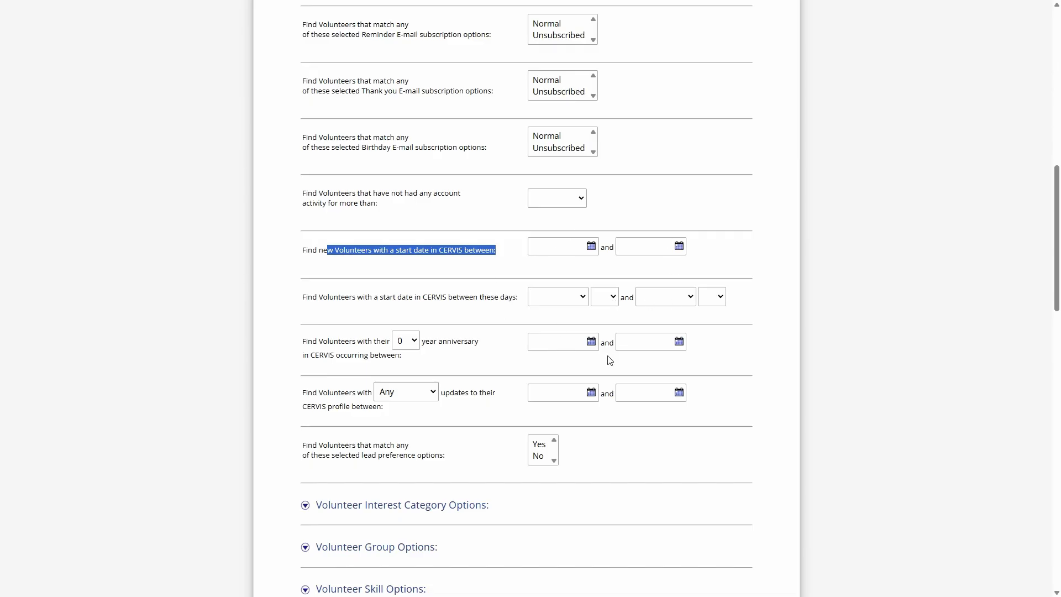
pyautogui.click(473, 295)
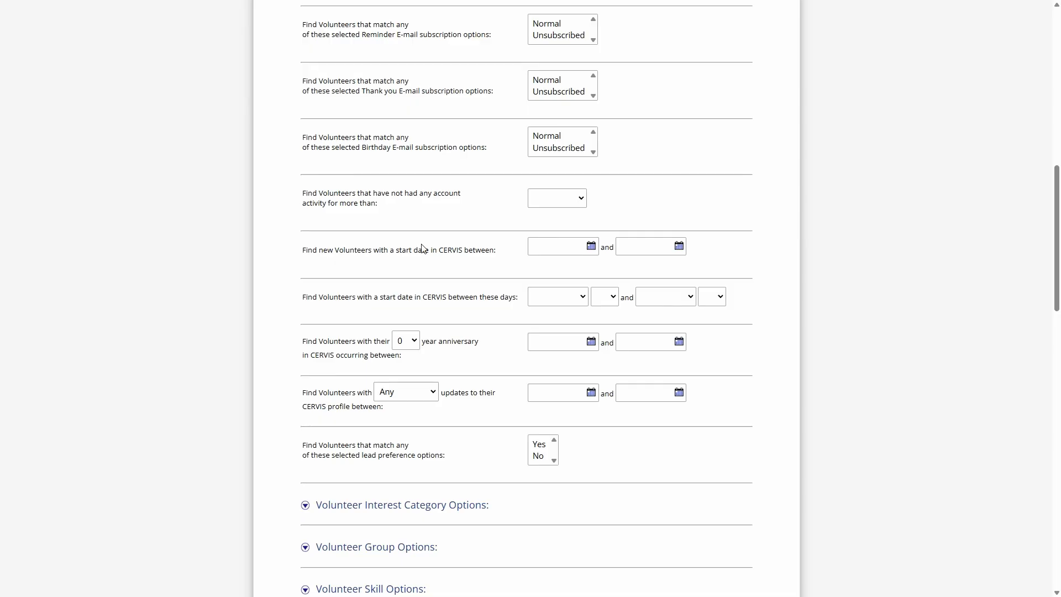
# Step: Set the search criterion for volunteers without any account activity to more than 12 Months
pyautogui.moveTo(310, 193); pyautogui.dragTo(392, 204)
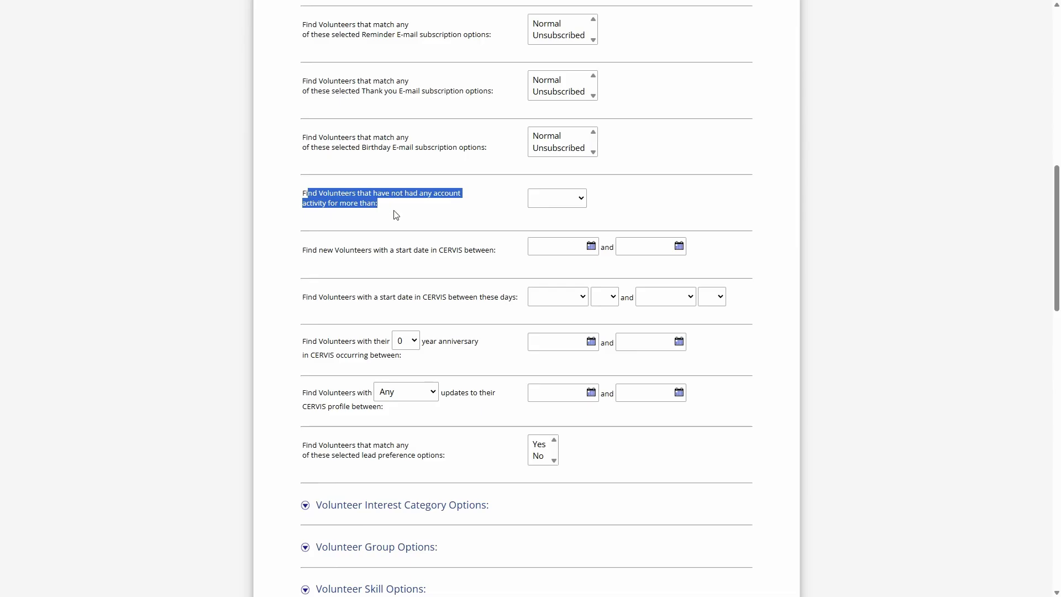
pyautogui.click(548, 203)
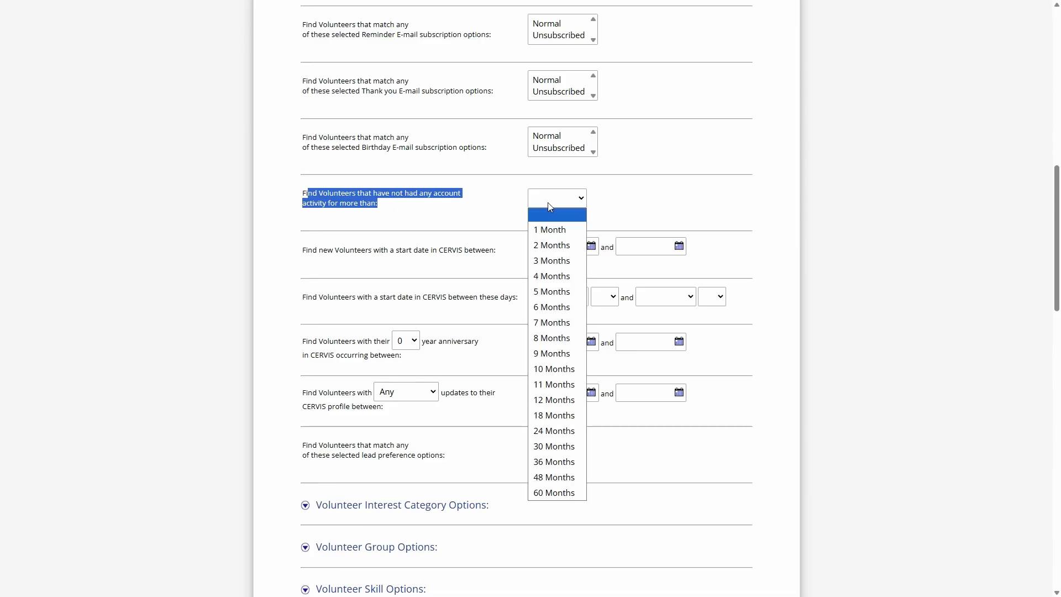
pyautogui.click(558, 403)
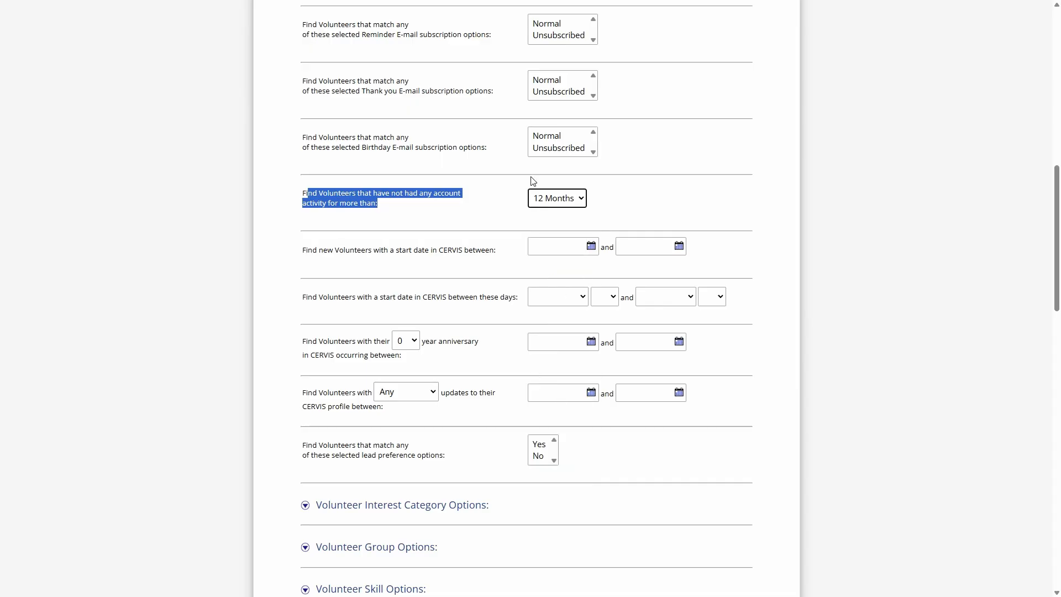
pyautogui.click(499, 202)
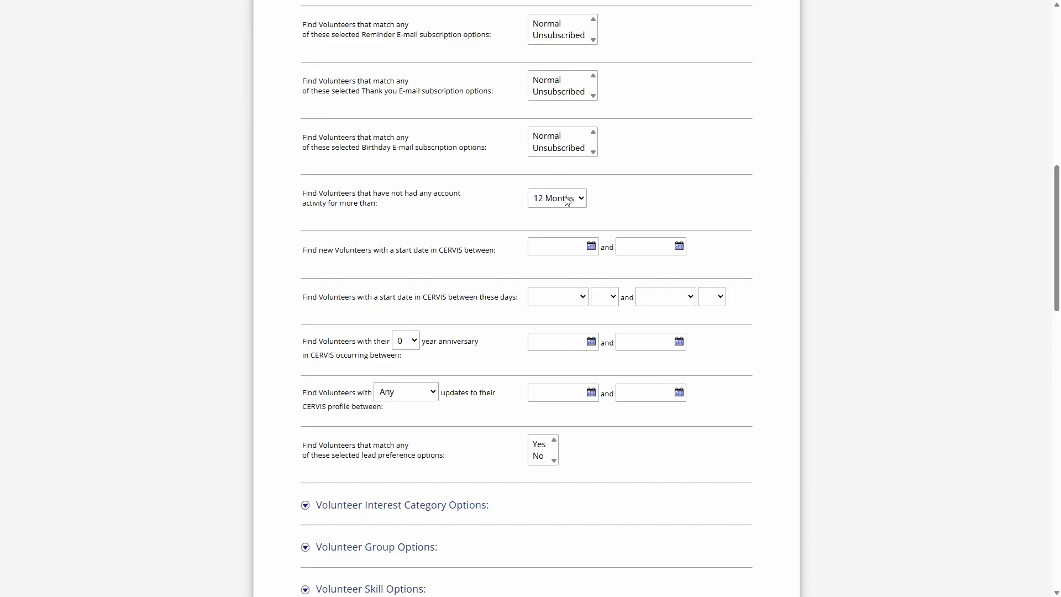
# Step: Restrict the volunteer search to the Active volunteer status in the CERVIS Account Status Options
pyautogui.scroll(1, 519, 215)
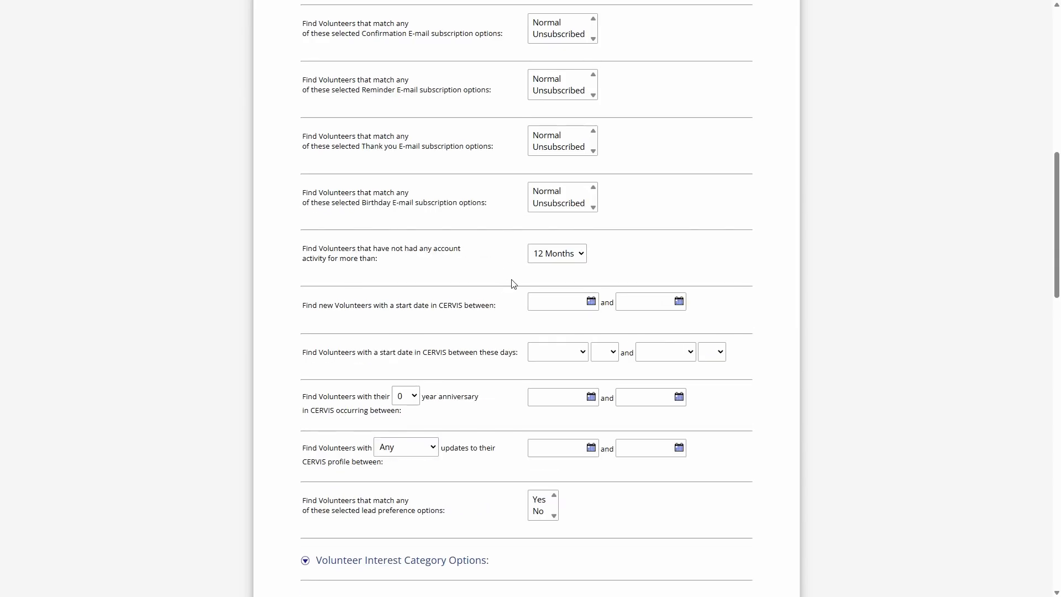
pyautogui.scroll(2, 511, 331)
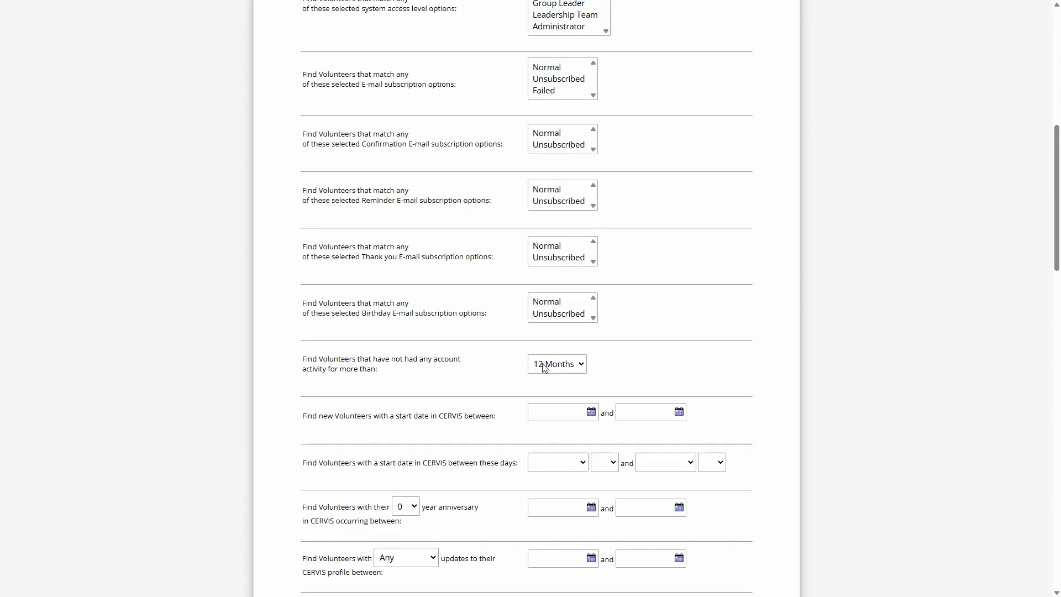
pyautogui.scroll(3, 530, 371)
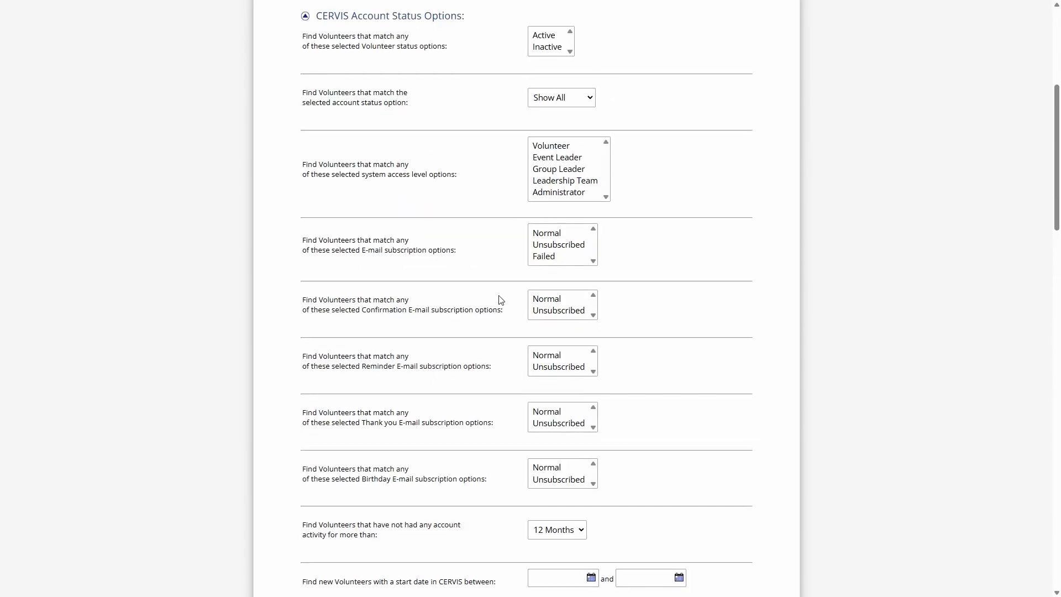
pyautogui.scroll(1, 492, 165)
pyautogui.click(546, 91)
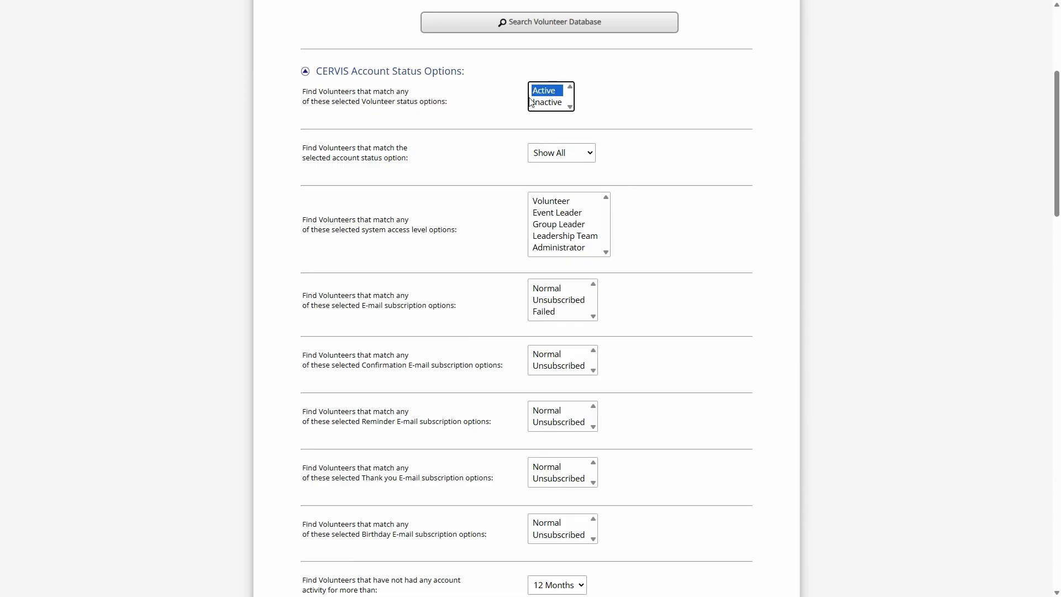
# Step: Reset the criterion for volunteers without any account activity to blank
pyautogui.scroll(-7, 471, 125)
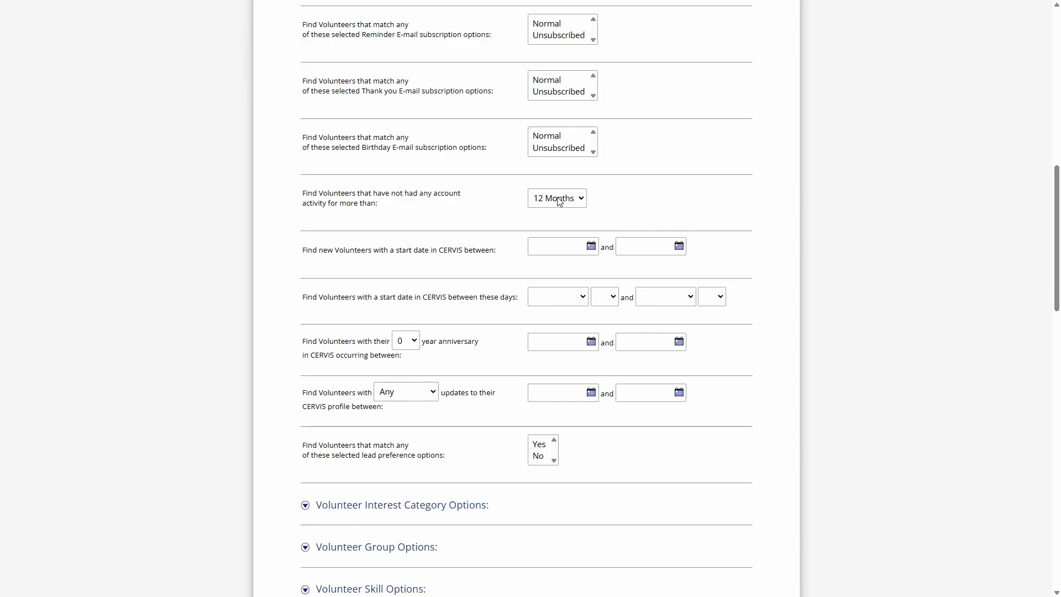
pyautogui.click(559, 201)
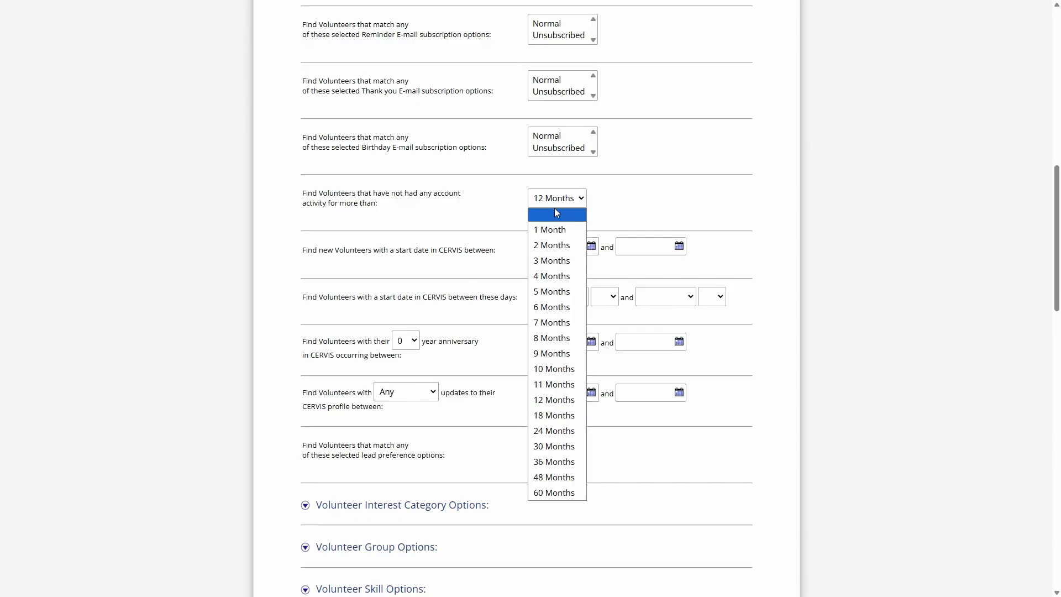
pyautogui.click(555, 208)
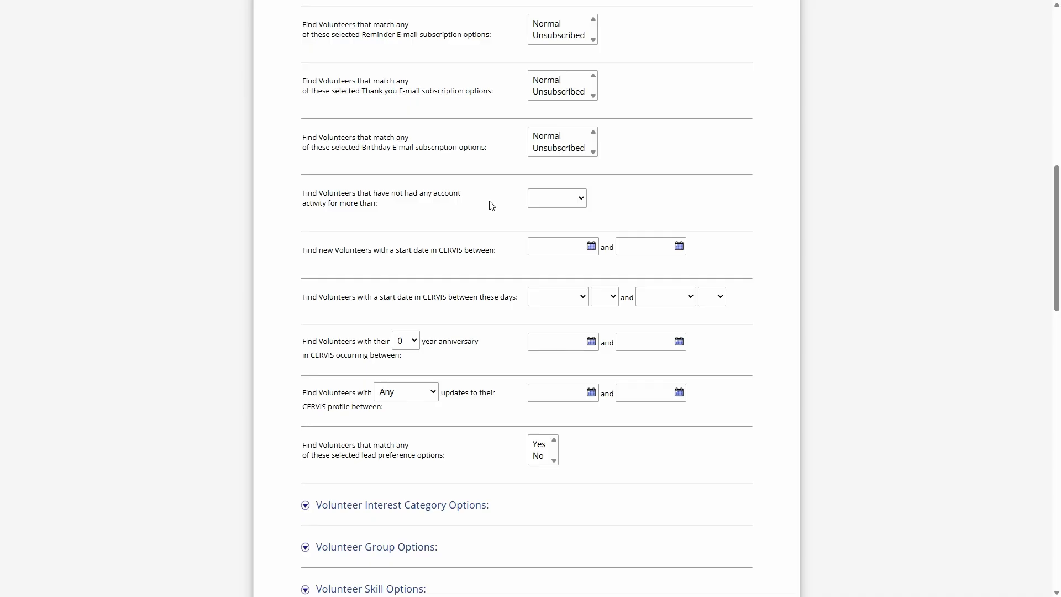
# Step: Expand the Volunteer Participation Options and review the criteria for how much volunteers have served
pyautogui.scroll(-15, 492, 206)
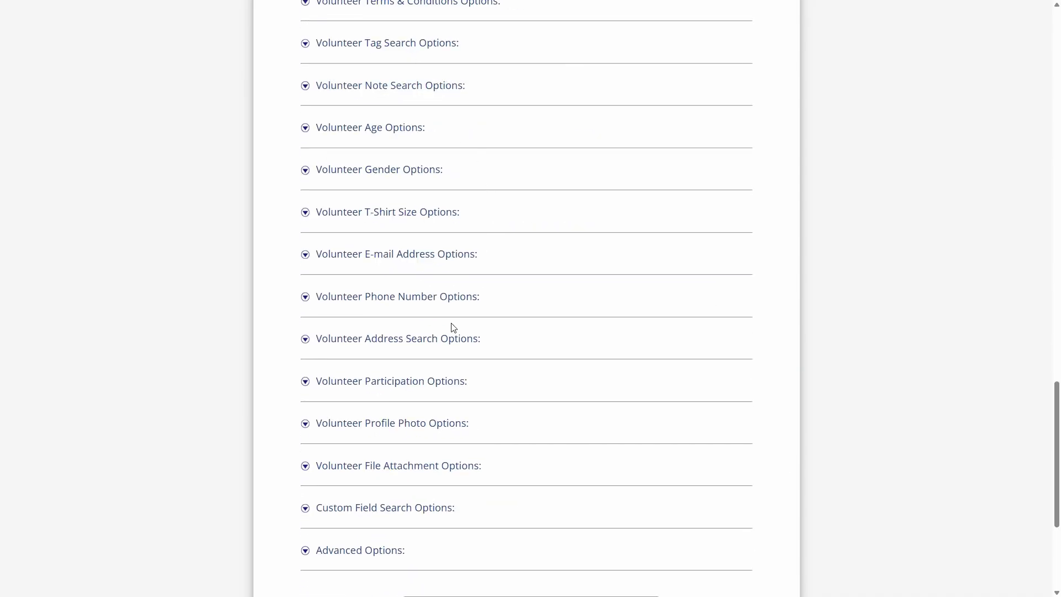
pyautogui.scroll(-2, 470, 343)
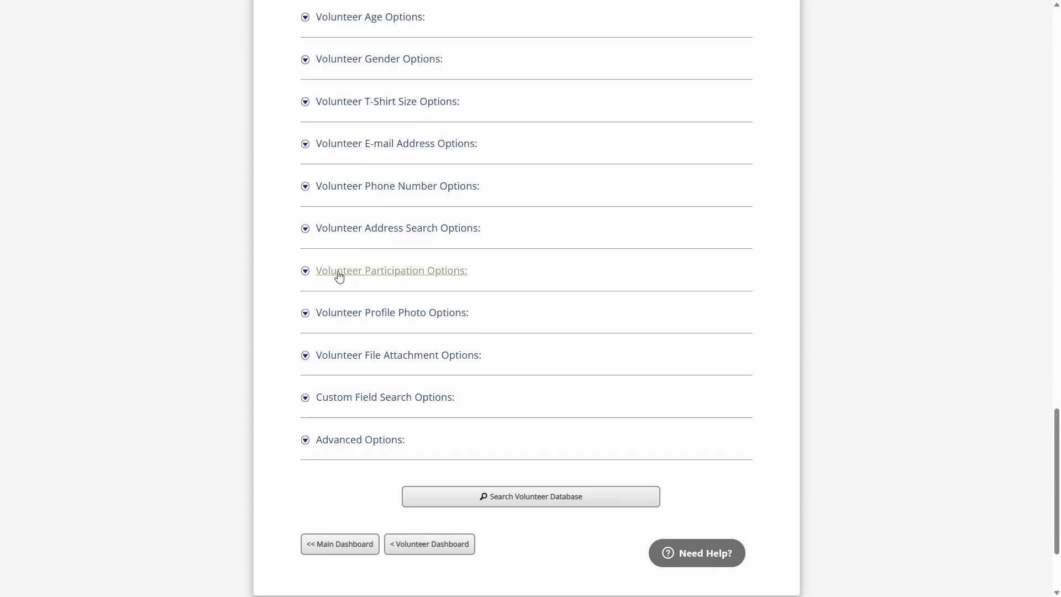
pyautogui.click(421, 277)
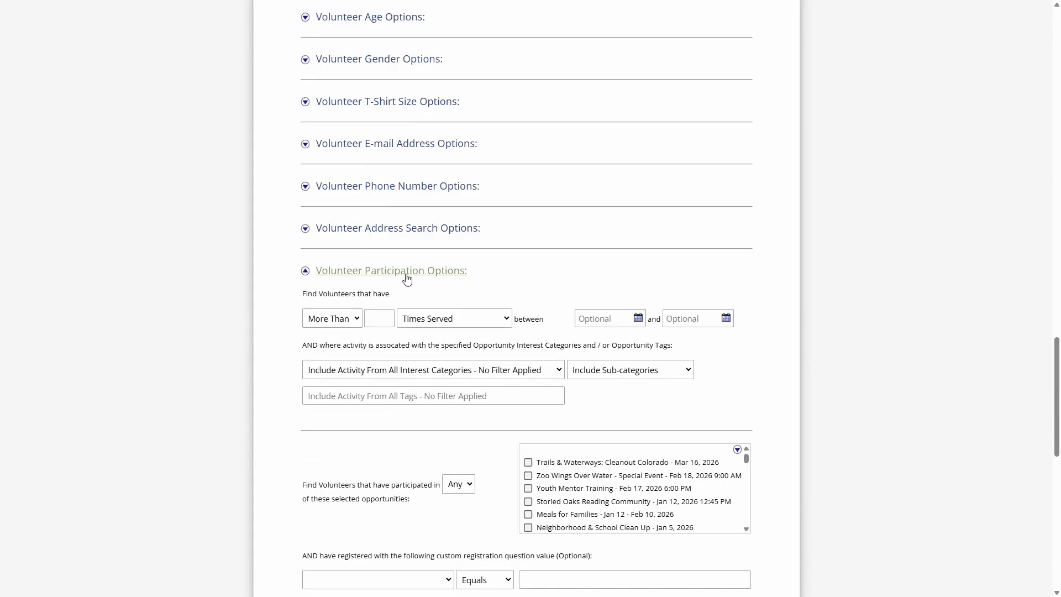
pyautogui.moveTo(313, 293); pyautogui.dragTo(421, 303)
pyautogui.scroll(-3, 398, 276)
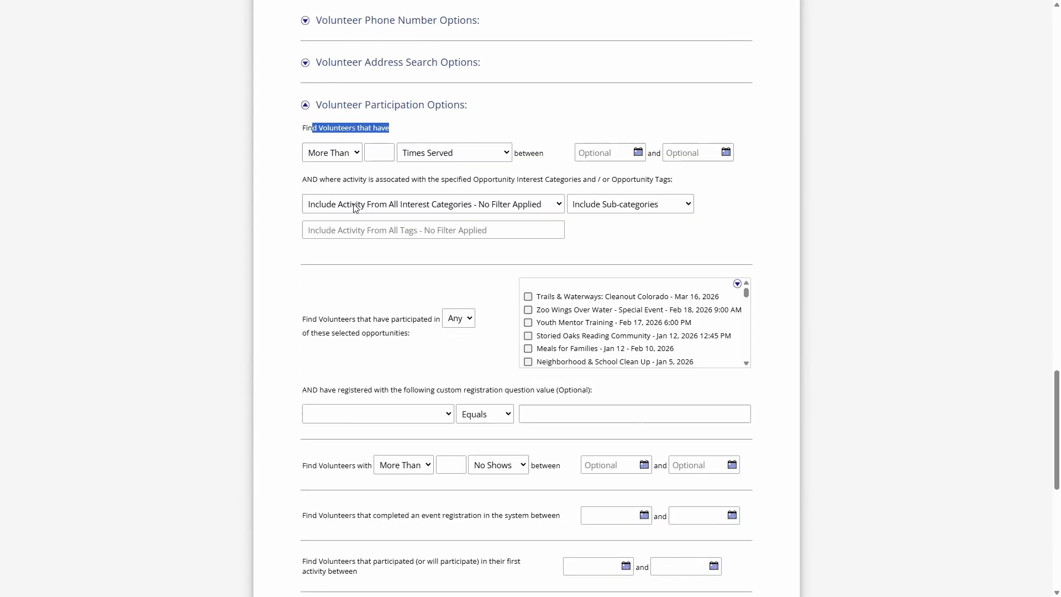
# Step: Set the participation criterion to volunteers that have Exactly 0 Times Served
pyautogui.click(343, 154)
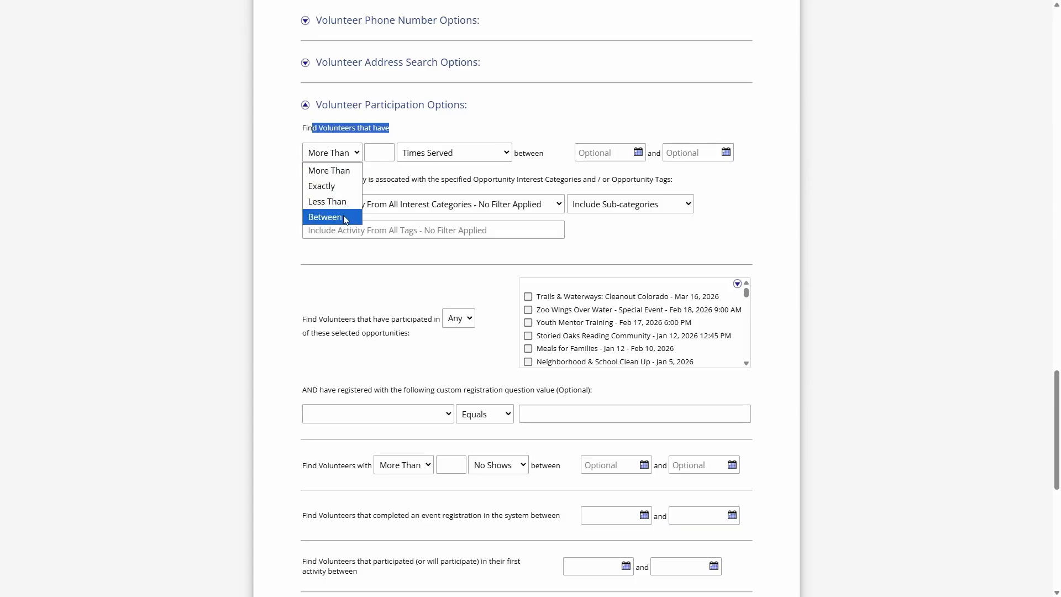
pyautogui.click(392, 151)
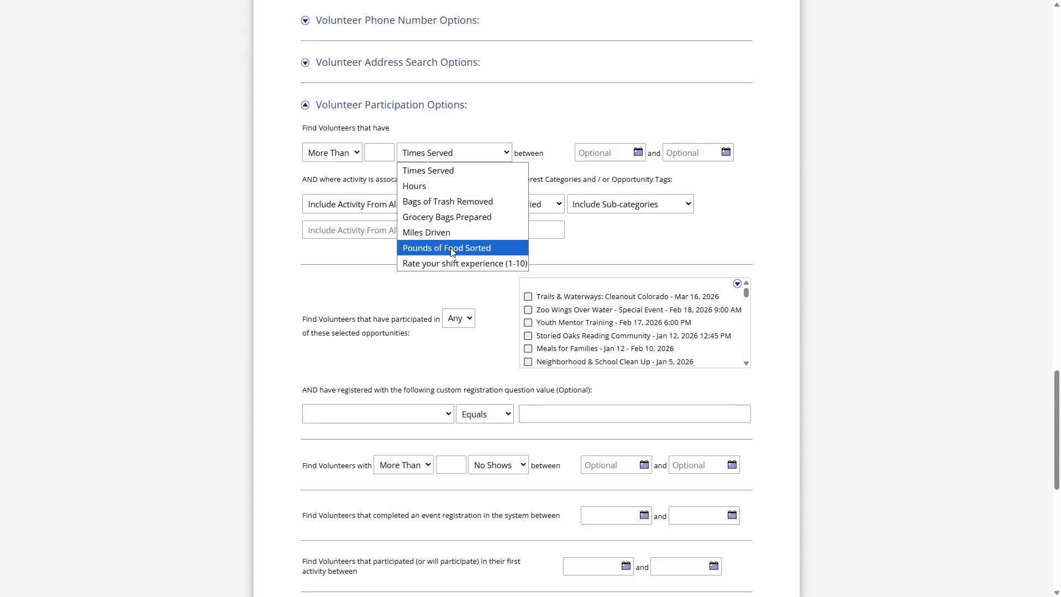
pyautogui.click(446, 169)
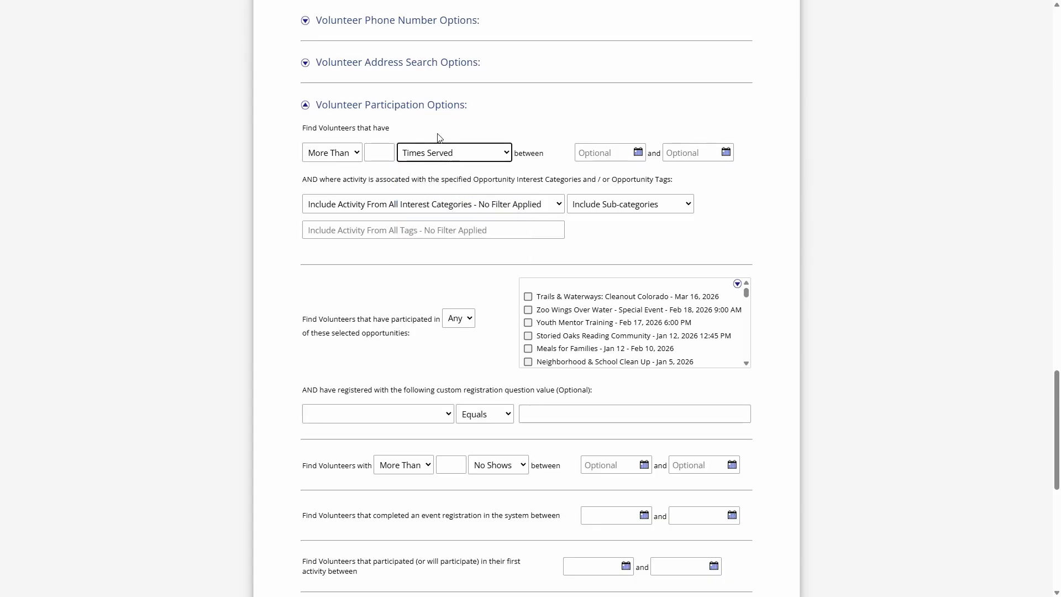
pyautogui.click(354, 152)
pyautogui.click(318, 182)
pyautogui.click(388, 149)
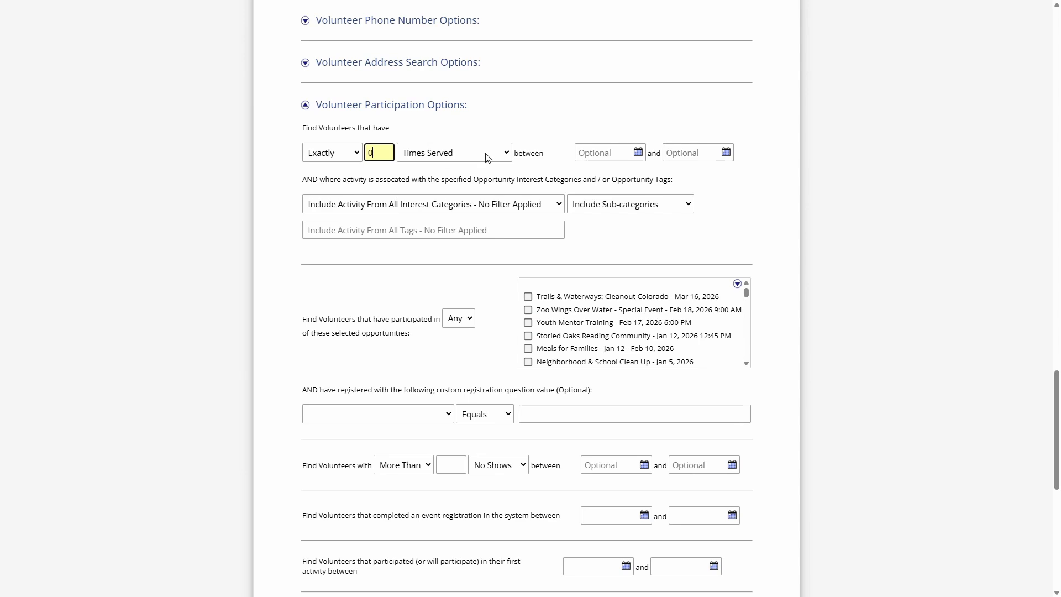
# Step: Set the beginning date of the Times Served criterion to 01/01/2025
pyautogui.click(630, 152)
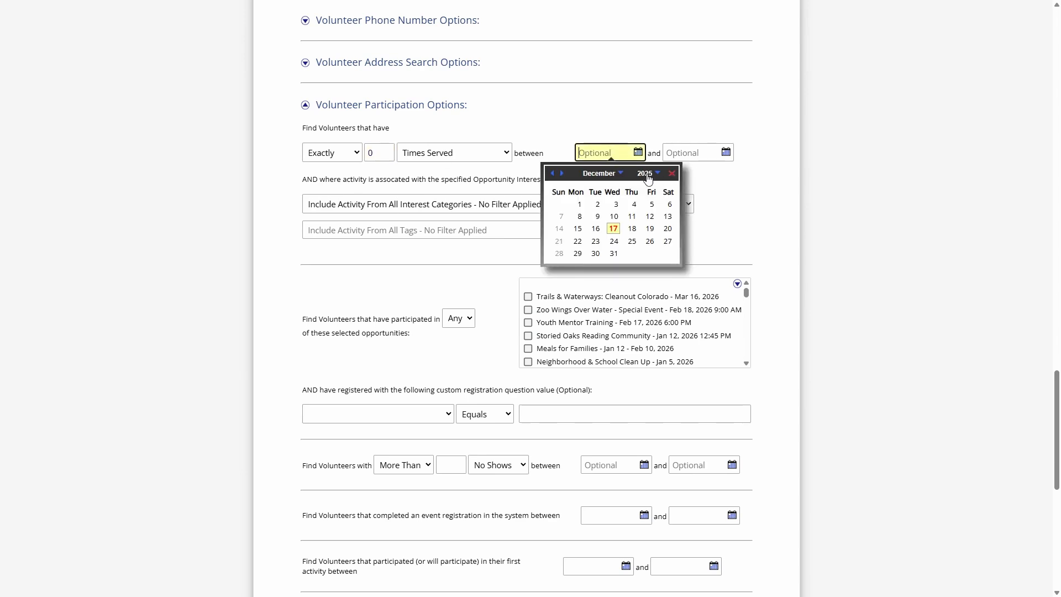
pyautogui.click(646, 173)
pyautogui.click(630, 235)
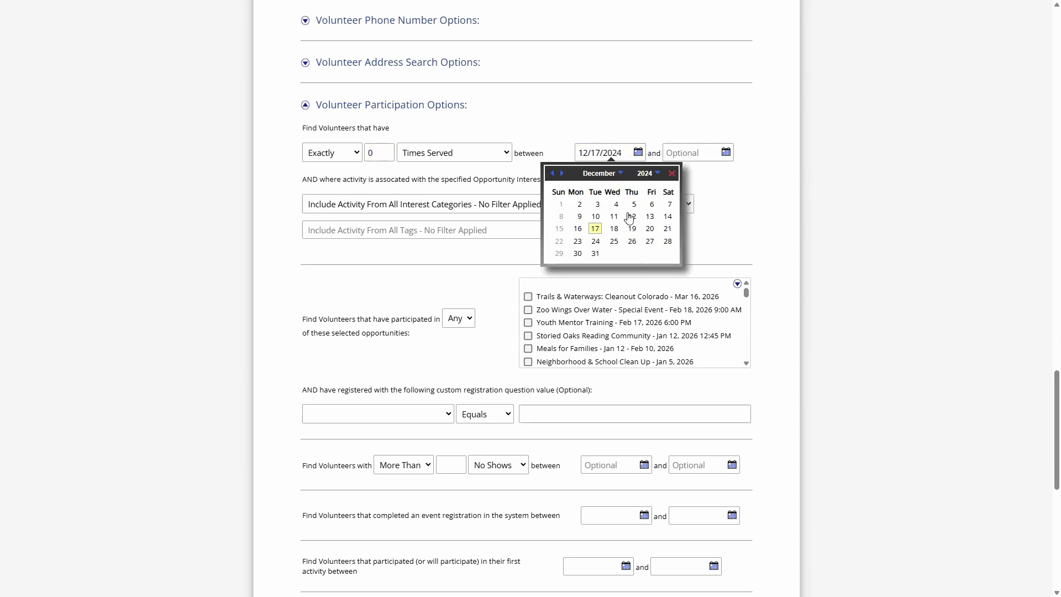
pyautogui.click(562, 173)
pyautogui.click(614, 204)
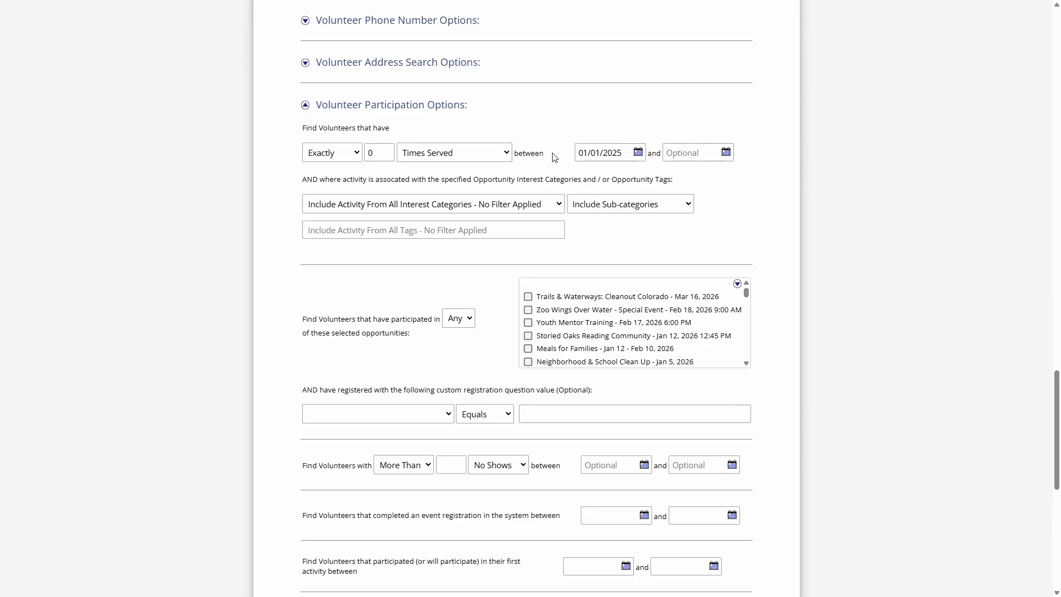
# Step: Set the ending date of the Times Served criterion to 12/17/2026
pyautogui.click(697, 157)
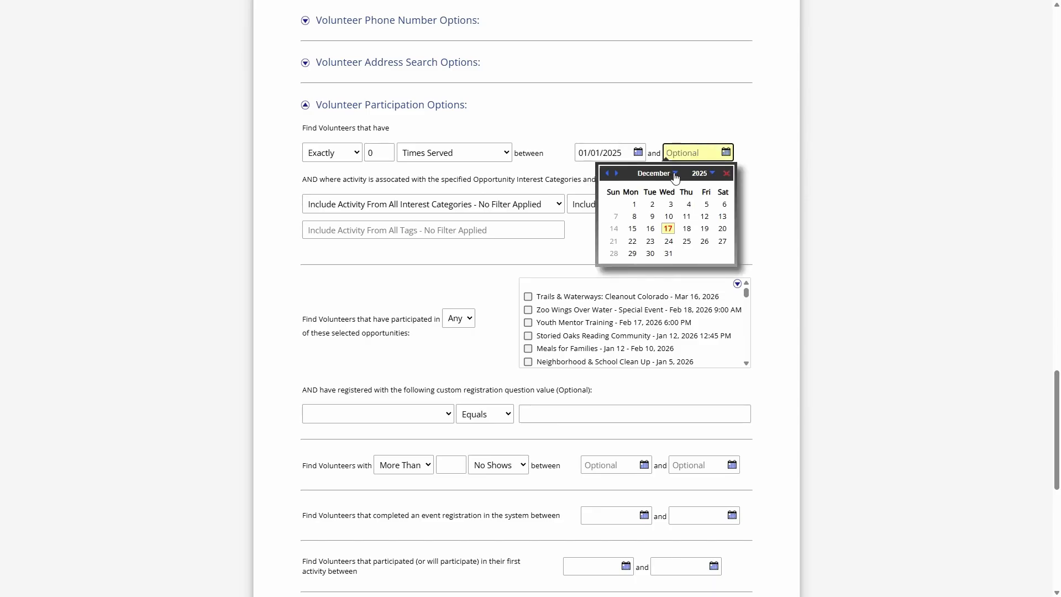
pyautogui.click(670, 236)
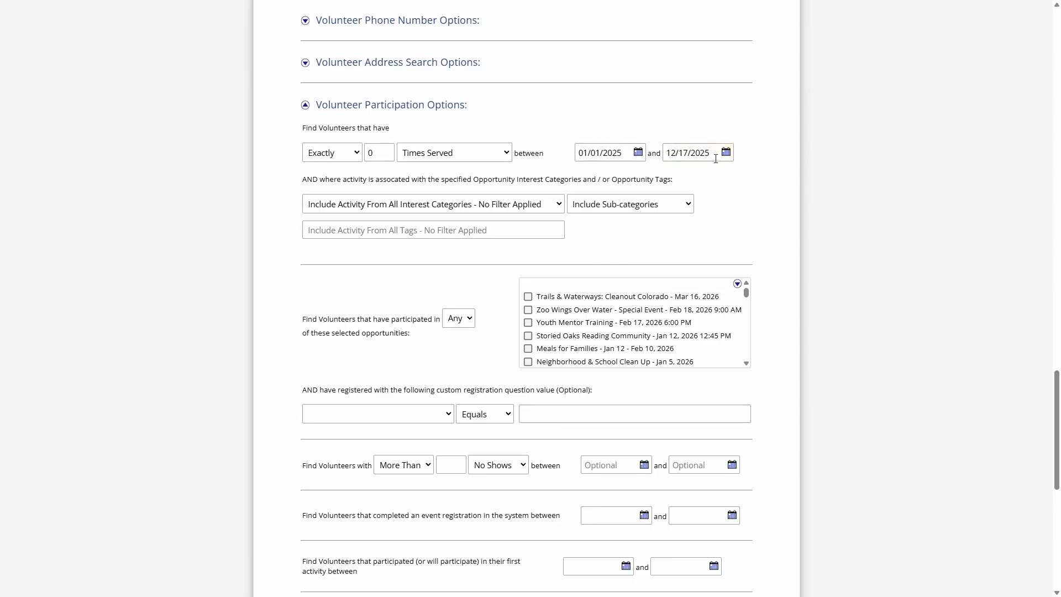
pyautogui.click(713, 155)
pyautogui.press('BackSpace')
pyautogui.write('6')
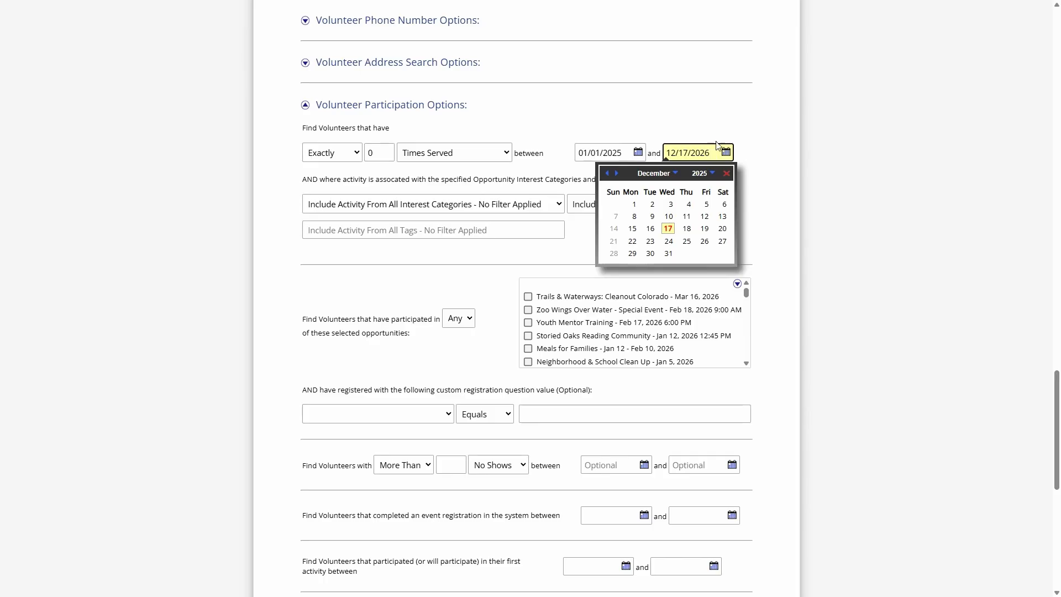
pyautogui.click(724, 130)
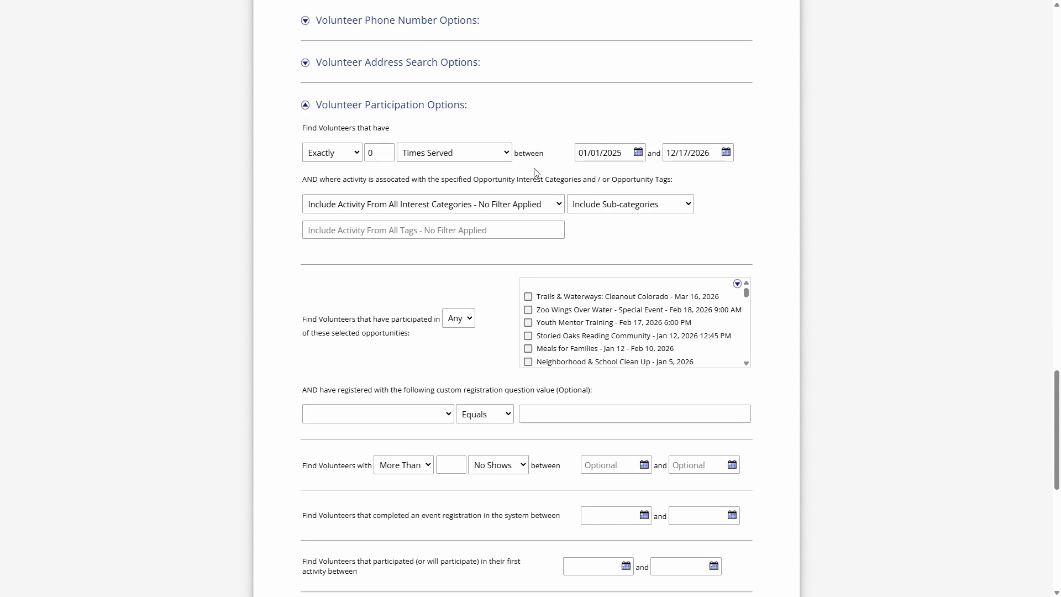
# Step: Set the ending date of the criterion for new volunteers by CERVIS start date to 12/31/2024
pyautogui.scroll(4, 542, 177)
pyautogui.scroll(16, 543, 177)
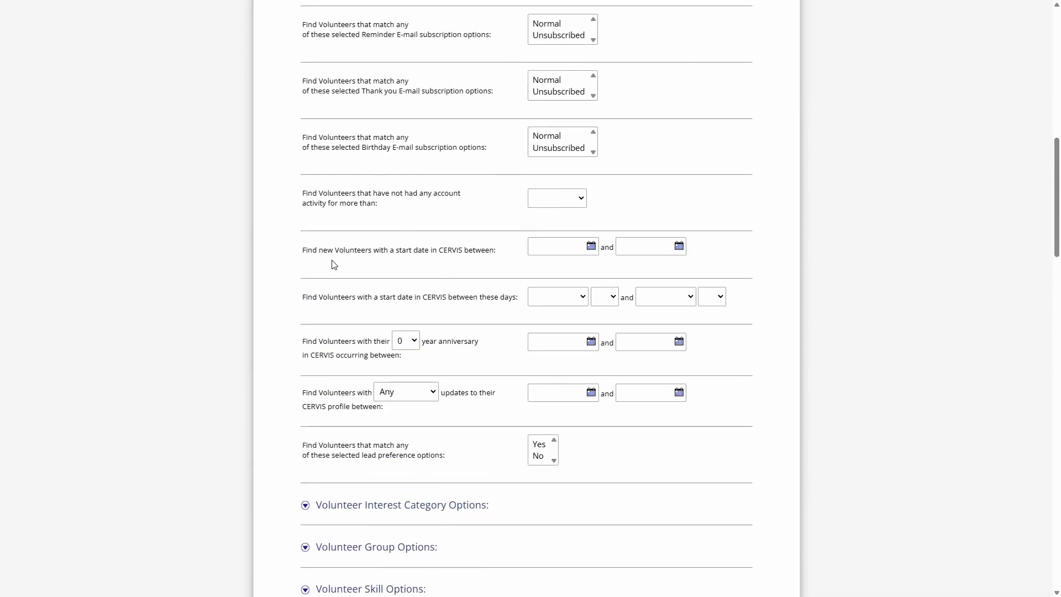
pyautogui.moveTo(312, 250); pyautogui.dragTo(501, 261)
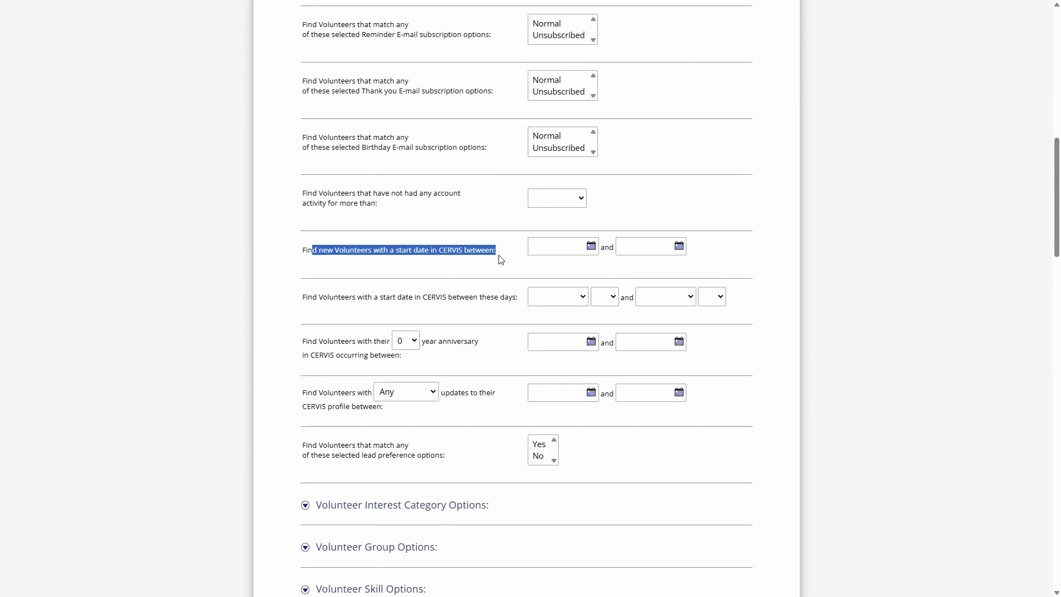
pyautogui.click(641, 248)
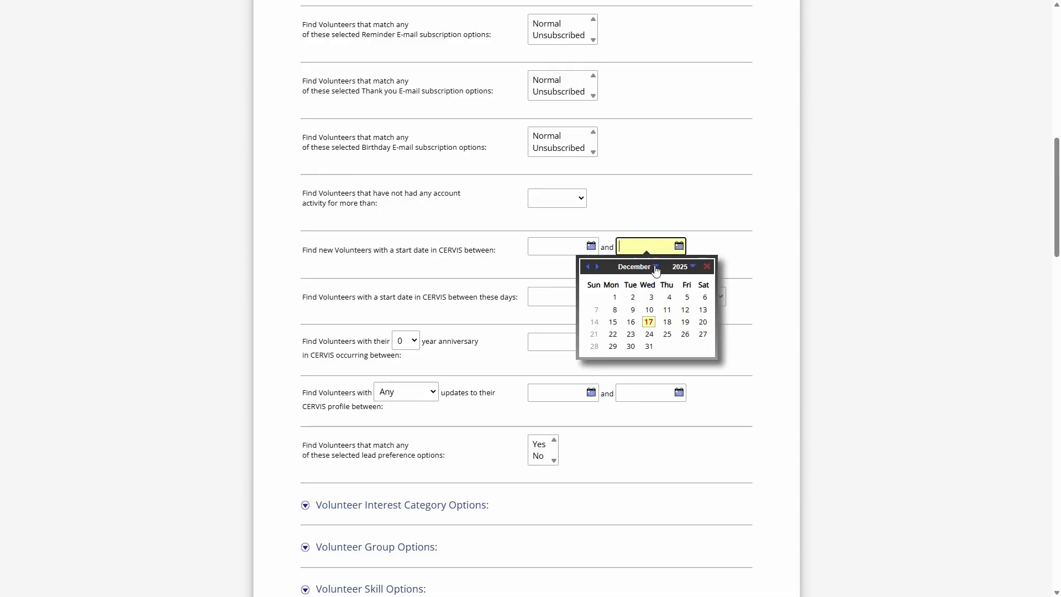
pyautogui.click(657, 268)
pyautogui.click(644, 271)
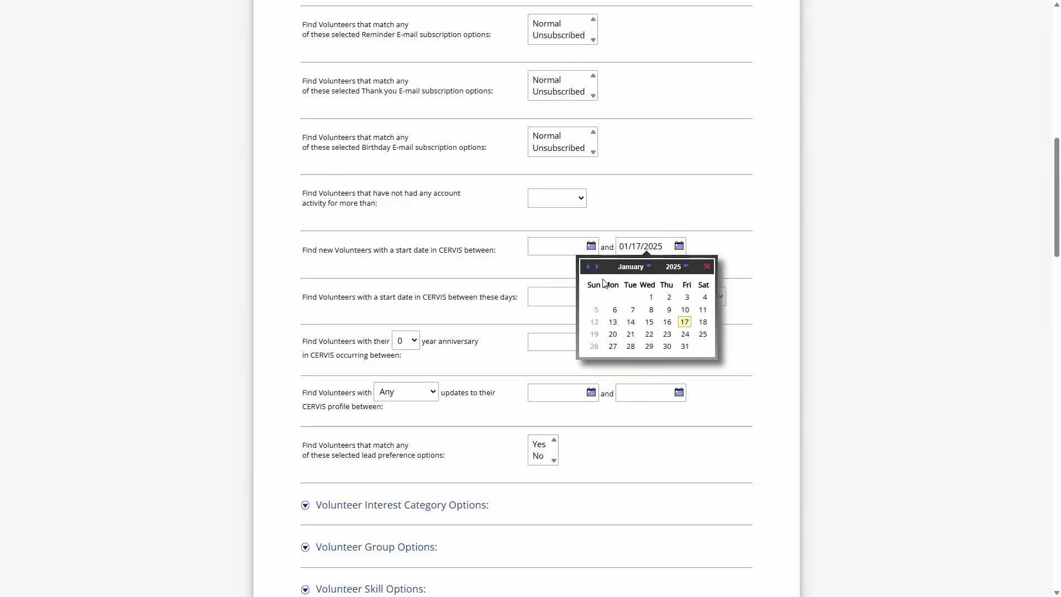
pyautogui.click(587, 266)
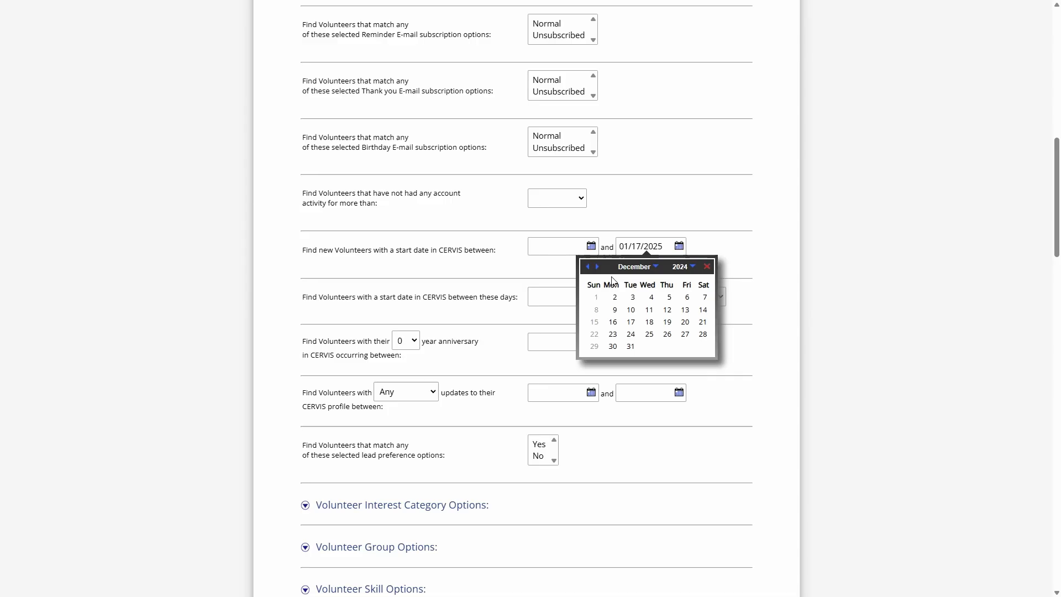
pyautogui.click(630, 346)
pyautogui.click(668, 248)
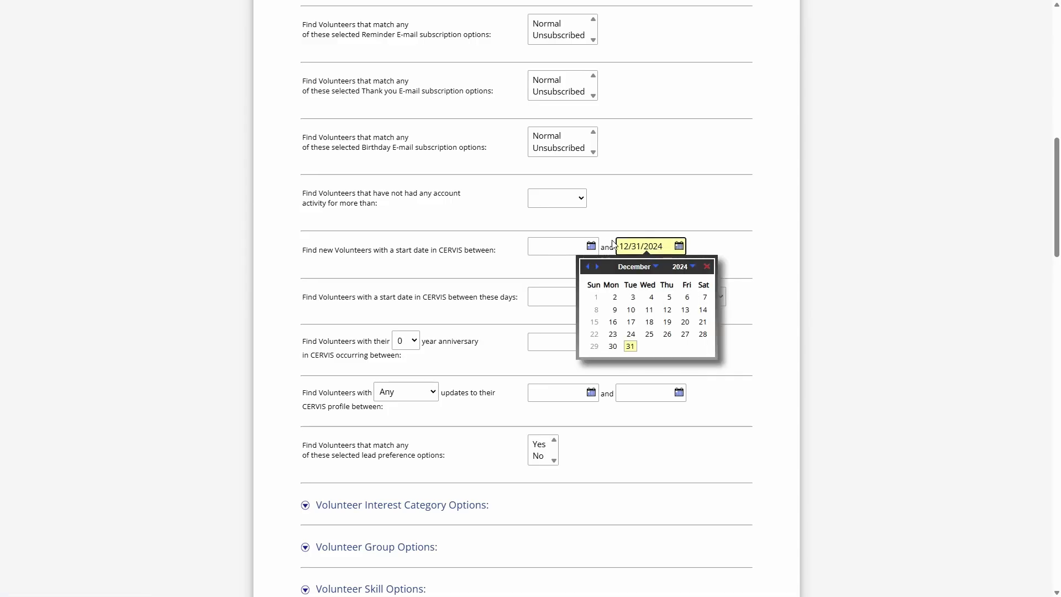
# Step: Set the beginning date of the new volunteers' CERVIS start date criterion to 12/01/1984
pyautogui.click(591, 246)
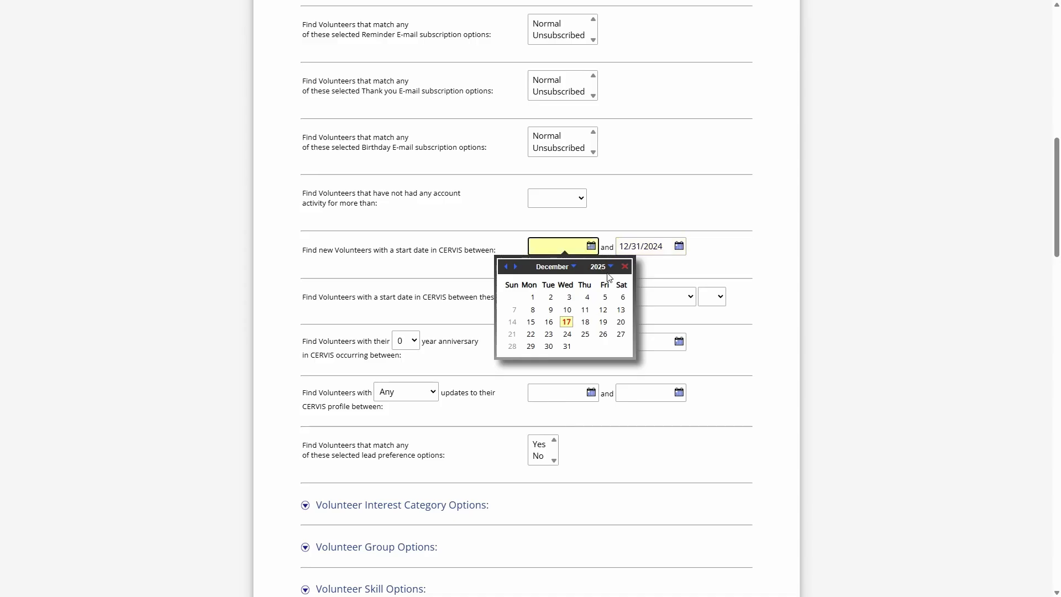
pyautogui.click(608, 268)
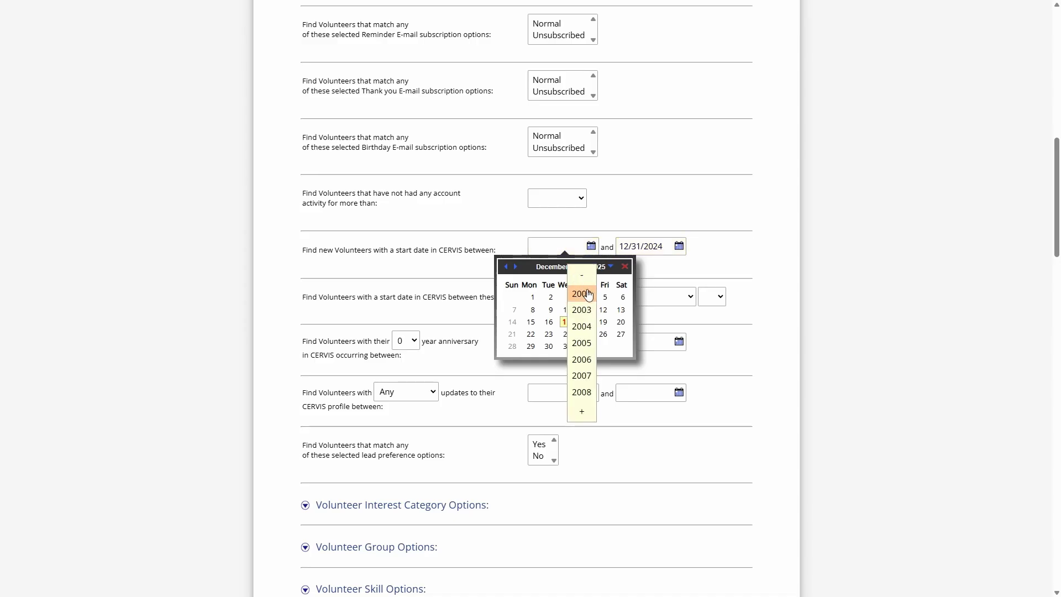
pyautogui.click(582, 292)
pyautogui.click(598, 266)
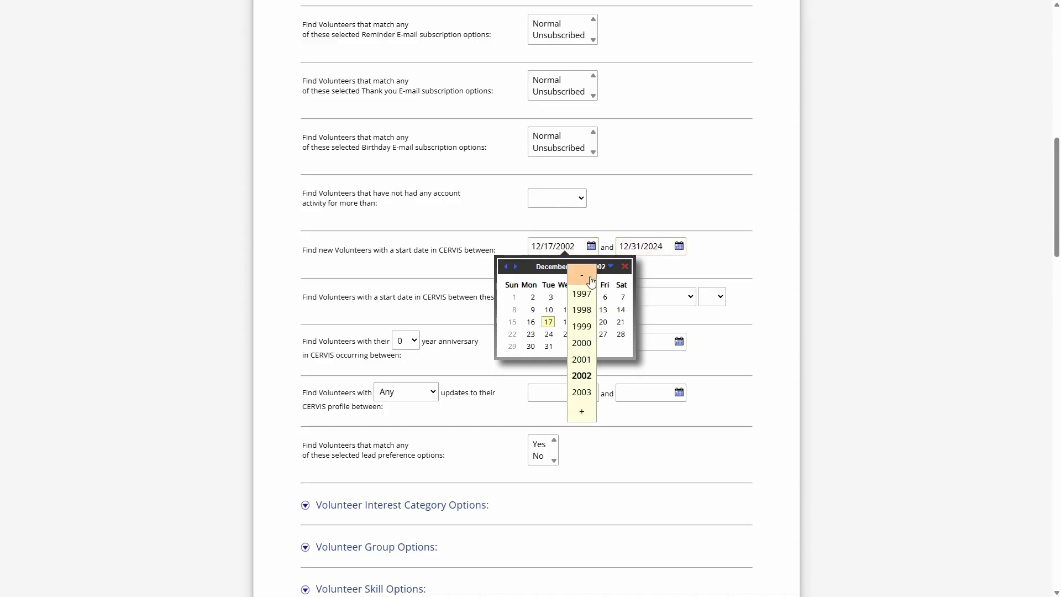
pyautogui.click(581, 293)
pyautogui.click(622, 298)
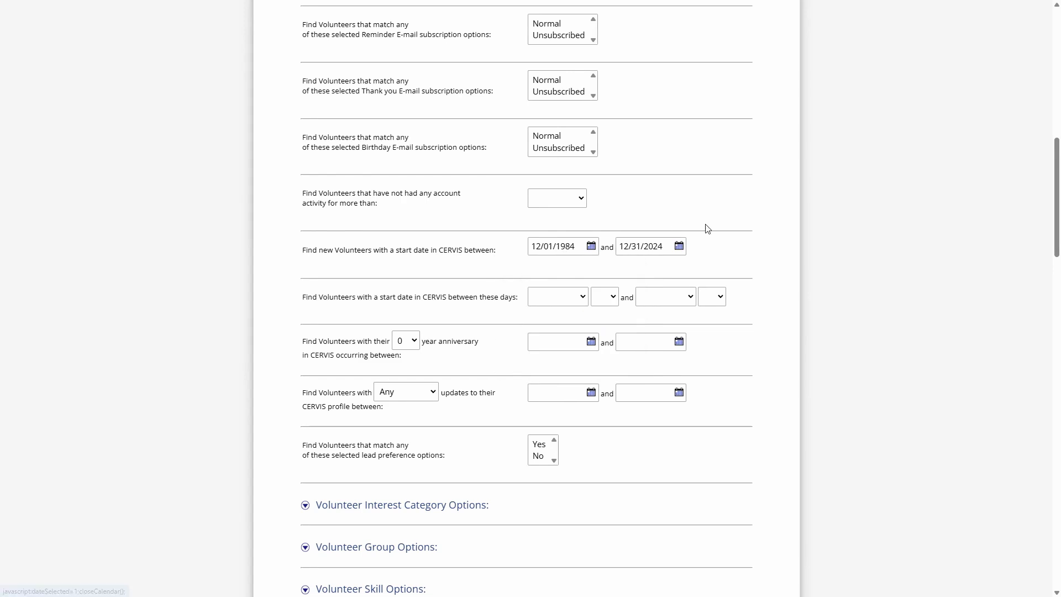
# Step: Set the ending date of the new volunteers' CERVIS start date criterion to 06/30/2025
pyautogui.scroll(-1, 499, 248)
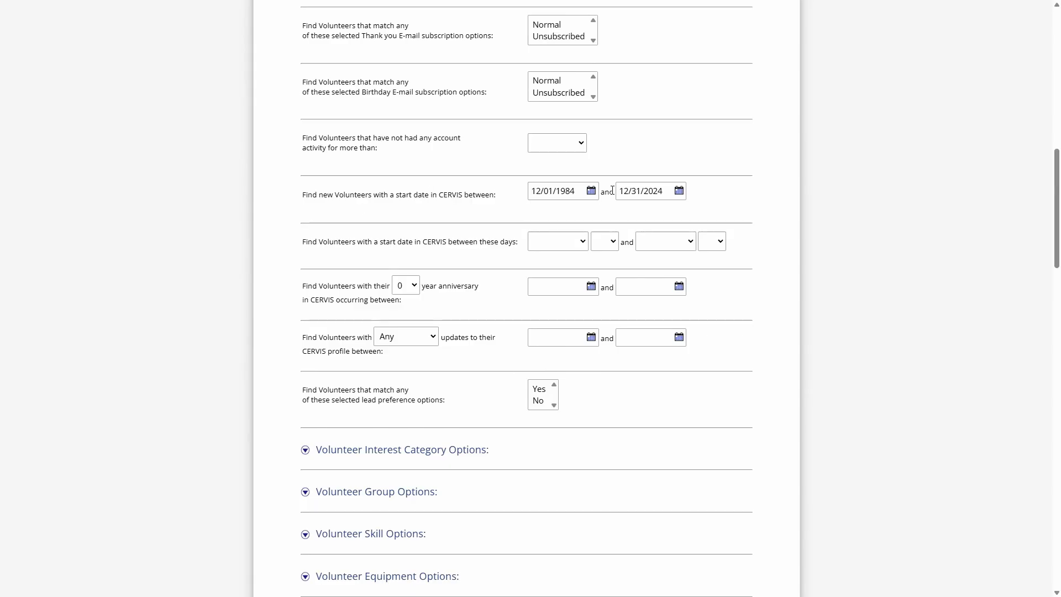
pyautogui.moveTo(319, 194); pyautogui.dragTo(502, 204)
pyautogui.click(509, 200)
pyautogui.click(678, 191)
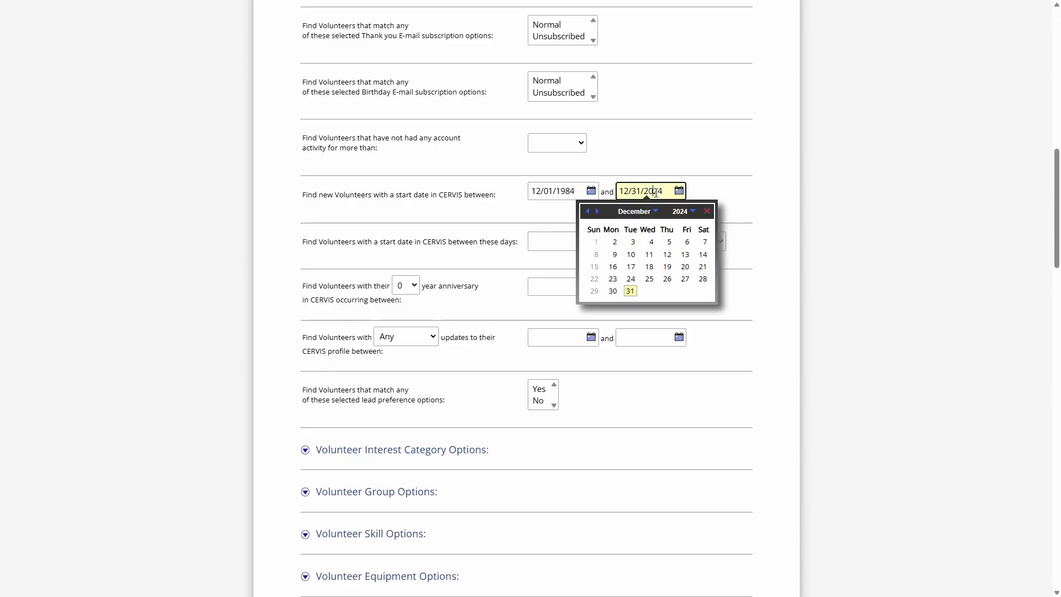
pyautogui.click(597, 211)
pyautogui.click(597, 212)
pyautogui.click(598, 211)
pyautogui.click(598, 212)
pyautogui.click(598, 212)
pyautogui.click(598, 211)
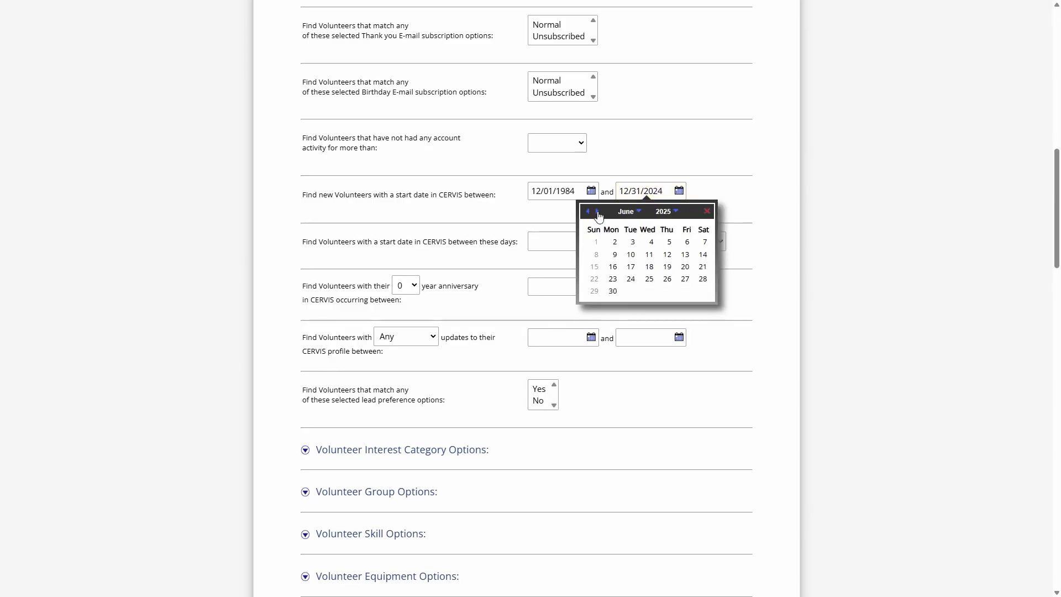
pyautogui.click(612, 292)
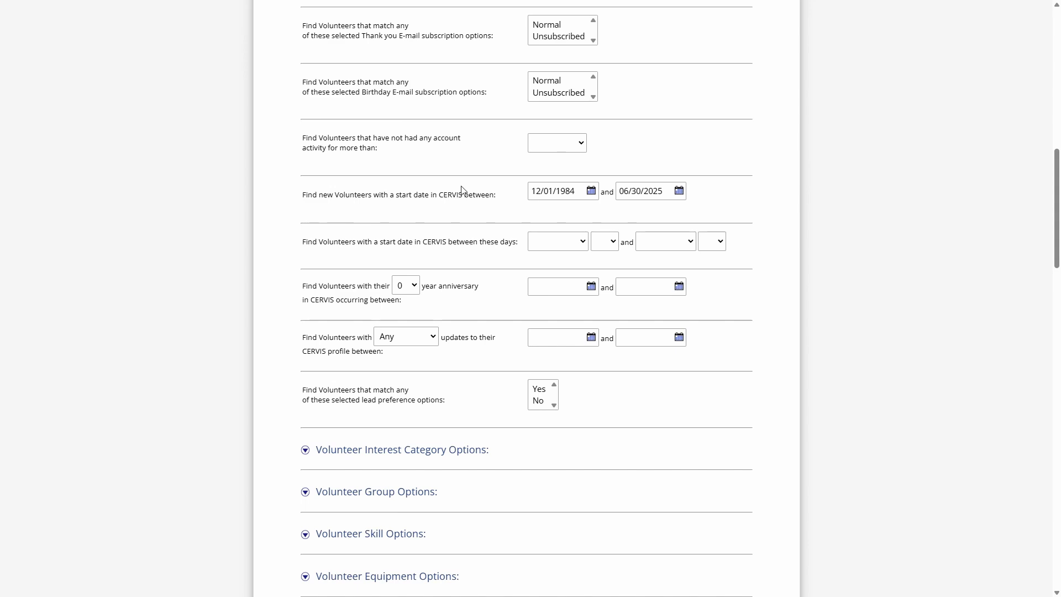
# Step: Review the Times Served criterion and run the volunteer database search with the entered criteria
pyautogui.scroll(-15, 462, 189)
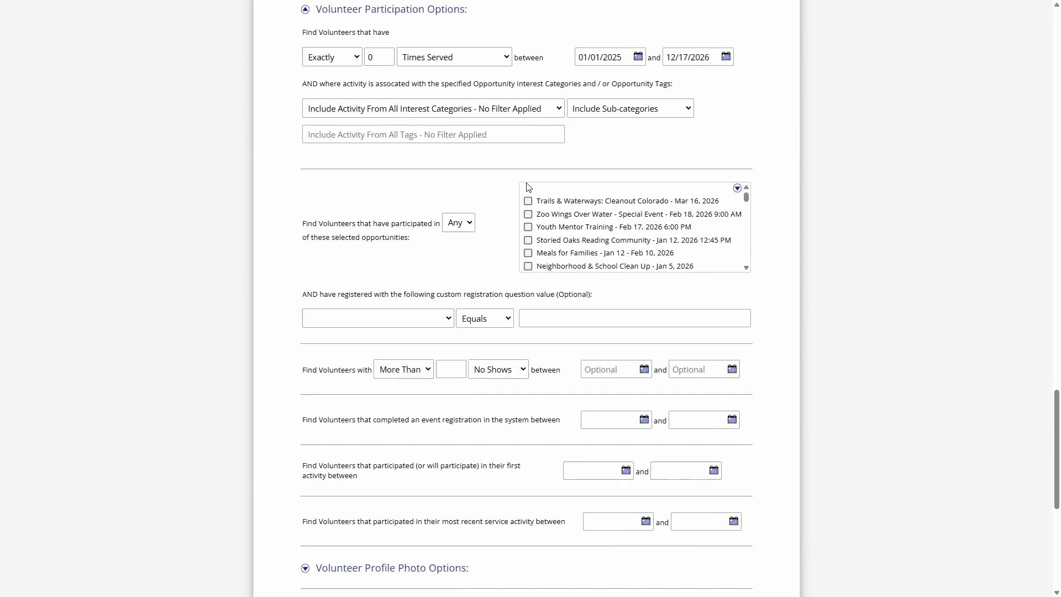
pyautogui.scroll(2, 528, 188)
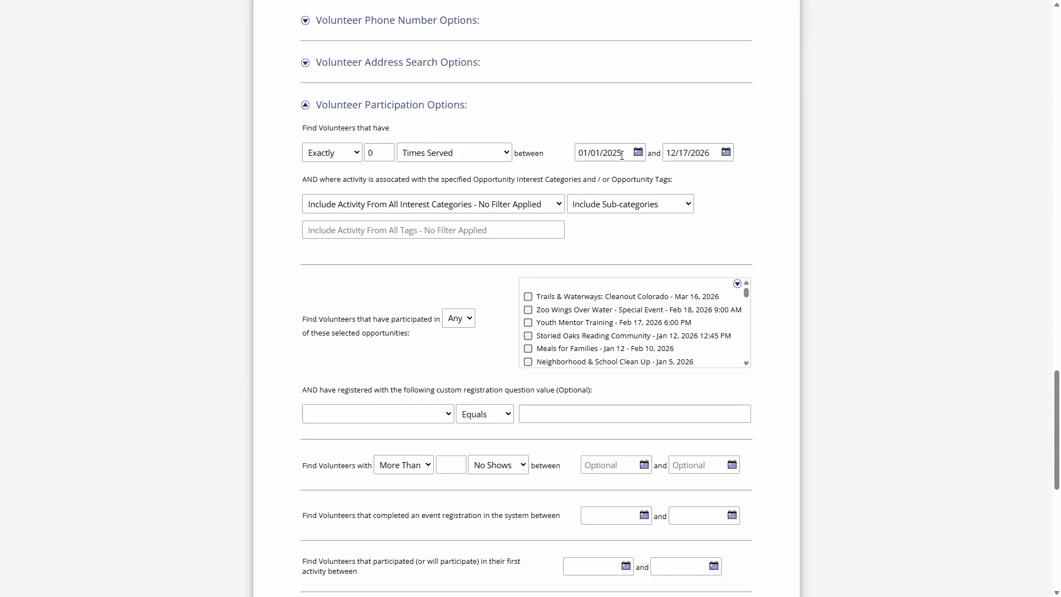
pyautogui.click(576, 154)
pyautogui.click(559, 152)
pyautogui.scroll(-9, 539, 171)
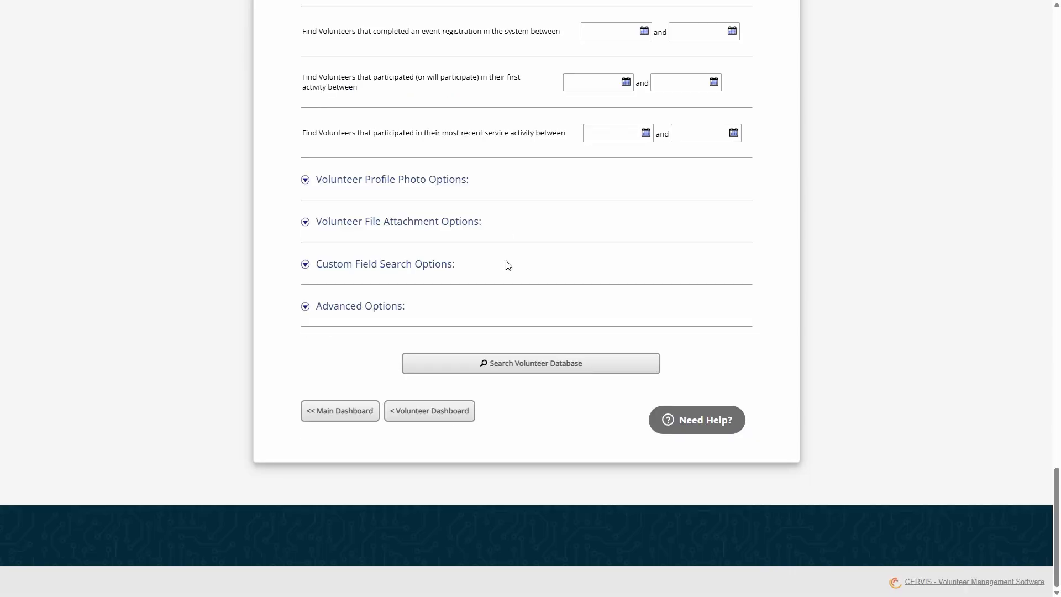
pyautogui.click(539, 364)
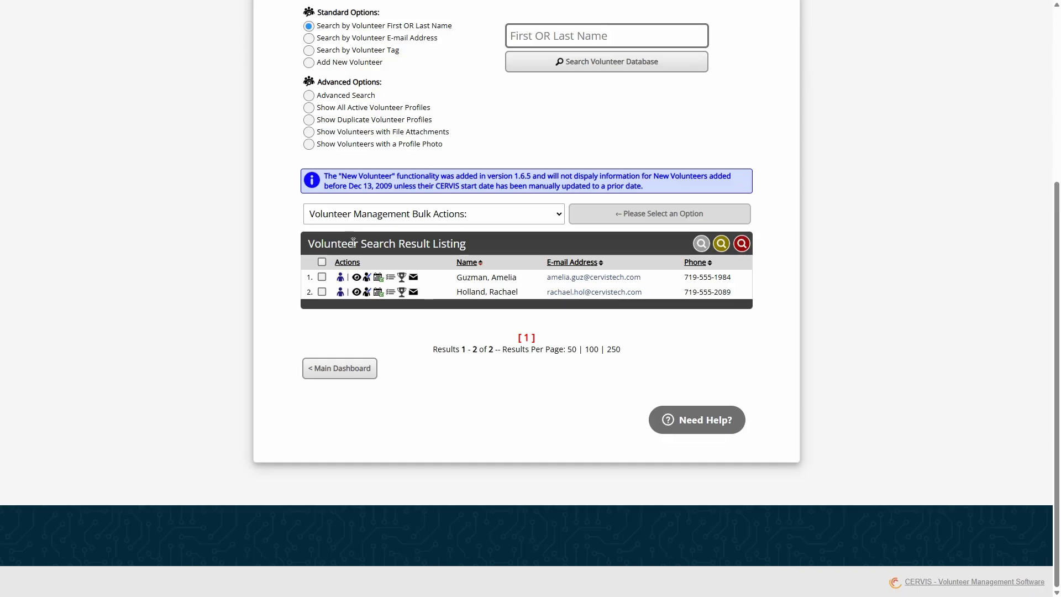
# Step: Select all volunteers in the search results and start the bulk action for updating their profiles
pyautogui.click(321, 261)
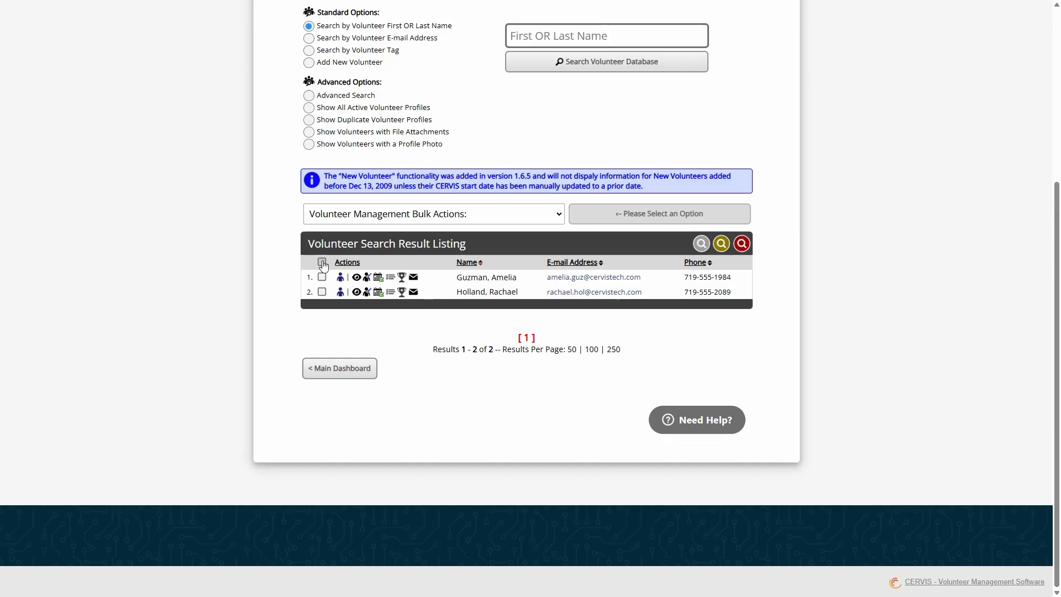
pyautogui.click(389, 217)
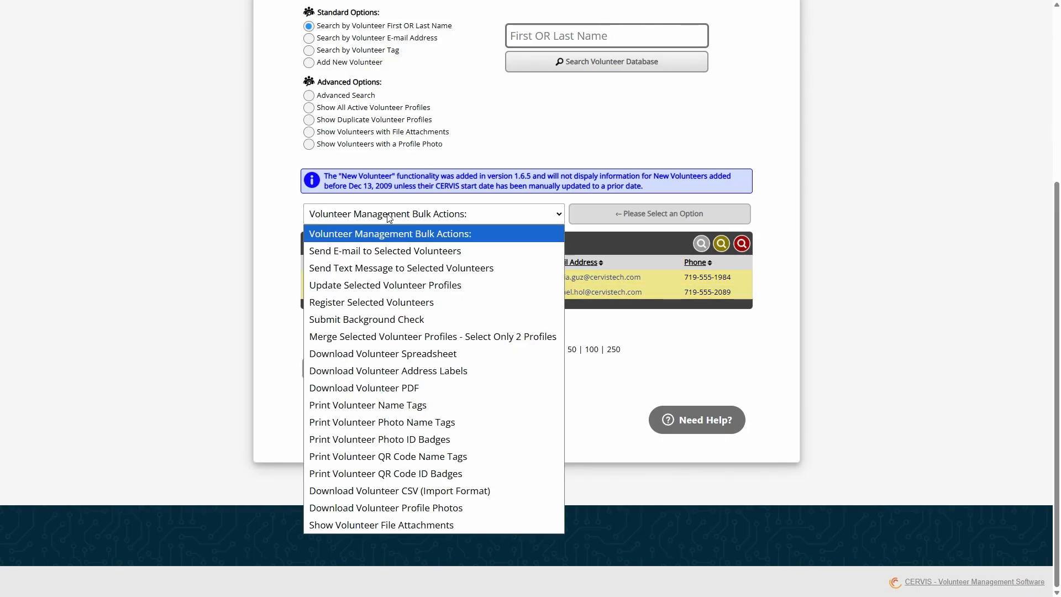
pyautogui.click(383, 285)
pyautogui.click(658, 215)
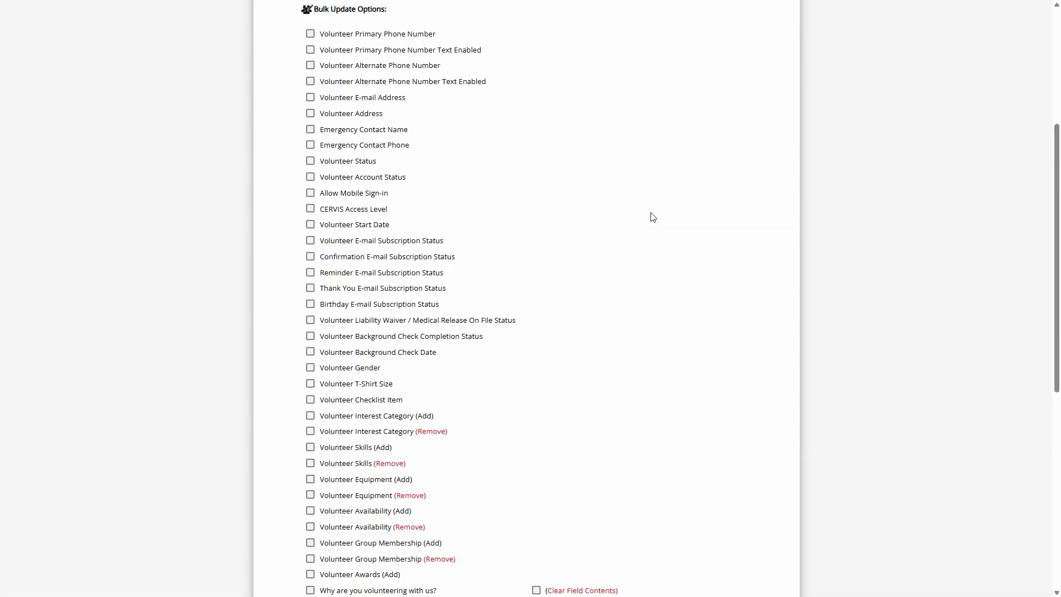
# Step: Choose Volunteer Status and Volunteer Account Status as the items to bulk update
pyautogui.scroll(-5, 478, 243)
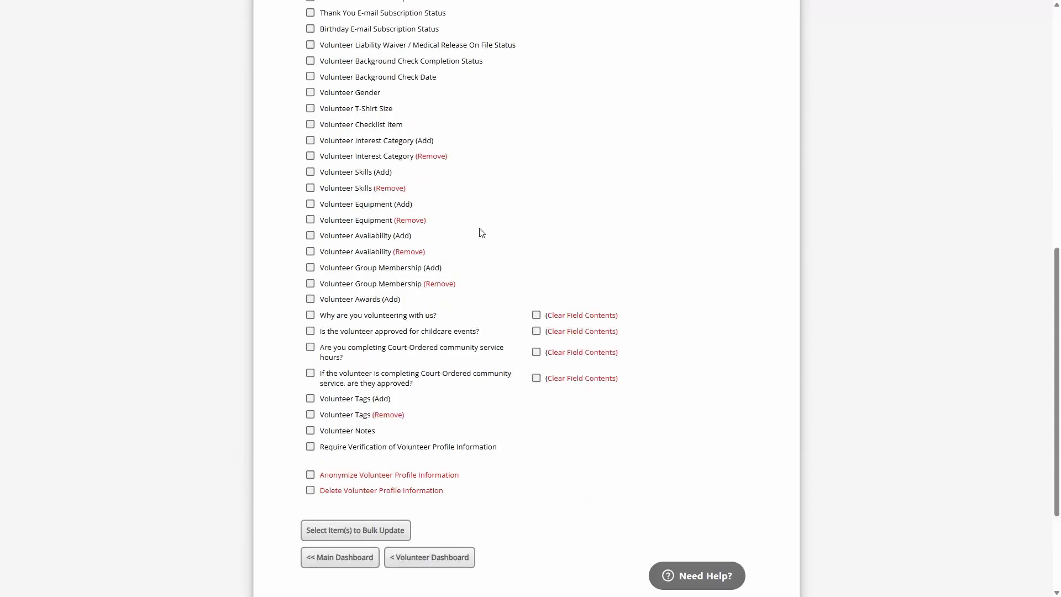
pyautogui.scroll(-1, 481, 232)
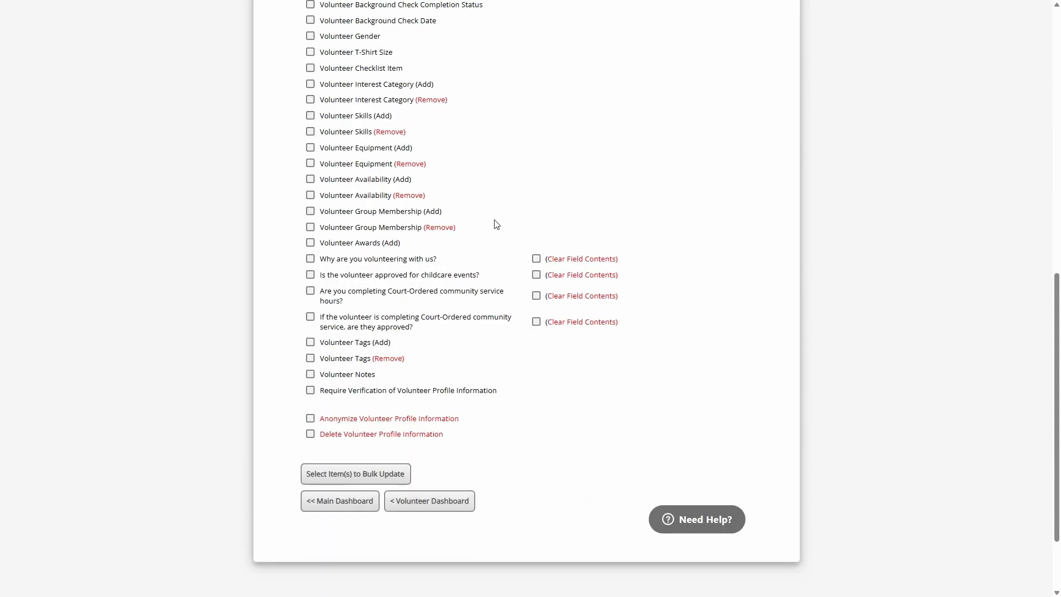
pyautogui.scroll(5, 496, 224)
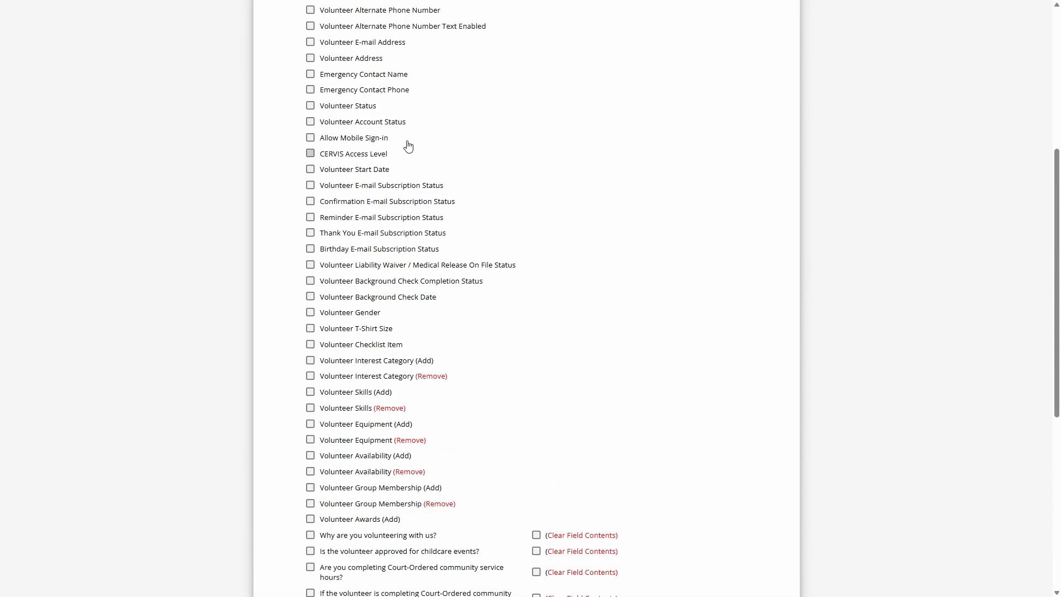
pyautogui.click(332, 106)
pyautogui.scroll(1, 500, 159)
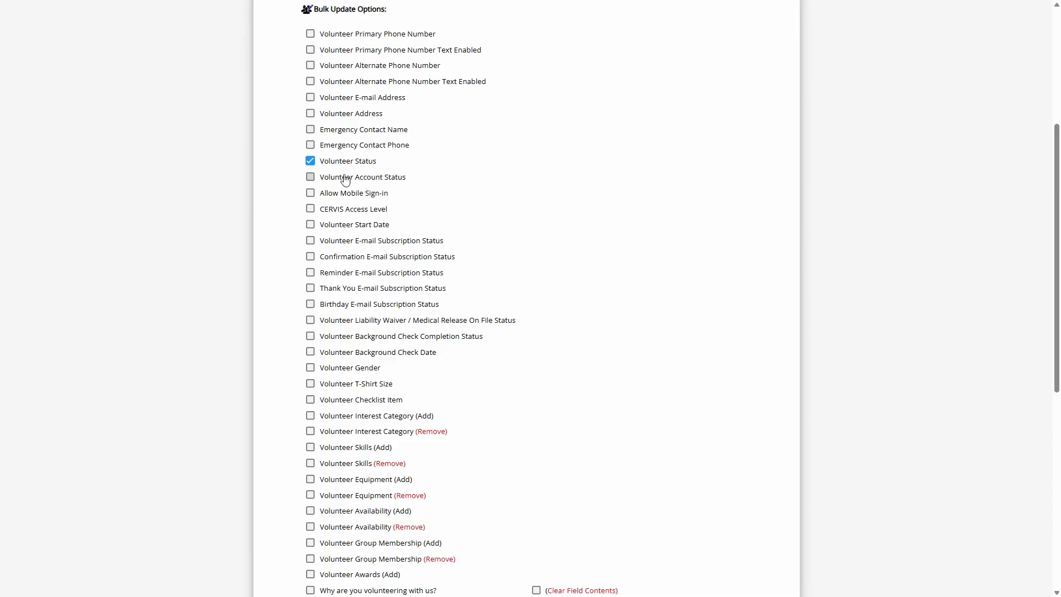
pyautogui.click(373, 181)
pyautogui.scroll(-10, 465, 179)
pyautogui.click(355, 374)
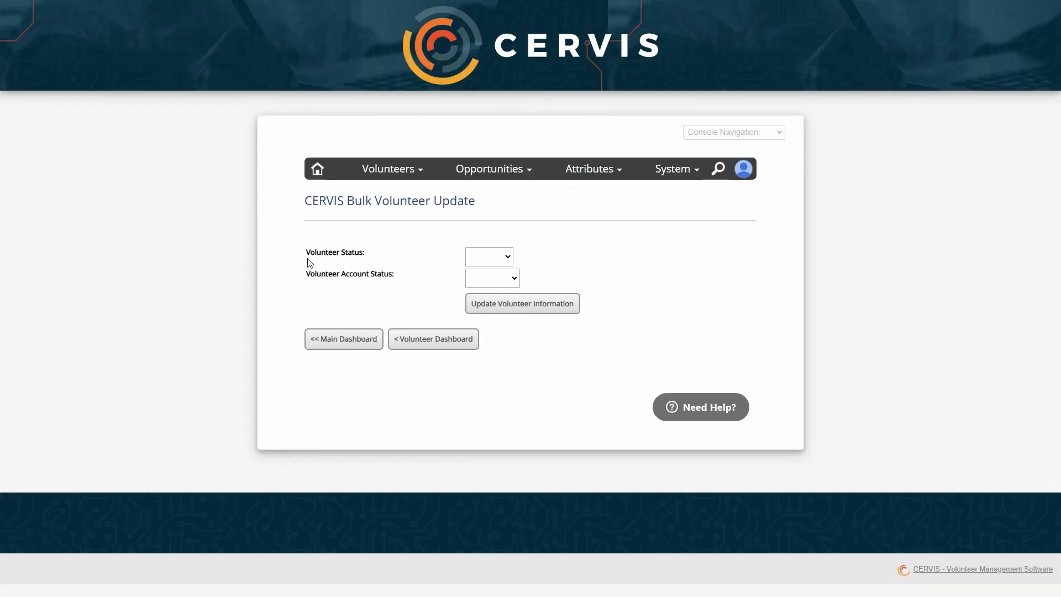
# Step: Set the Volunteer Status to Inactive in the bulk volunteer update
pyautogui.moveTo(310, 263); pyautogui.dragTo(465, 251)
pyautogui.click(496, 257)
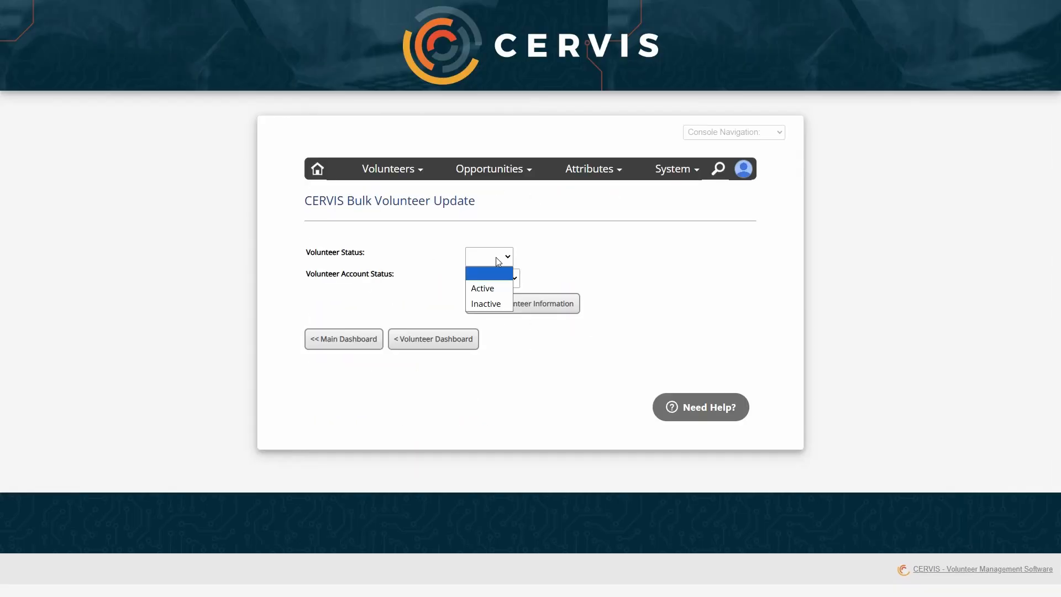
pyautogui.click(489, 305)
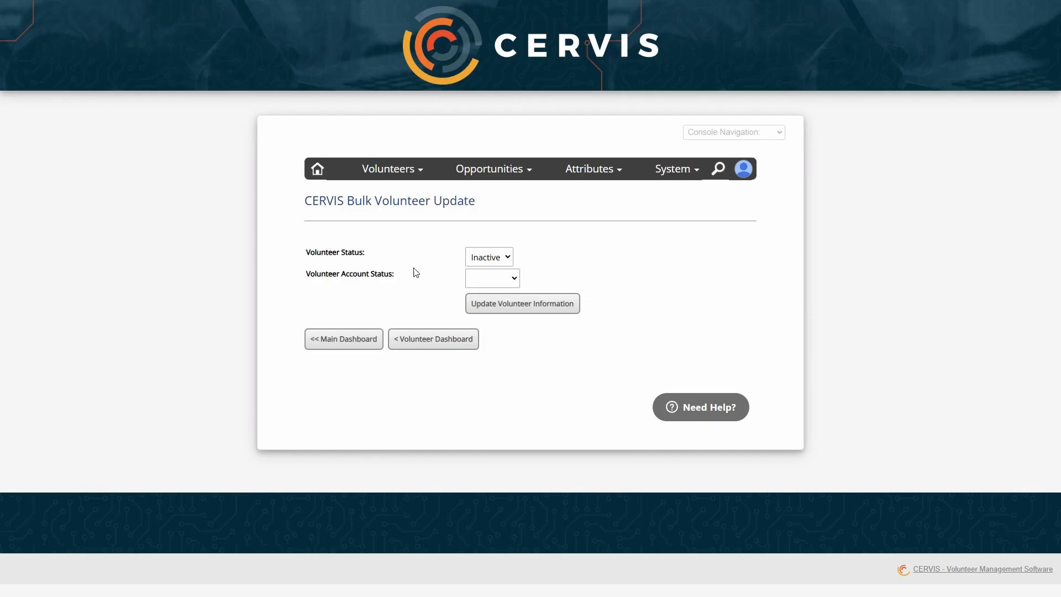
# Step: Set the Volunteer Account Status to Disabled in the bulk volunteer update
pyautogui.moveTo(350, 274); pyautogui.dragTo(414, 275)
pyautogui.click(496, 279)
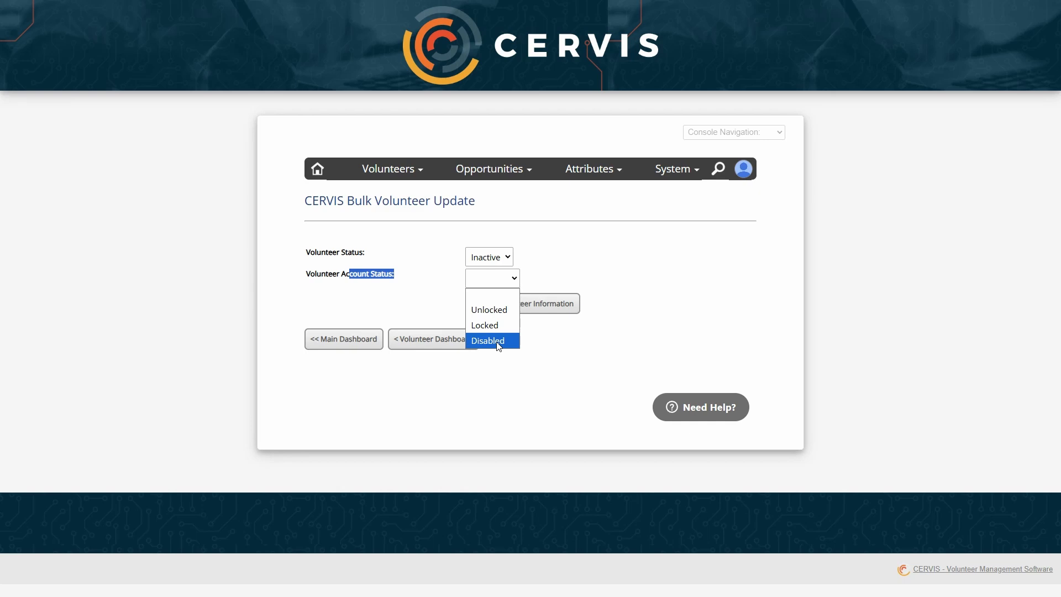
pyautogui.click(499, 345)
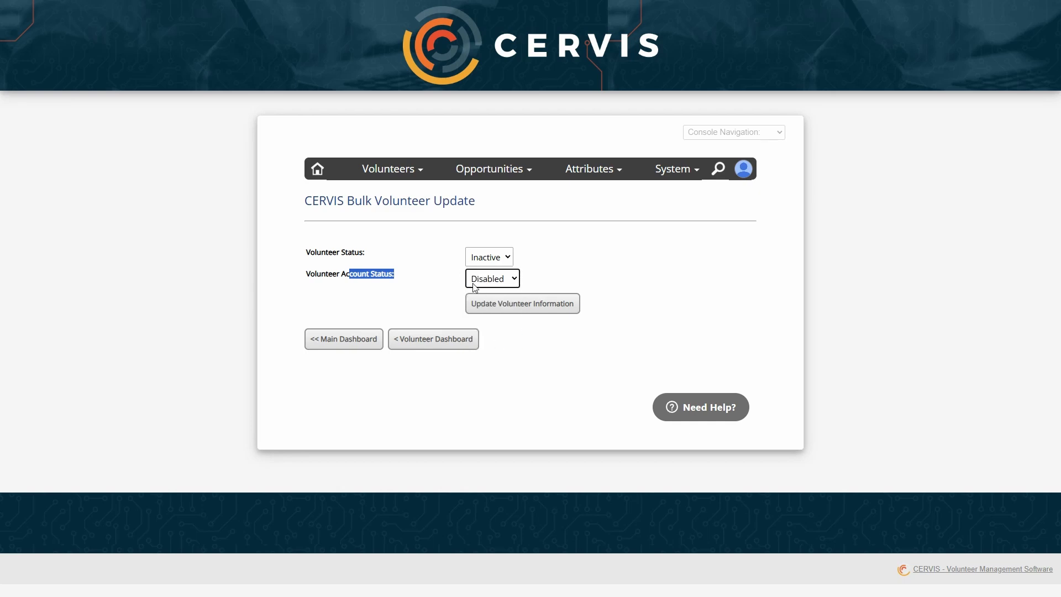
pyautogui.click(538, 280)
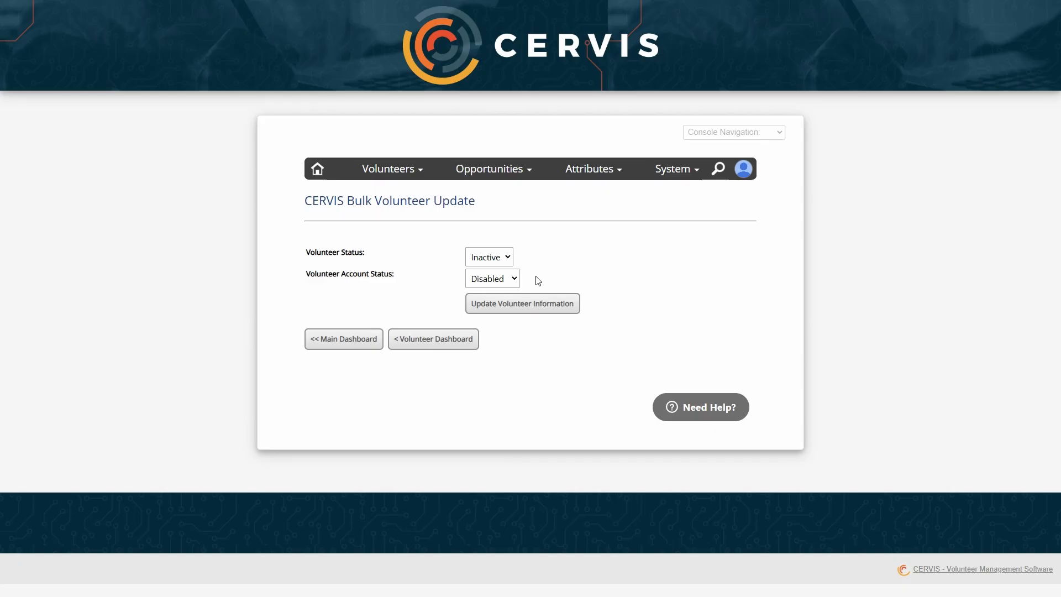
# Step: Reset the Volunteer Account Status to blank and return to the volunteer dashboard without submitting the bulk update
pyautogui.click(491, 281)
pyautogui.click(490, 295)
pyautogui.moveTo(354, 274); pyautogui.dragTo(490, 279)
pyautogui.click(490, 279)
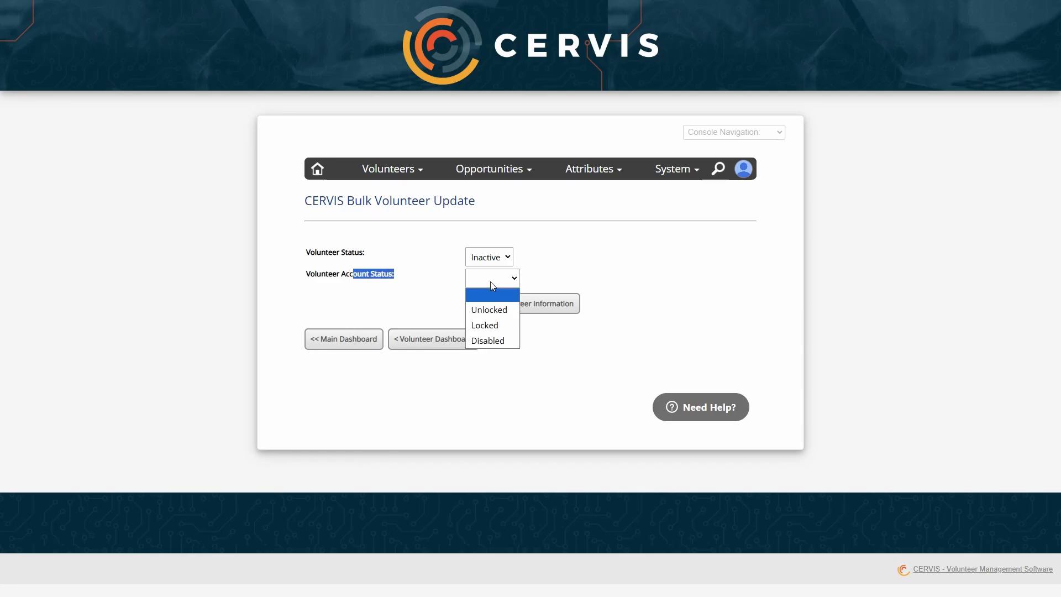
pyautogui.click(562, 275)
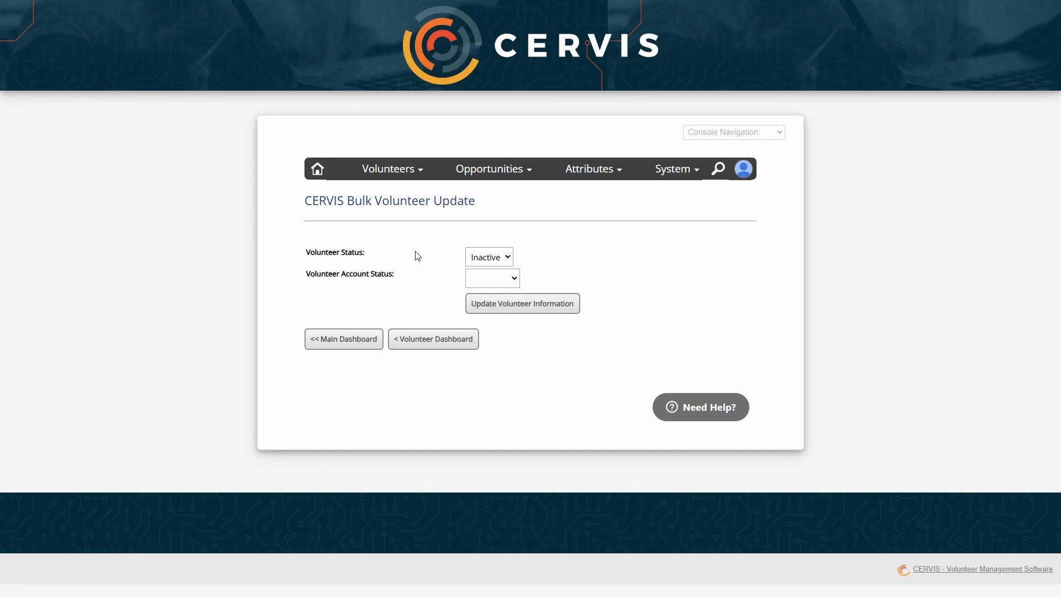
pyautogui.click(487, 280)
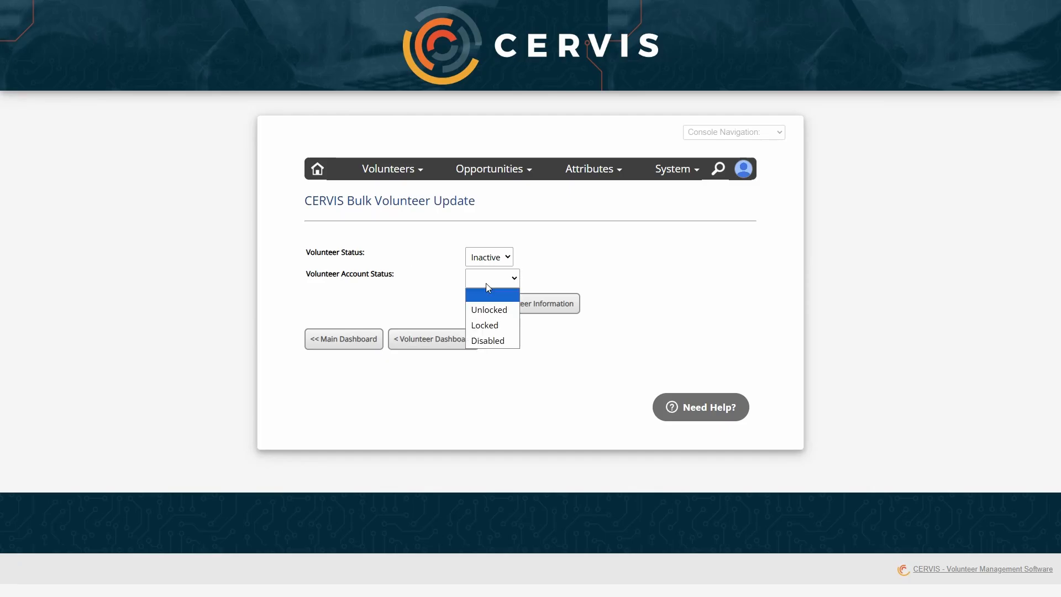
pyautogui.click(492, 295)
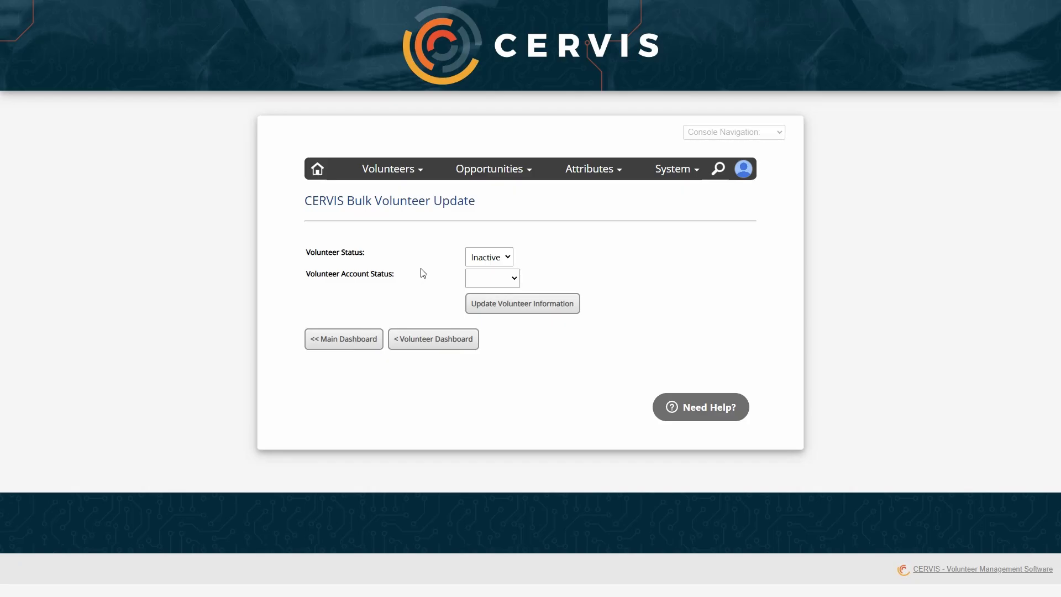
pyautogui.click(426, 347)
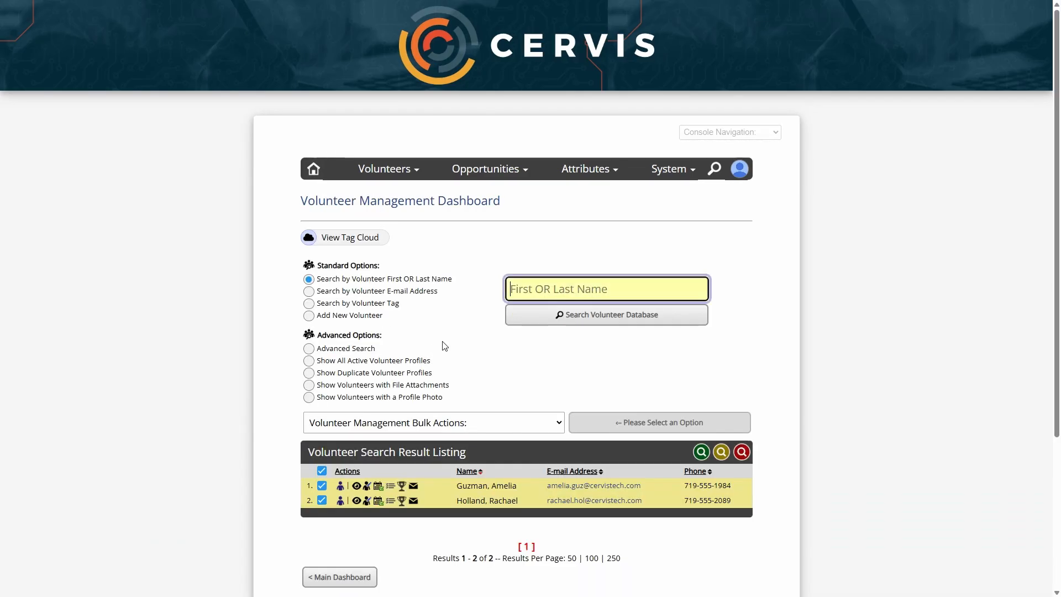
# Step: Start a new advanced volunteer search and limit its volunteer status criterion to Inactive
pyautogui.scroll(-2, 480, 345)
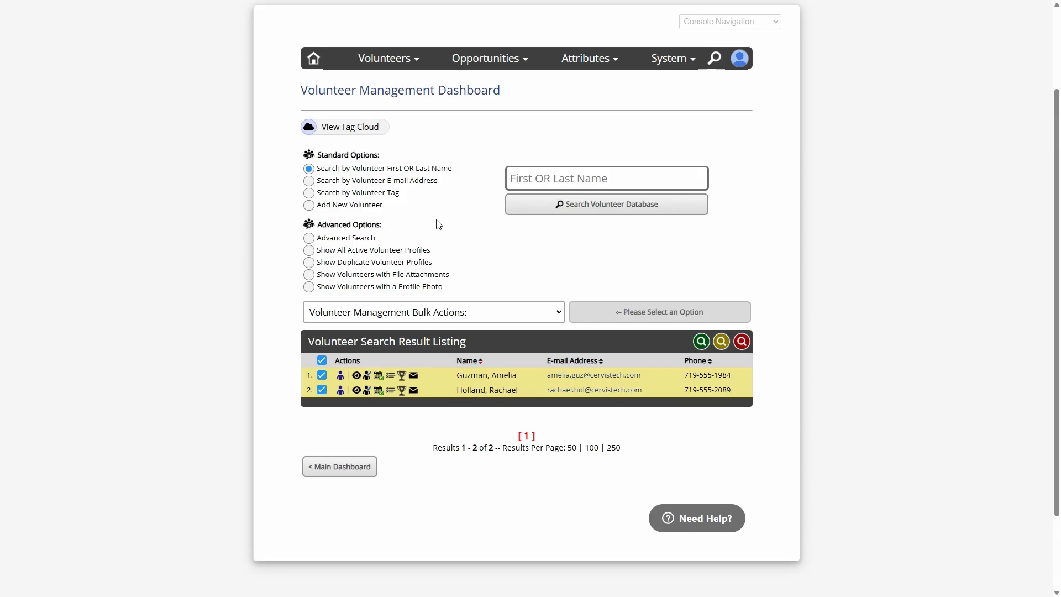
pyautogui.click(354, 240)
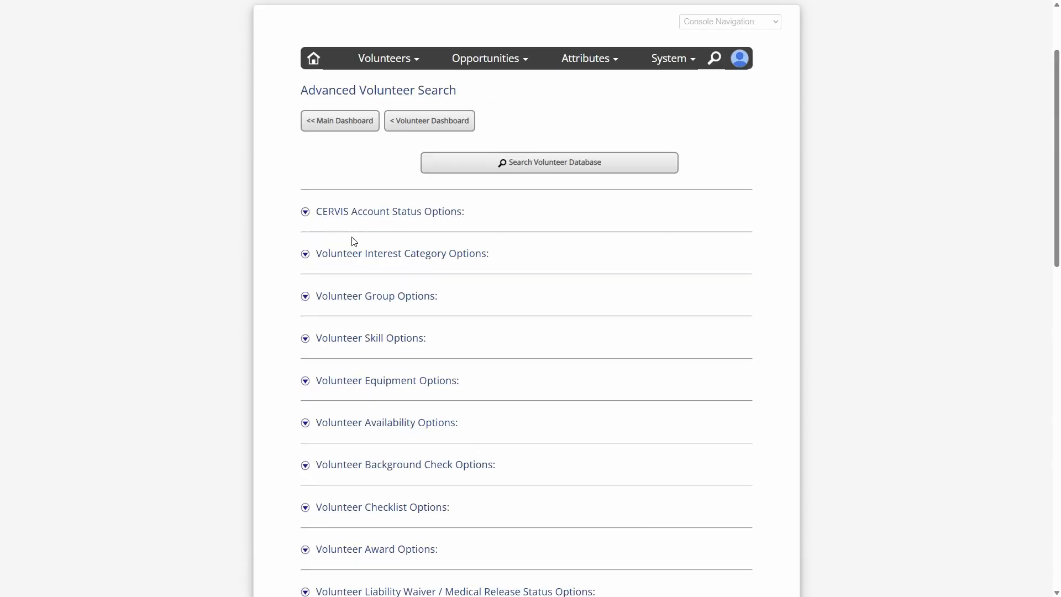
pyautogui.click(429, 212)
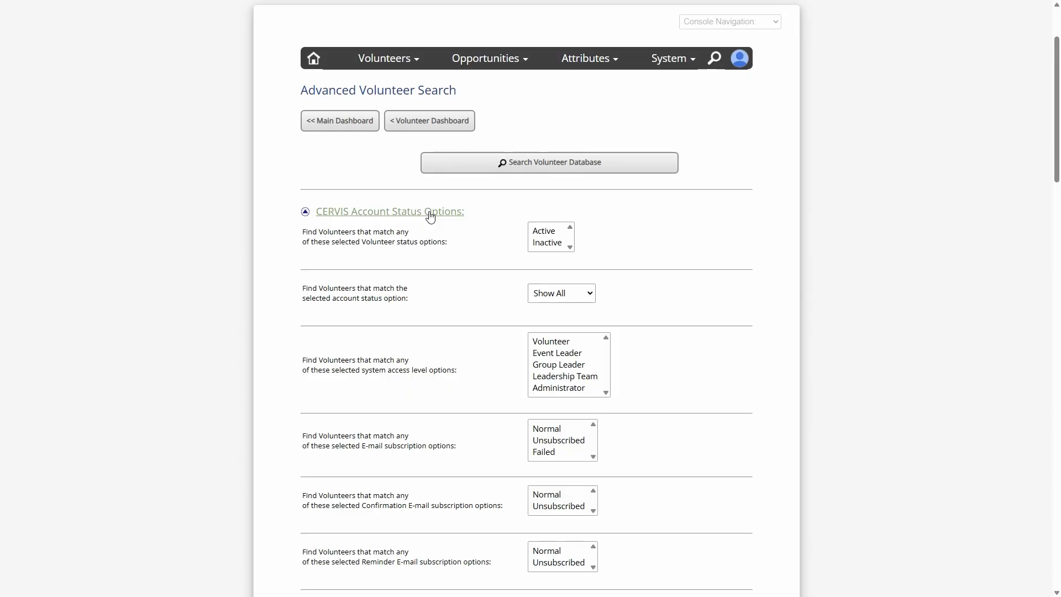
pyautogui.click(550, 245)
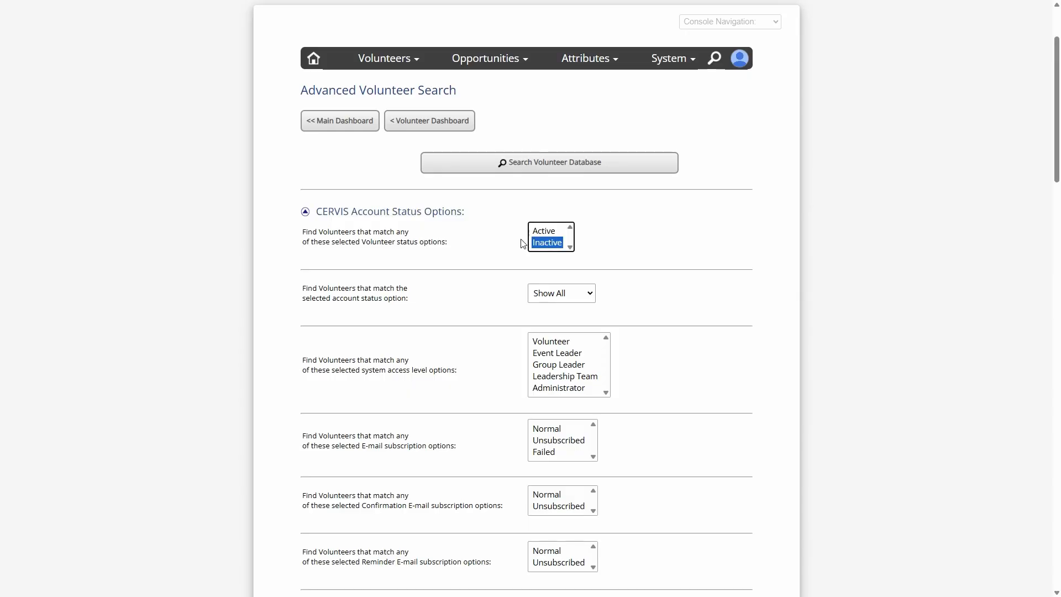
# Step: Set the volunteer participation criterion to More Than 0 Times Served
pyautogui.scroll(-20, 444, 266)
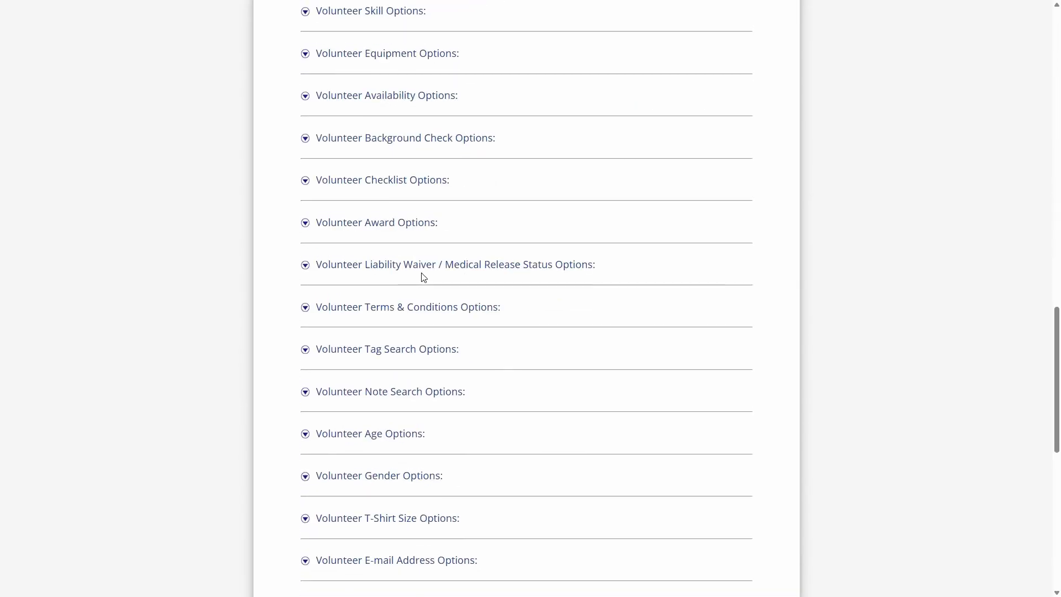
pyautogui.scroll(-4, 423, 273)
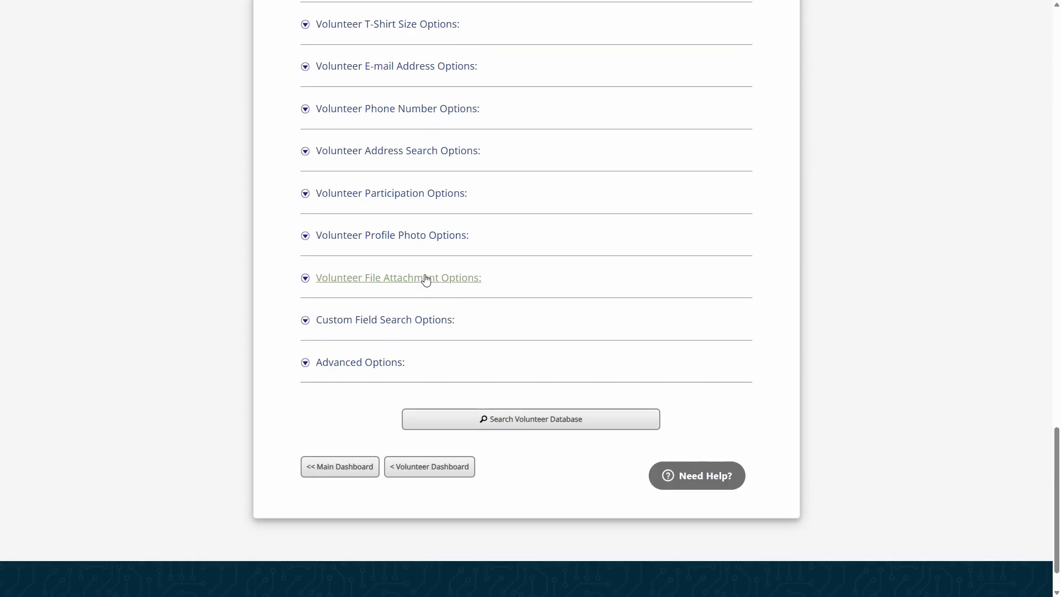
pyautogui.click(433, 189)
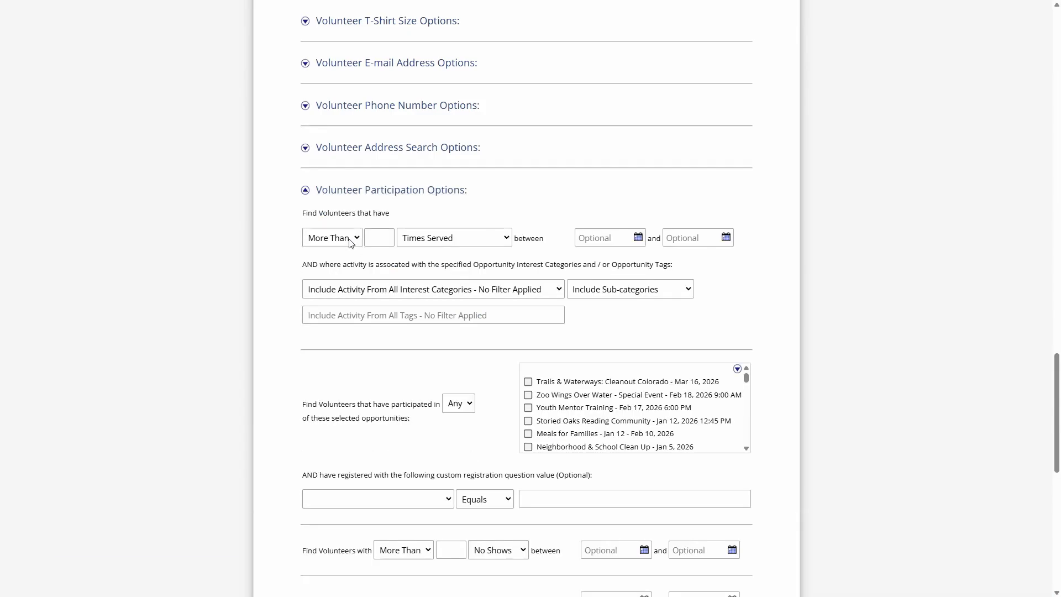
pyautogui.click(392, 237)
pyautogui.write('0')
# Step: Set the start date of the Times Served participation range to 01/01/2025
pyautogui.click(599, 238)
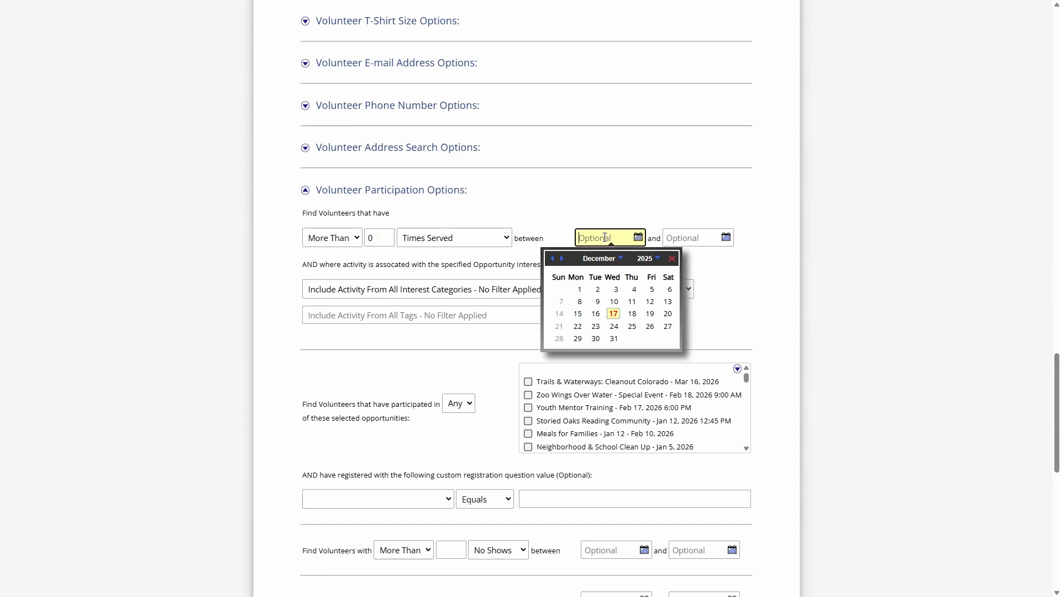
pyautogui.click(552, 259)
pyautogui.click(552, 259)
pyautogui.click(552, 258)
pyautogui.click(552, 259)
pyautogui.click(552, 259)
pyautogui.click(552, 258)
pyautogui.click(552, 259)
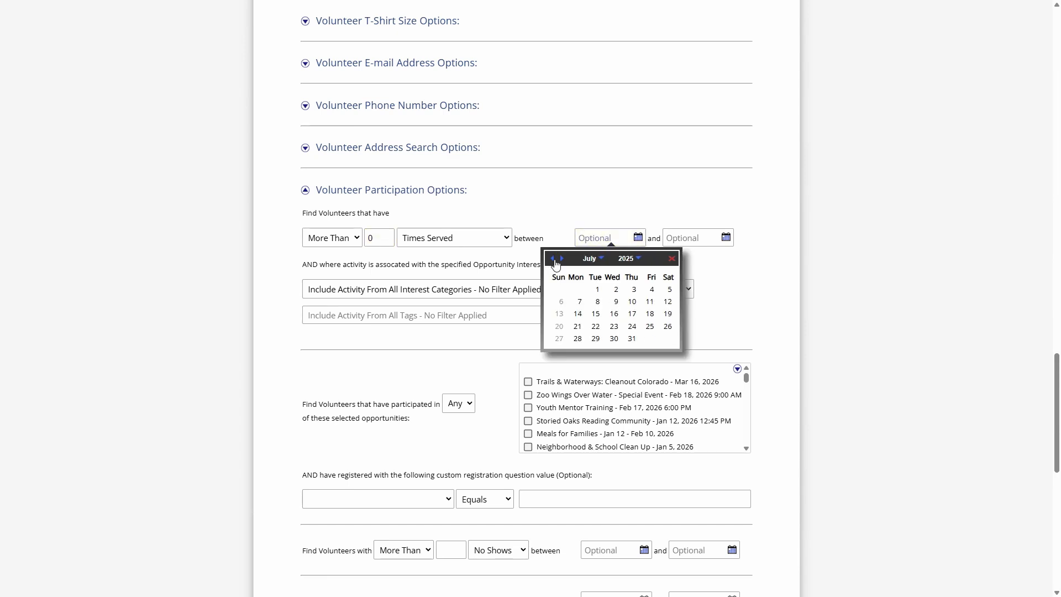
pyautogui.click(552, 258)
pyautogui.click(552, 259)
pyautogui.click(552, 259)
pyautogui.click(553, 259)
pyautogui.click(618, 290)
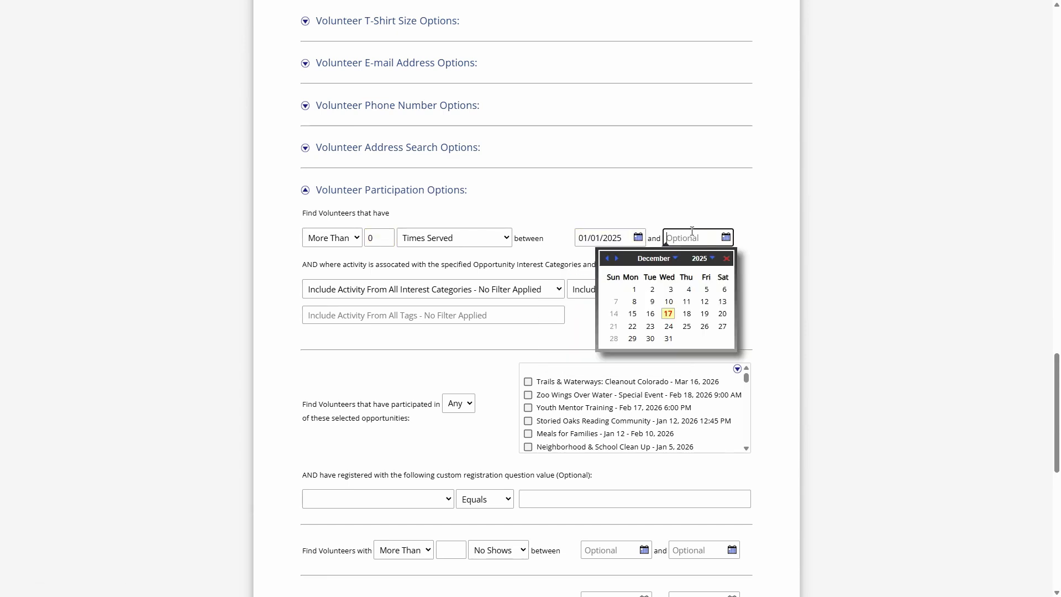
# Step: Set the end date of the Times Served participation range to 10/31/2026
pyautogui.click(617, 258)
pyautogui.click(618, 259)
pyautogui.click(618, 258)
pyautogui.click(617, 258)
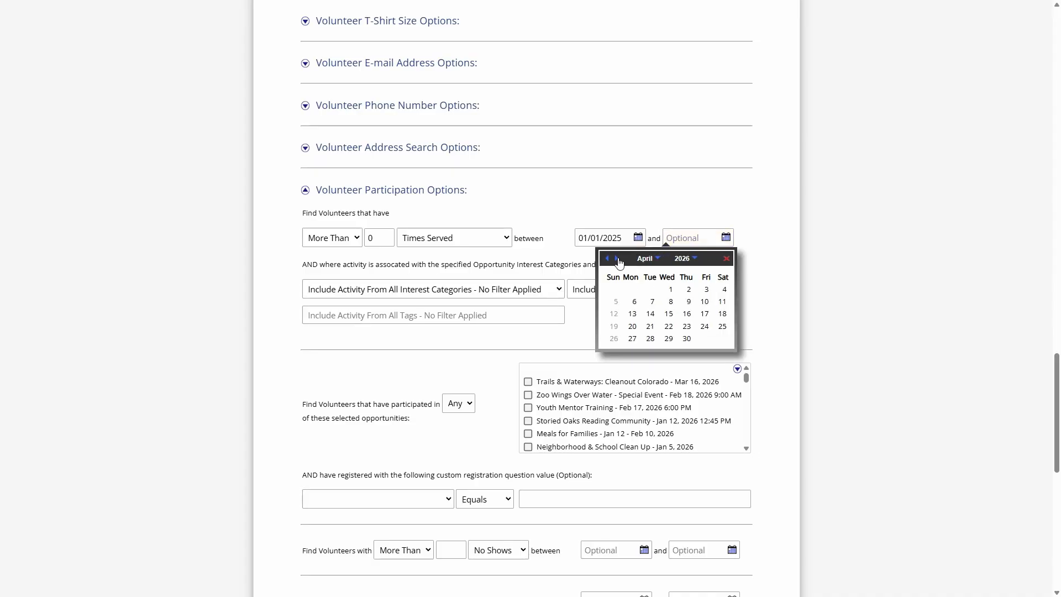
pyautogui.click(618, 258)
pyautogui.click(618, 258)
pyautogui.click(618, 259)
pyautogui.click(618, 259)
pyautogui.click(617, 258)
pyautogui.click(618, 258)
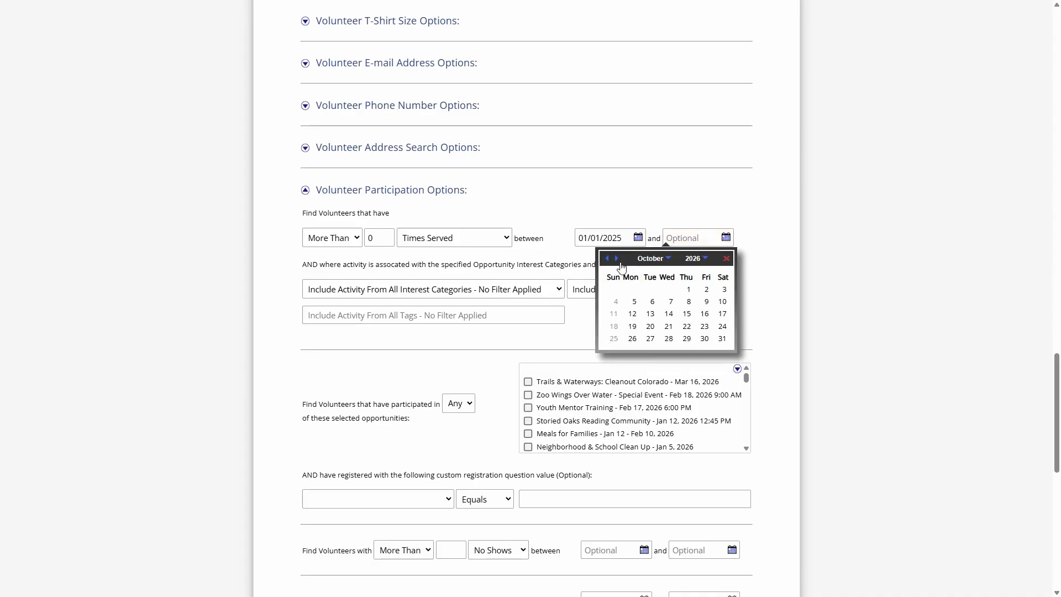
pyautogui.click(722, 339)
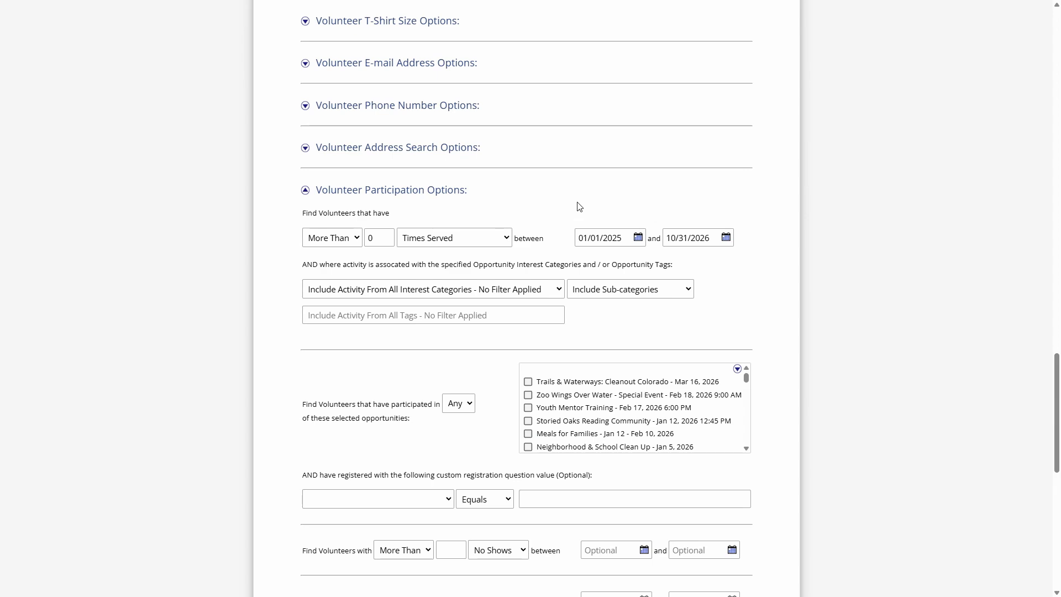
# Step: Run the advanced volunteer search with the chosen status and participation criteria
pyautogui.scroll(-10, 568, 212)
pyautogui.click(526, 359)
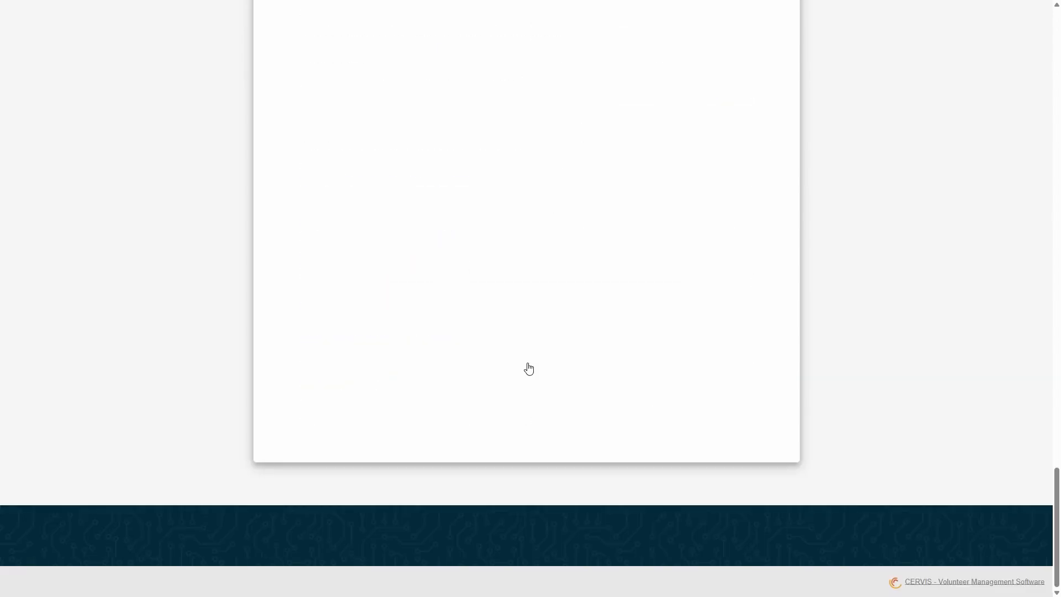
pyautogui.scroll(-4, 513, 340)
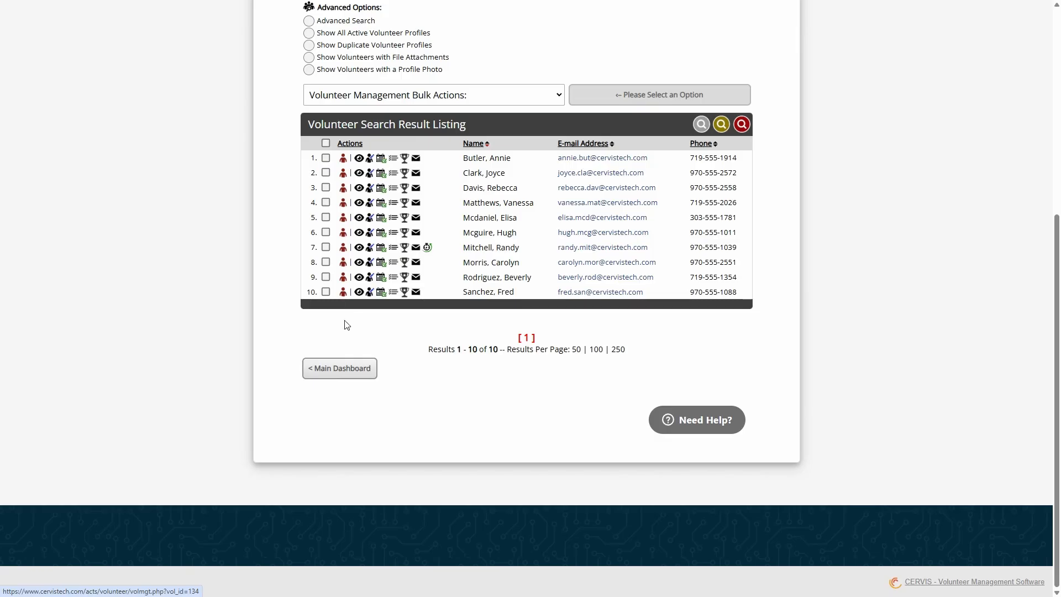
# Step: Select all volunteers in the search results and look over the available volunteer bulk actions
pyautogui.scroll(2, 344, 332)
pyautogui.click(325, 254)
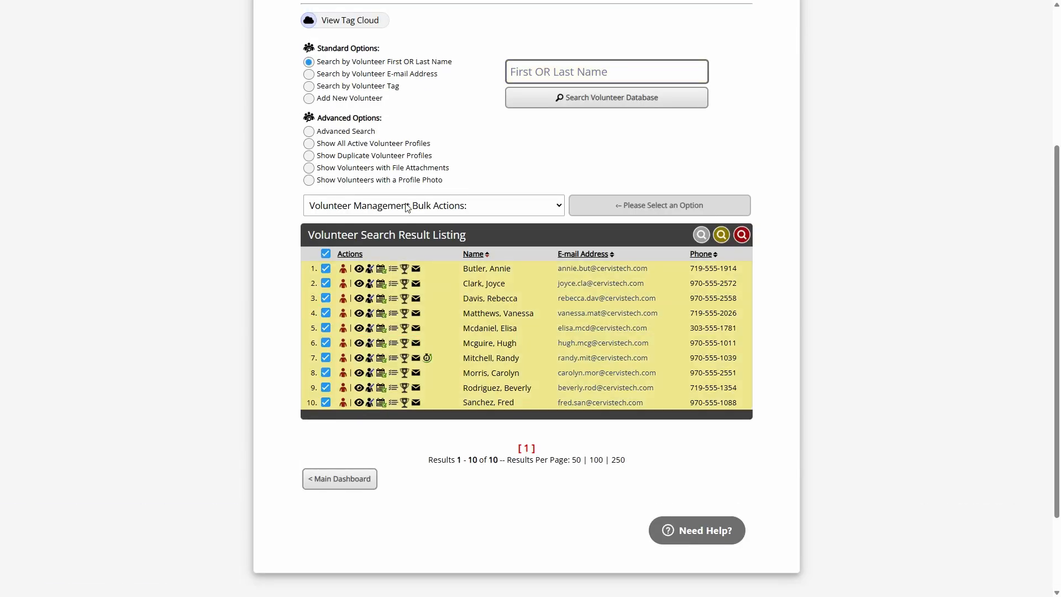
pyautogui.click(407, 206)
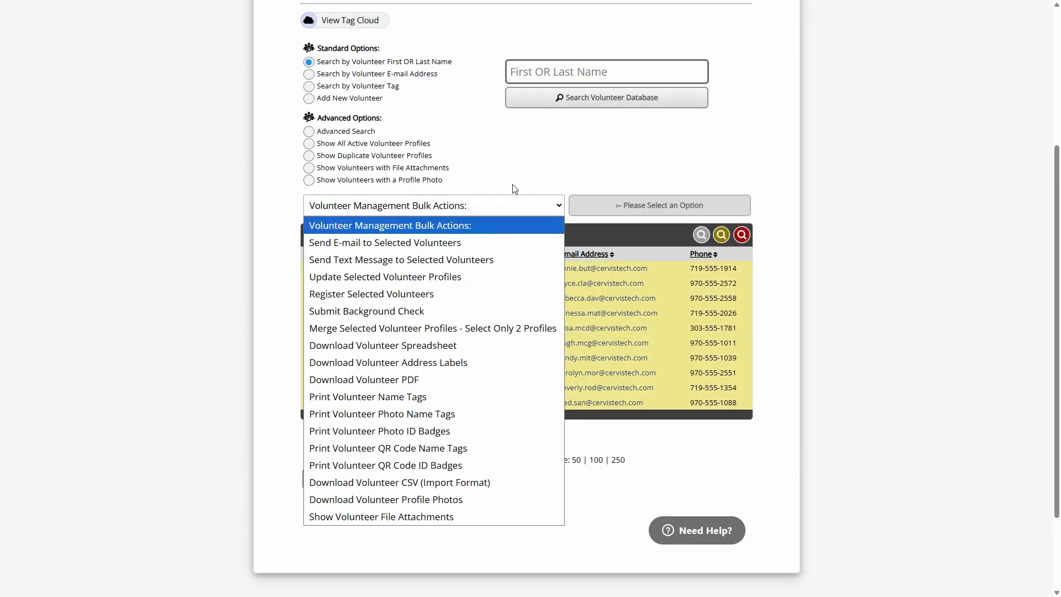
pyautogui.click(524, 159)
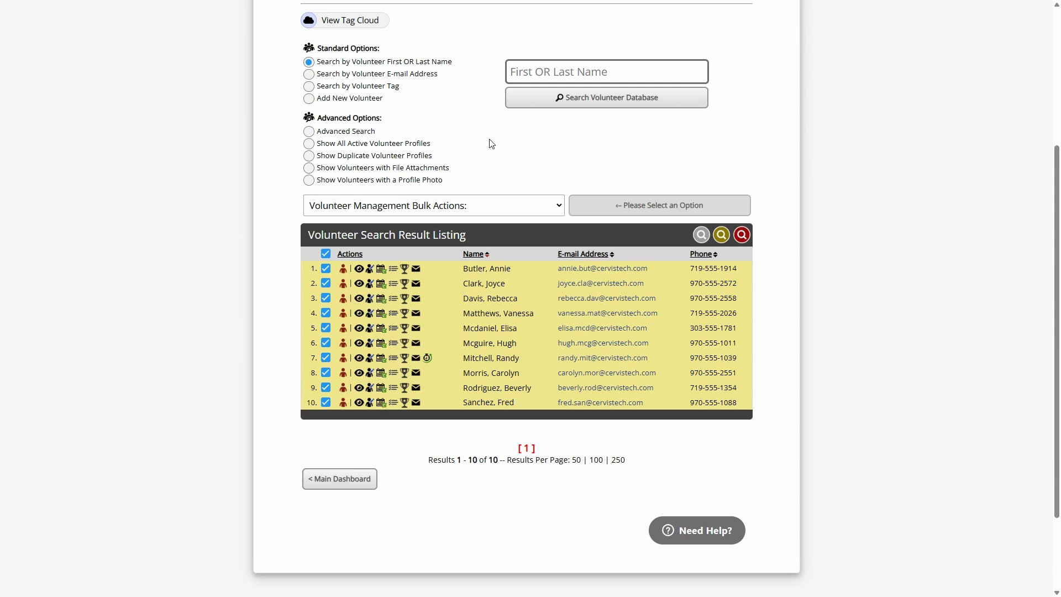
# Step: Start a new advanced volunteer search and select the Leadership Team and Administrator system access levels
pyautogui.click(344, 135)
pyautogui.click(376, 111)
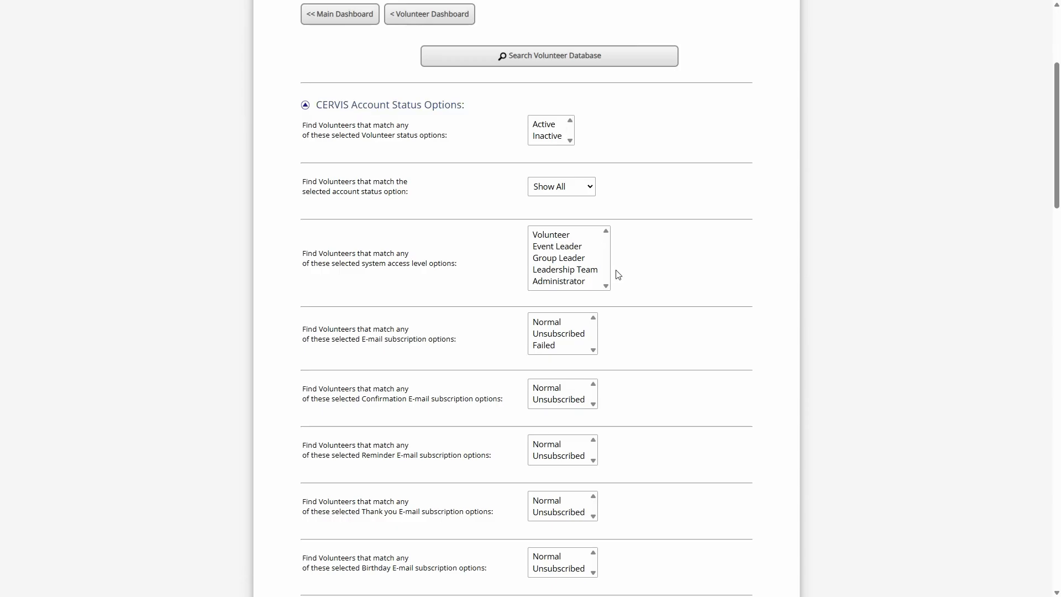
pyautogui.click(556, 246)
pyautogui.click(558, 258)
pyautogui.click(559, 282)
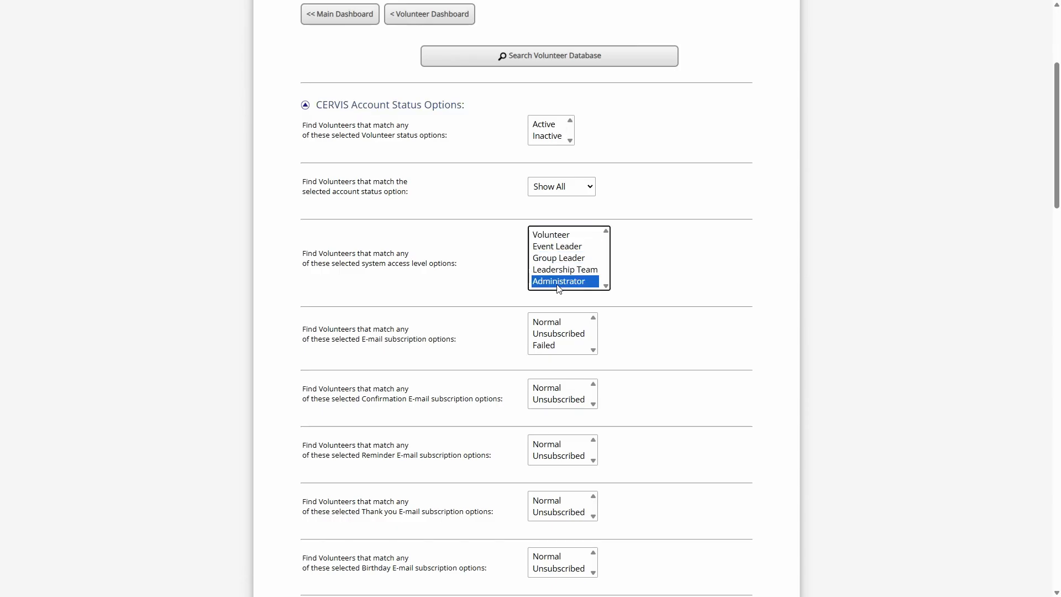
pyautogui.keyDown('ctrl'); pyautogui.click(567, 271); pyautogui.keyUp('ctrl')
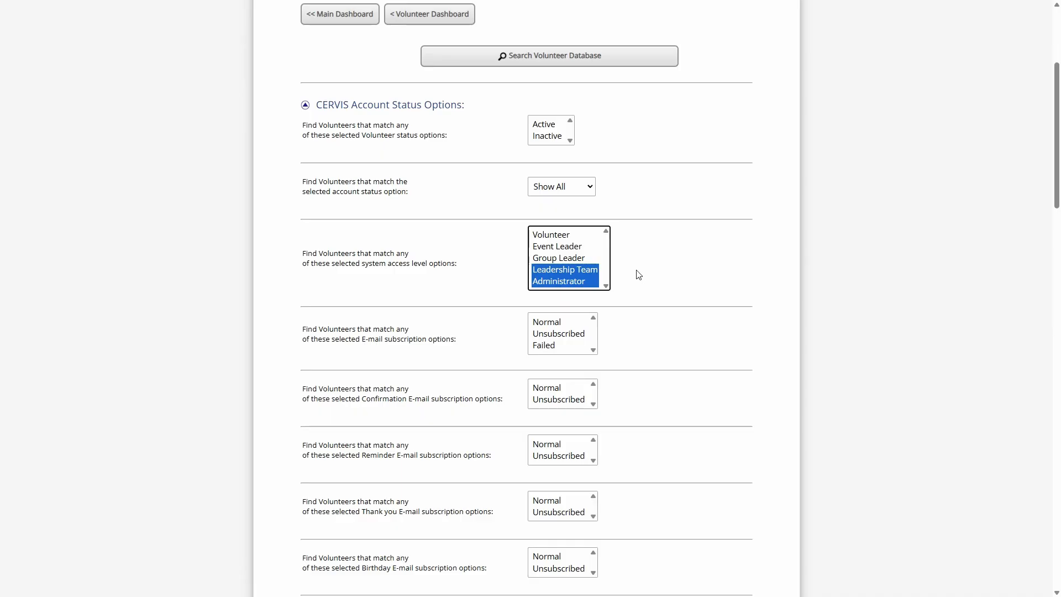
# Step: Try the Group Leader and Event Leader options in the system access level criterion
pyautogui.click(557, 258)
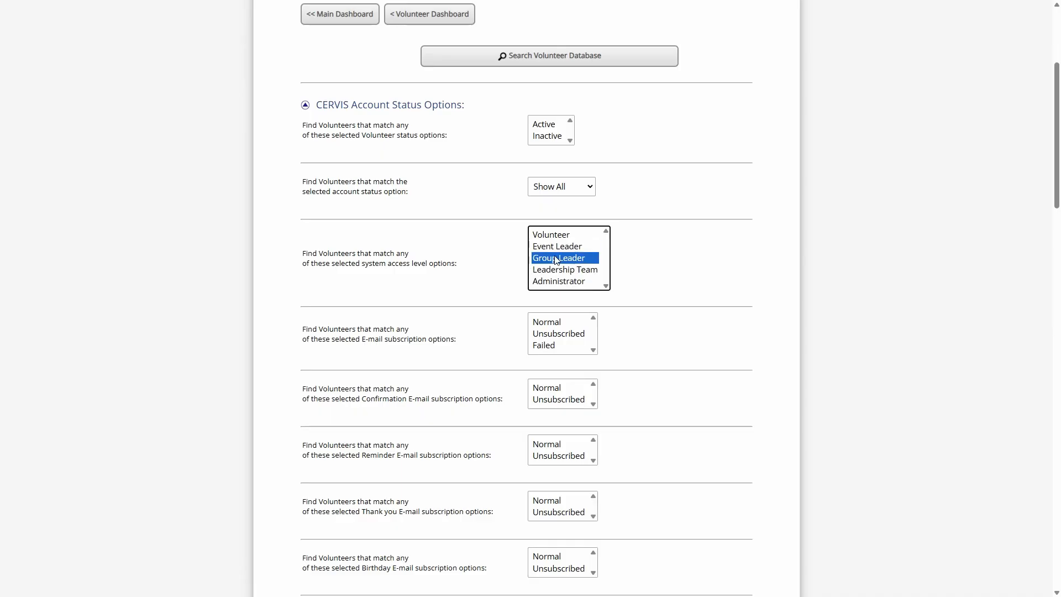
pyautogui.keyDown('ctrl'); pyautogui.click(559, 247); pyautogui.keyUp('ctrl')
pyautogui.click(578, 258)
# Step: Limit the system access level criterion to Leadership Team and Administrator, and run the volunteer search
pyautogui.click(567, 270)
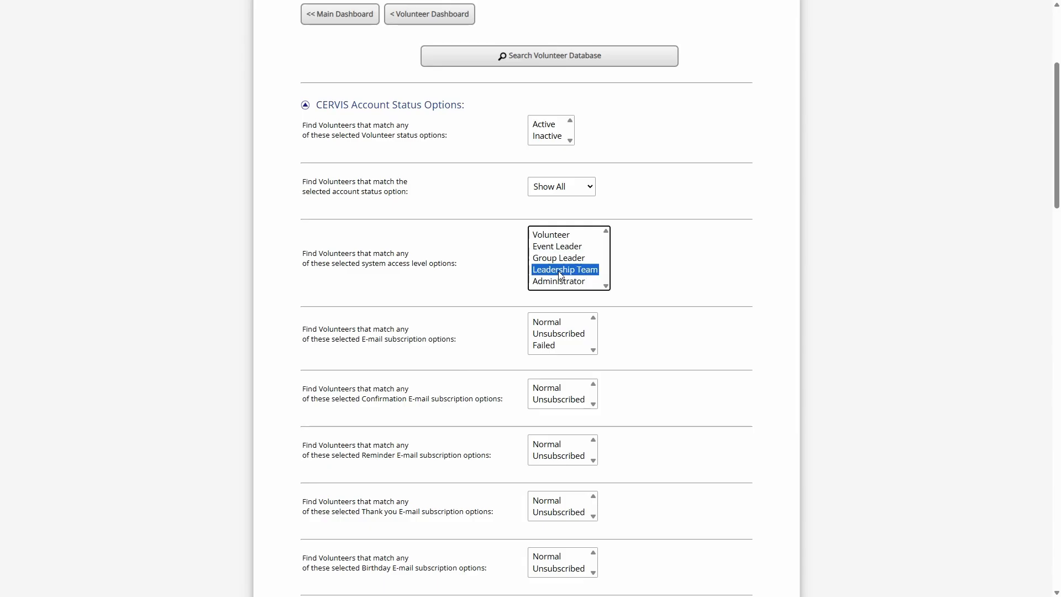
pyautogui.keyDown('ctrl'); pyautogui.click(563, 281); pyautogui.keyUp('ctrl')
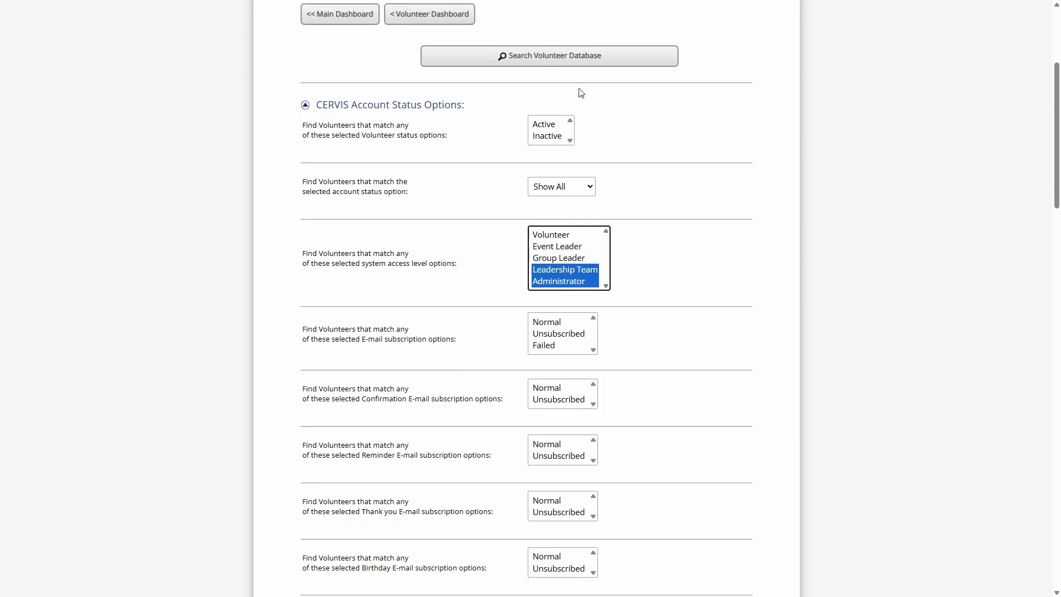
pyautogui.click(569, 270)
pyautogui.keyDown('ctrl'); pyautogui.click(572, 282); pyautogui.keyUp('ctrl')
pyautogui.click(475, 62)
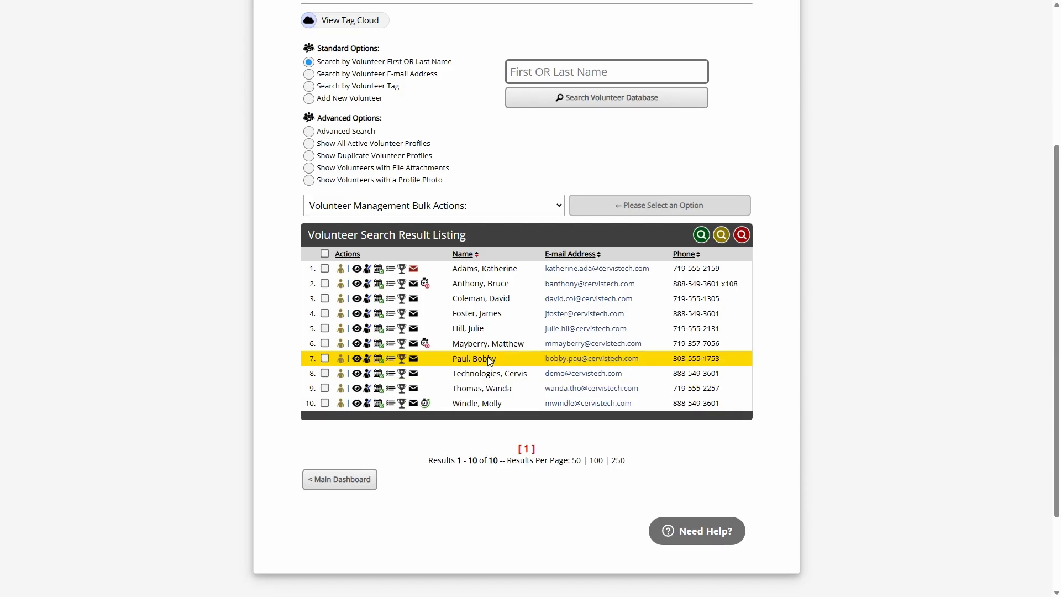
# Step: Set the CERVIS Access Level in the seventh listed volunteer's profile to Volunteer and save the profile
pyautogui.click(367, 361)
pyautogui.scroll(-15, 449, 215)
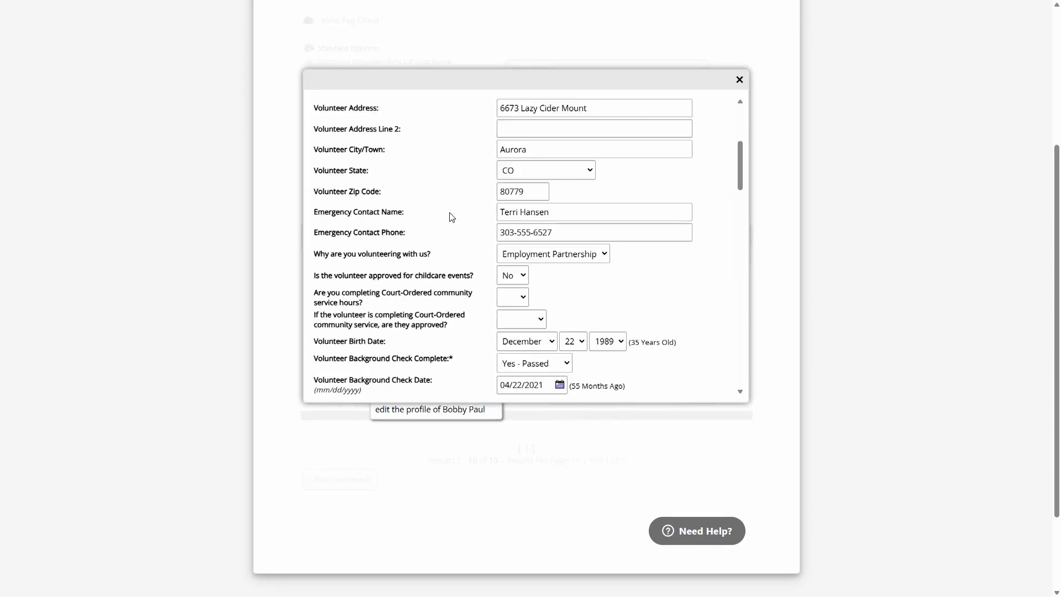
pyautogui.scroll(-3, 442, 227)
pyautogui.click(536, 175)
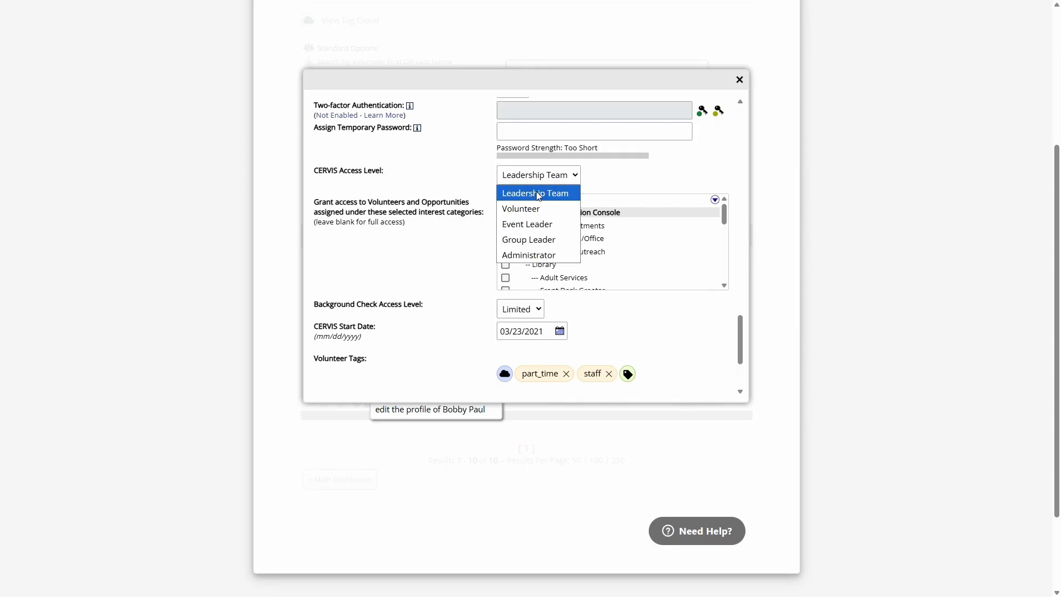
pyautogui.click(528, 206)
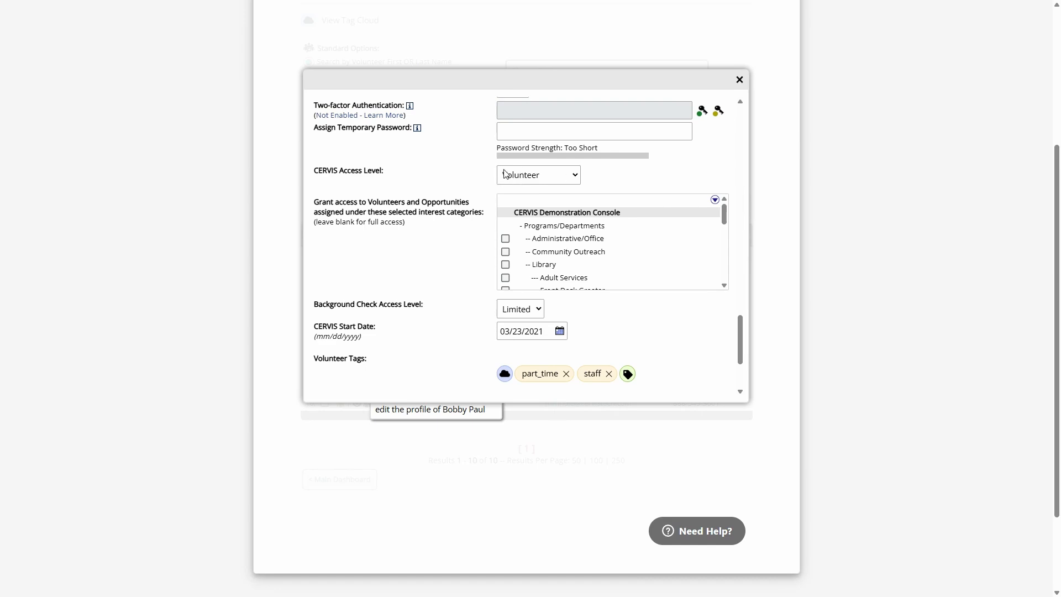
pyautogui.scroll(-2, 482, 173)
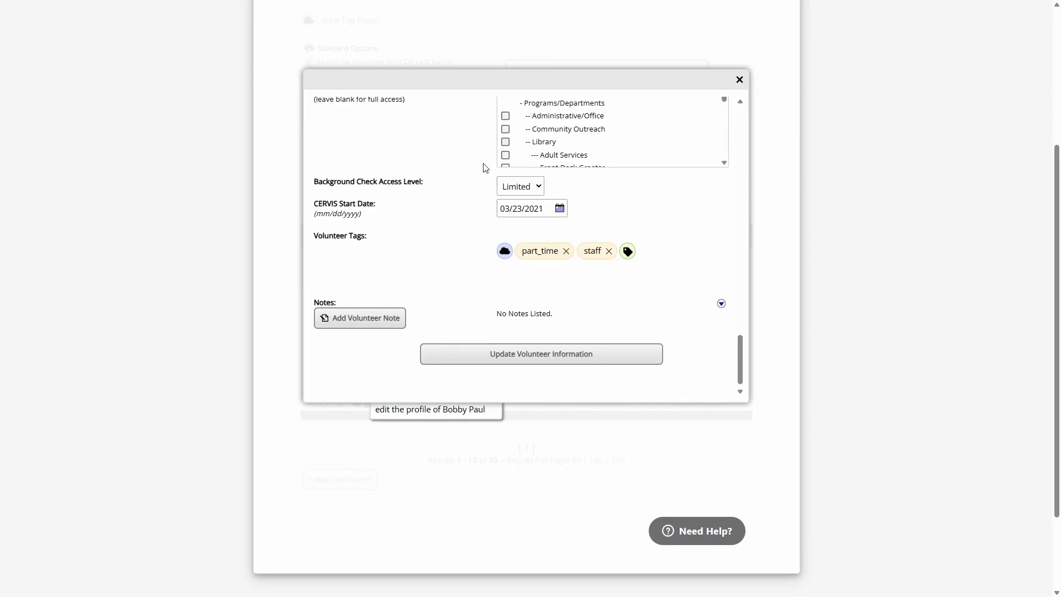
pyautogui.click(542, 348)
# Step: Review the updated volunteer profile down to its CERVIS Access Level and close the profile
pyautogui.scroll(-10, 444, 237)
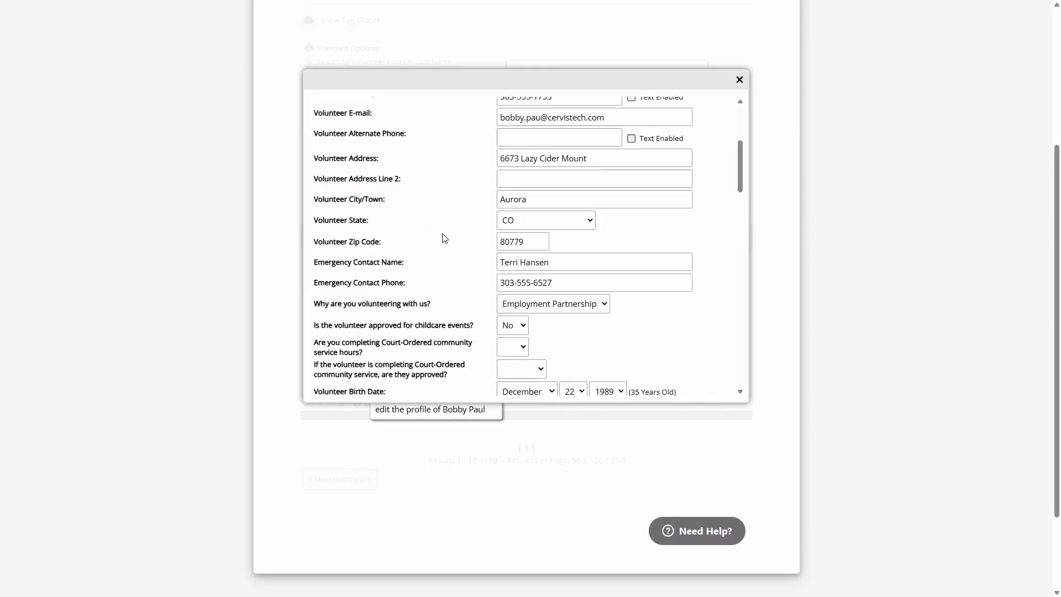
pyautogui.scroll(-10, 465, 187)
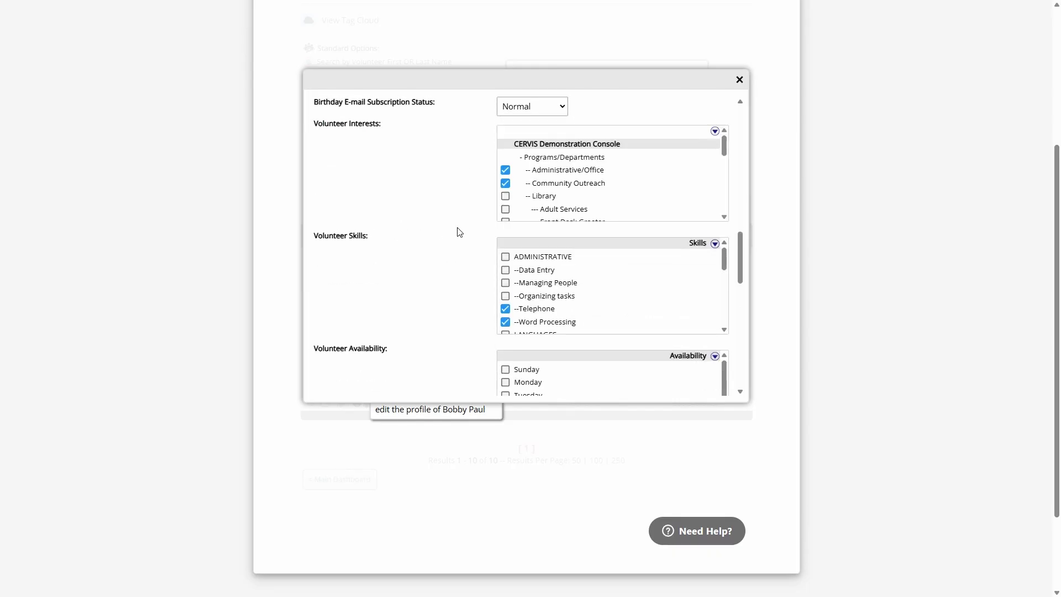
pyautogui.scroll(-3, 430, 278)
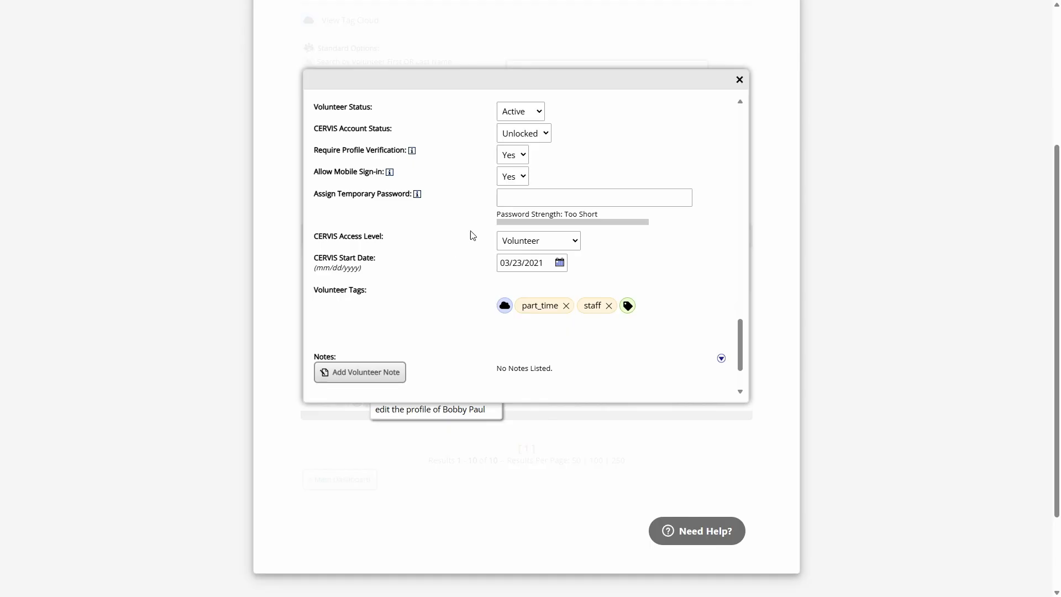
pyautogui.click(739, 80)
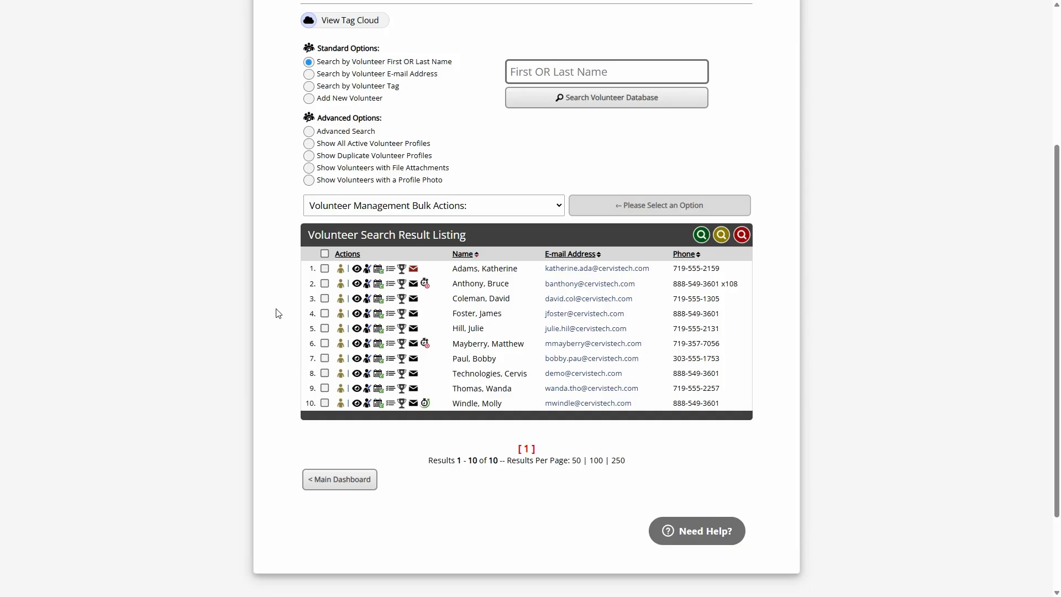
# Step: Return to the main dashboard and open Group Management
pyautogui.click(359, 481)
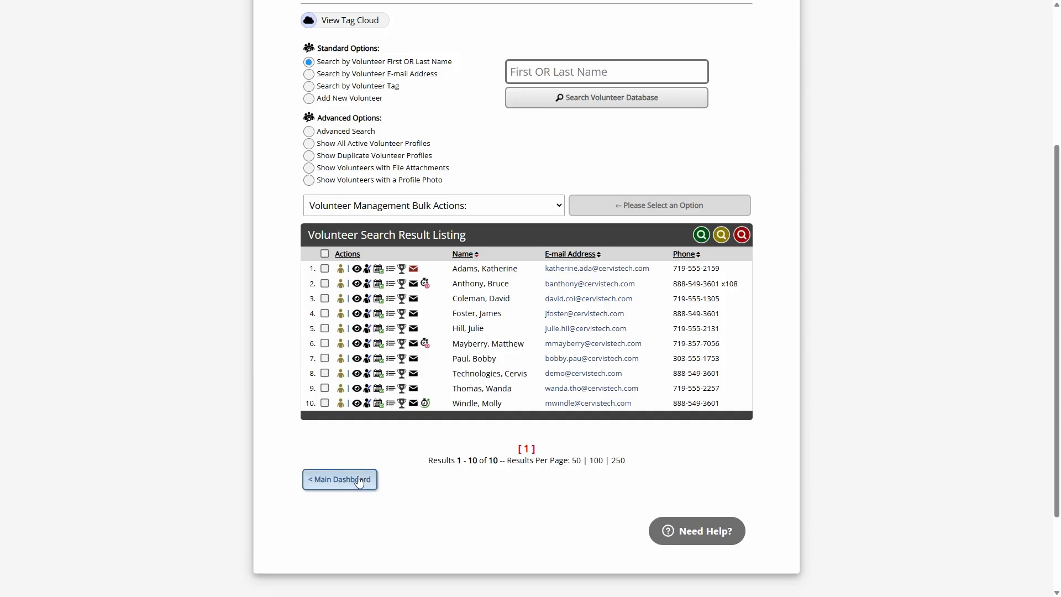
pyautogui.scroll(-1, 485, 331)
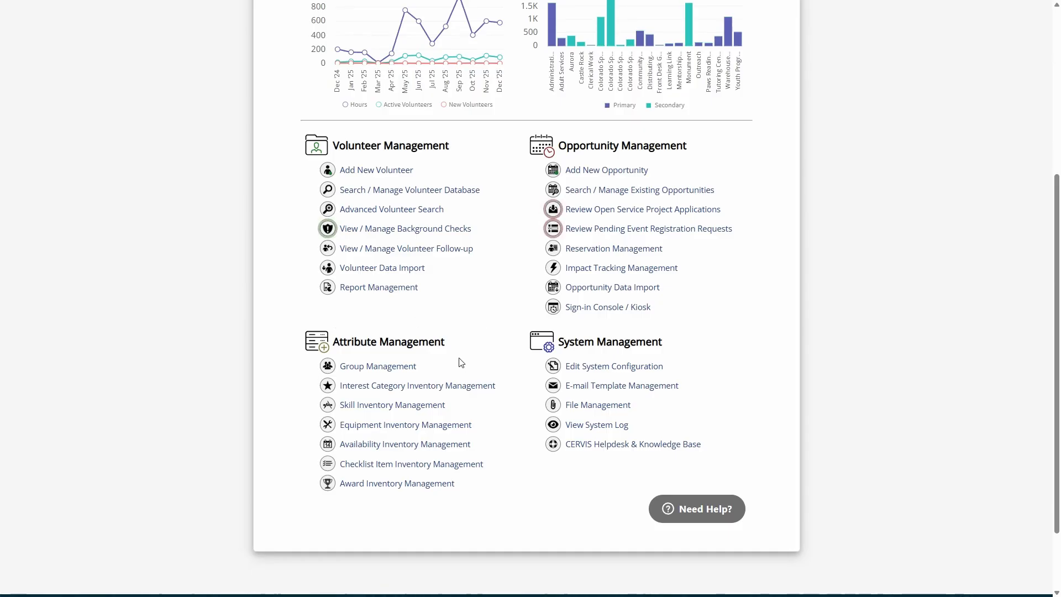
pyautogui.click(399, 372)
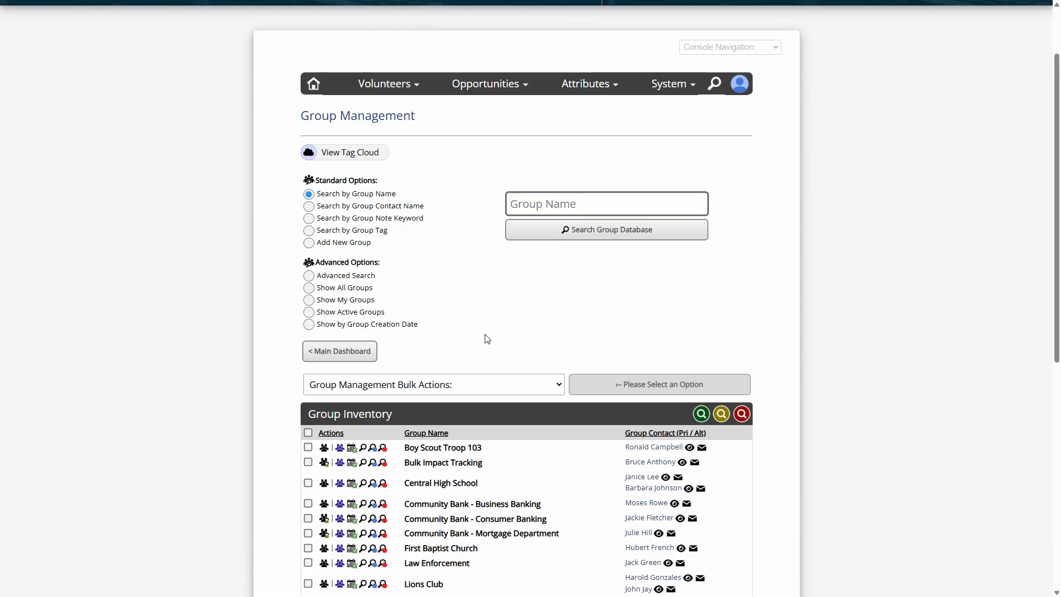
# Step: Select the three Community Bank groups in the Group Inventory and start the Update Selected Group(s) bulk action
pyautogui.scroll(-3, 486, 338)
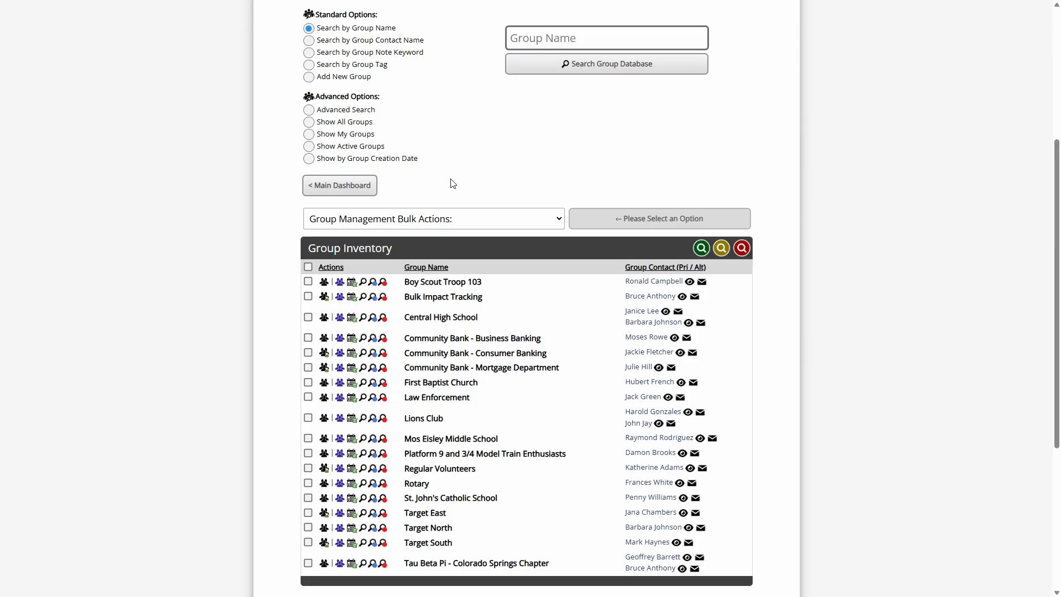
pyautogui.click(308, 337)
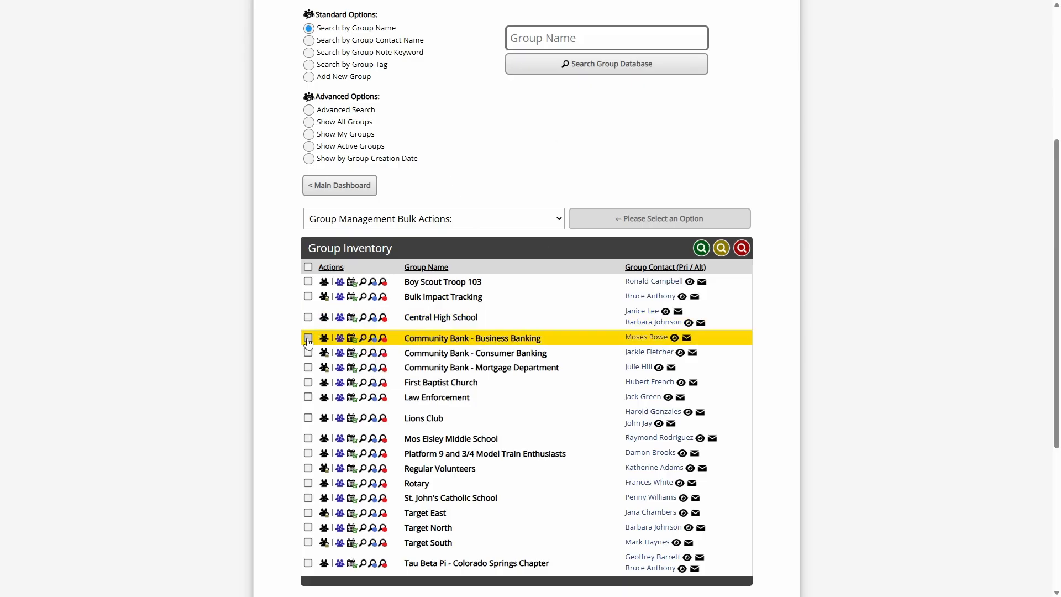
pyautogui.click(308, 352)
pyautogui.click(307, 368)
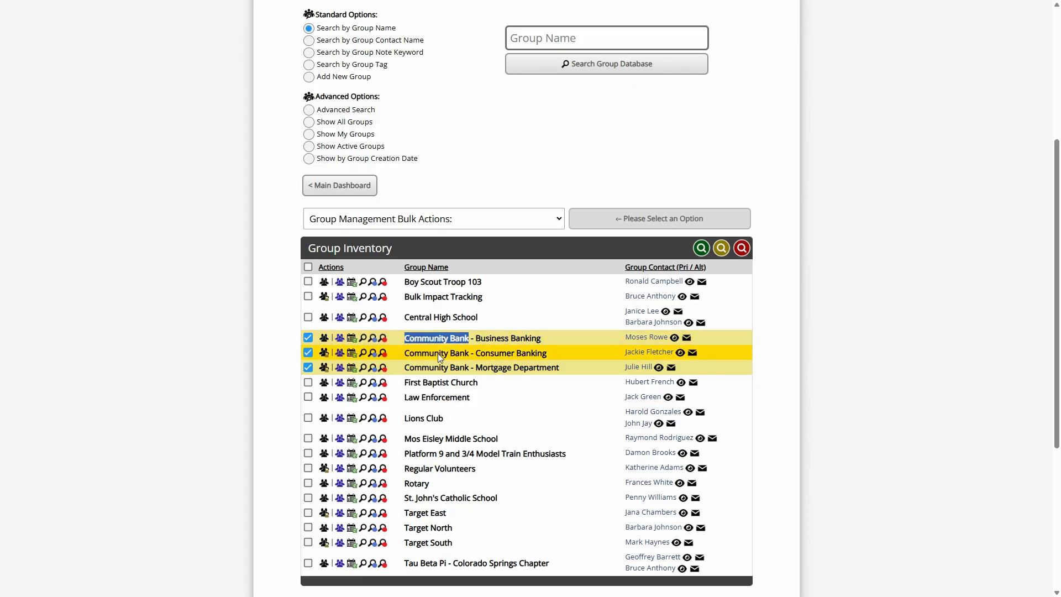
pyautogui.click(396, 219)
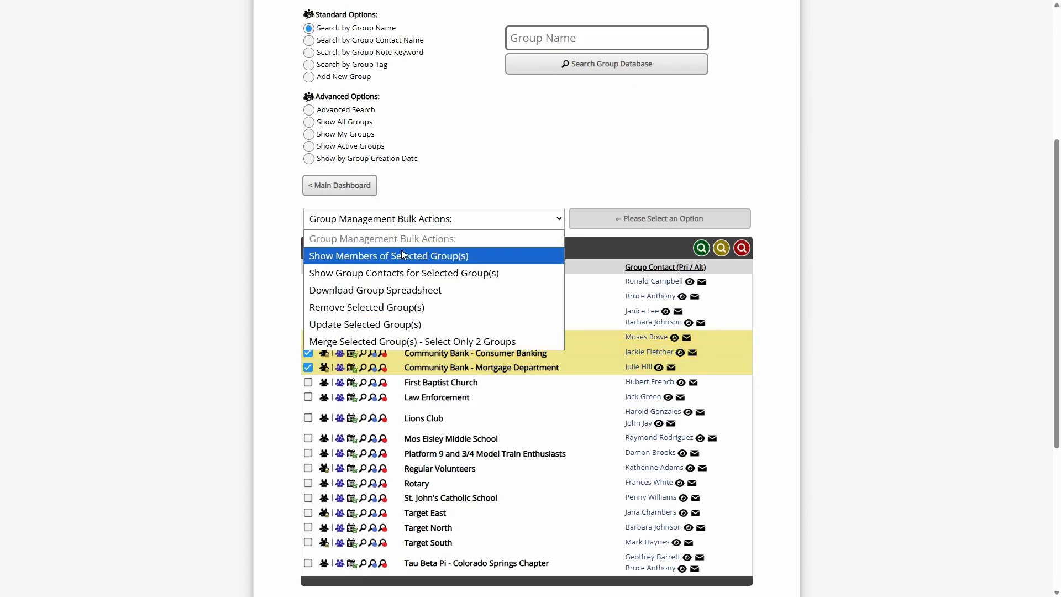
pyautogui.click(379, 324)
pyautogui.click(659, 218)
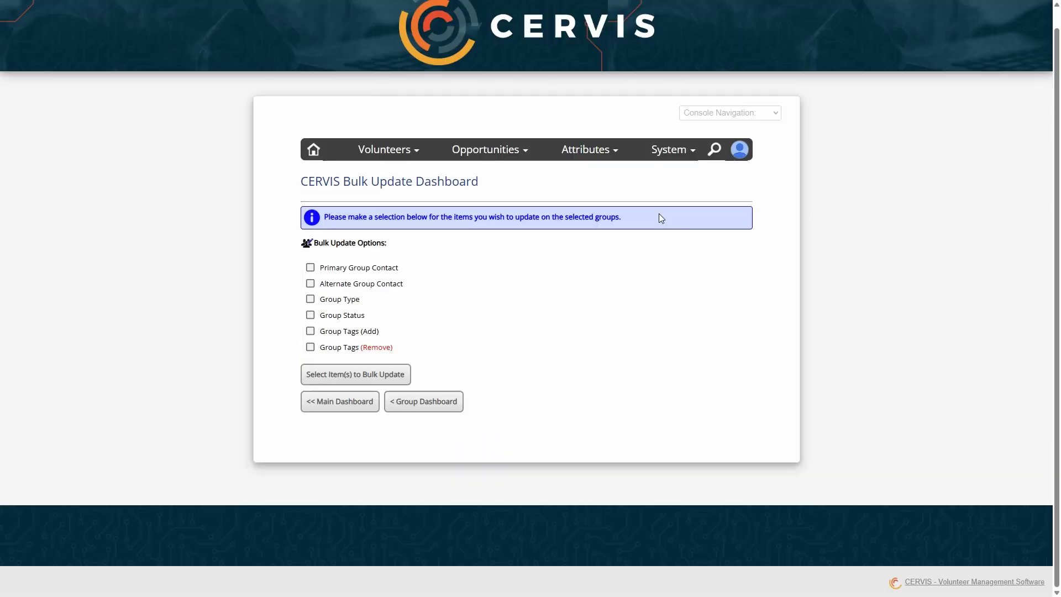
# Step: Choose Group Tags (Add) for the bulk update and enter "bank, community bank, corporate" as the group tags to add
pyautogui.click(352, 331)
pyautogui.click(395, 376)
pyautogui.click(493, 236)
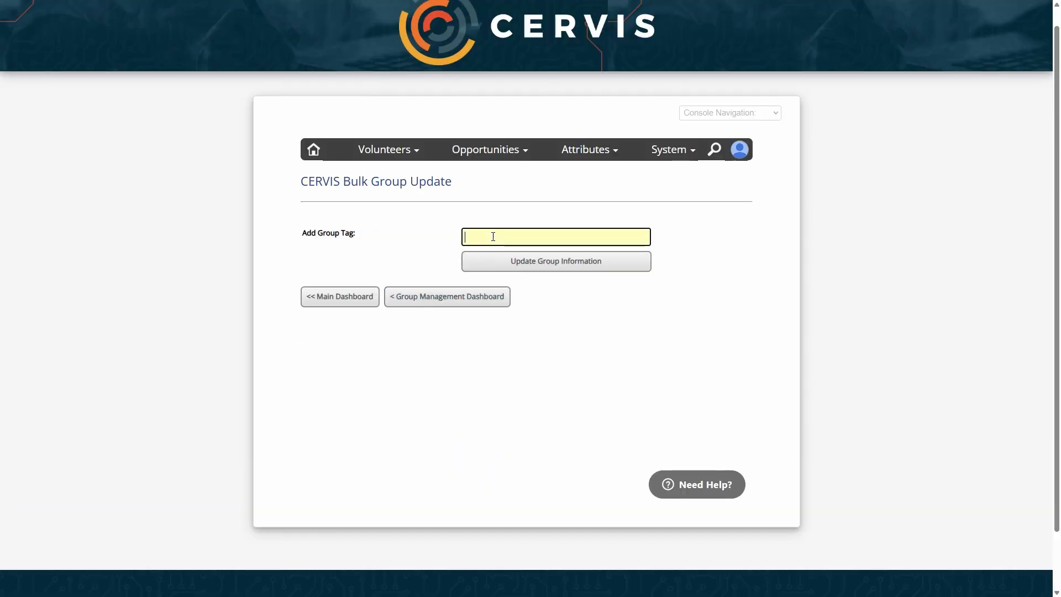
pyautogui.write('bank, community cean')
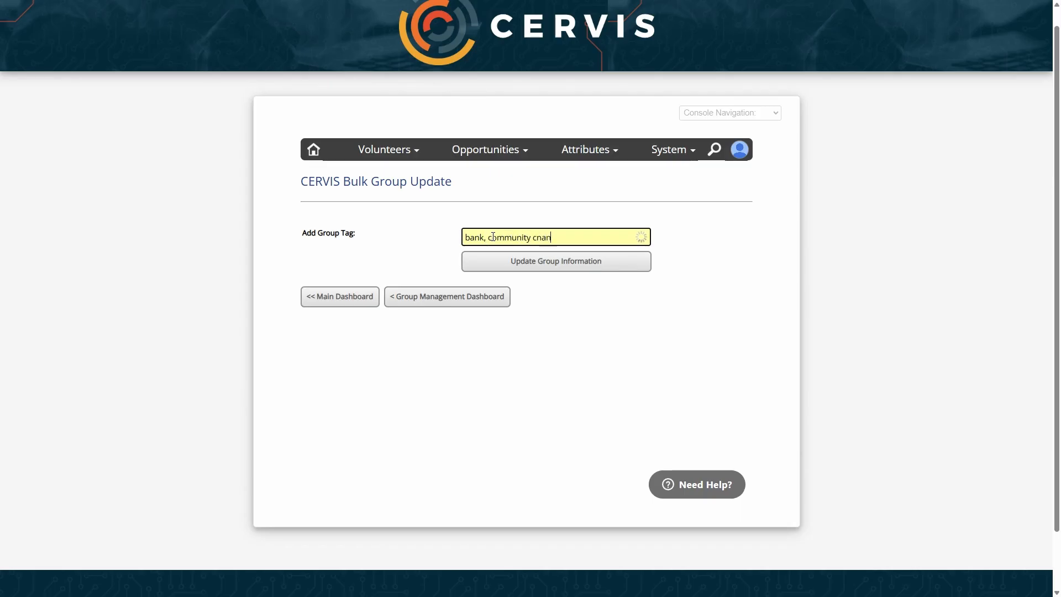
pyautogui.press('BackSpace')
pyautogui.press('BackSpace')
pyautogui.press('BackSpace')
pyautogui.press('BackSpace')
pyautogui.write('bank, corporate')
pyautogui.click(449, 181)
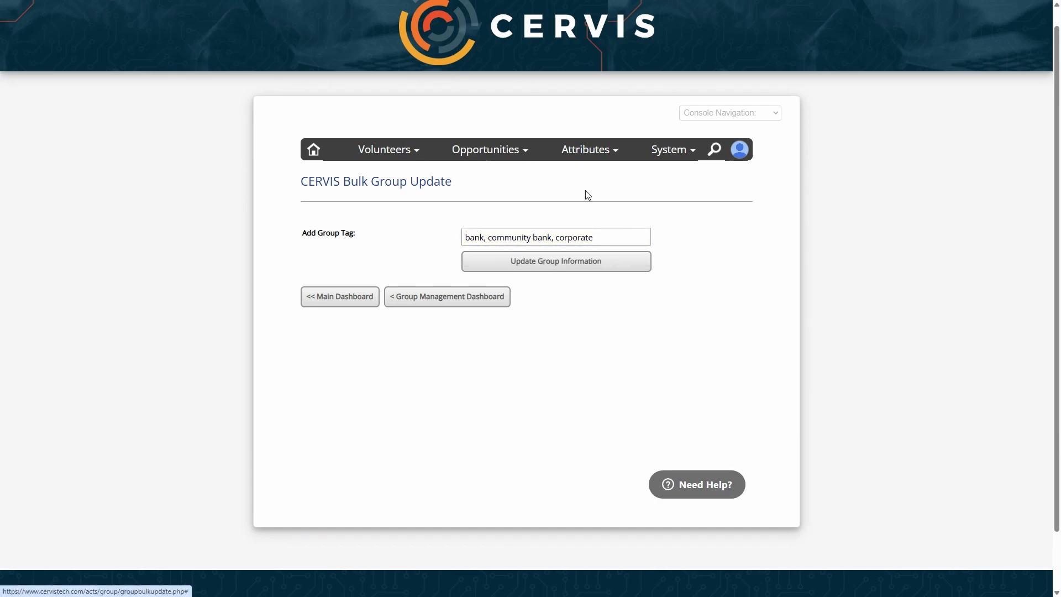
# Step: Submit the group tag update up to its confirmation page, cancel the bulk update and return to the Group Inventory
pyautogui.click(525, 260)
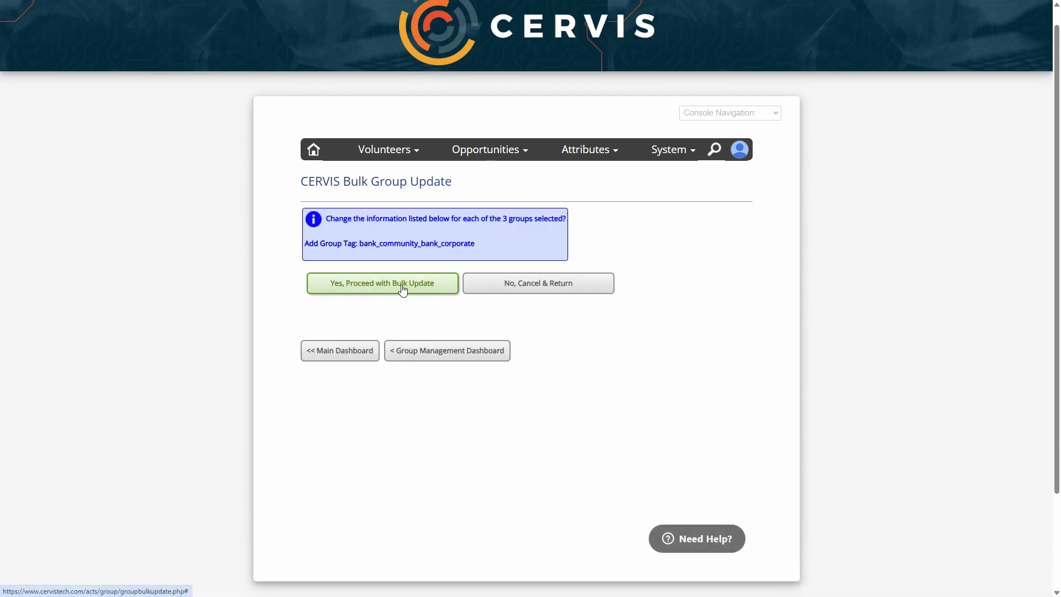
pyautogui.click(533, 283)
pyautogui.scroll(-5, 481, 268)
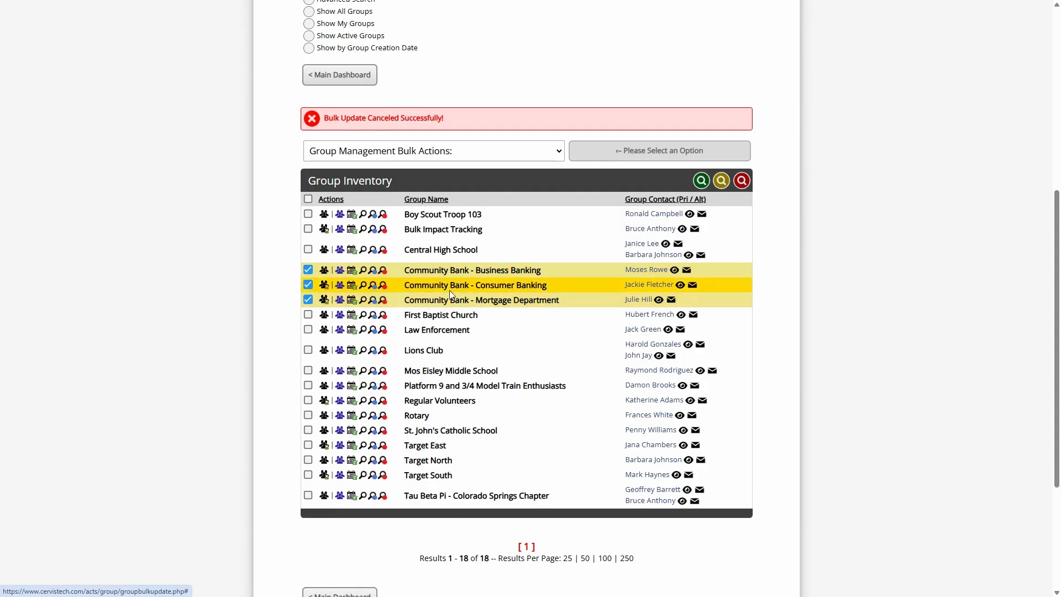
# Step: Look up groups by Group Tag for "bank" and for "school", and clear the search field
pyautogui.scroll(3, 462, 297)
pyautogui.scroll(1, 462, 297)
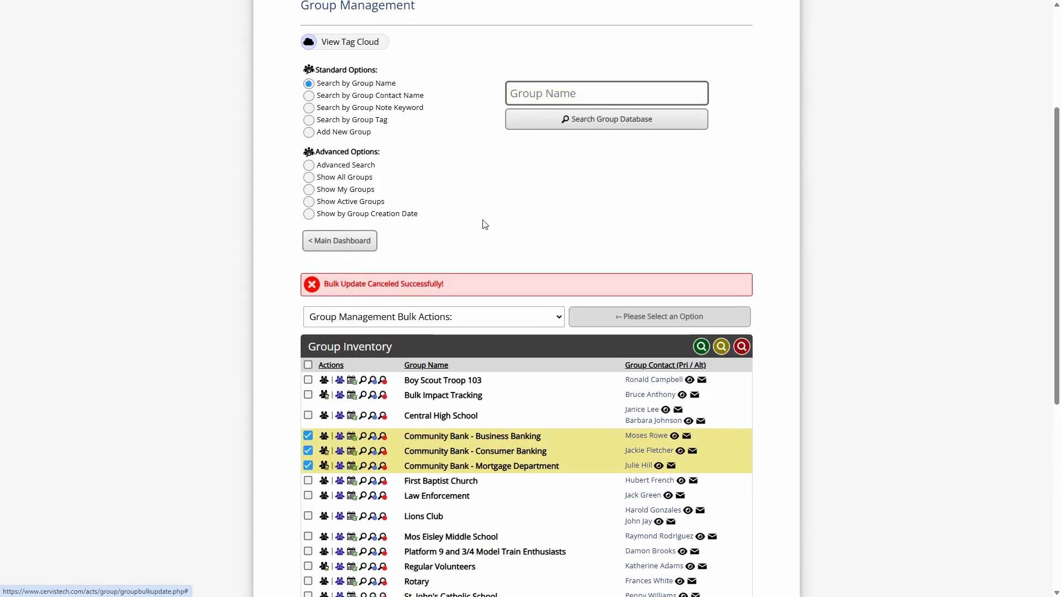
pyautogui.click(363, 122)
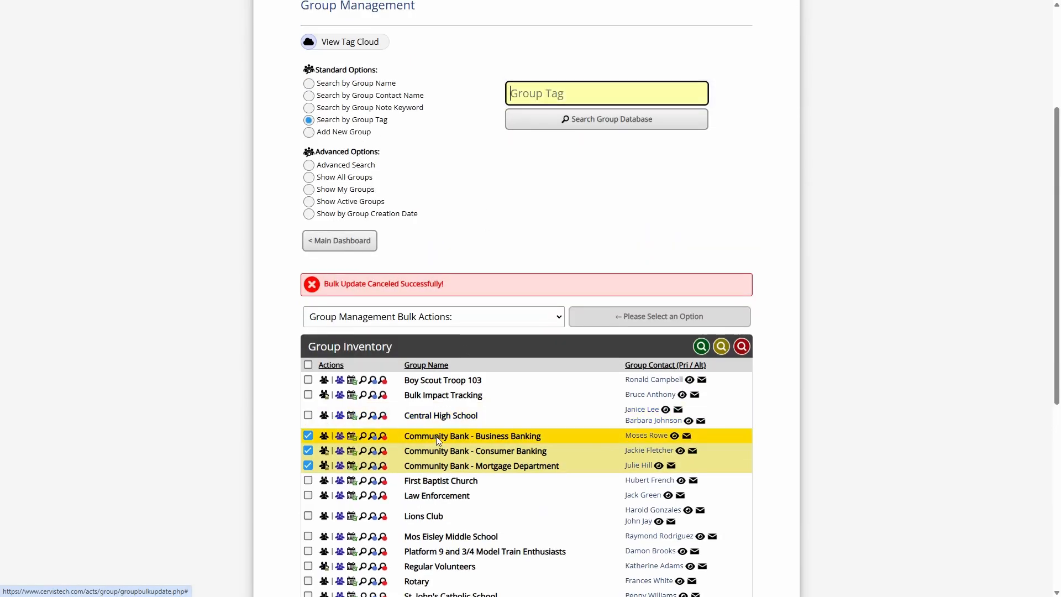
pyautogui.write('bank')
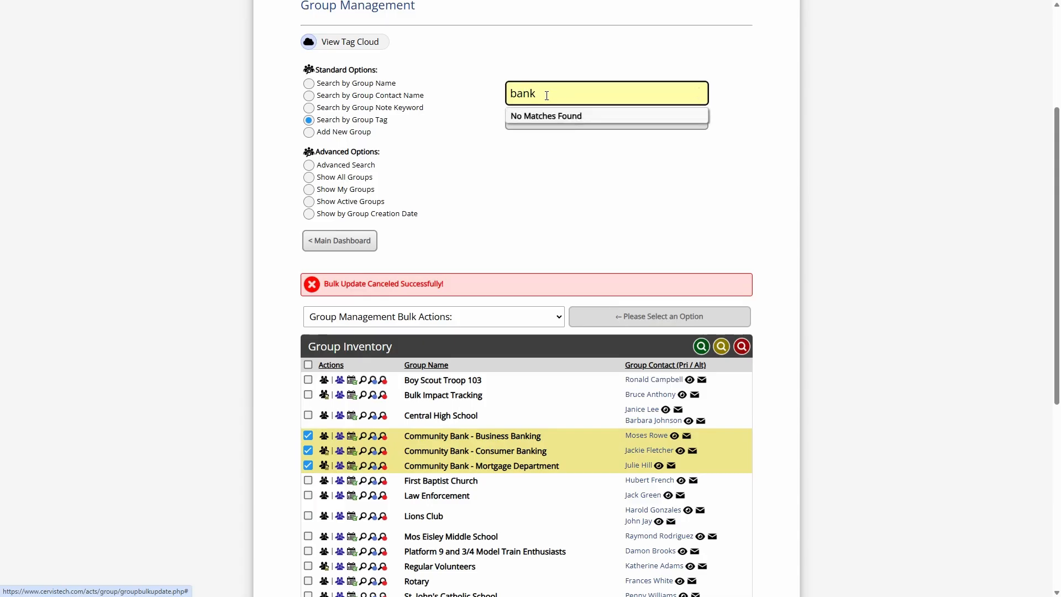
pyautogui.hotkey('ctrl', 'a')
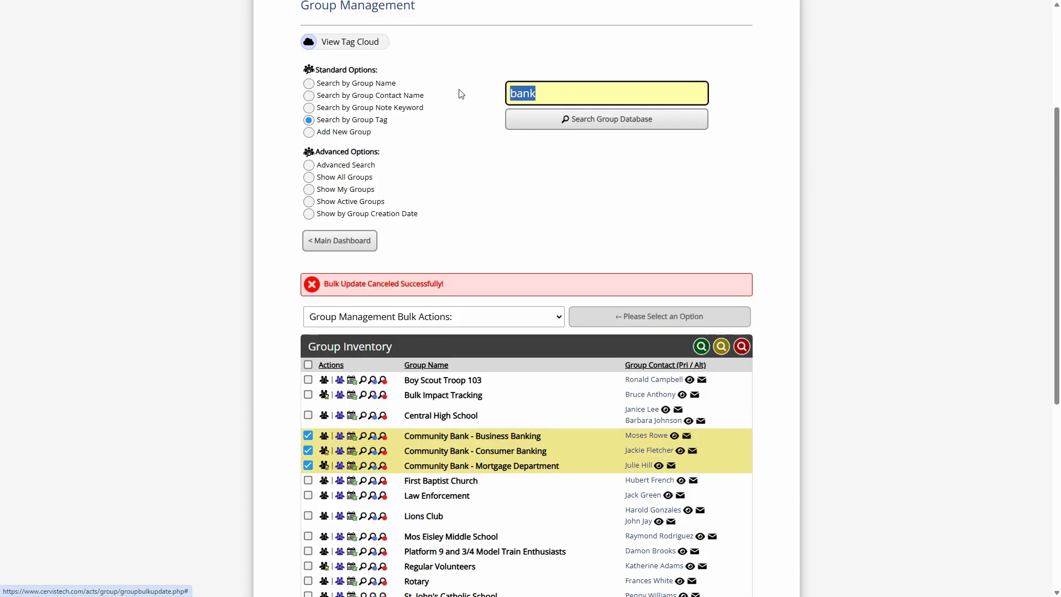
pyautogui.write('school')
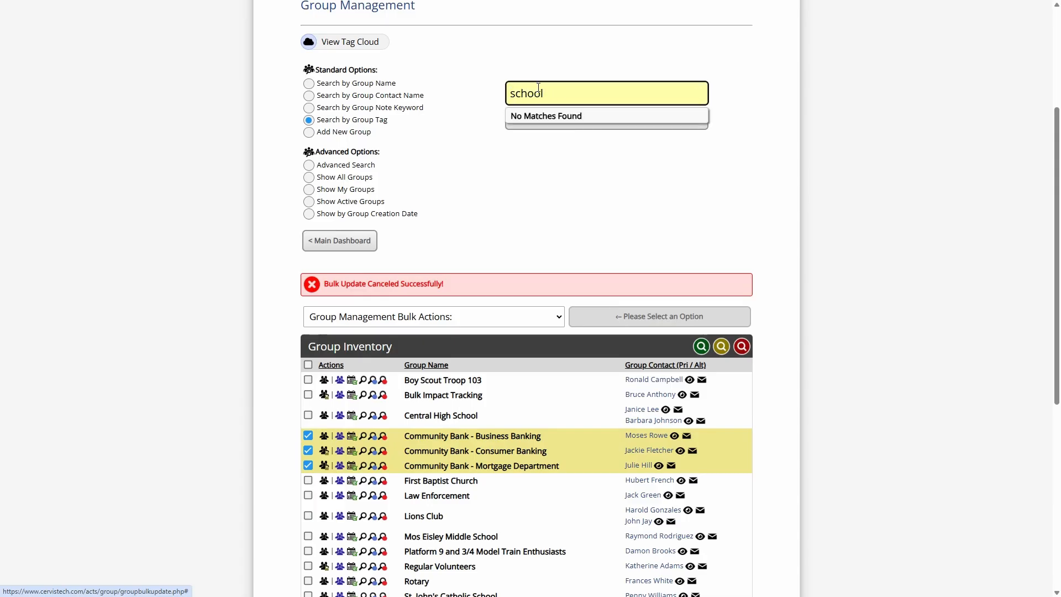
pyautogui.doubleClick(526, 98)
pyautogui.press('BackSpace')
pyautogui.click(474, 94)
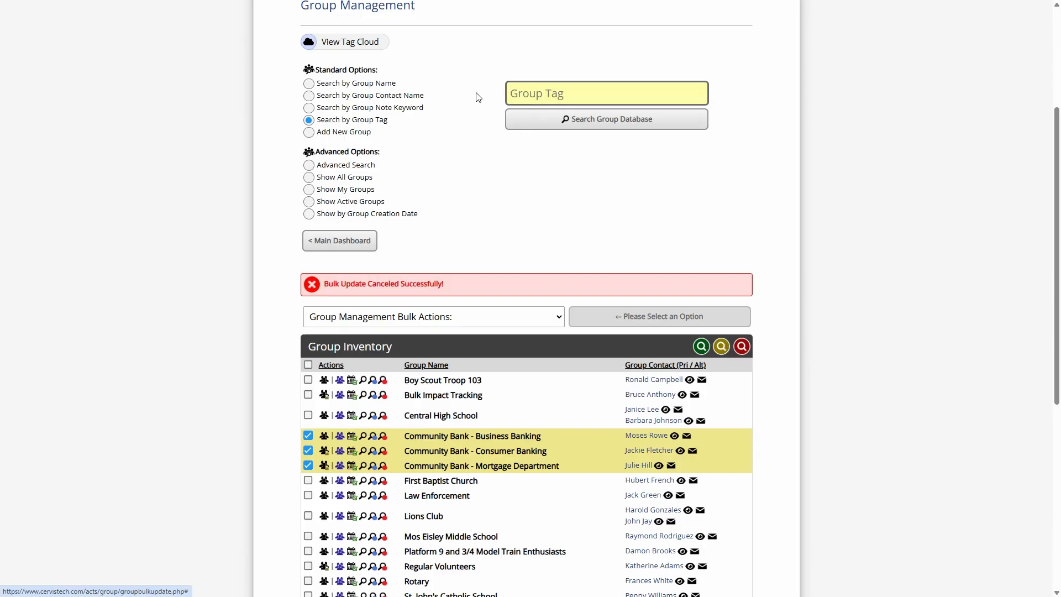
# Step: Deselect the three Community Bank groups in the Group Inventory
pyautogui.scroll(-3, 475, 202)
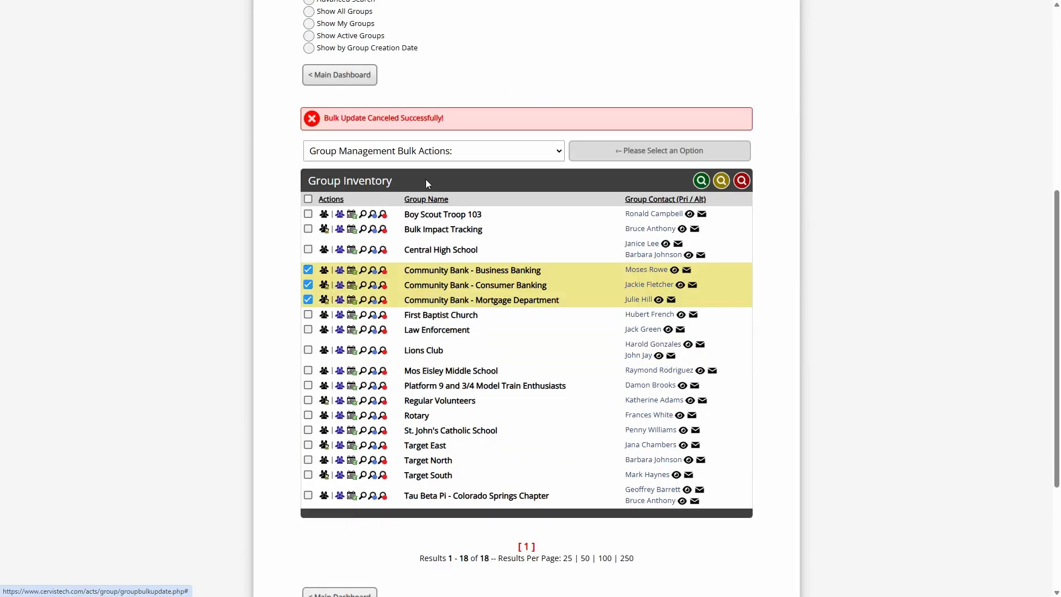
pyautogui.click(308, 271)
pyautogui.click(308, 285)
pyautogui.click(308, 299)
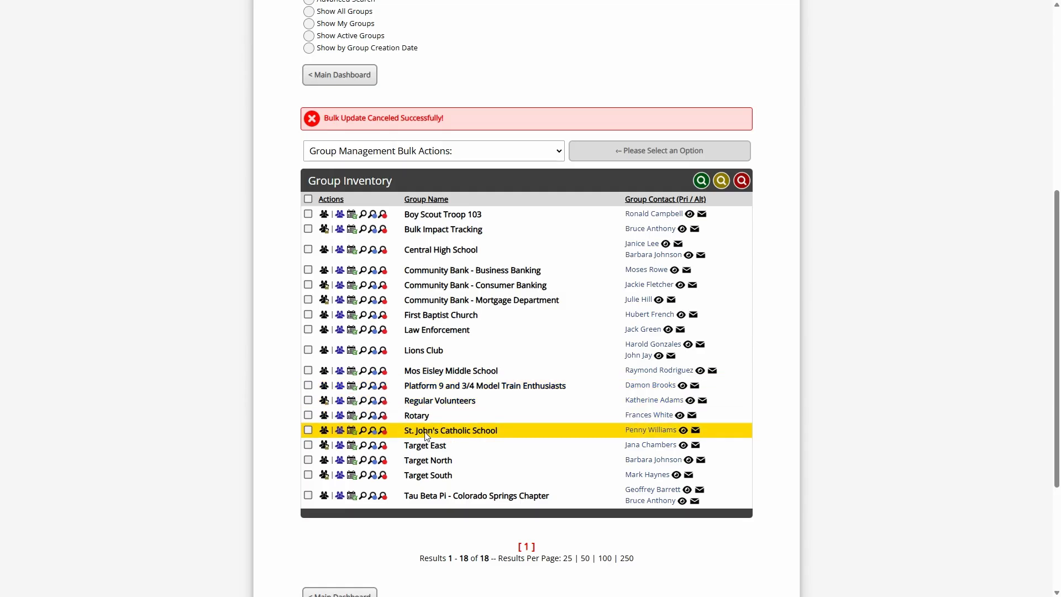
# Step: Open the St. John's Catholic School group for editing, set its Group Status to Inactive and cancel the update
pyautogui.click(342, 434)
pyautogui.tripleClick(321, 280)
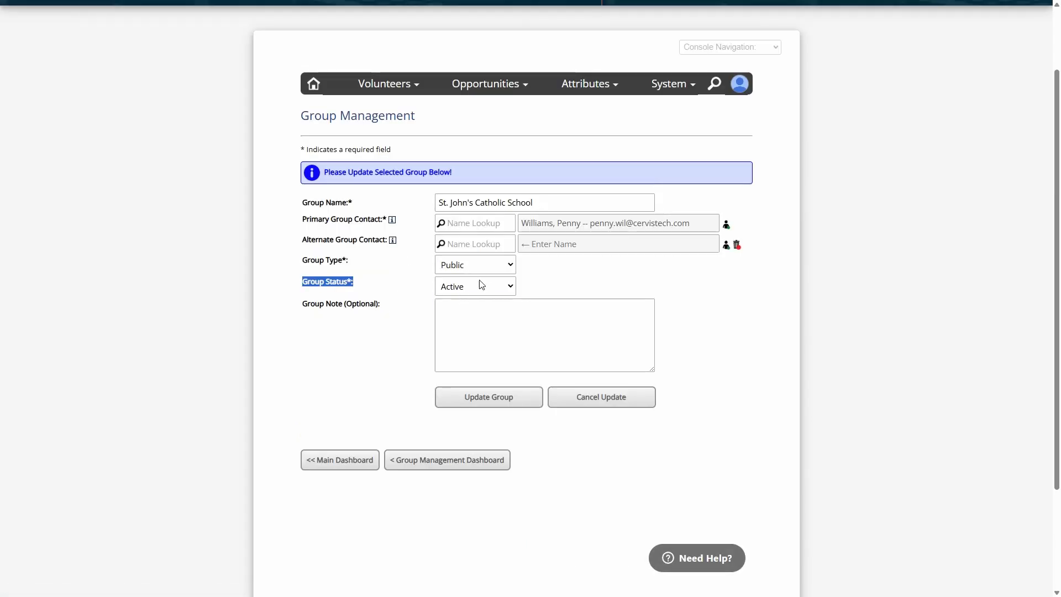
pyautogui.click(479, 286)
pyautogui.click(476, 320)
pyautogui.click(470, 329)
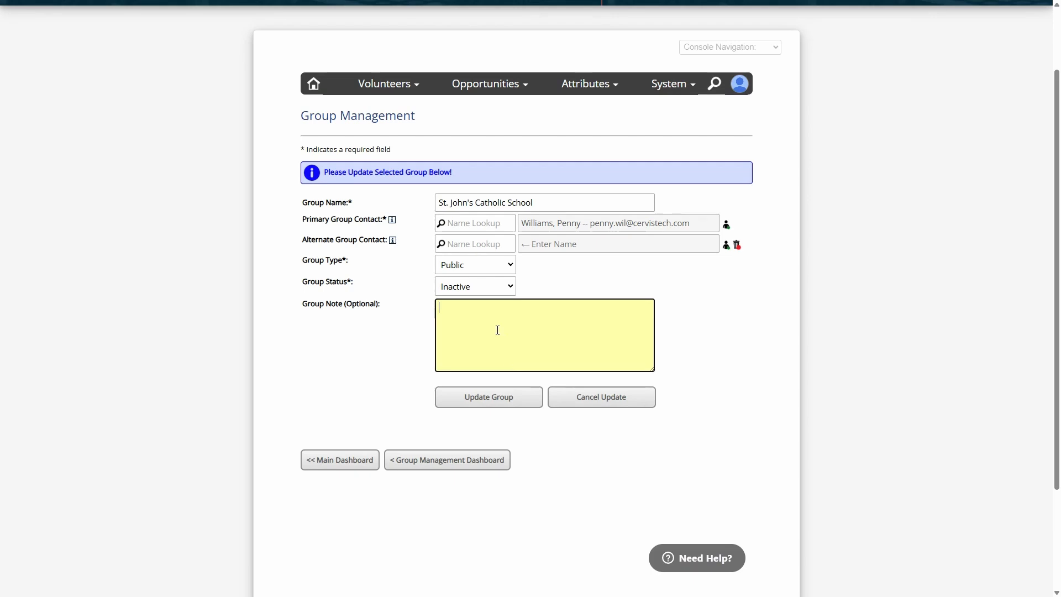
pyautogui.click(590, 408)
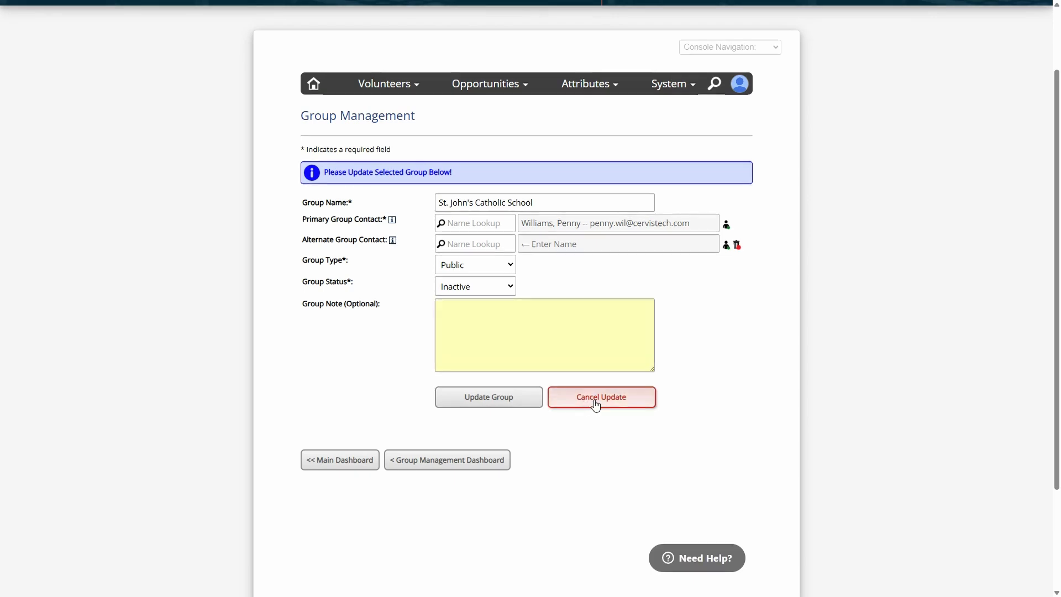
# Step: Return to the main dashboard and open Search / Manage Existing Opportunities
pyautogui.scroll(-4, 486, 320)
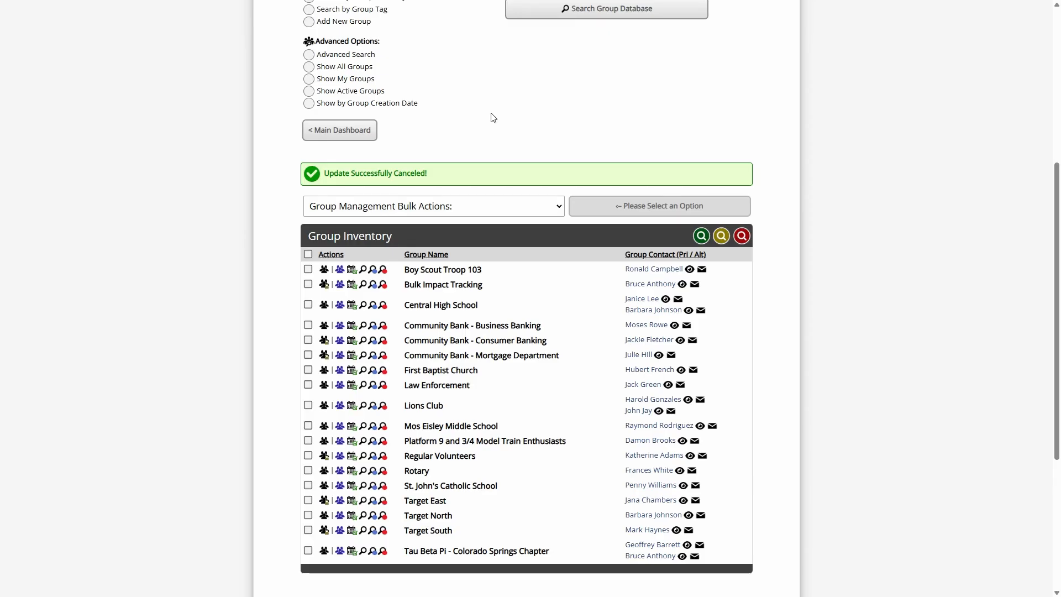
pyautogui.click(359, 134)
pyautogui.scroll(-1, 436, 293)
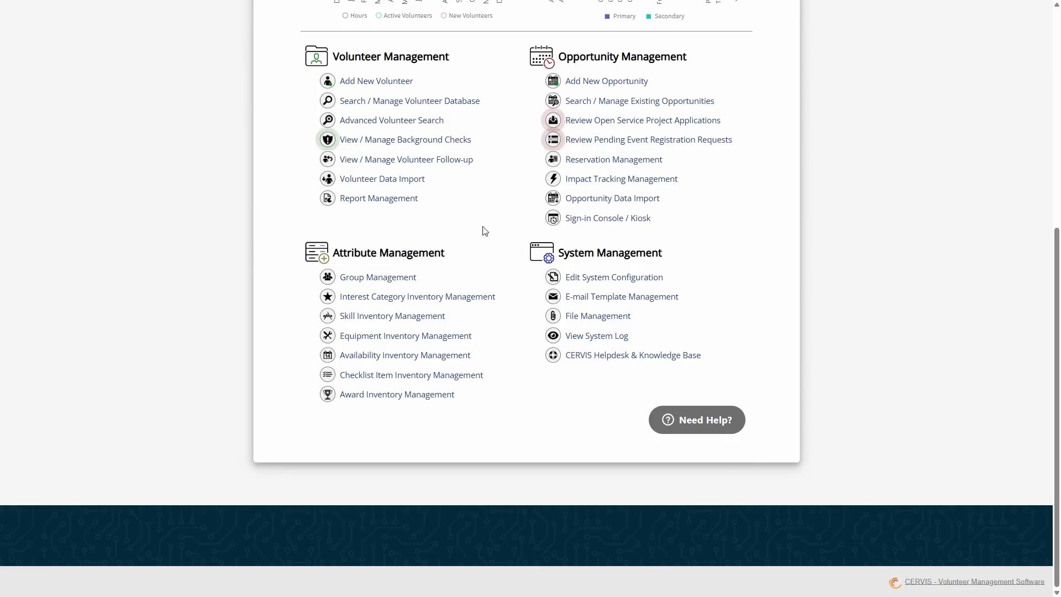
pyautogui.scroll(2, 484, 229)
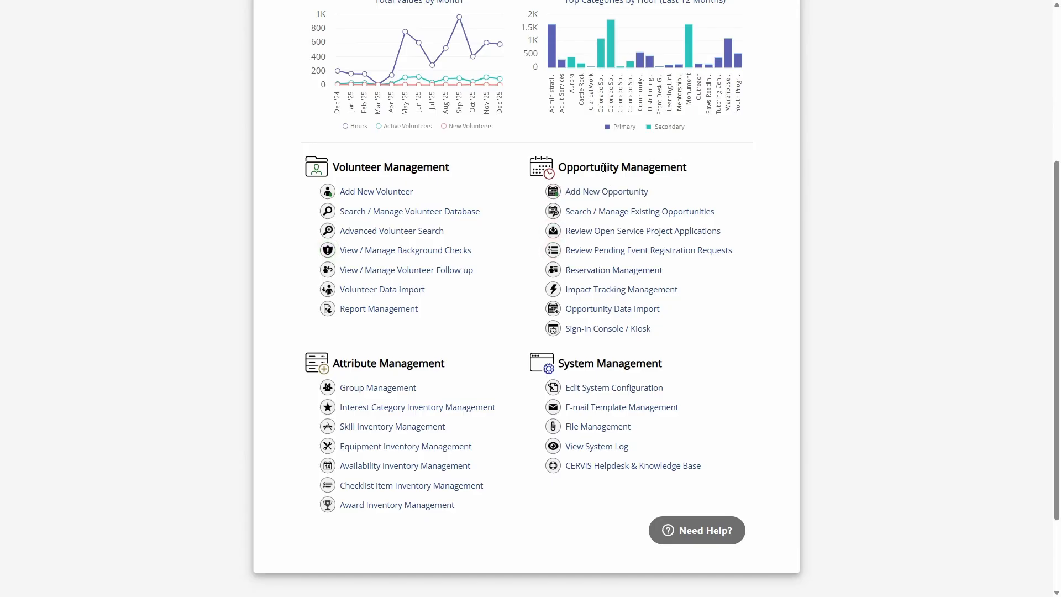
pyautogui.click(593, 212)
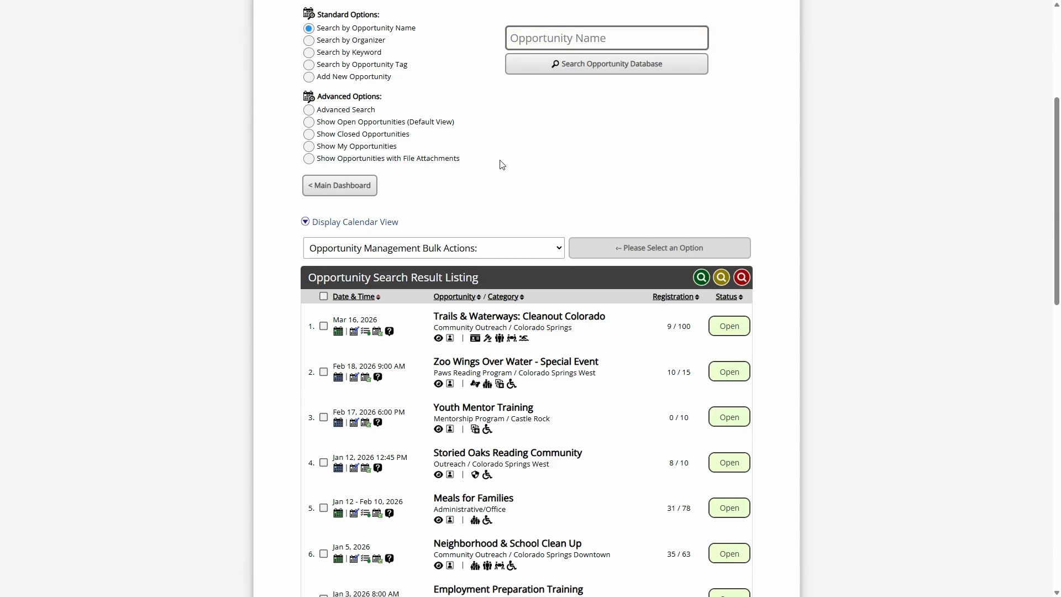
# Step: Search the opportunities by organizer, entering the organizer's first name and choosing the matching suggestion
pyautogui.scroll(2, 497, 166)
pyautogui.click(379, 156)
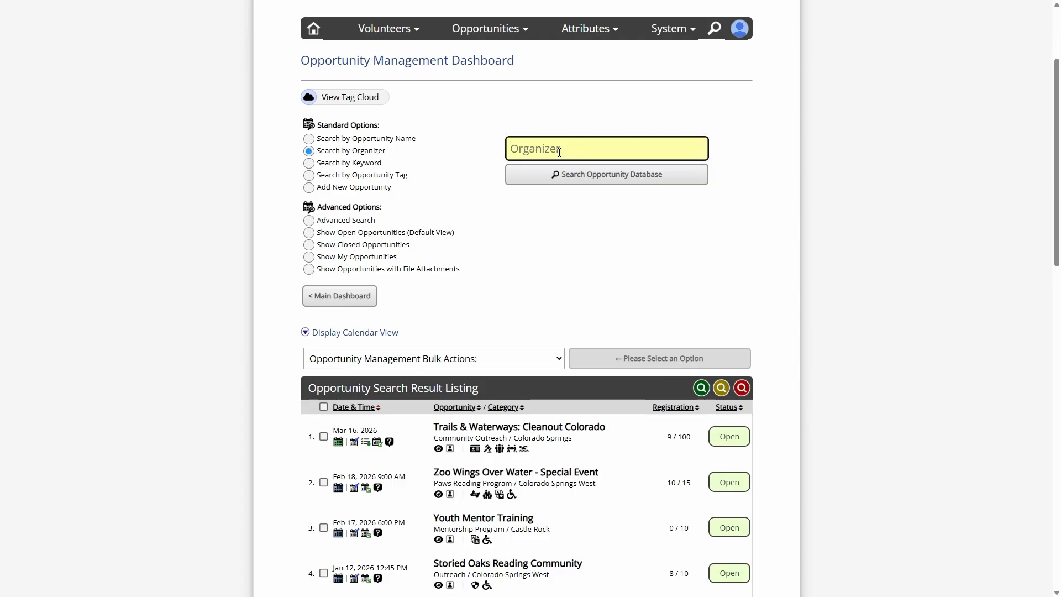
pyautogui.write('Bruce')
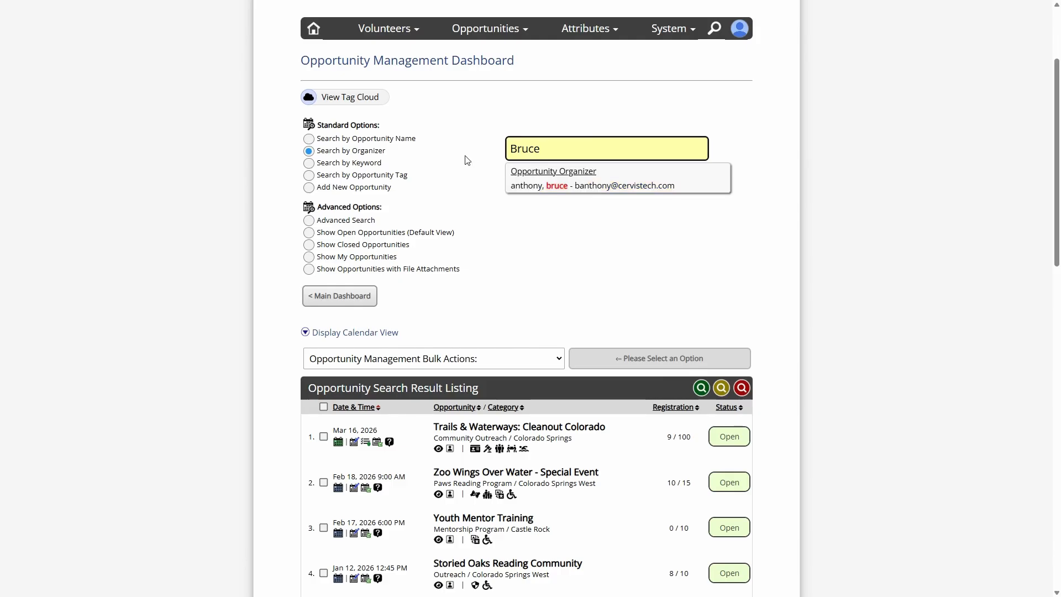
pyautogui.click(561, 188)
pyautogui.click(563, 179)
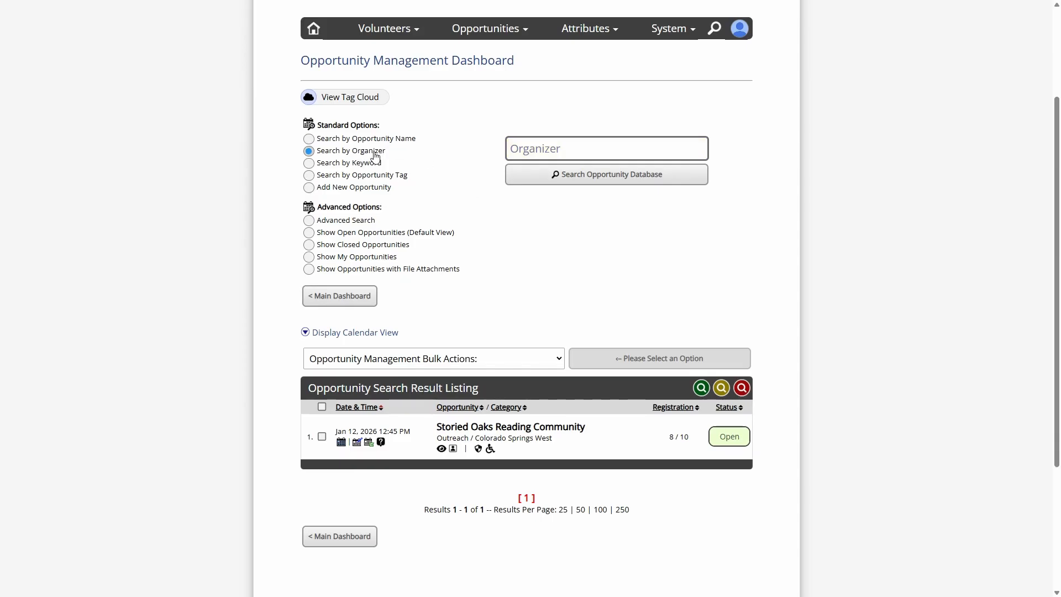
pyautogui.click(561, 154)
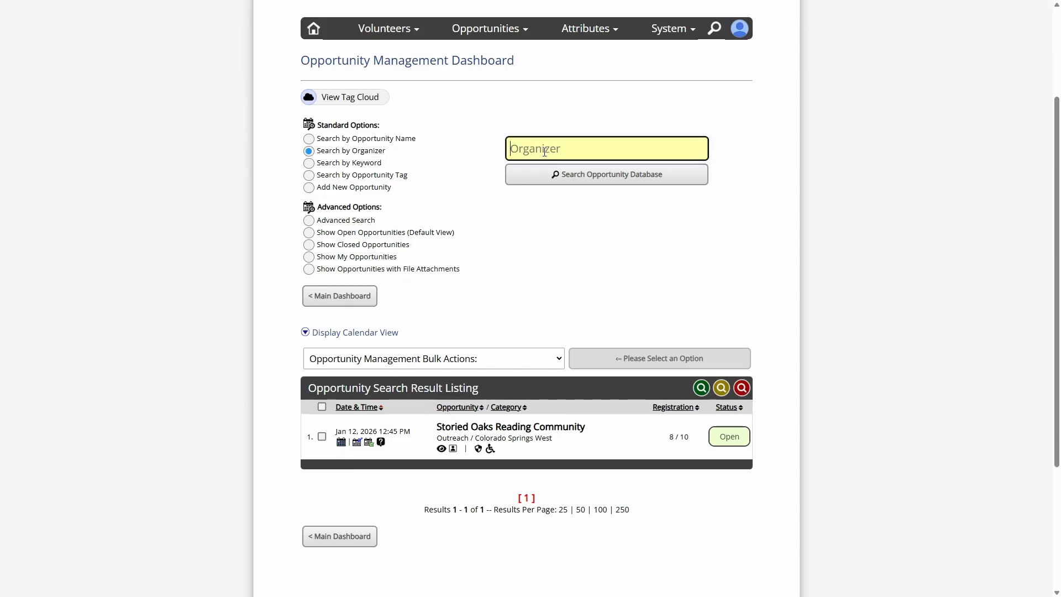
# Step: Run an Advanced Opportunity Search limited to Open status and the same organizer, and review the result listing
pyautogui.click(309, 220)
pyautogui.scroll(-3, 341, 224)
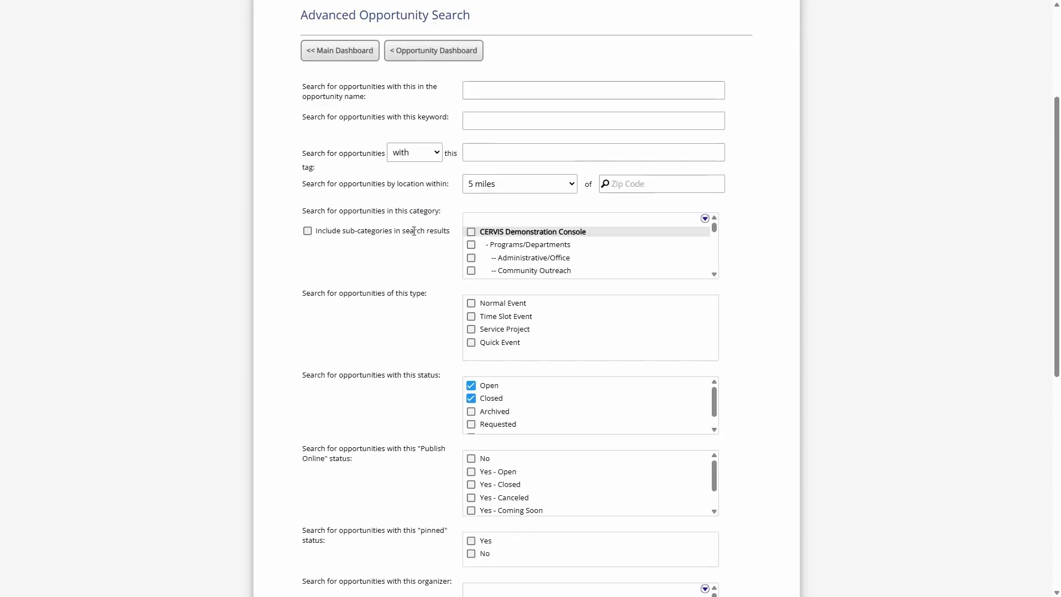
pyautogui.click(471, 278)
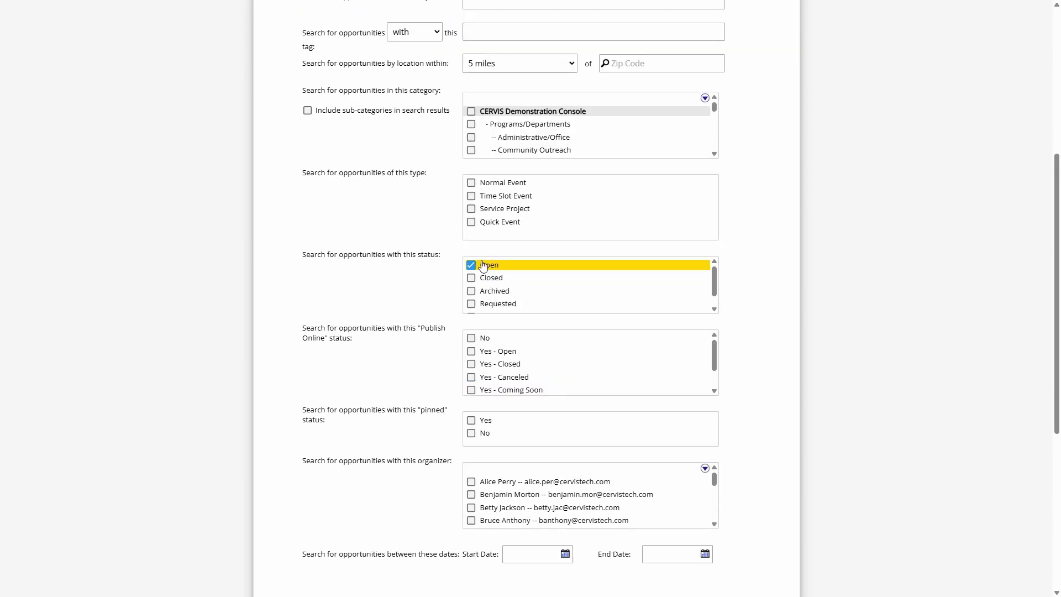
pyautogui.scroll(-2, 405, 306)
pyautogui.scroll(-2, 508, 402)
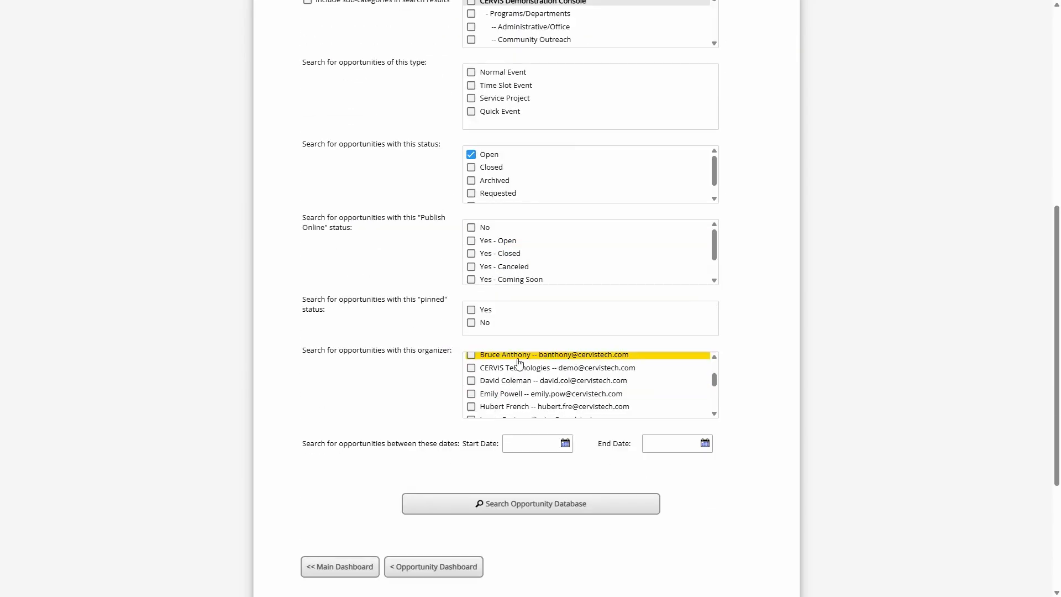
pyautogui.click(509, 356)
pyautogui.click(507, 512)
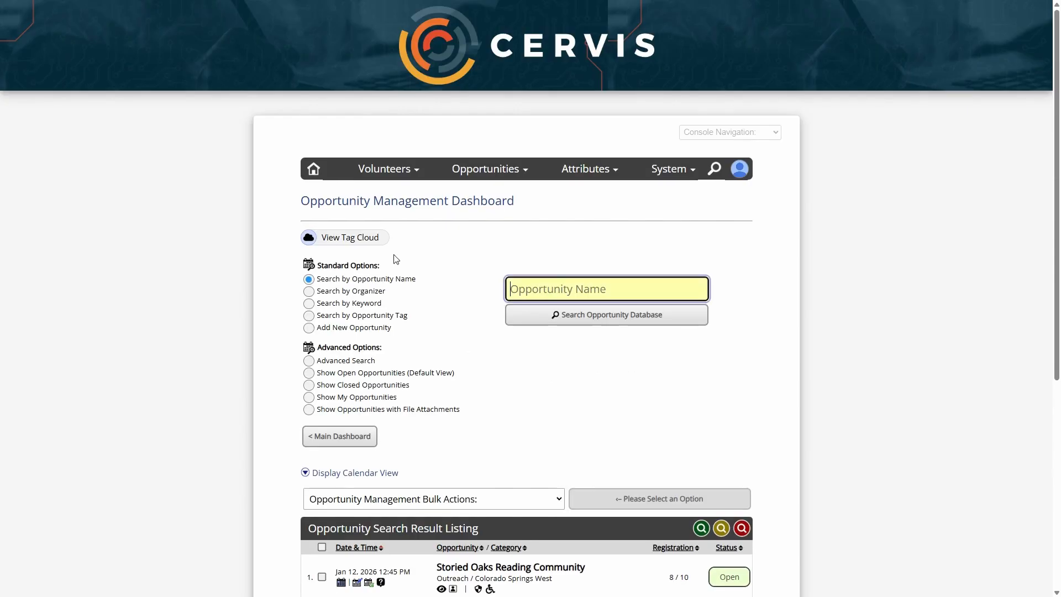
pyautogui.scroll(-3, 529, 215)
pyautogui.scroll(-1, 528, 217)
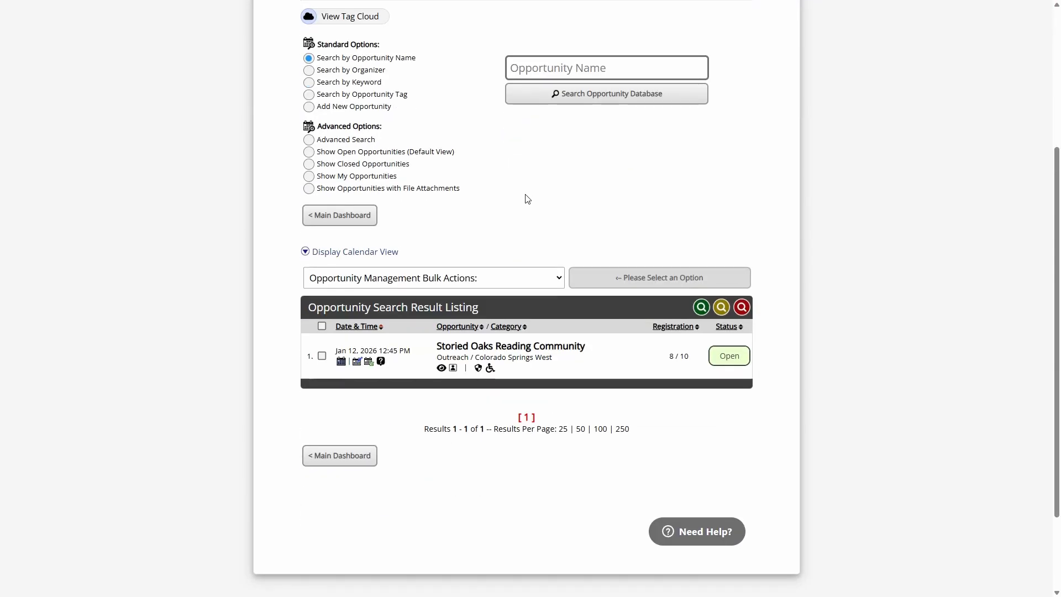
# Step: Select the Storied Oaks Reading Community opportunity and choose the Update / Edit Selected Opportunities bulk action
pyautogui.scroll(2, 527, 199)
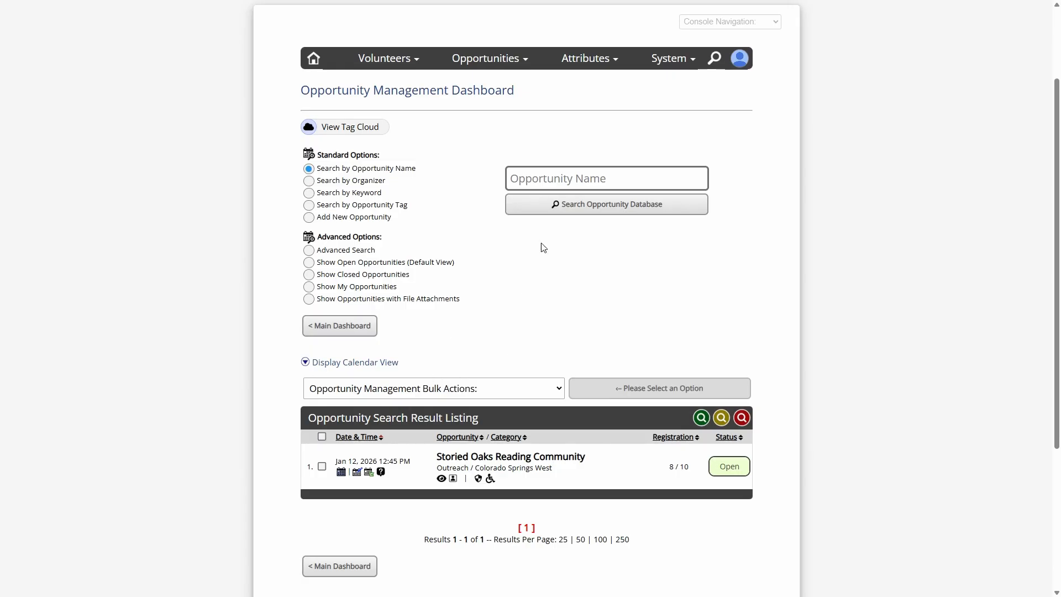
pyautogui.scroll(-2, 513, 350)
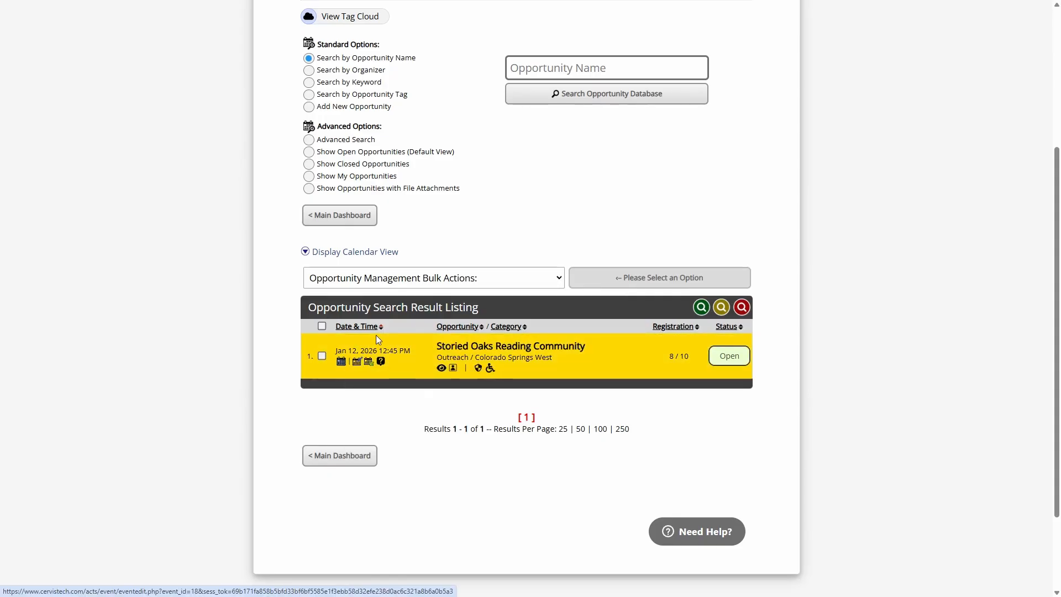
pyautogui.click(323, 324)
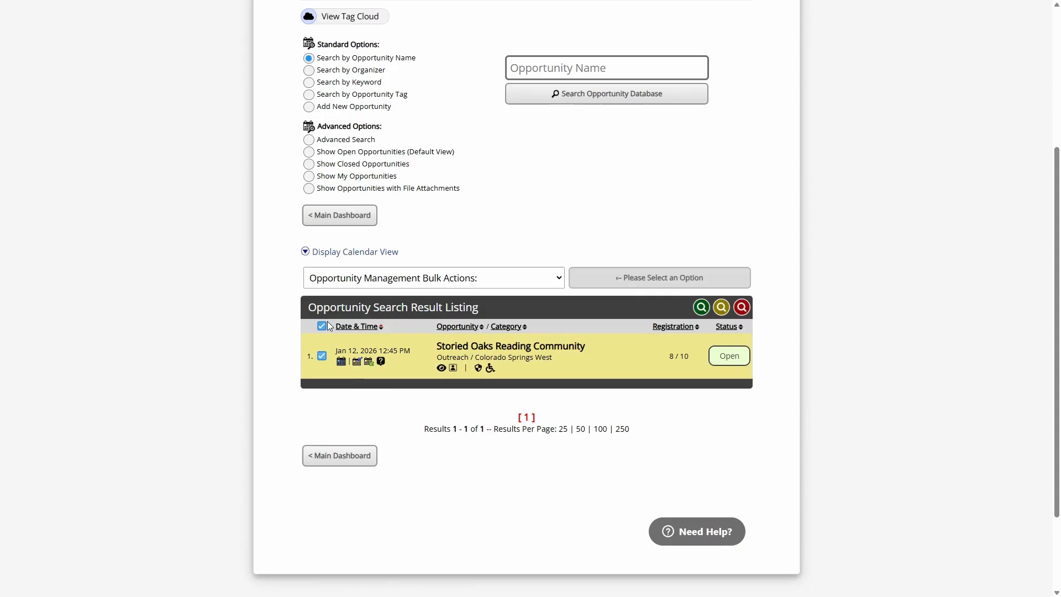
pyautogui.click(434, 278)
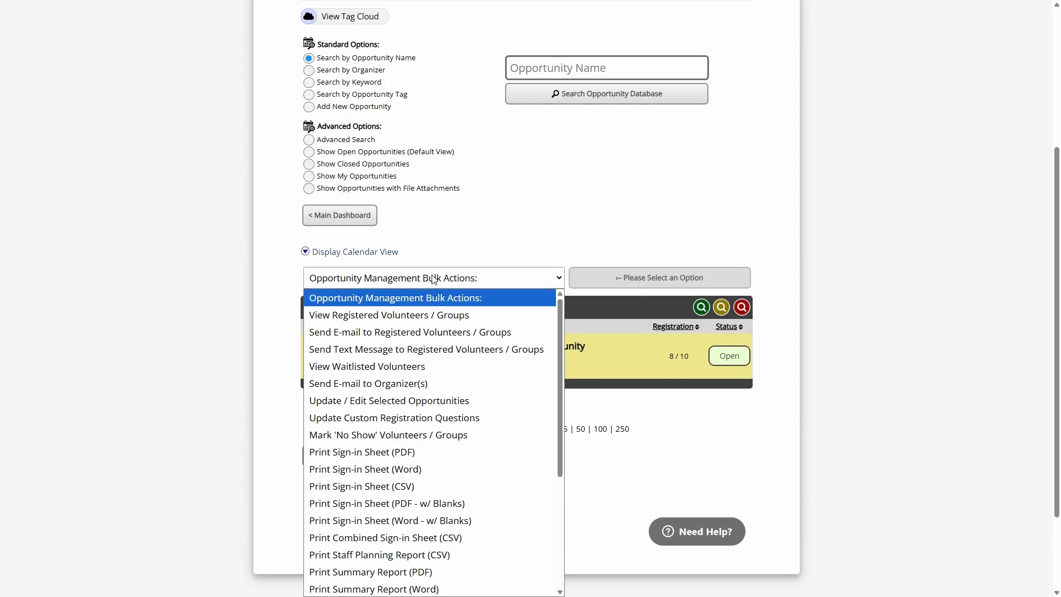
pyautogui.click(372, 400)
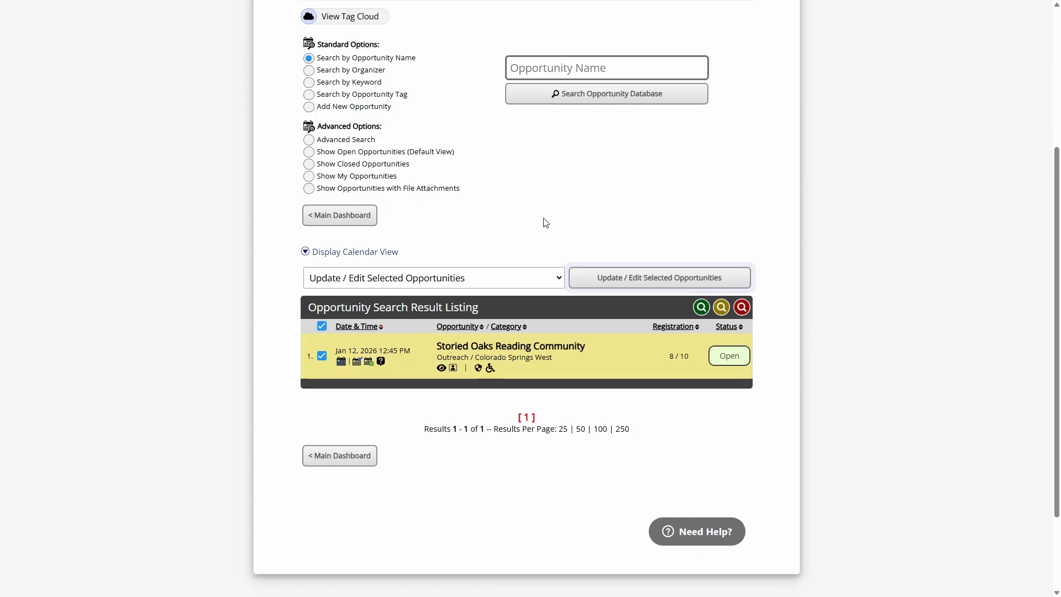
# Step: Show the open opportunities in the default view and bring up their result listing
pyautogui.click(374, 152)
pyautogui.scroll(-2, 544, 166)
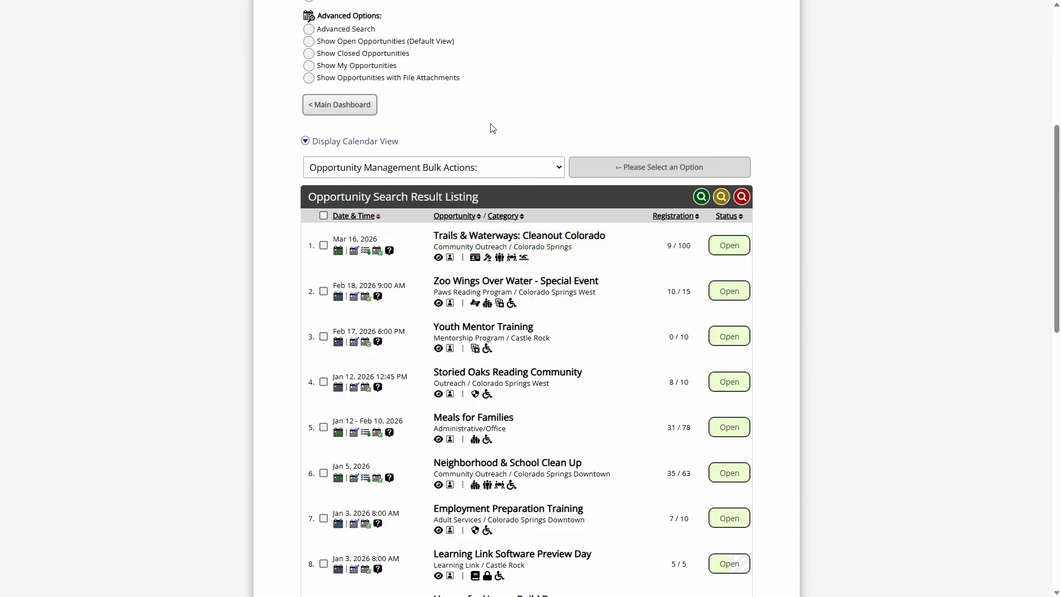
# Step: Check the organizer information of the first four opportunities in the result listing
pyautogui.moveTo(451, 260)
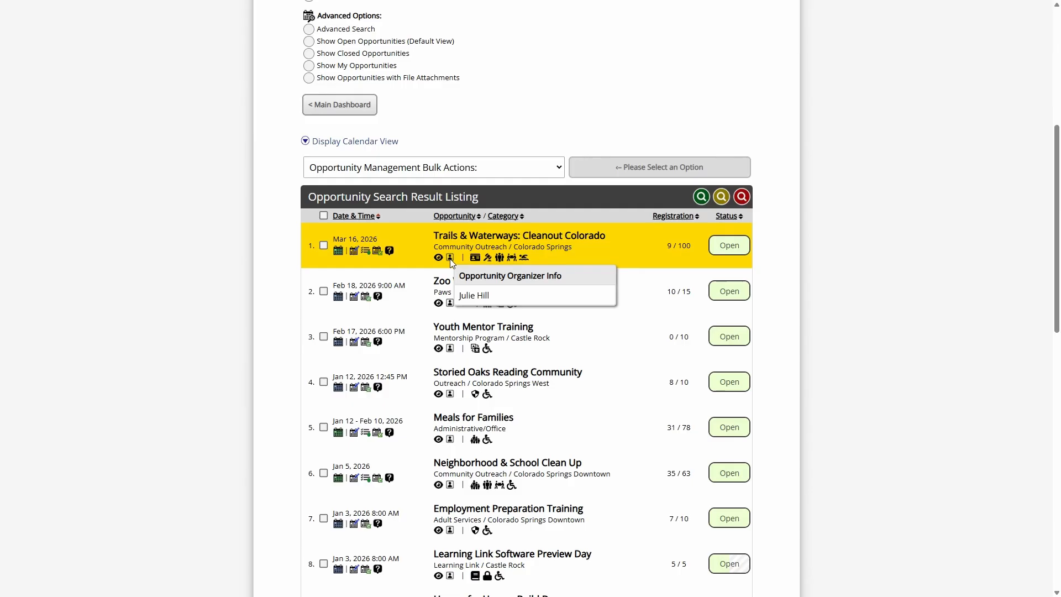
pyautogui.moveTo(451, 305)
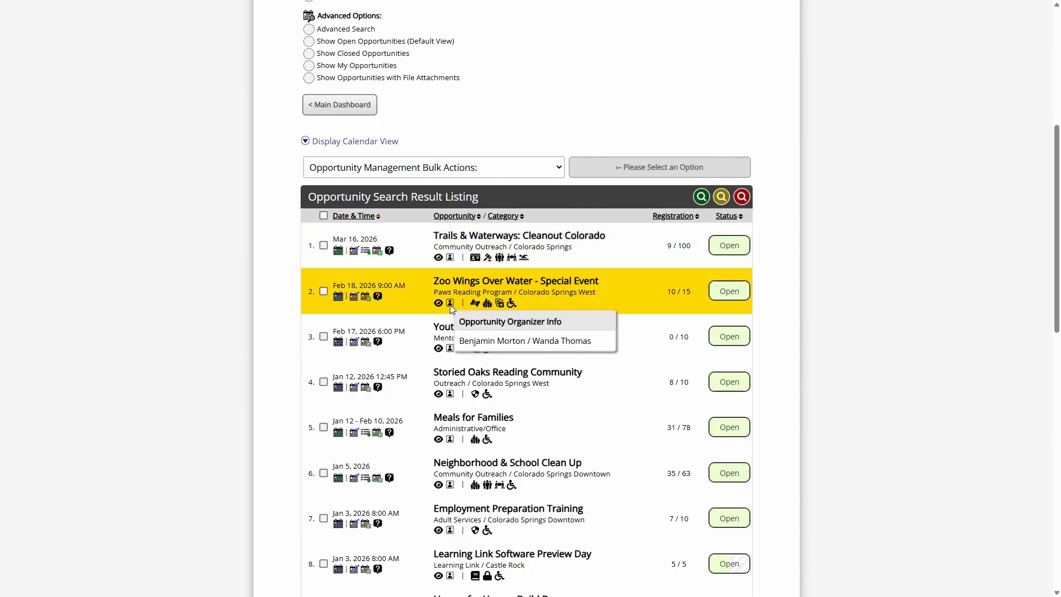
pyautogui.moveTo(452, 348)
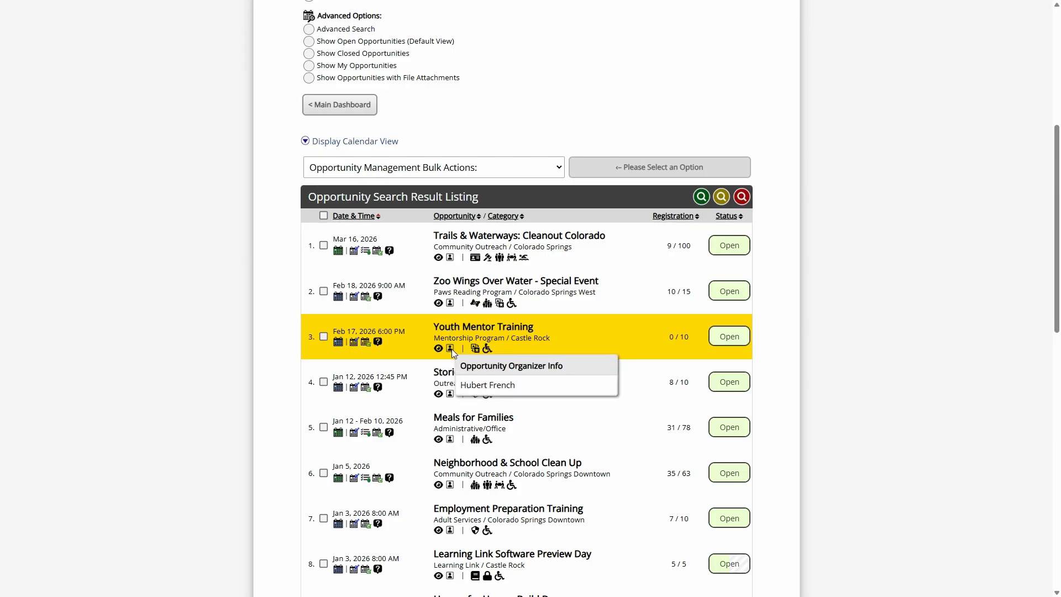
pyautogui.moveTo(450, 394)
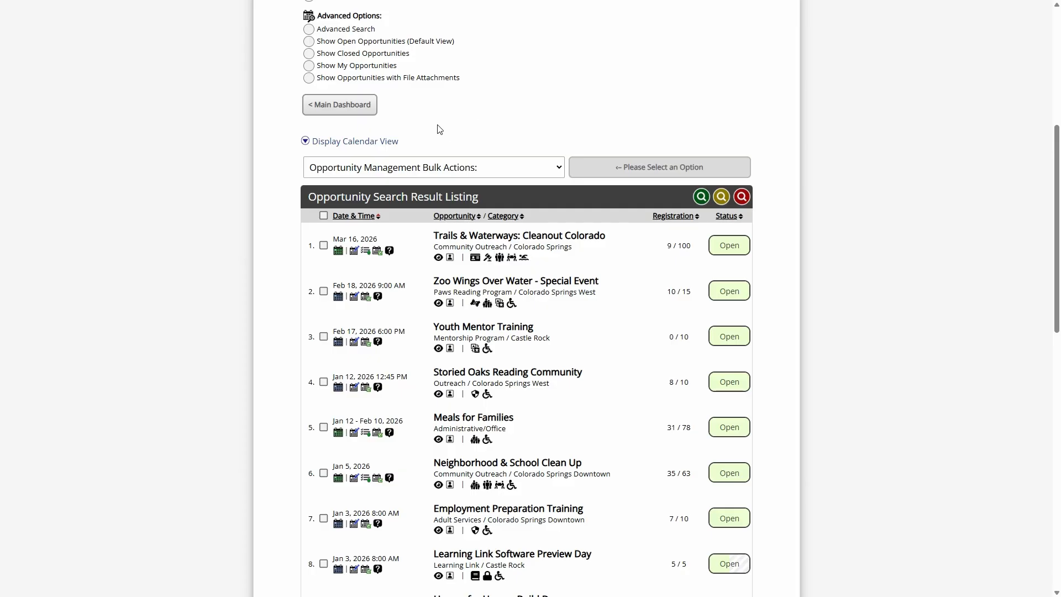
# Step: Show the closed opportunities and open volunteer registration for the December 3, 2025 Employment Preparation Training
pyautogui.scroll(1, 451, 125)
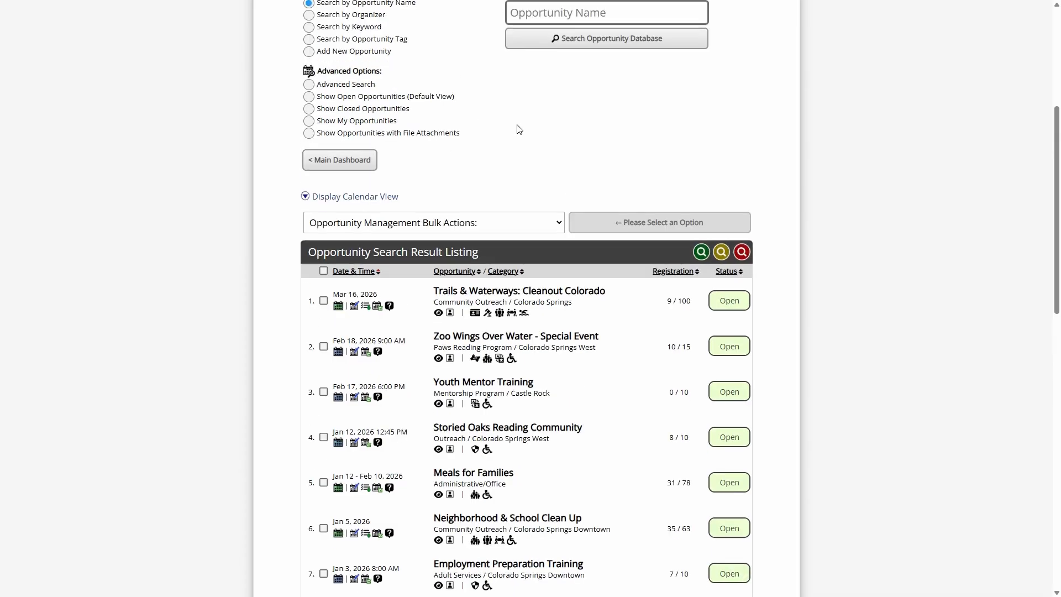
pyautogui.click(393, 110)
pyautogui.scroll(-2, 551, 147)
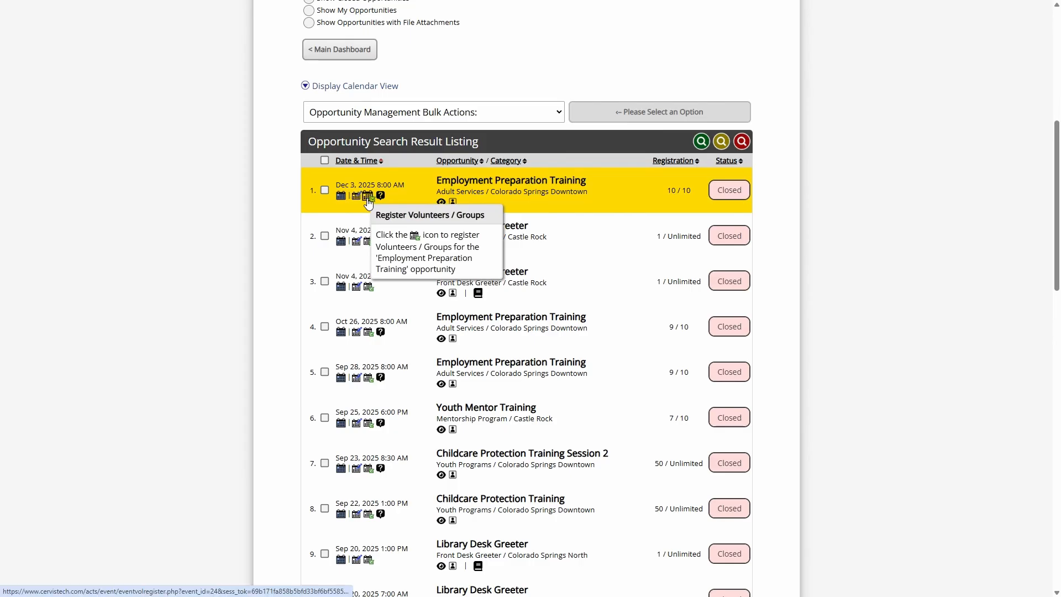
pyautogui.click(451, 202)
pyautogui.scroll(2, 464, 217)
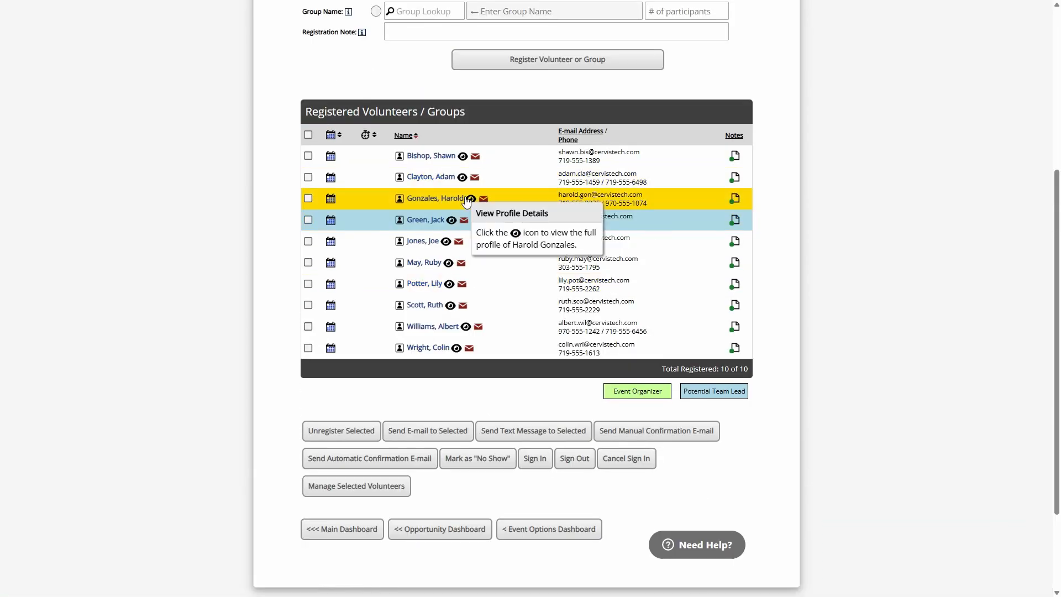
# Step: Mark the third registered volunteer as a "No Show" for this training and confirm the action
pyautogui.click(308, 198)
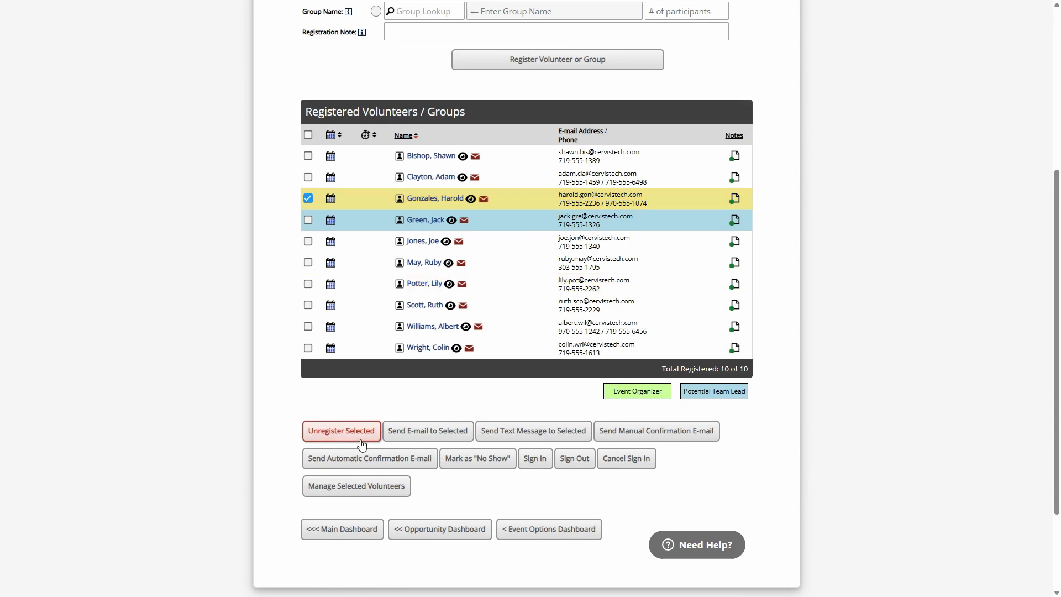
pyautogui.click(478, 458)
pyautogui.click(486, 420)
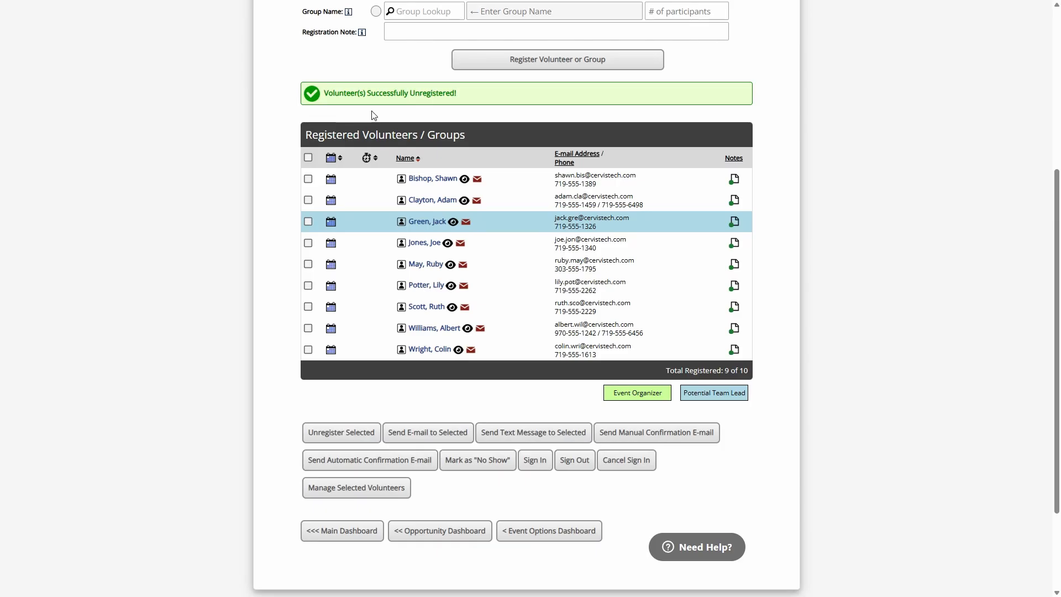
# Step: Return through the event options to the opportunity dashboard and show the open opportunities in the default view
pyautogui.scroll(5, 374, 116)
pyautogui.moveTo(381, 114)
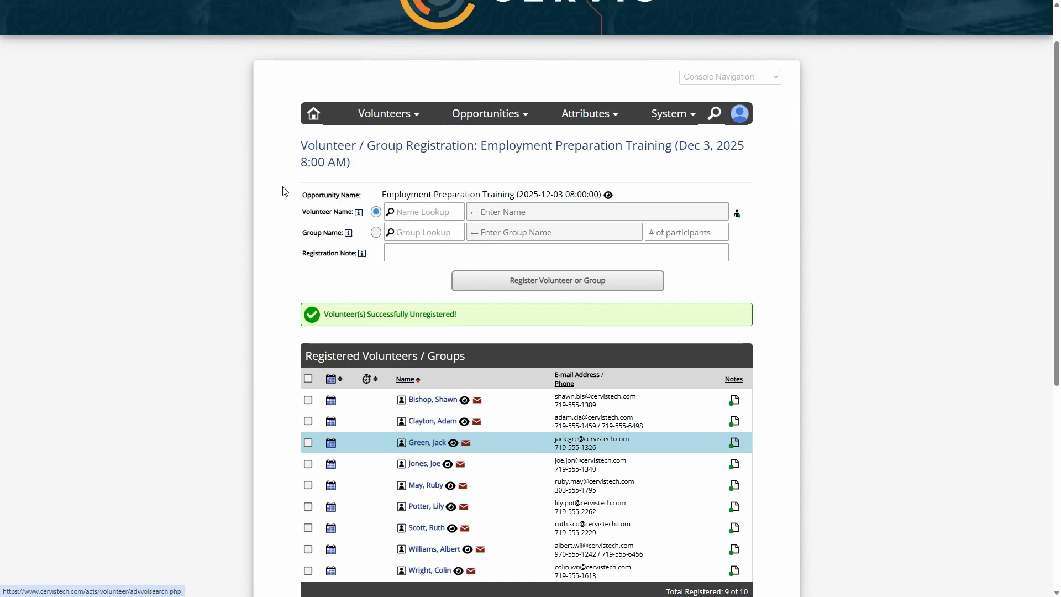
pyautogui.scroll(-5, 333, 293)
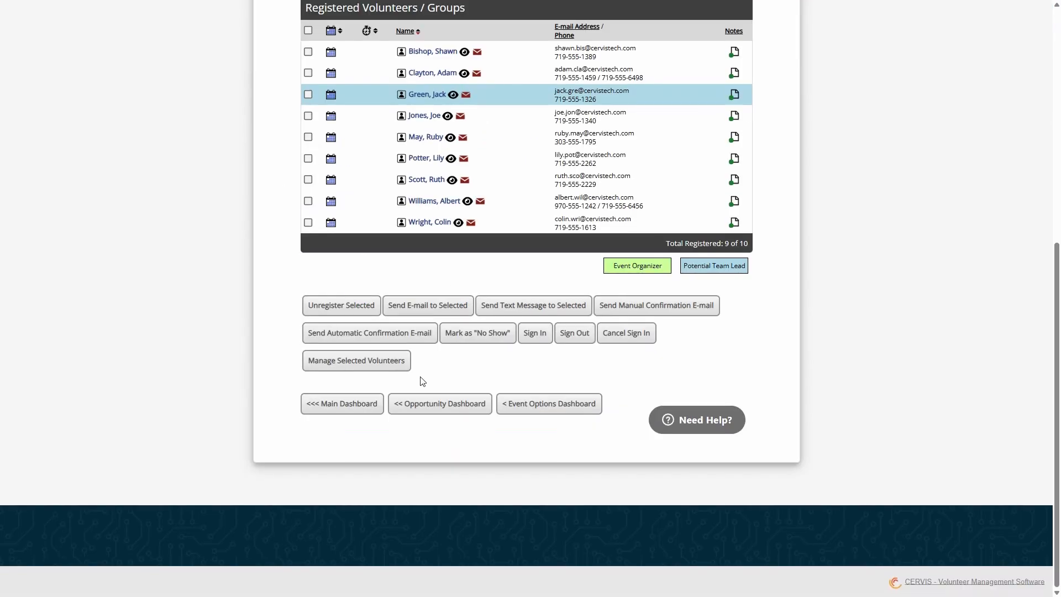
pyautogui.click(533, 410)
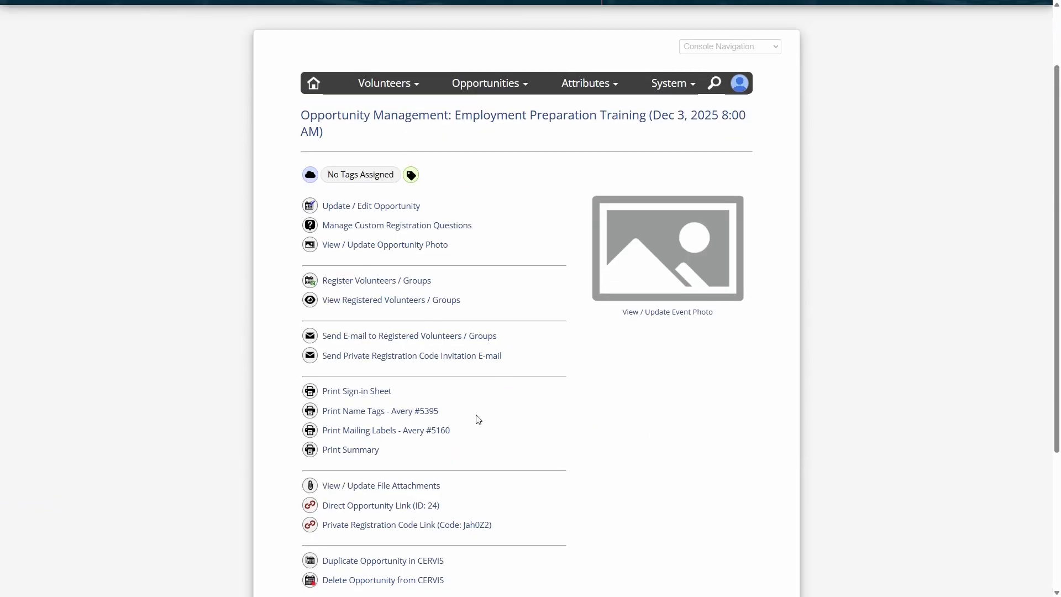
pyautogui.scroll(-4, 475, 419)
pyautogui.click(461, 404)
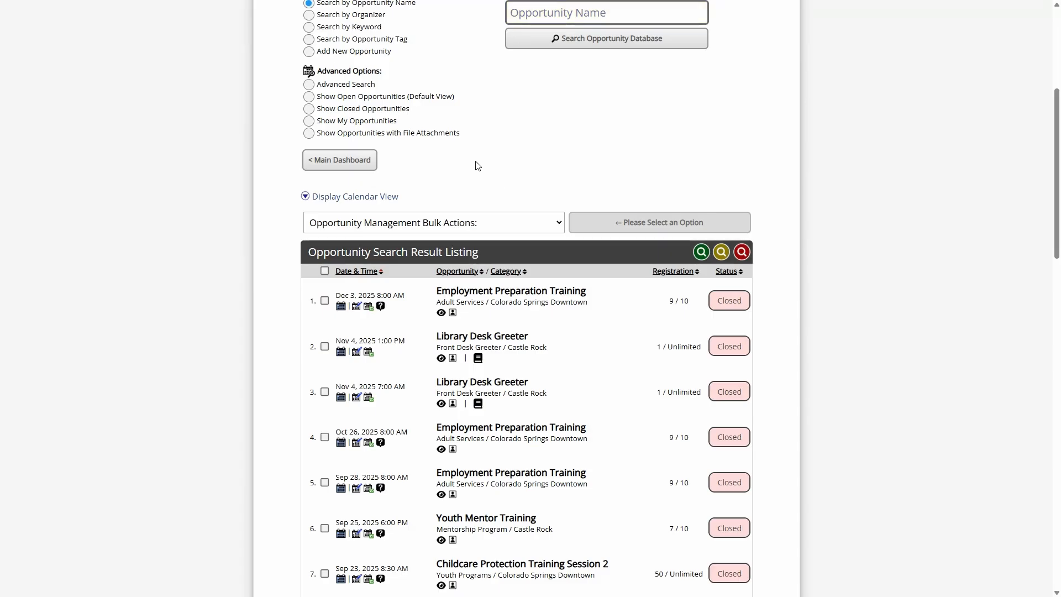
pyautogui.click(392, 102)
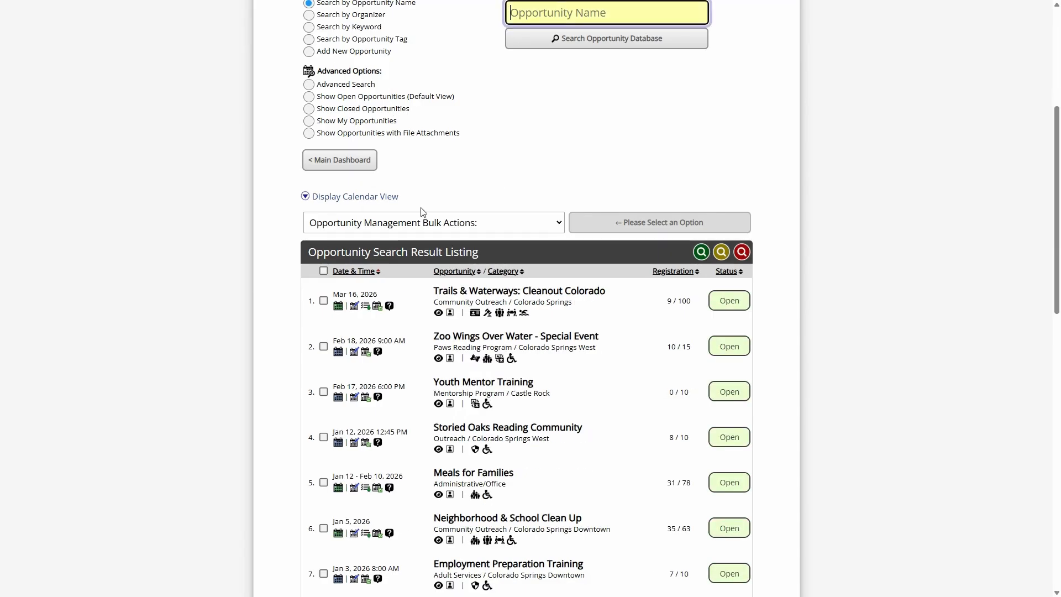
# Step: Select all listed open opportunities and run the Mark 'No Show' Volunteers / Groups bulk action
pyautogui.click(323, 271)
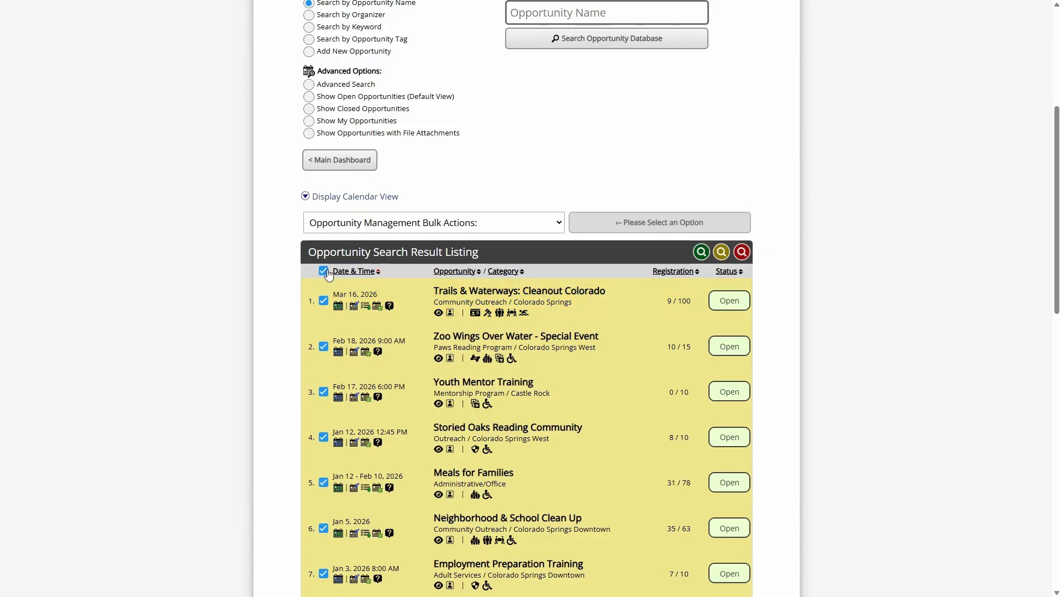
pyautogui.click(364, 224)
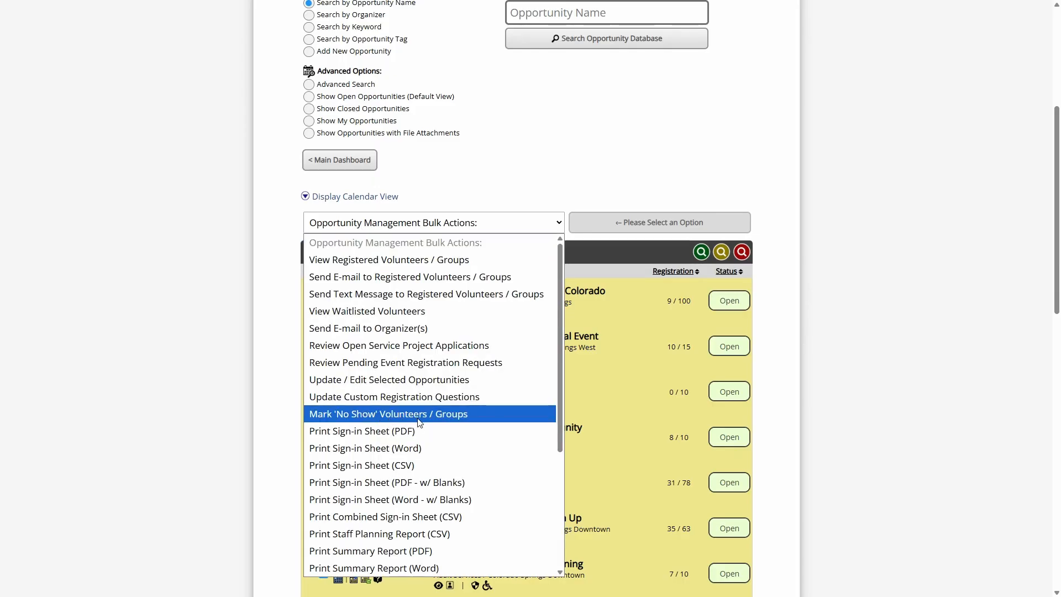
pyautogui.click(394, 420)
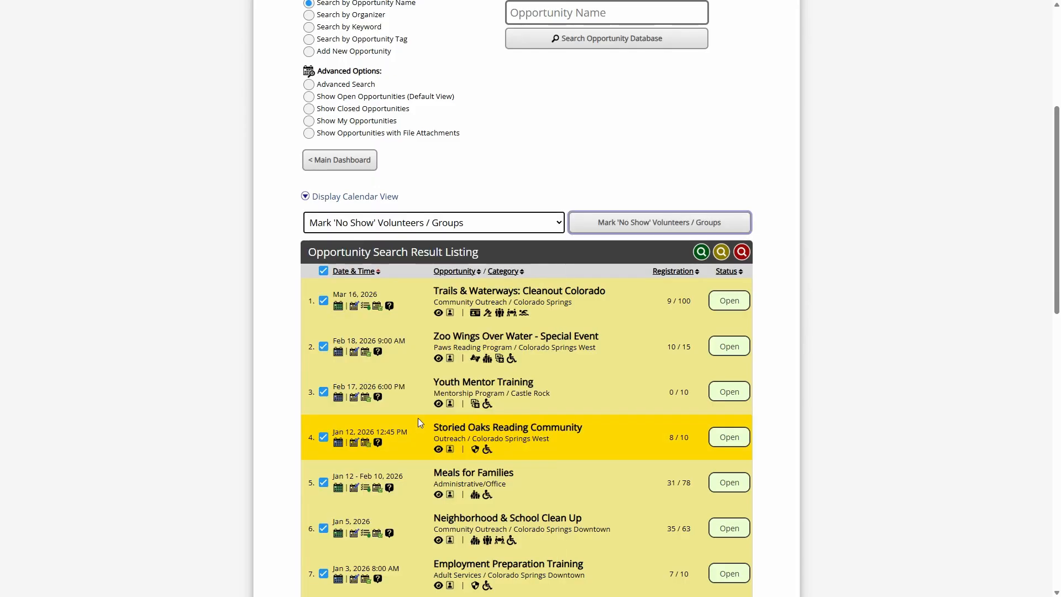
pyautogui.click(638, 232)
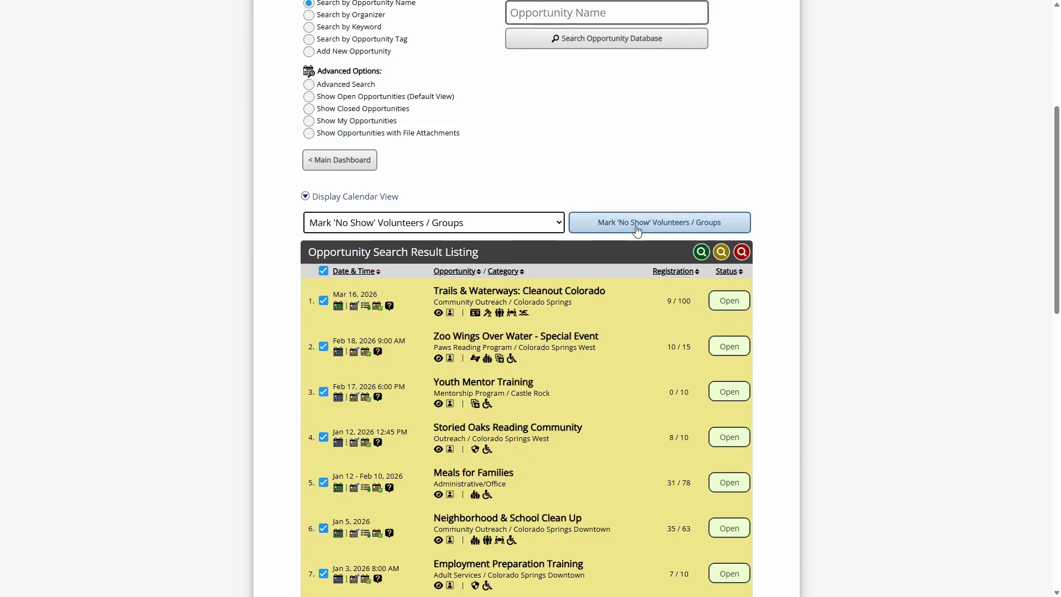
pyautogui.click(638, 232)
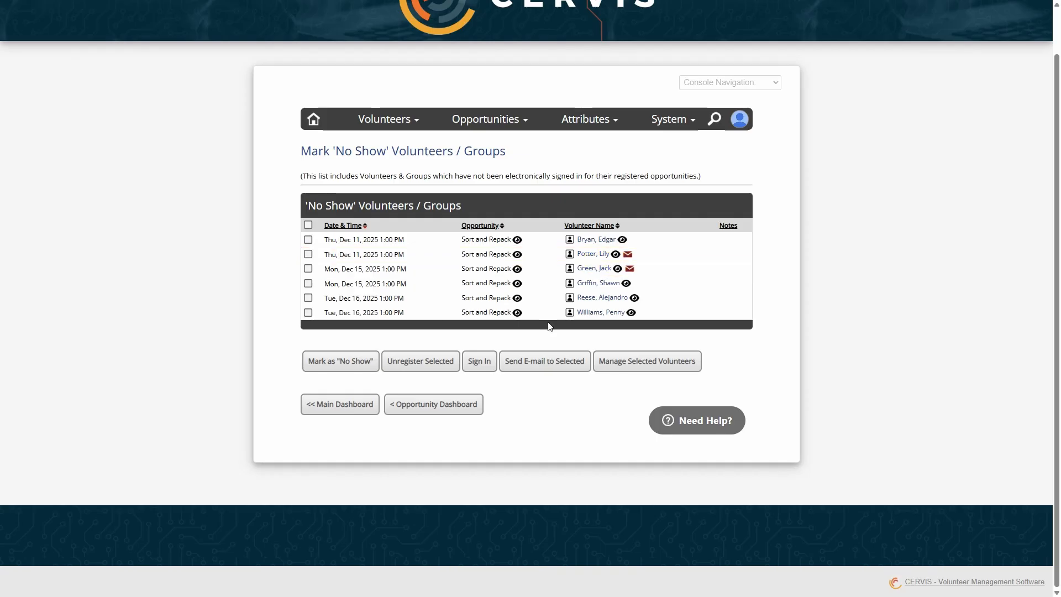
# Step: Sign in the second volunteer listed for Sort and Repack on December 15, 2025, and select all remaining volunteers
pyautogui.click(307, 282)
pyautogui.click(480, 362)
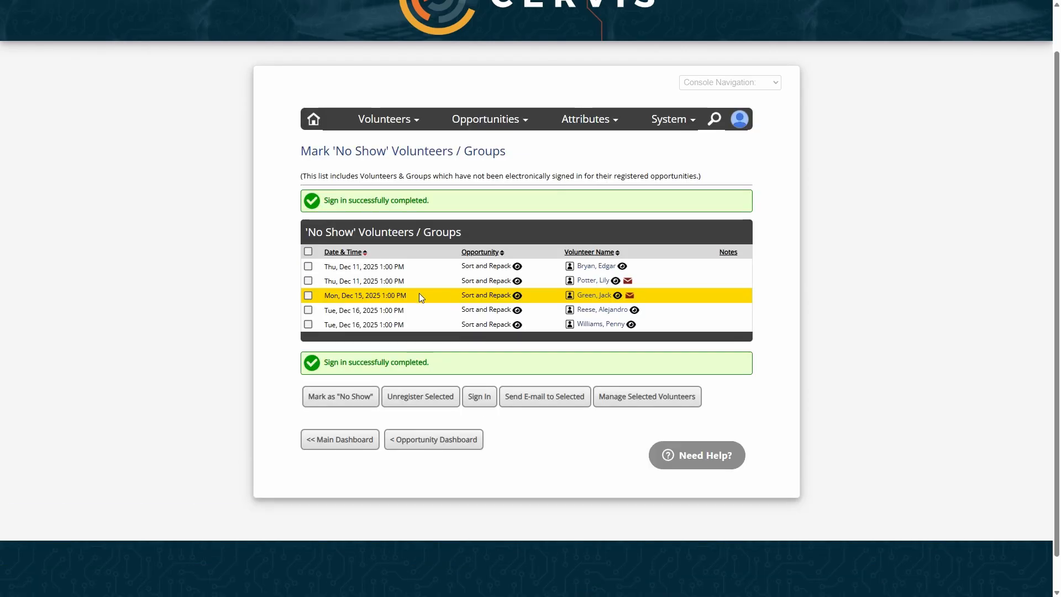
pyautogui.click(308, 251)
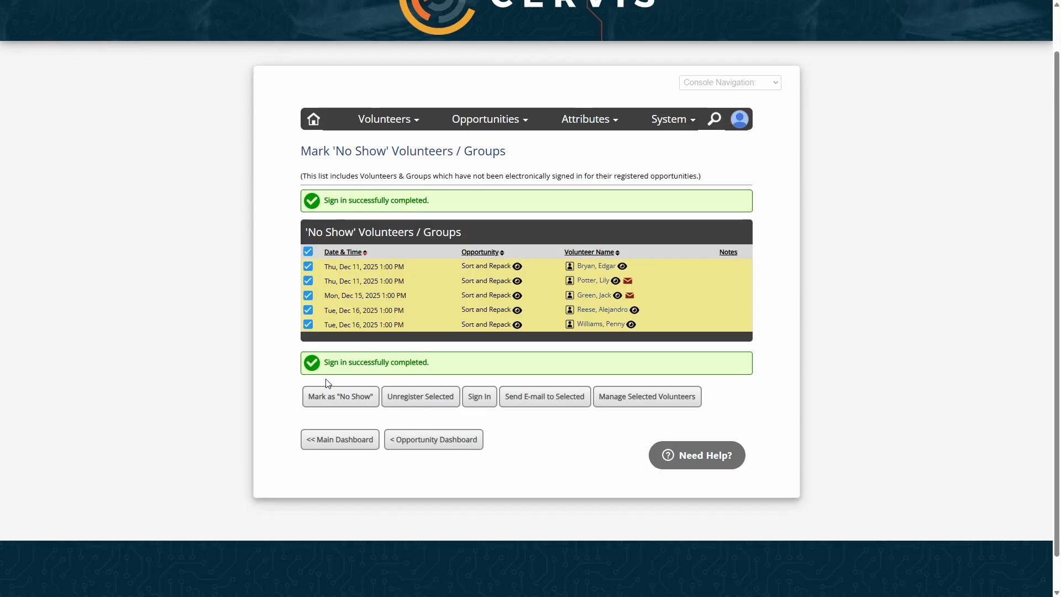
# Step: Return to the opportunity dashboard and clear the selection of all listed opportunities
pyautogui.click(456, 445)
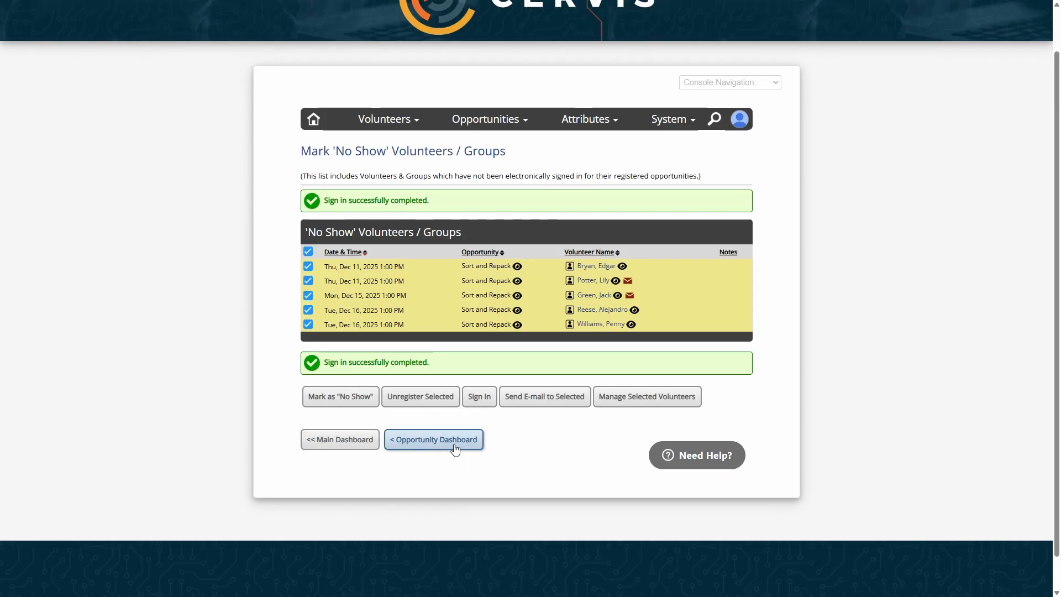
pyautogui.scroll(-3, 497, 370)
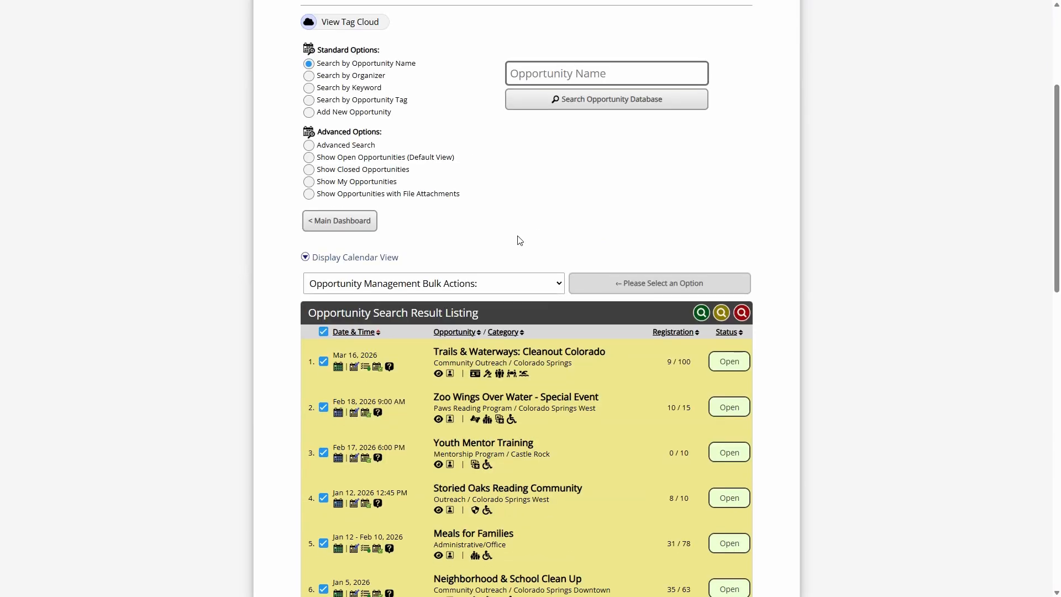
pyautogui.scroll(-3, 486, 265)
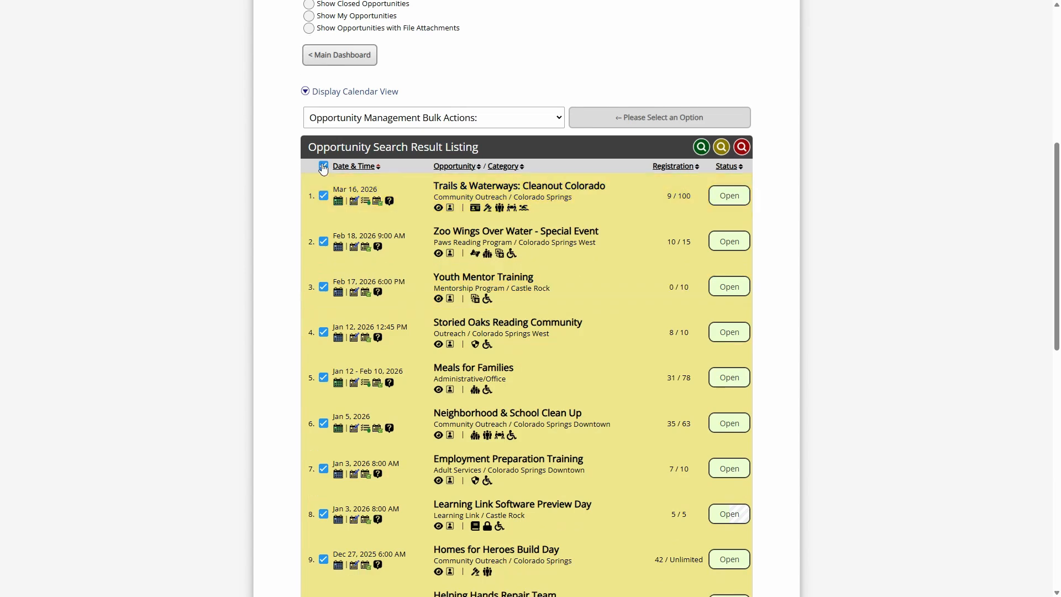
pyautogui.click(322, 168)
# Step: Review the full listing of open opportunities, including their dates, categories and registration numbers
pyautogui.scroll(-7, 292, 221)
pyautogui.scroll(-4, 304, 254)
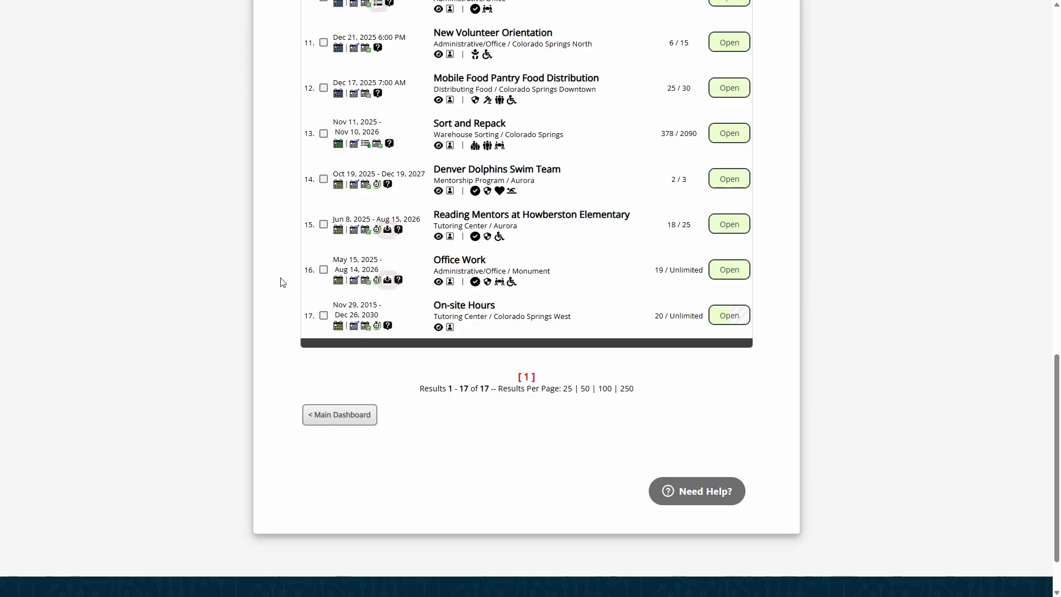
pyautogui.scroll(1, 525, 252)
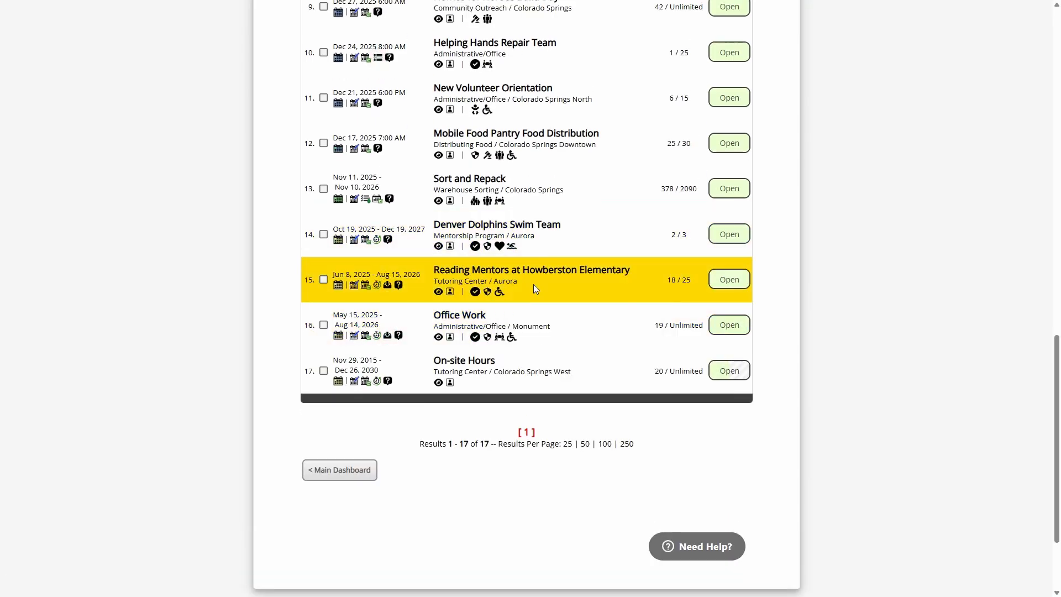
pyautogui.scroll(3, 540, 265)
pyautogui.scroll(3, 539, 266)
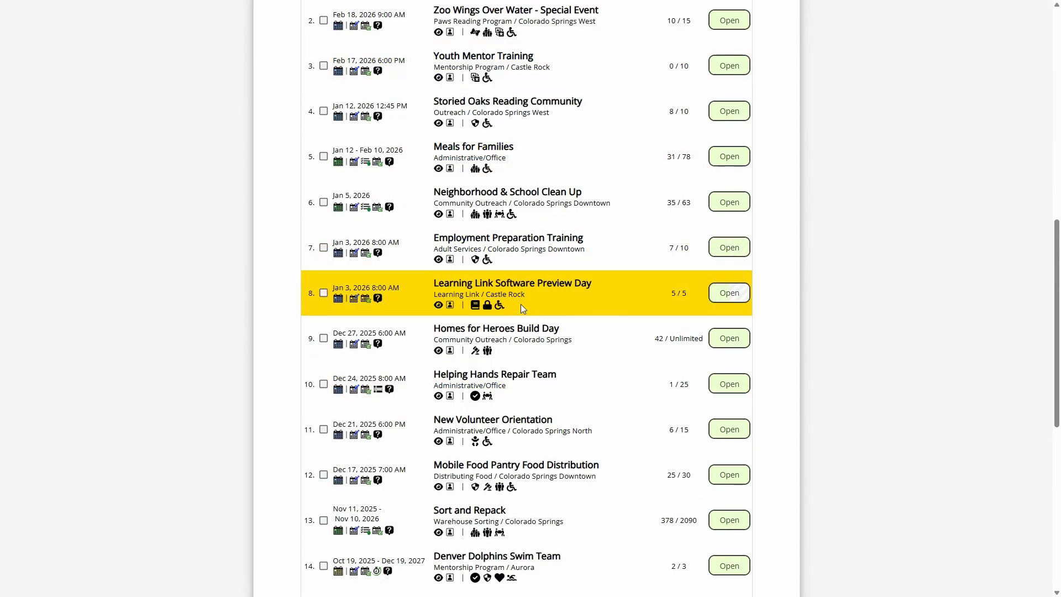
pyautogui.scroll(3, 525, 305)
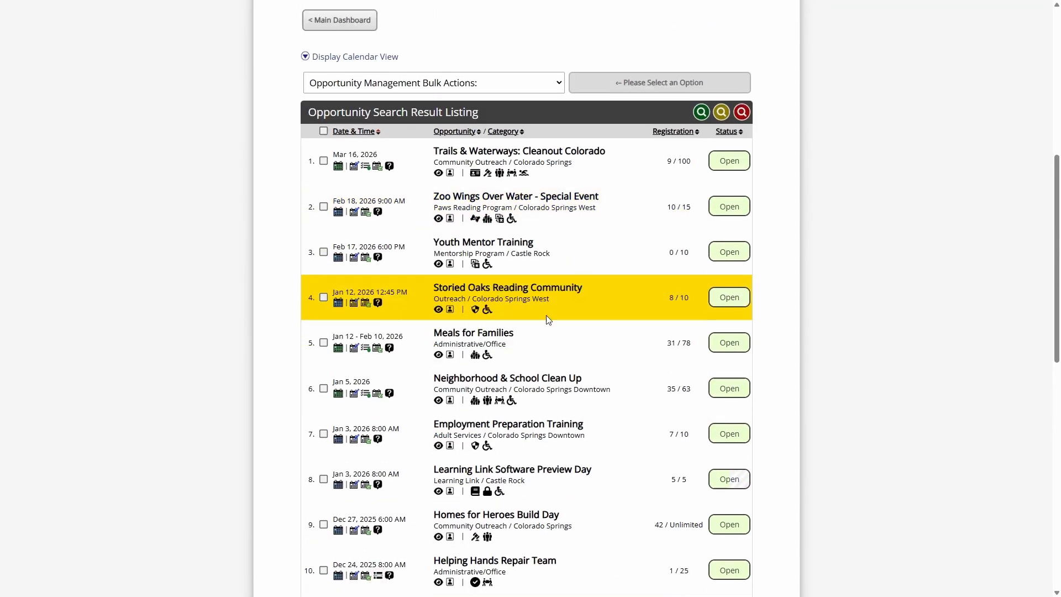
pyautogui.scroll(3, 549, 320)
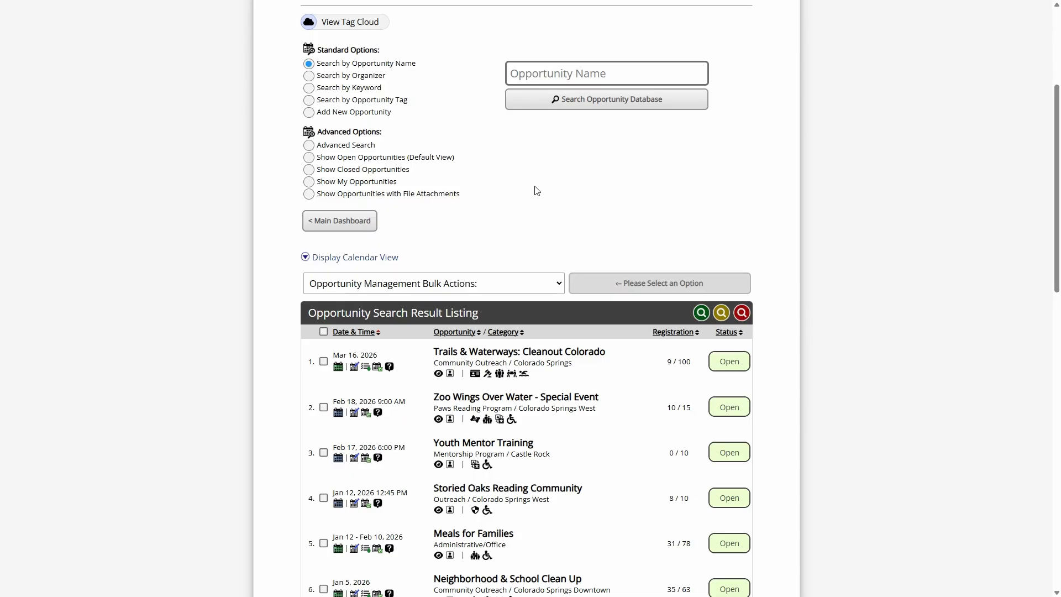
# Step: Duplicate the Trails & Waterways: Cleanout Colorado opportunity and bring up the updated result listing
pyautogui.click(499, 356)
pyautogui.scroll(-5, 473, 348)
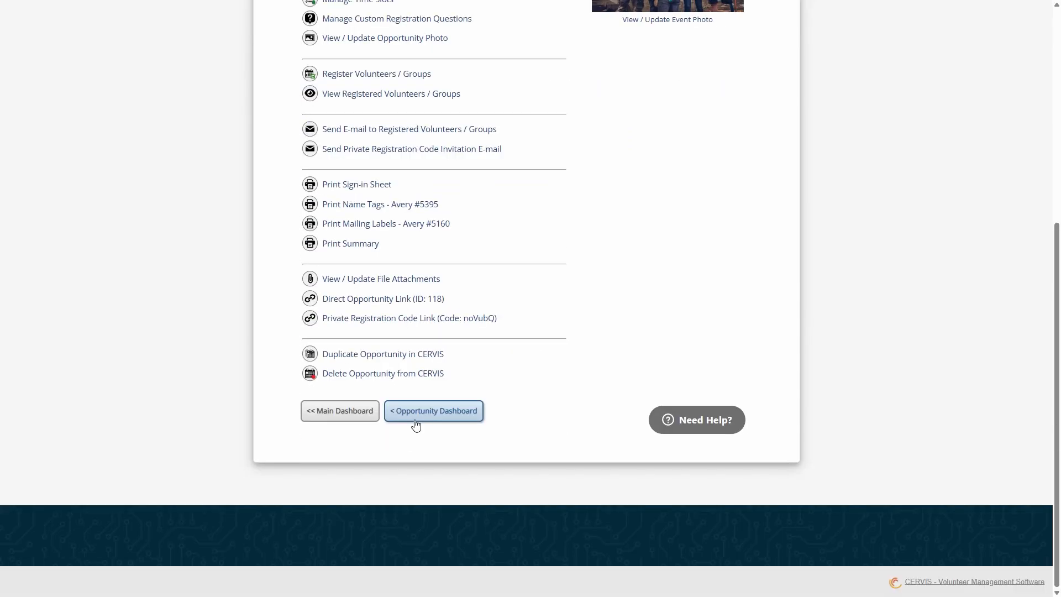
pyautogui.click(369, 360)
pyautogui.scroll(-8, 436, 248)
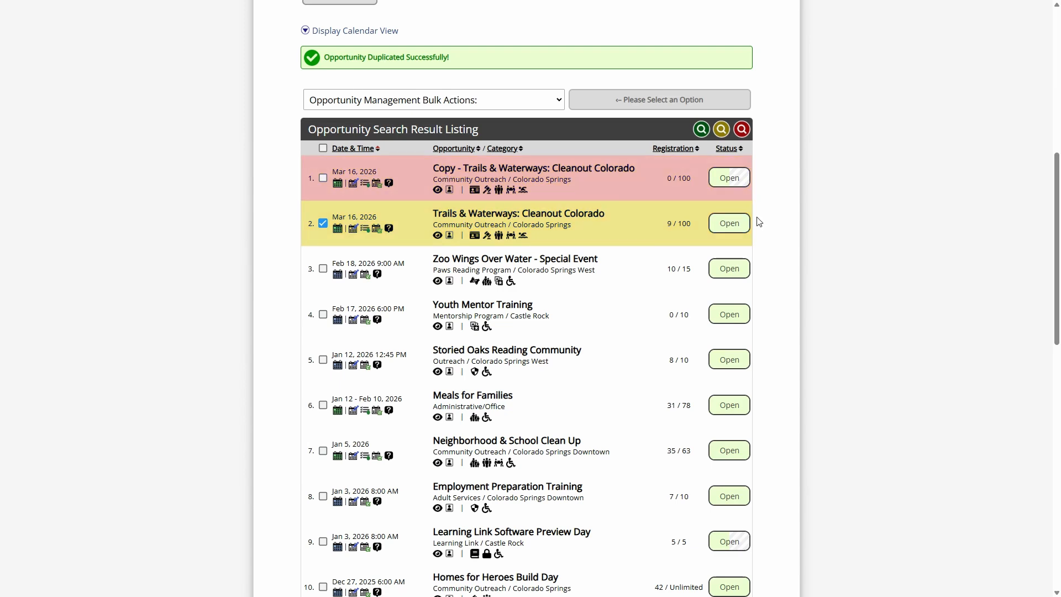
# Step: Delete the Copy - Trails & Waterways: Cleanout Colorado opportunity dated March 16, 2026
pyautogui.moveTo(476, 194)
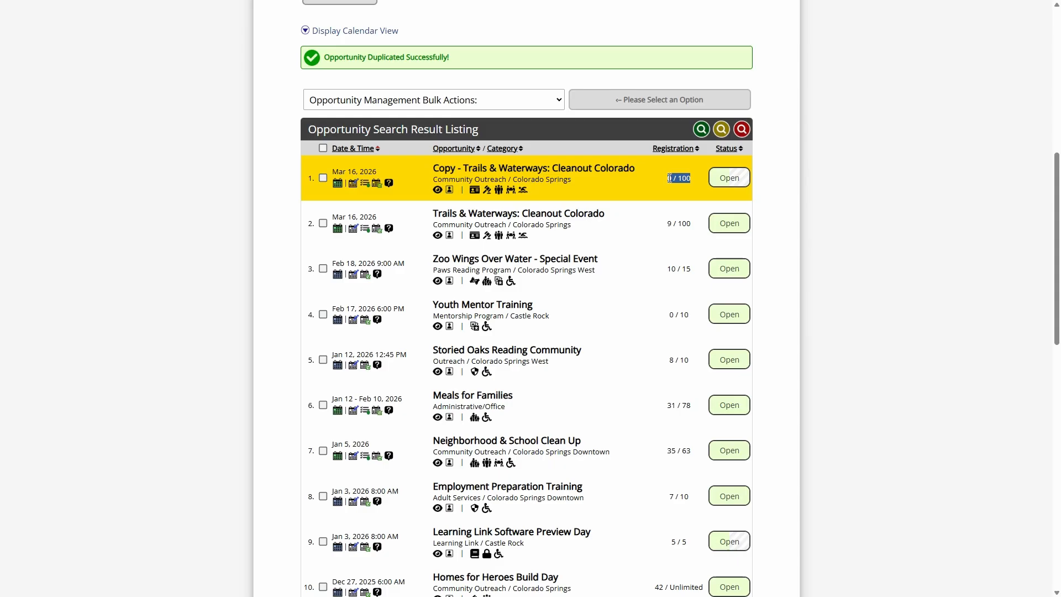
pyautogui.click(503, 169)
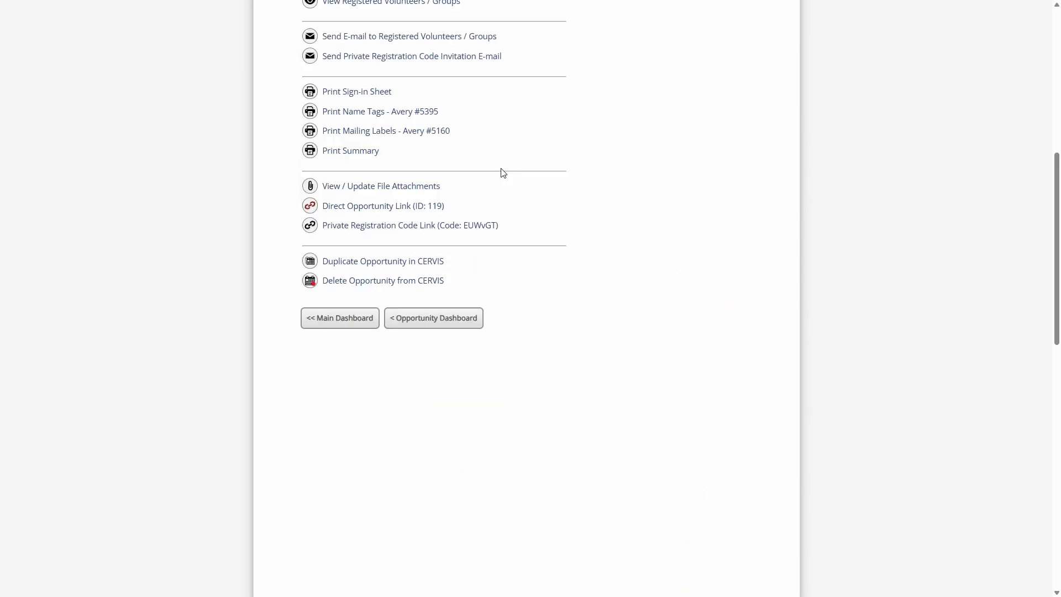
pyautogui.scroll(-5, 486, 233)
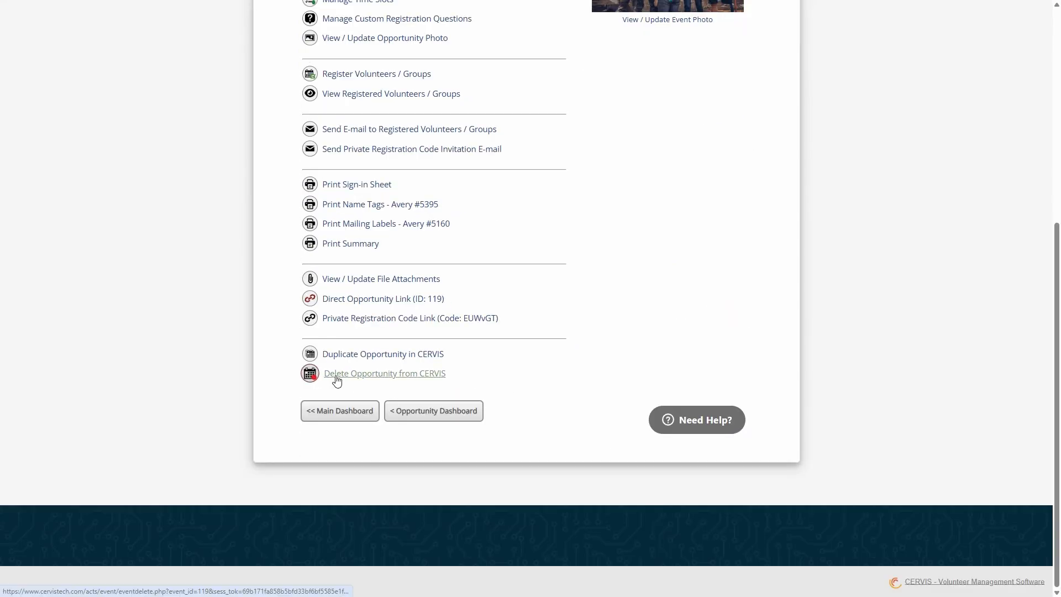
pyautogui.click(379, 384)
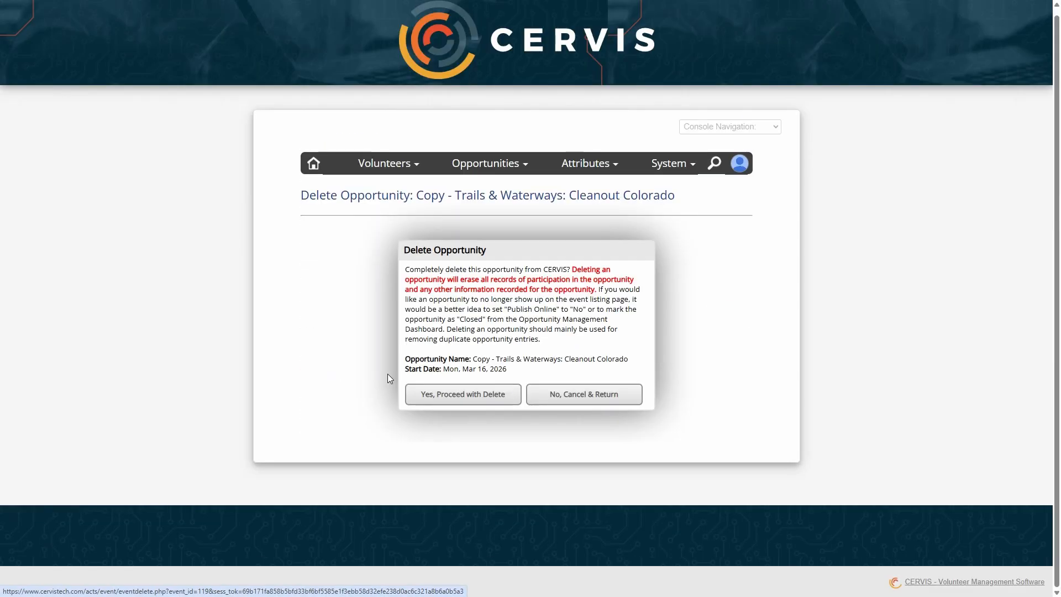
pyautogui.click(461, 396)
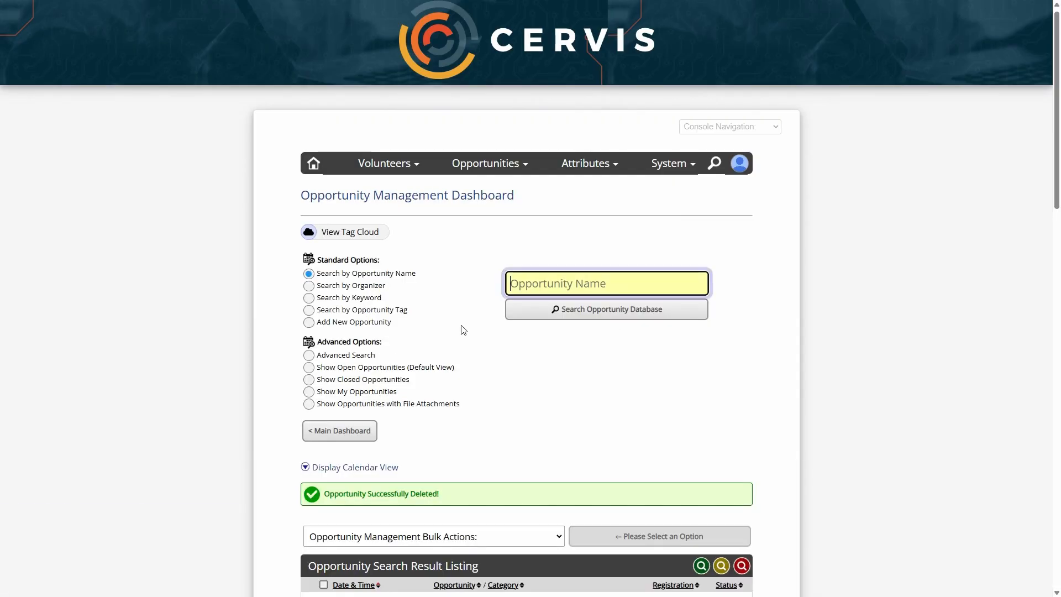
# Step: Try to delete the original Trails & Waterways: Cleanout Colorado opportunity and return from the deletion page
pyautogui.scroll(-5, 534, 167)
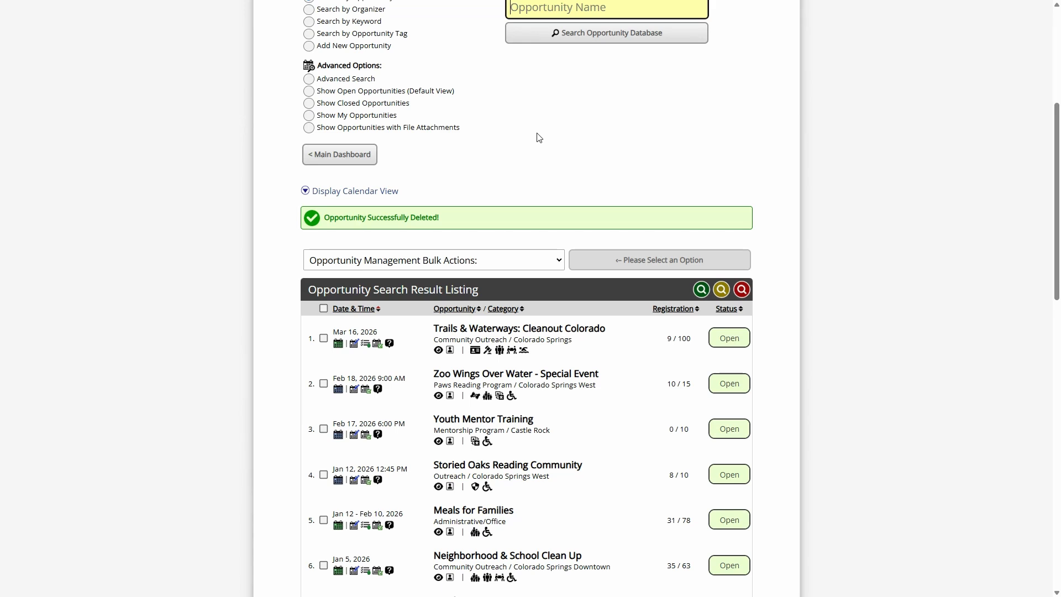
pyautogui.click(480, 331)
pyautogui.scroll(-5, 520, 235)
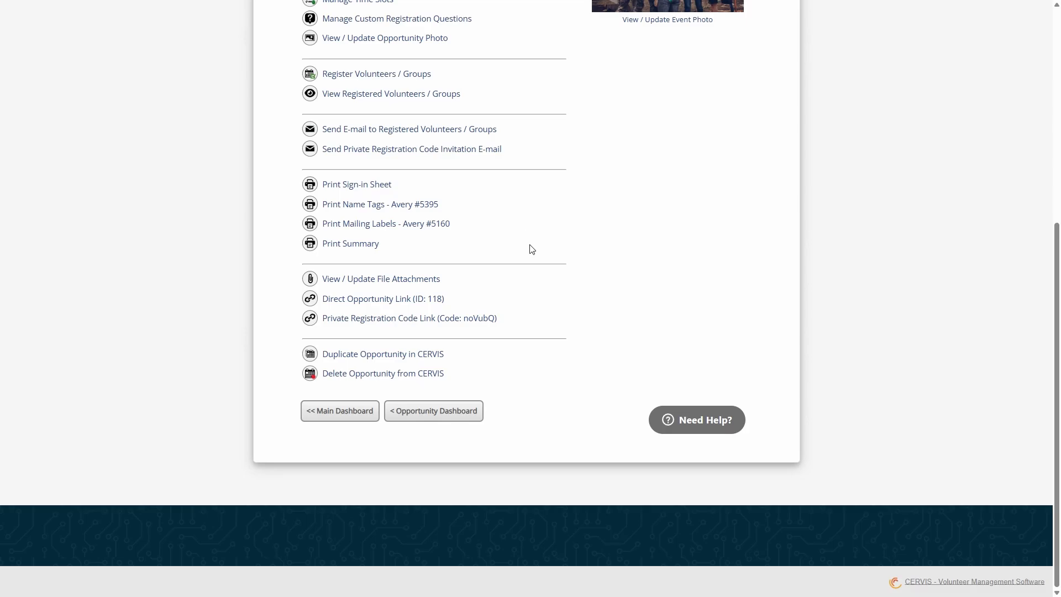
pyautogui.click(354, 376)
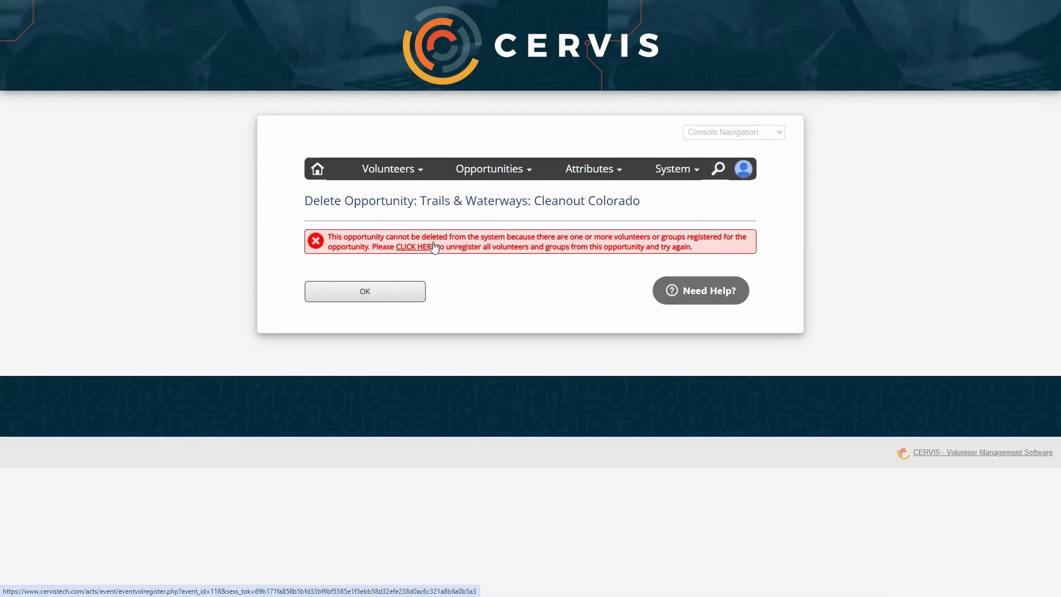
pyautogui.click(399, 297)
pyautogui.scroll(-6, 535, 147)
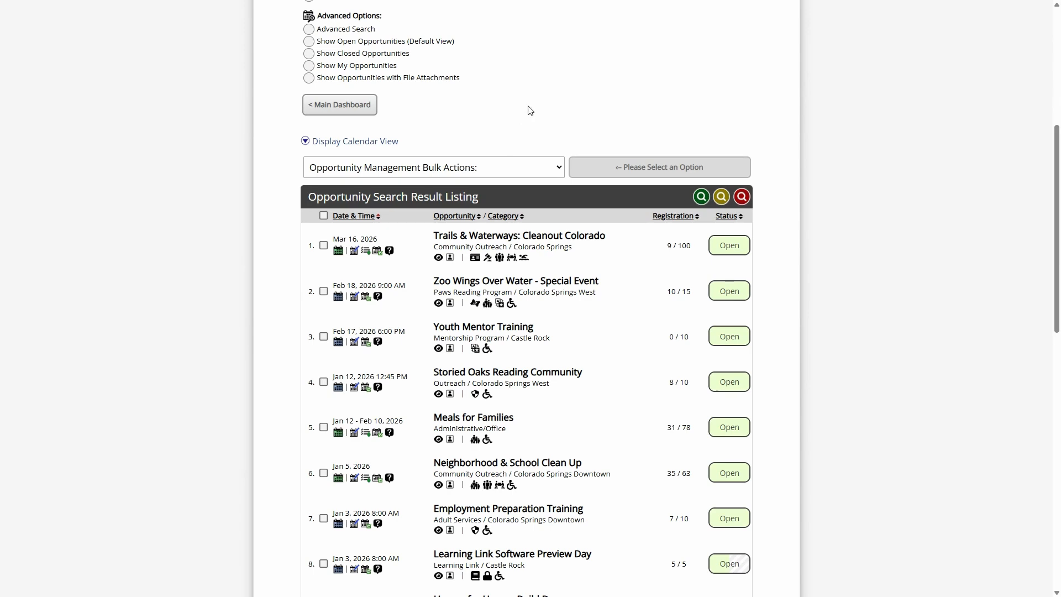
pyautogui.scroll(3, 529, 122)
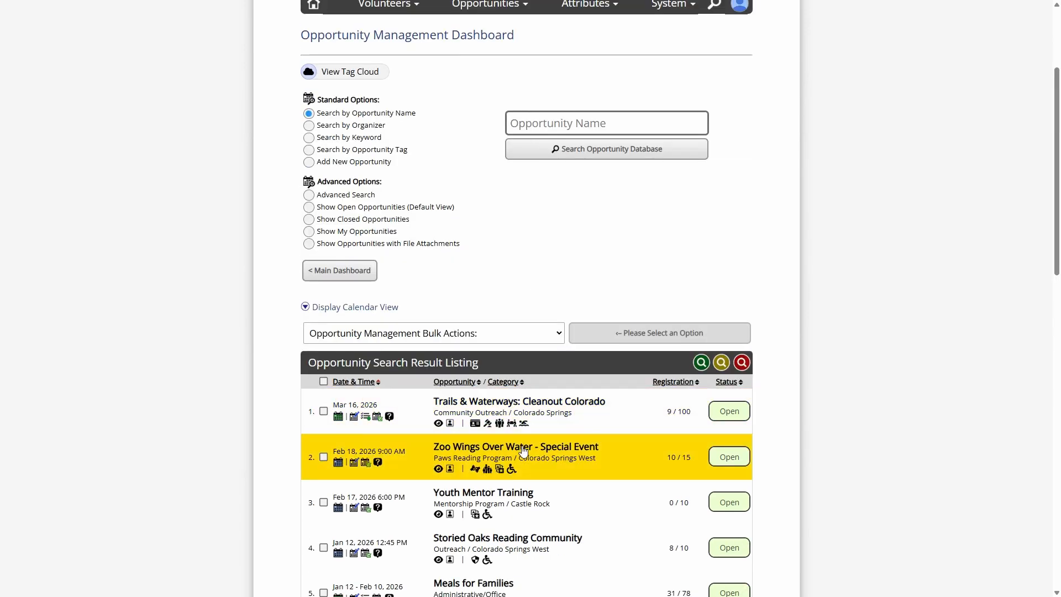
pyautogui.click(544, 124)
pyautogui.write('copy')
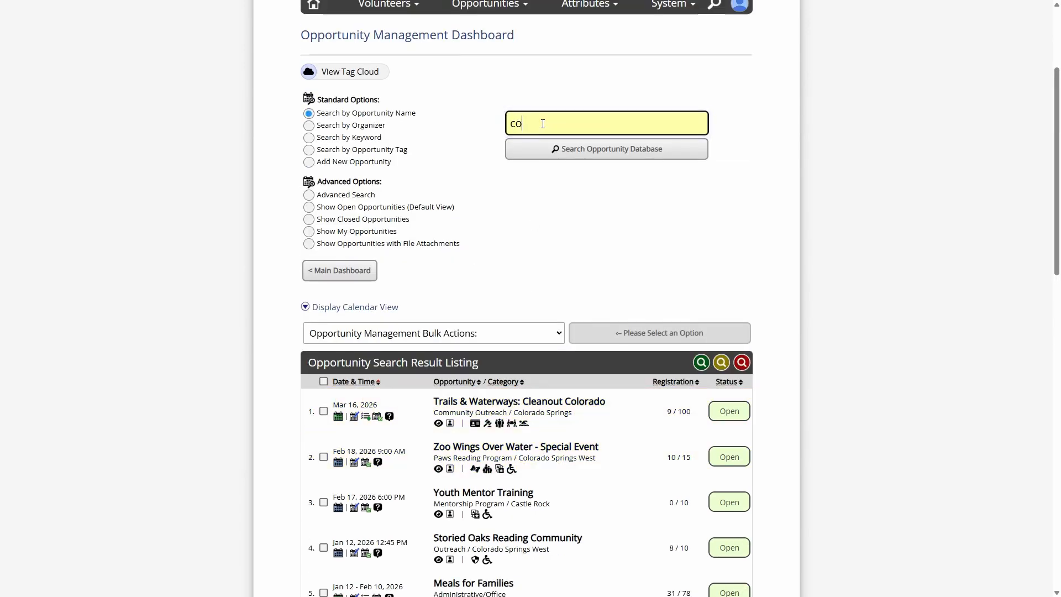
pyautogui.press('BackSpace')
pyautogui.press('BackSpace')
pyautogui.press('BackSpace')
pyautogui.press('BackSpace')
pyautogui.click(583, 209)
pyautogui.scroll(-1, 584, 211)
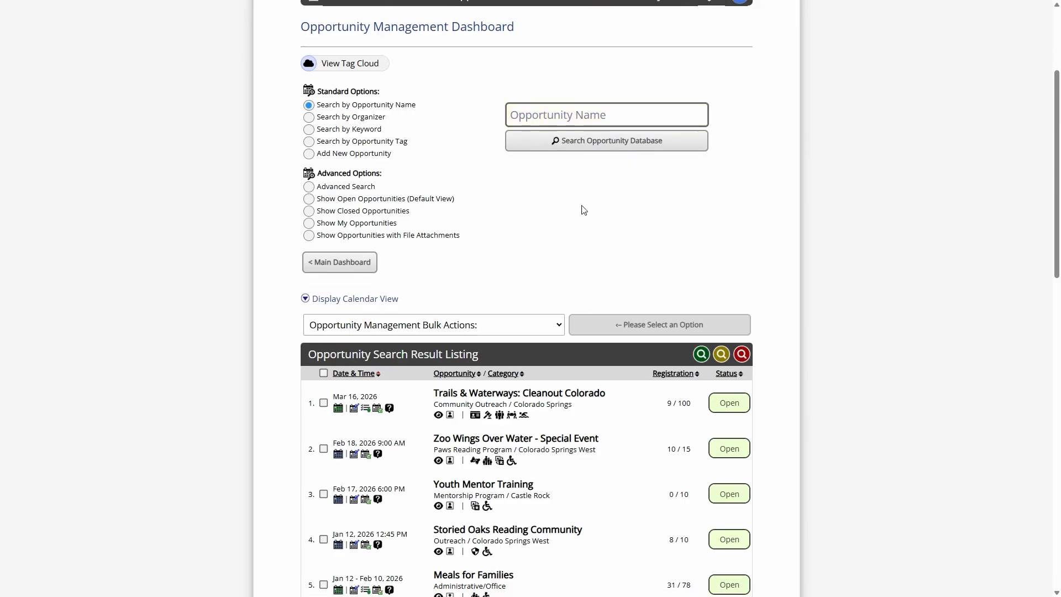
pyautogui.scroll(-4, 582, 209)
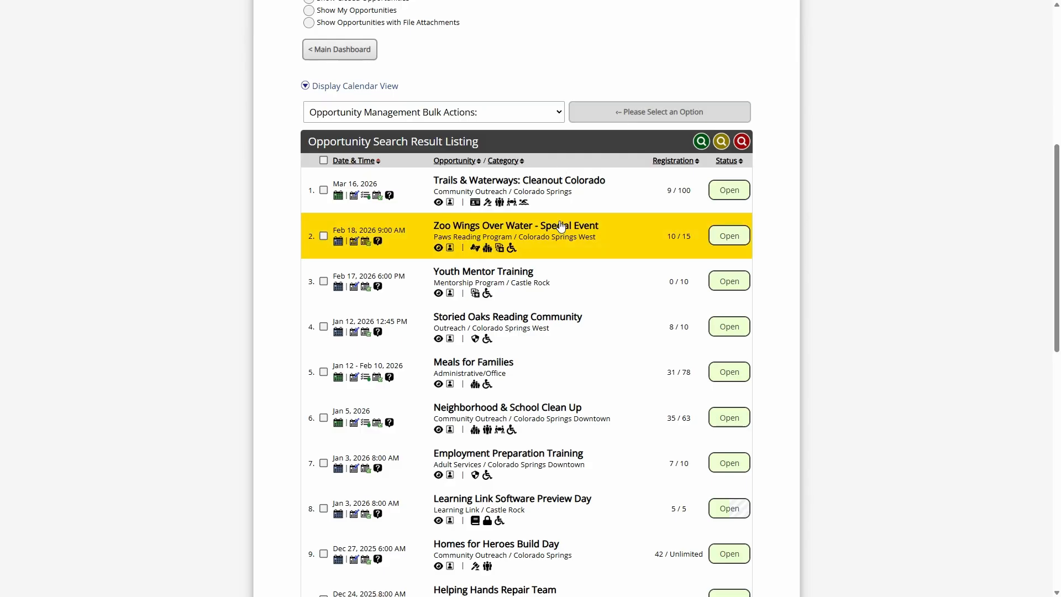
pyautogui.scroll(2, 565, 240)
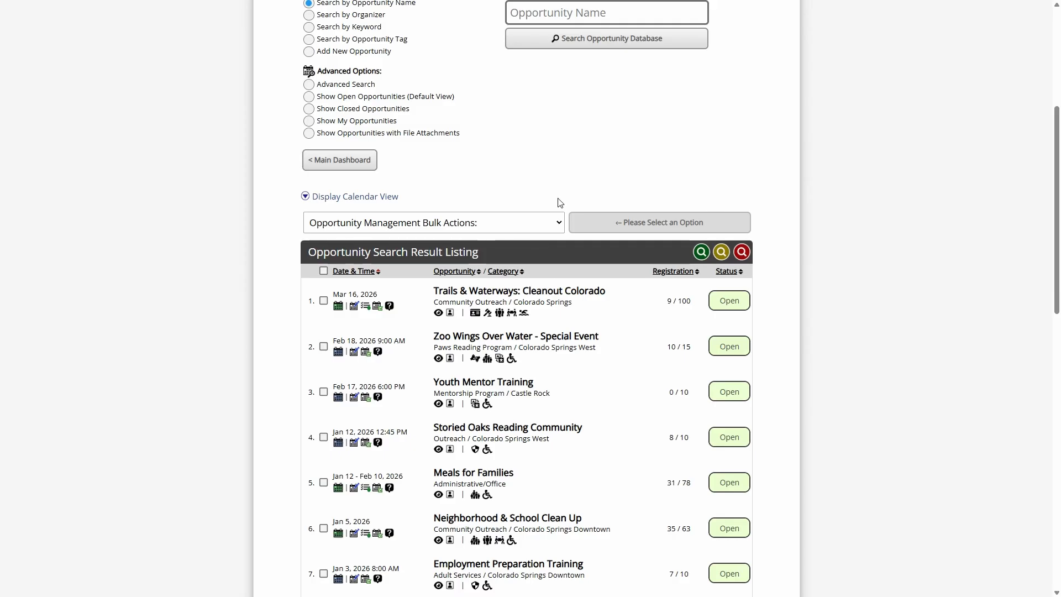
pyautogui.scroll(-3, 569, 248)
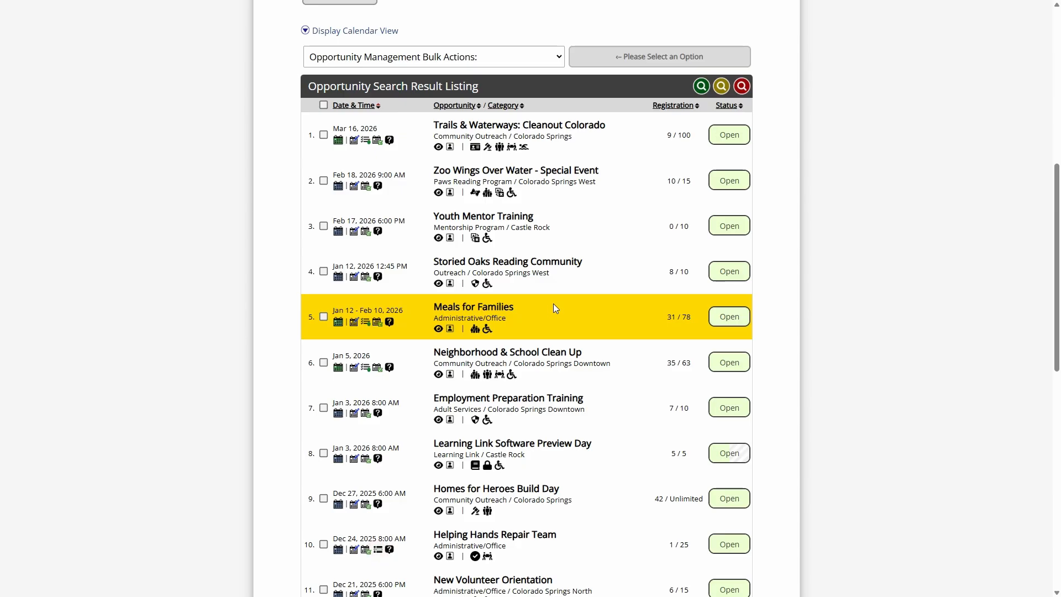
pyautogui.scroll(3, 566, 311)
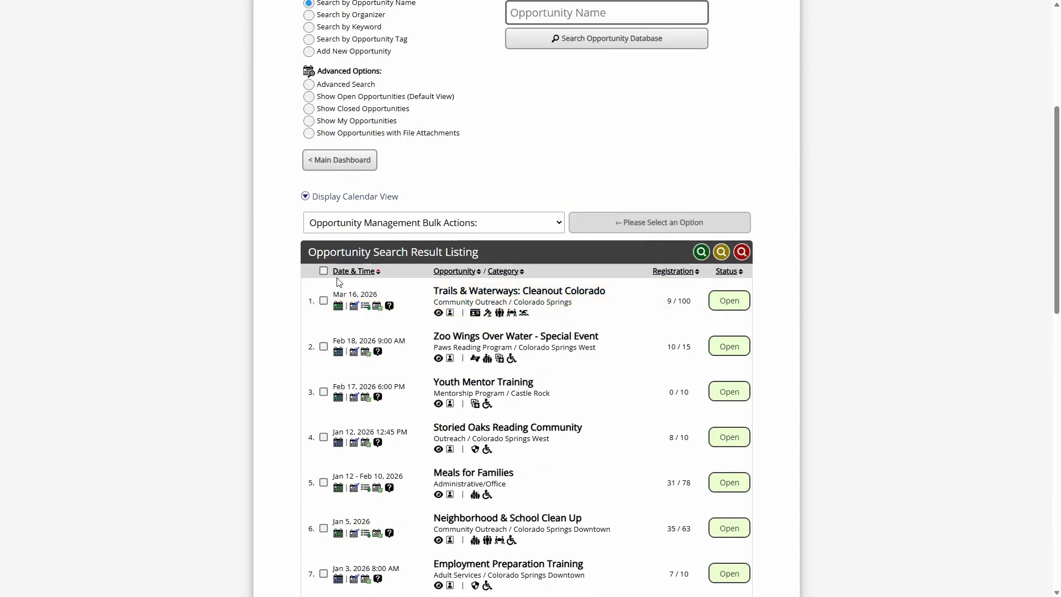
# Step: Examine the merge destinations for Trails & Waterways: Cleanout Colorado and Zoo Wings Over Water - Special Event, and return to the opportunity dashboard without merging
pyautogui.click(323, 301)
pyautogui.click(324, 348)
pyautogui.click(407, 220)
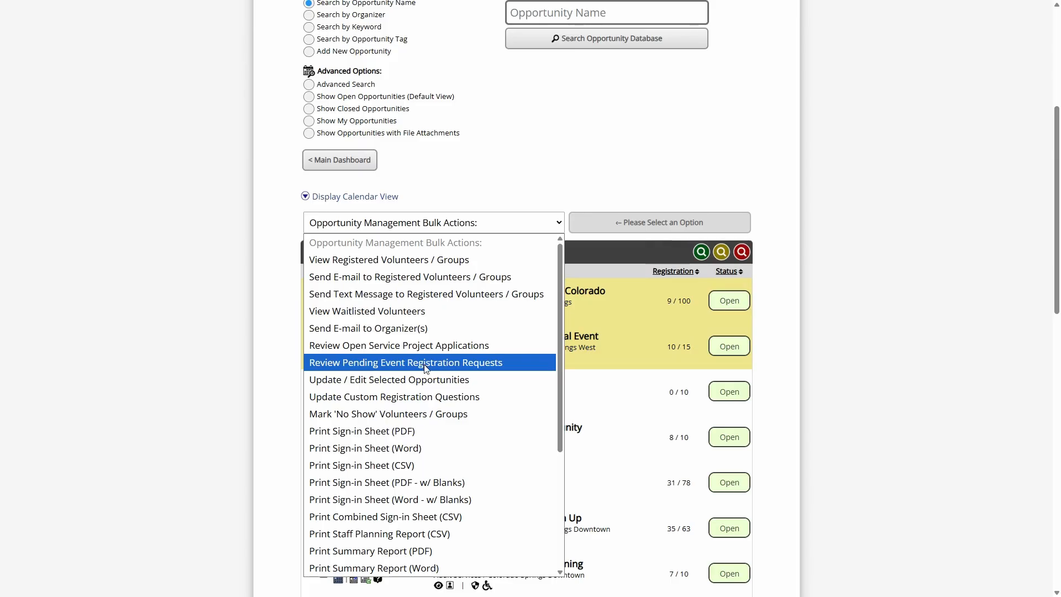
pyautogui.scroll(-4, 429, 358)
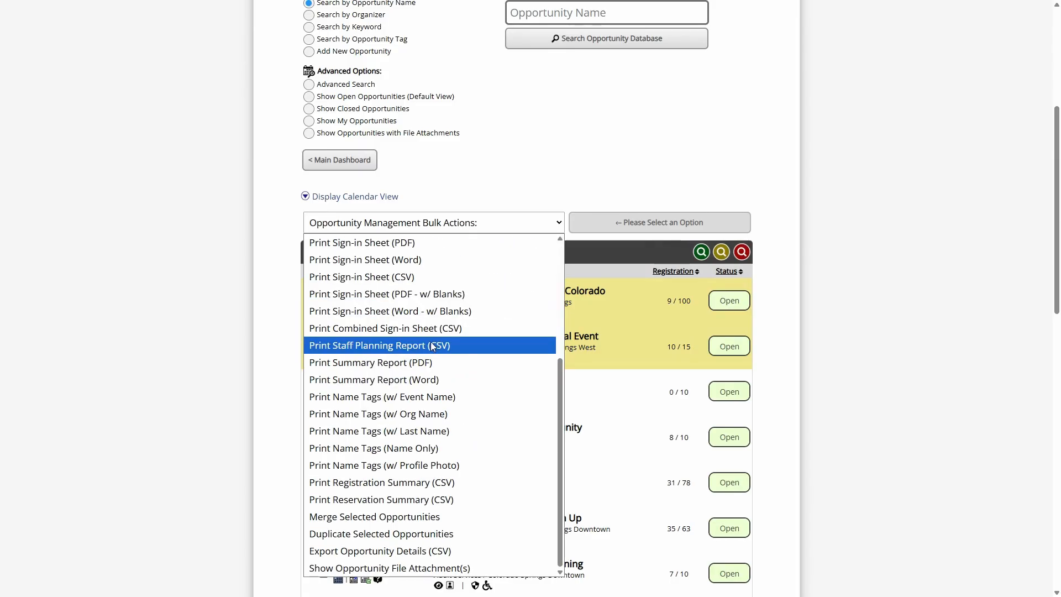
pyautogui.click(463, 202)
pyautogui.click(426, 222)
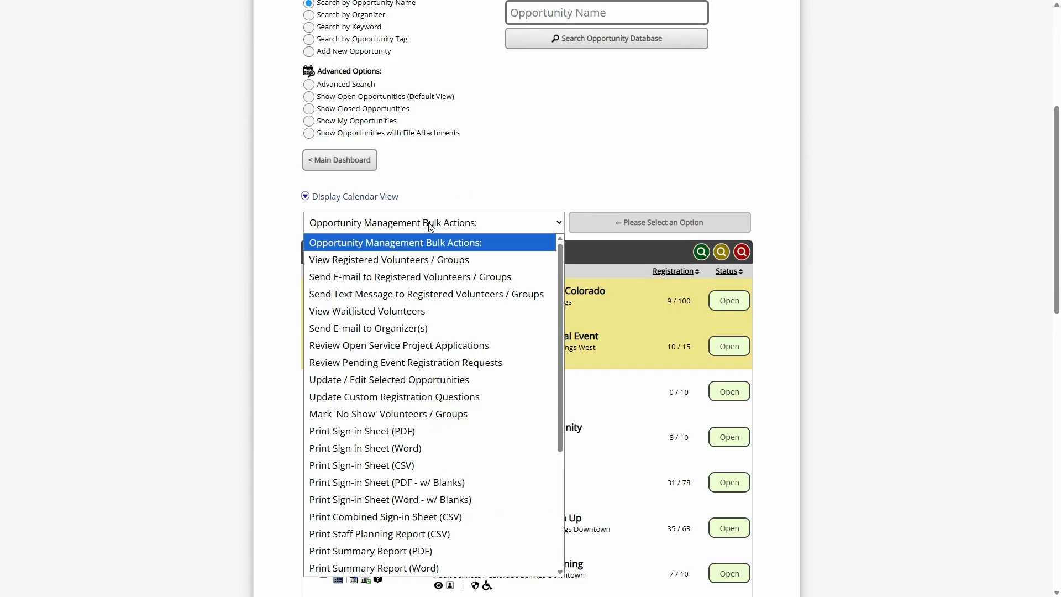
pyautogui.scroll(-4, 399, 364)
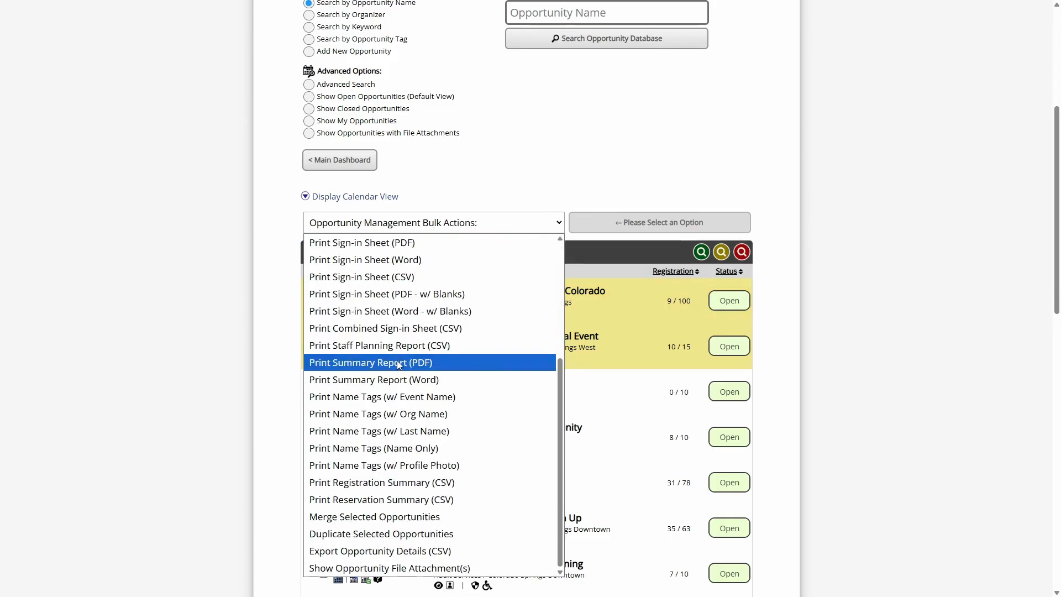
pyautogui.click(374, 516)
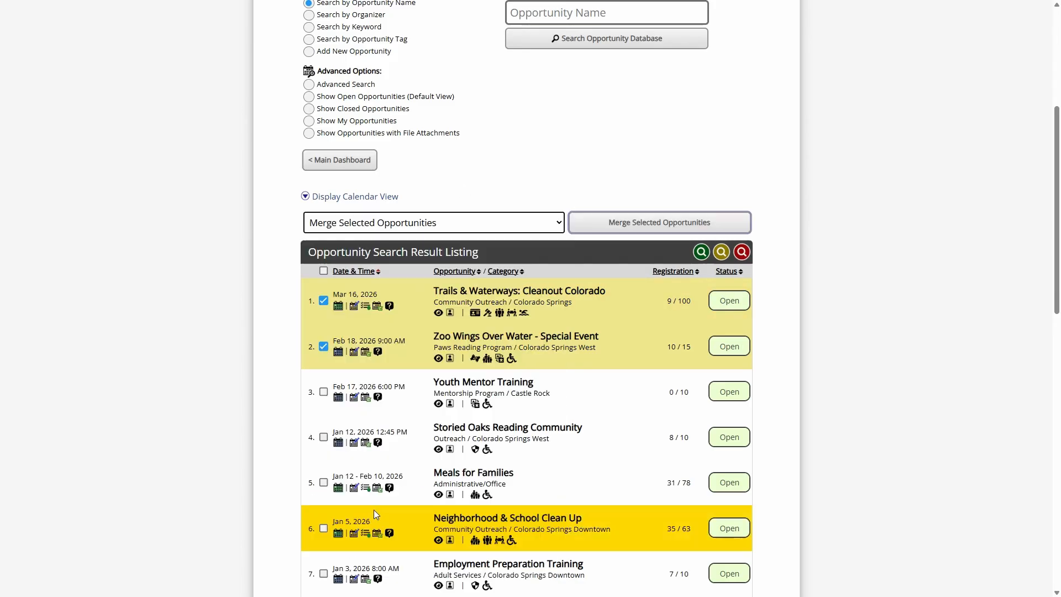
pyautogui.click(664, 228)
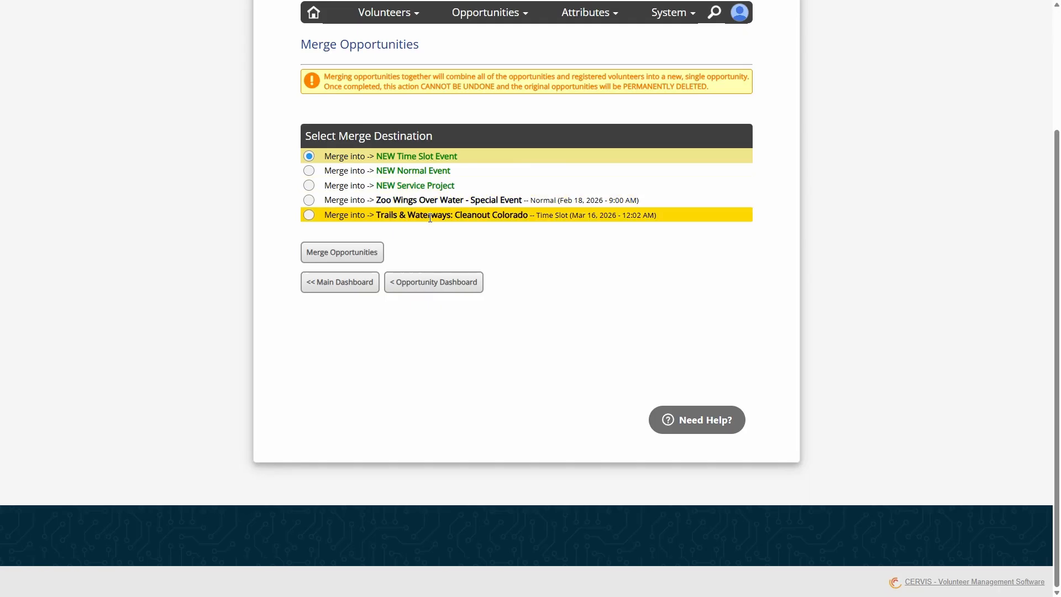
pyautogui.click(432, 284)
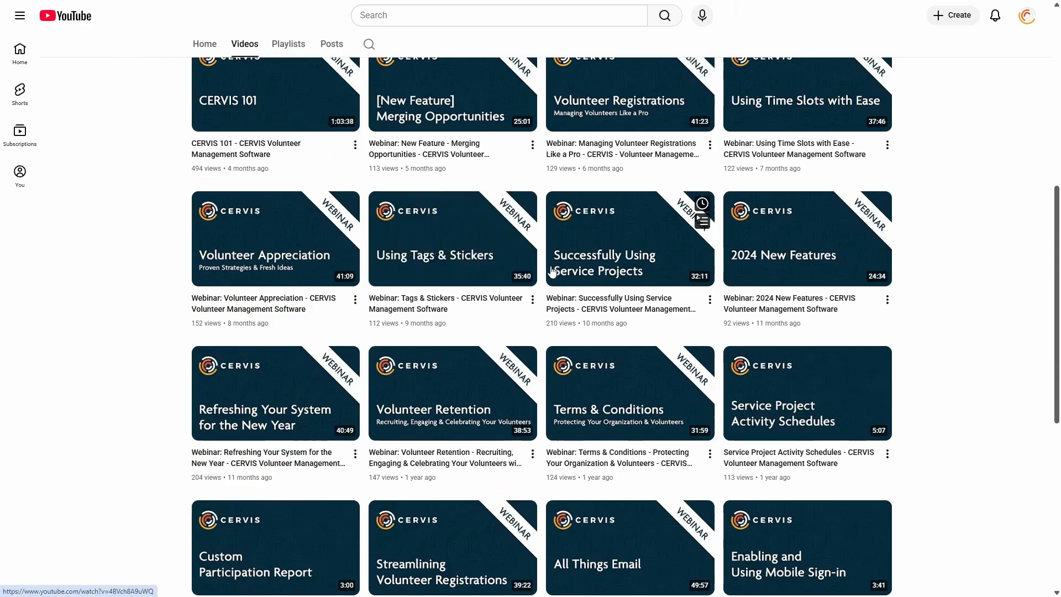
# Step: Return to the main dashboard and open the system configuration for editing
pyautogui.scroll(3, 475, 210)
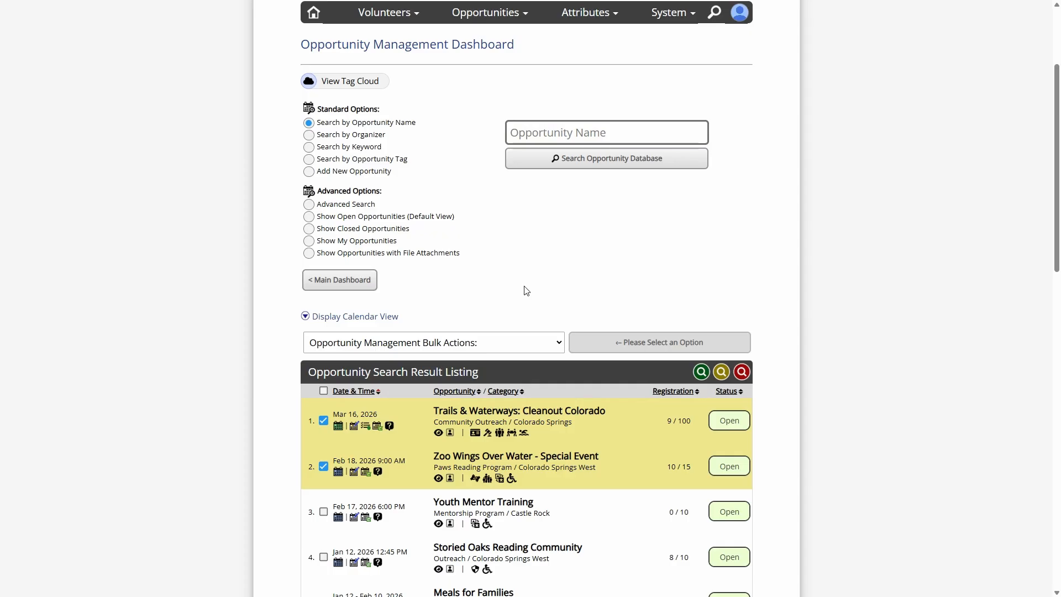
pyautogui.click(340, 280)
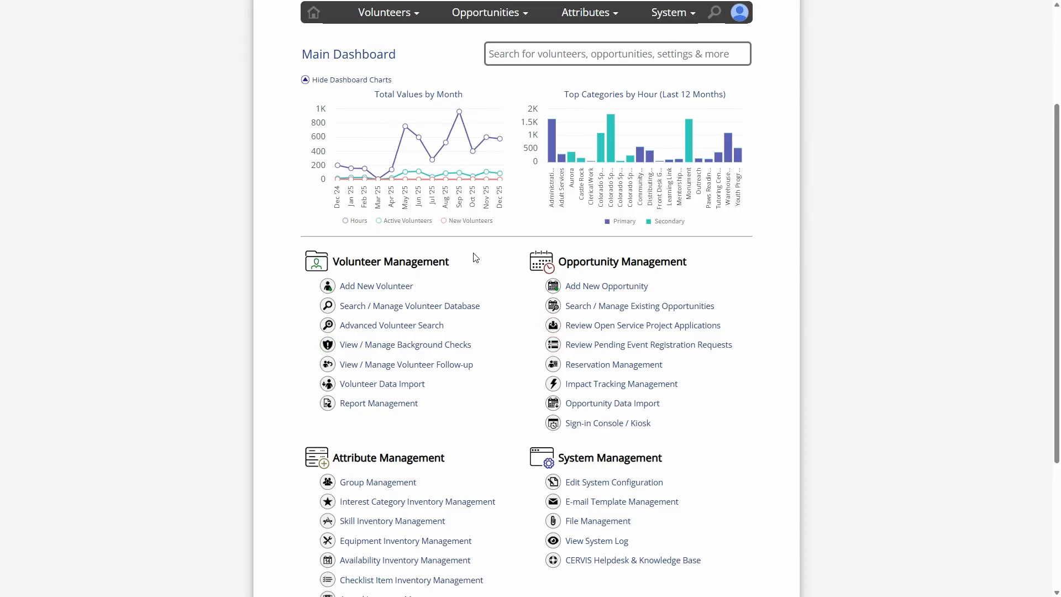
pyautogui.scroll(-1, 486, 263)
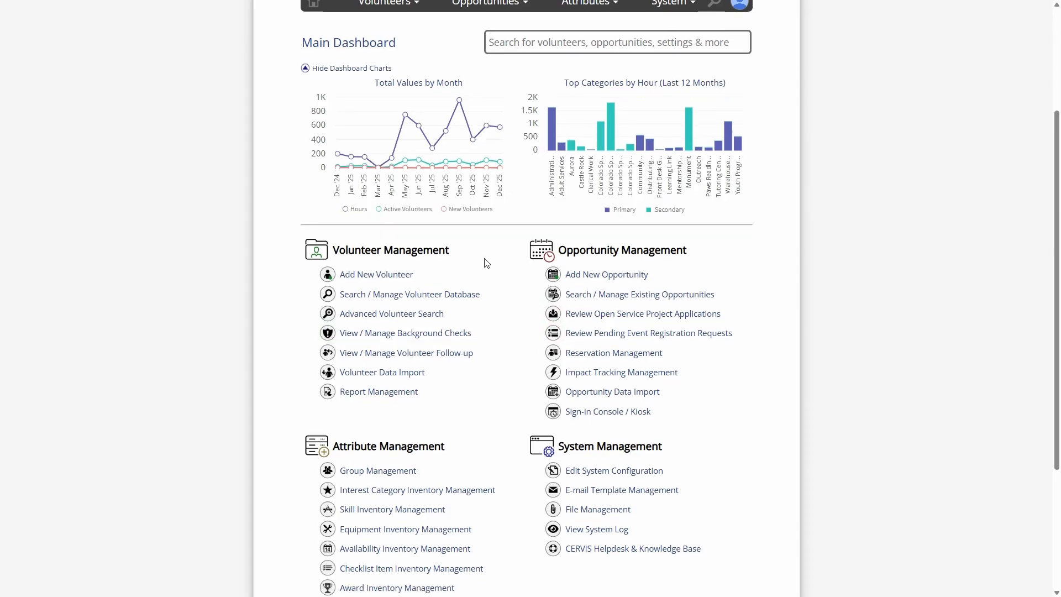
pyautogui.scroll(-5, 487, 263)
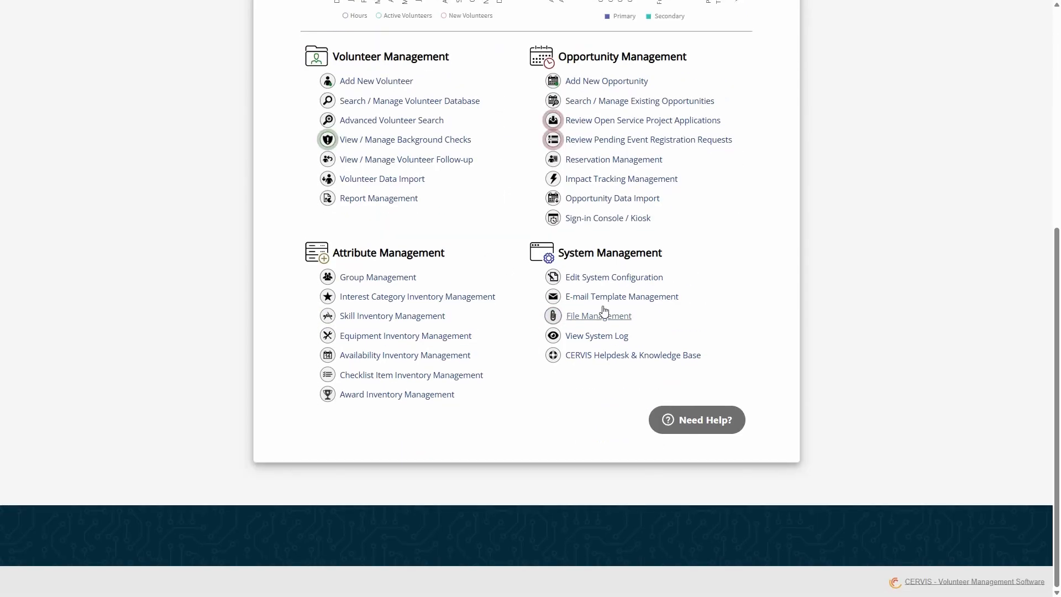
pyautogui.click(621, 277)
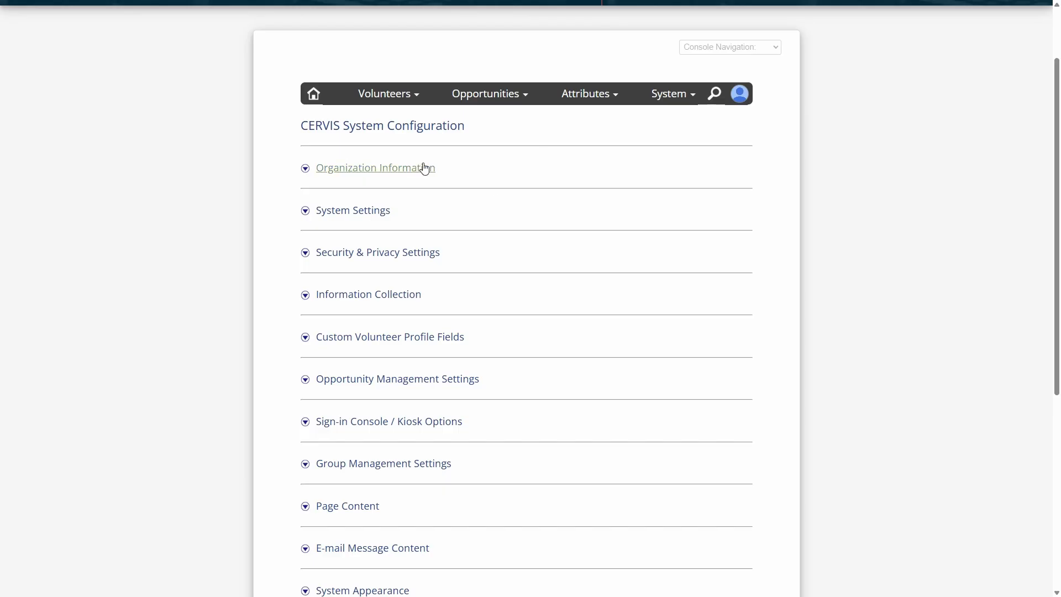
# Step: Review the primary organization contact name, phone and e-mail in the Organization Information settings
pyautogui.click(376, 170)
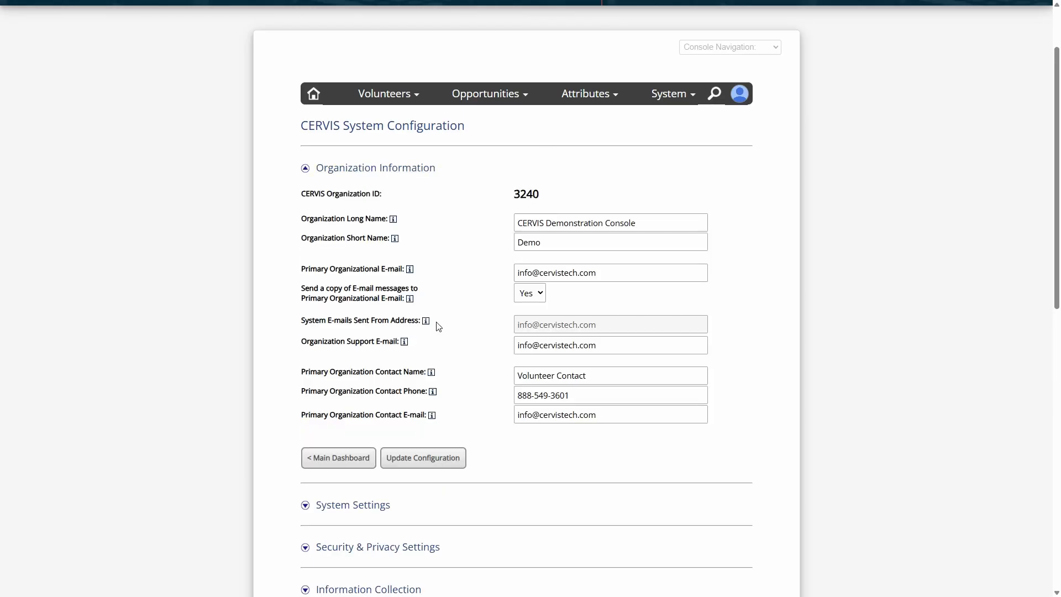
pyautogui.scroll(-3, 374, 371)
pyautogui.moveTo(316, 205); pyautogui.dragTo(430, 209)
pyautogui.moveTo(335, 225); pyautogui.dragTo(436, 225)
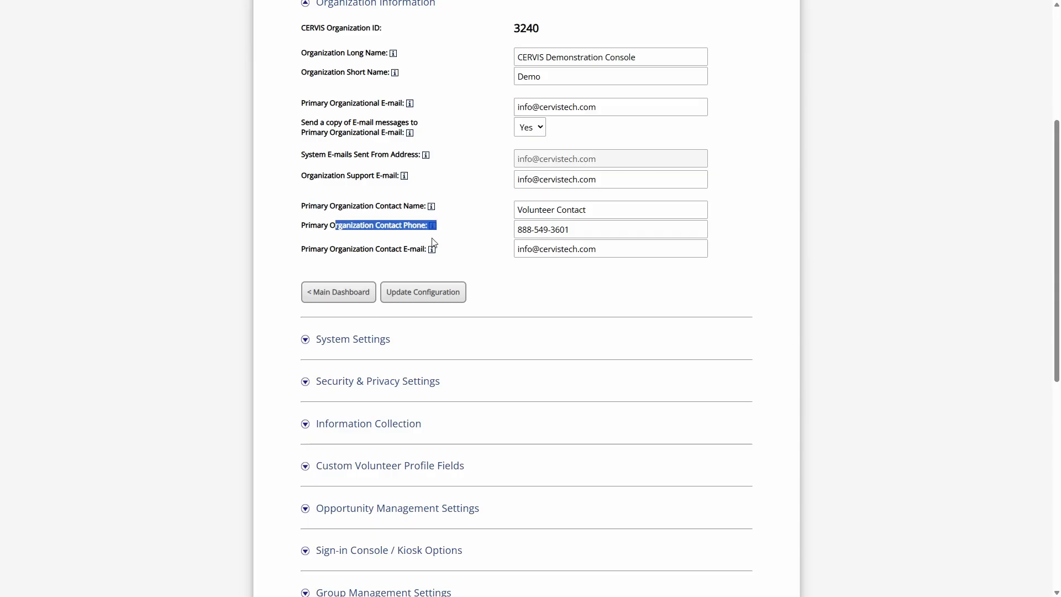
pyautogui.moveTo(363, 249); pyautogui.dragTo(592, 247)
pyautogui.click(591, 227)
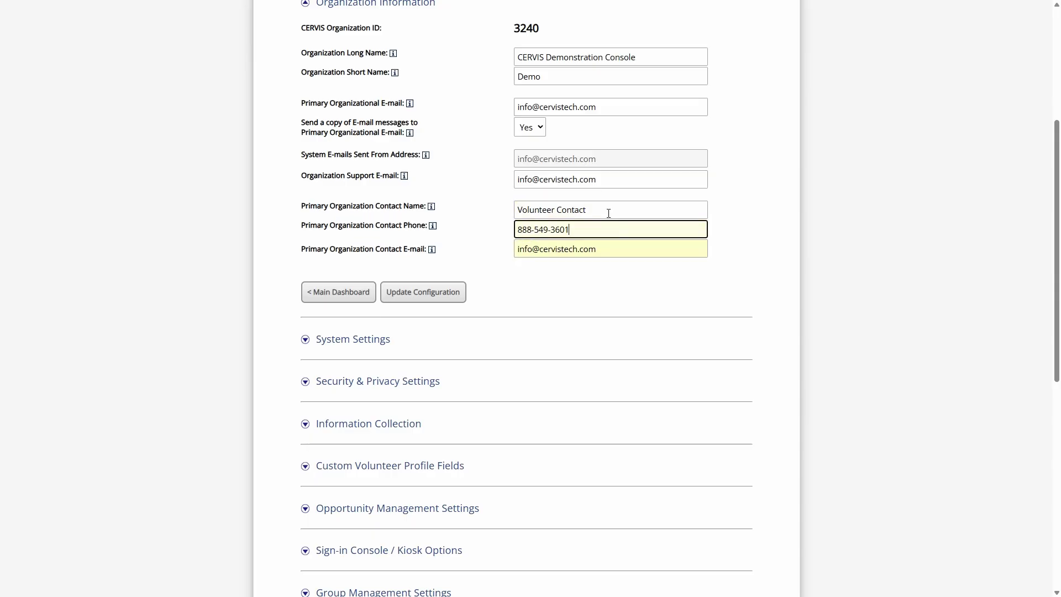
pyautogui.click(624, 242)
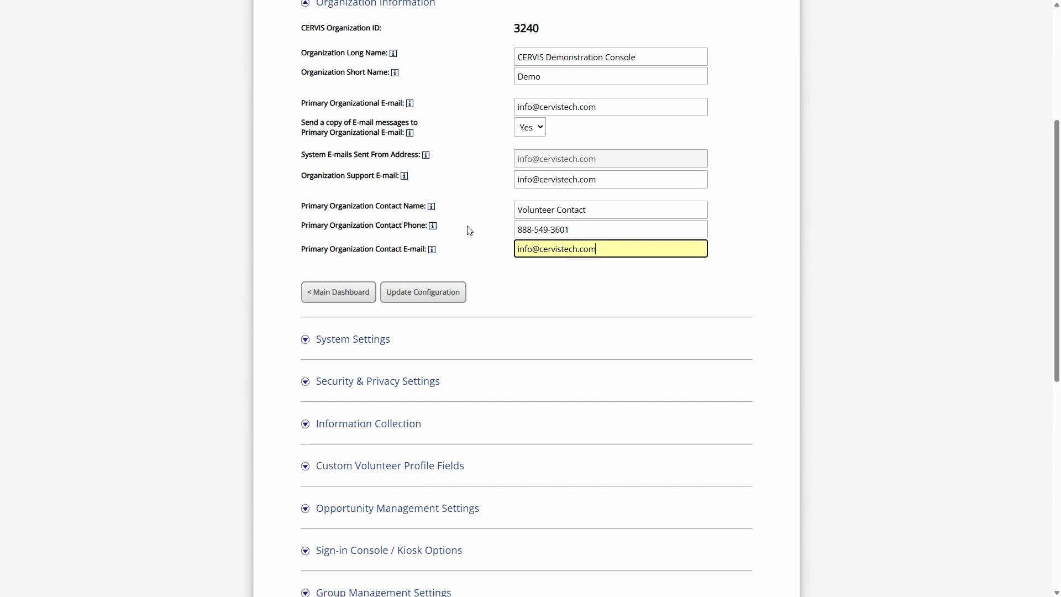
# Step: Review the Event Listing Page Welcome Message in the Page Content settings
pyautogui.scroll(-7, 481, 218)
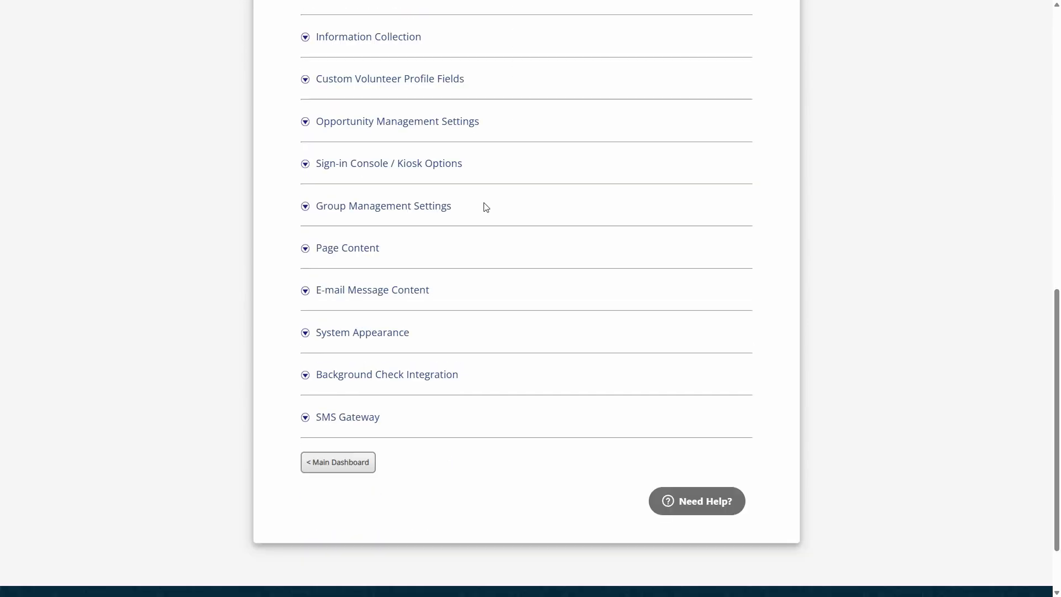
pyautogui.click(346, 252)
pyautogui.scroll(-3, 389, 273)
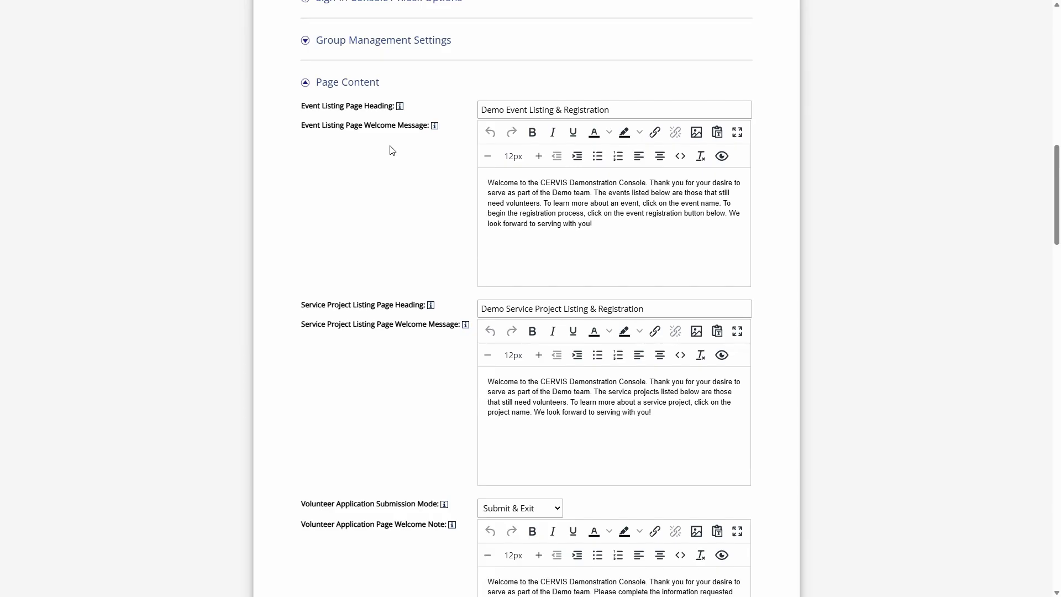
pyautogui.moveTo(498, 182); pyautogui.dragTo(617, 233)
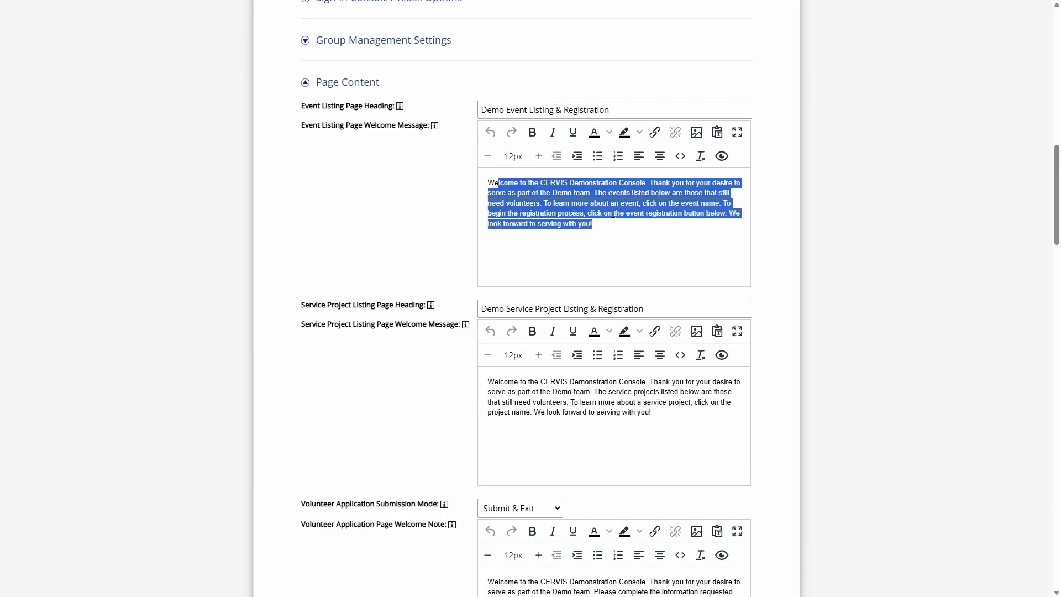
# Step: Preview the Event Listing Page Welcome Message as it appears on the event listing page, and close the preview
pyautogui.scroll(2, 602, 213)
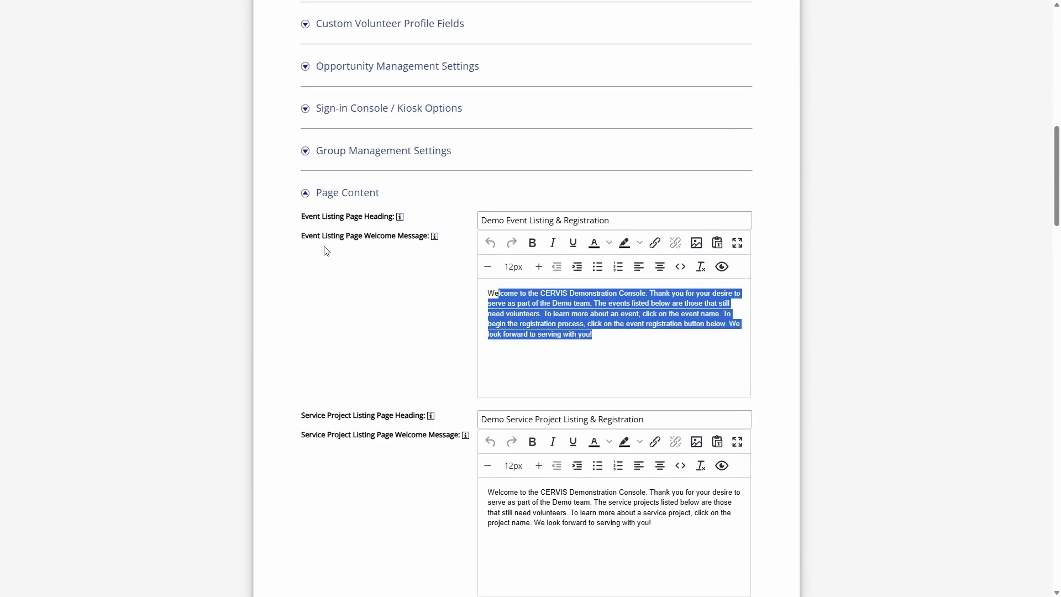
pyautogui.moveTo(326, 236); pyautogui.dragTo(431, 238)
pyautogui.moveTo(433, 239)
pyautogui.click(569, 316)
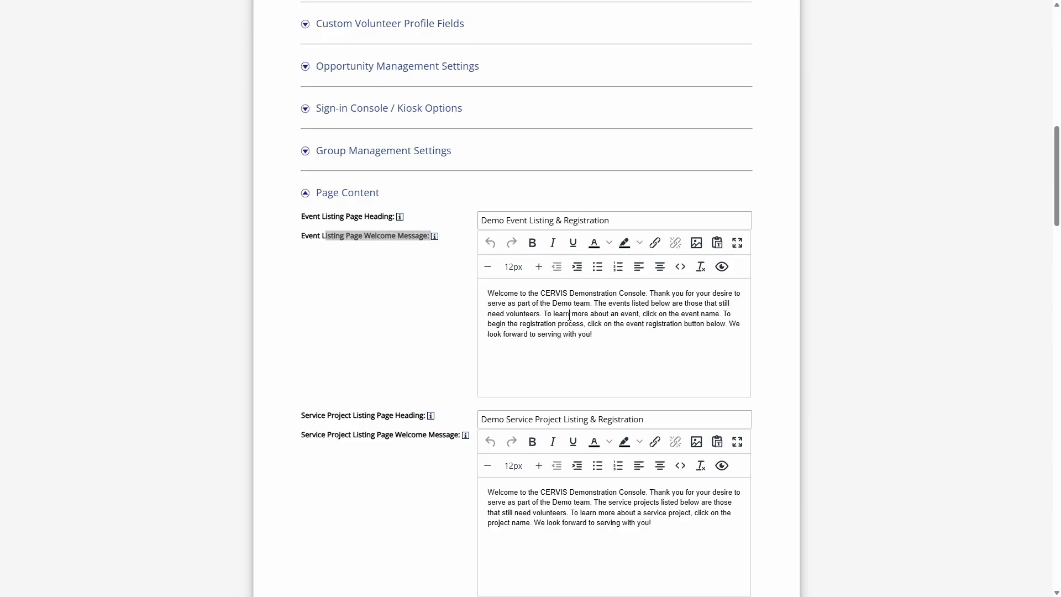
pyautogui.hotkey('ctrl', 'a')
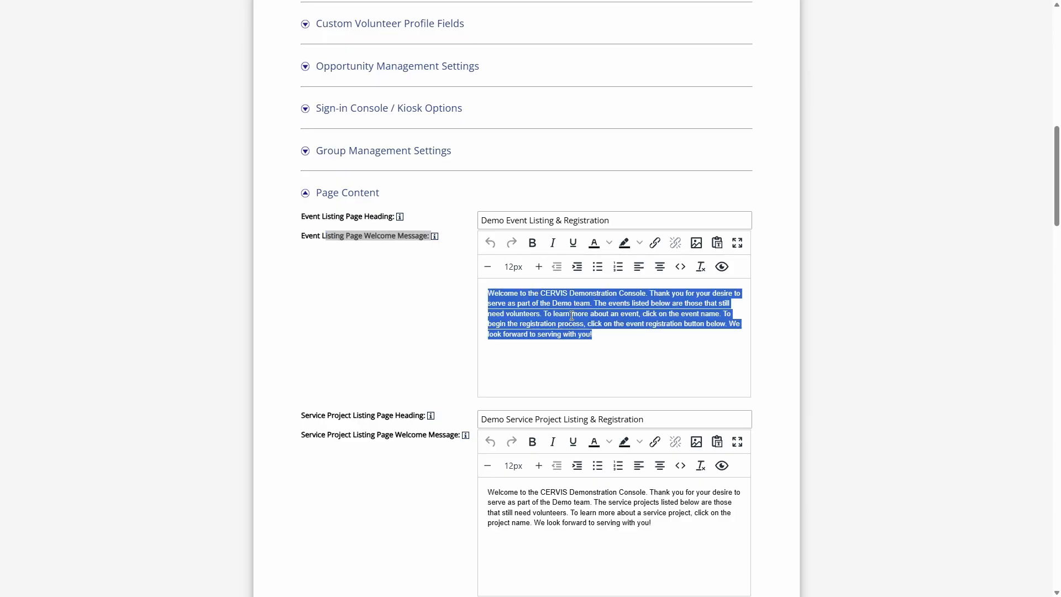
pyautogui.click(567, 313)
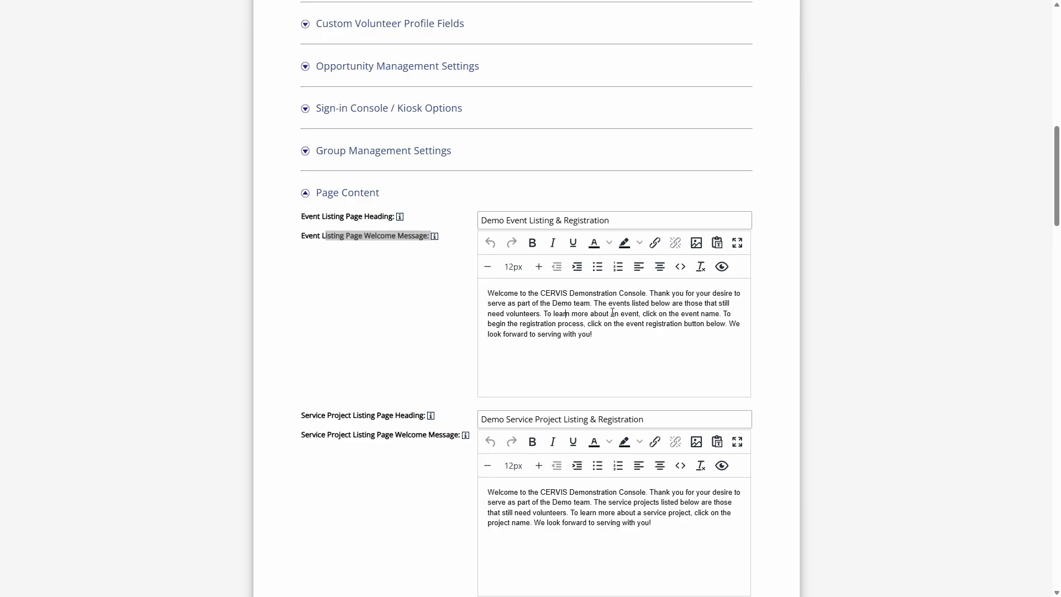
pyautogui.click(375, 236)
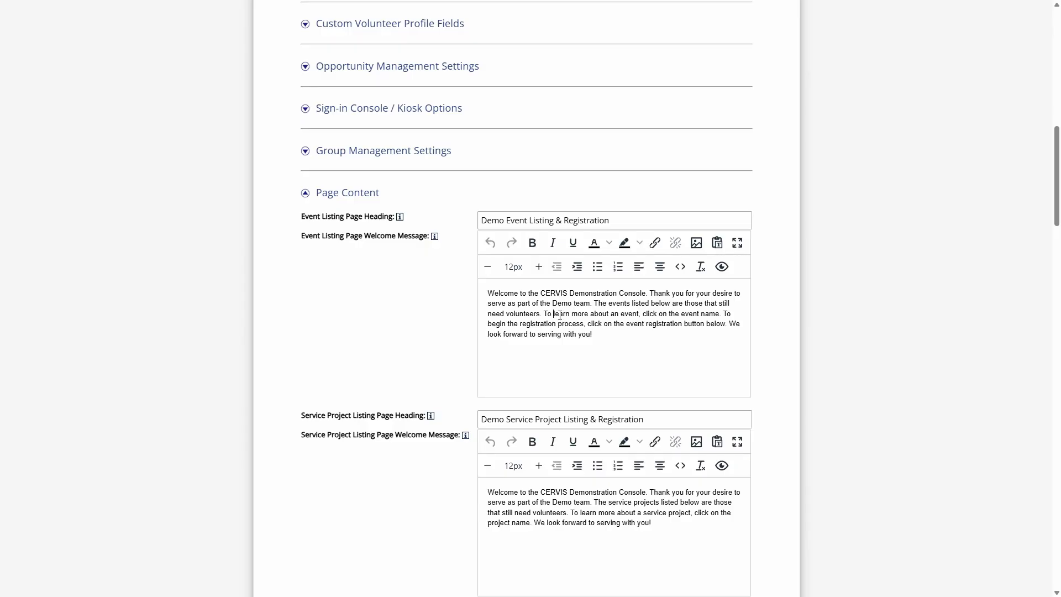
pyautogui.click(721, 266)
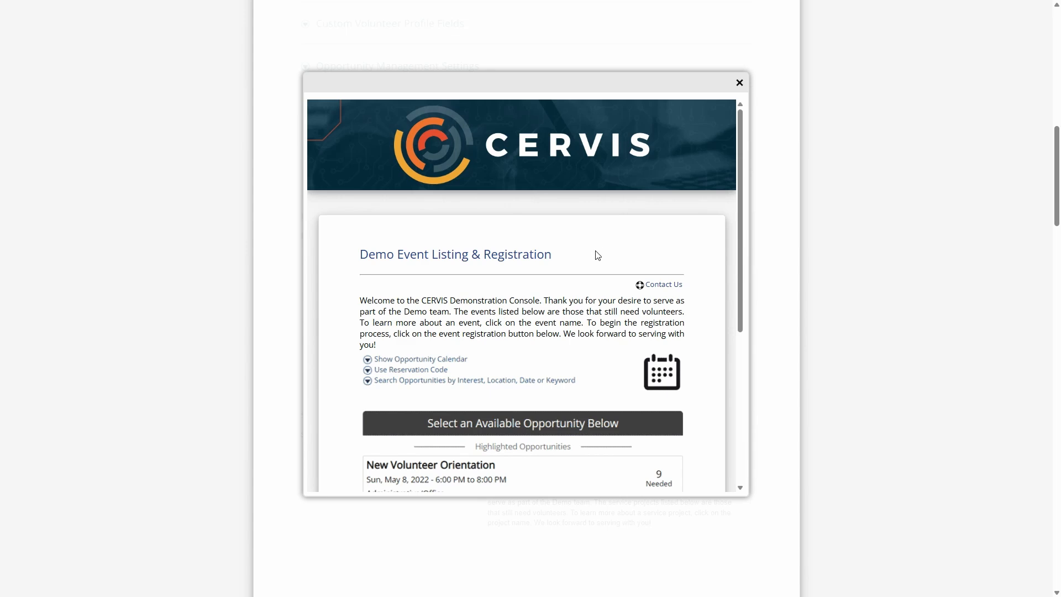
pyautogui.click(740, 83)
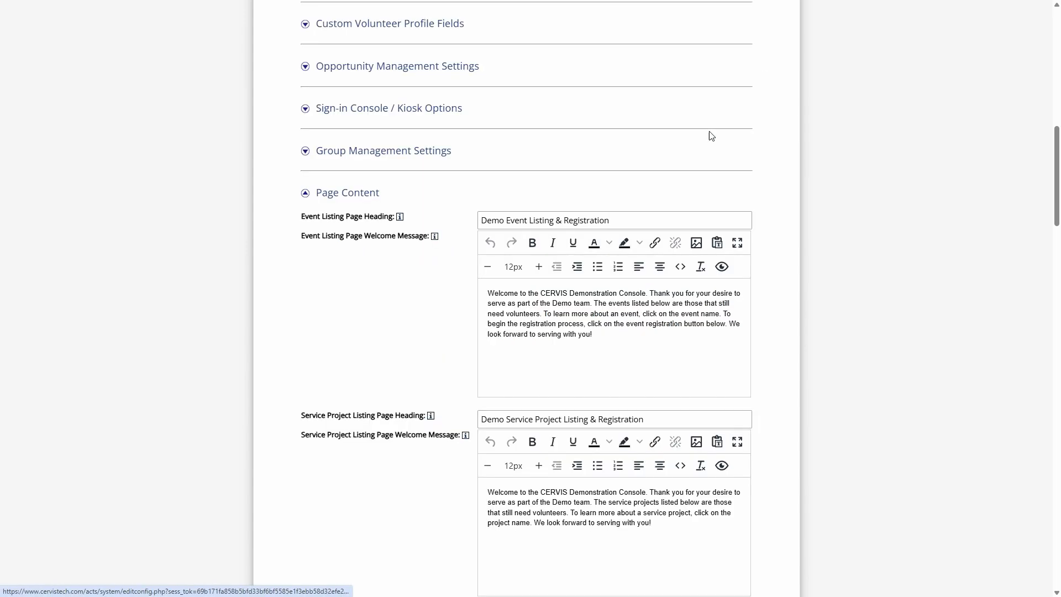
# Step: Review the Event Registration Confirmation E-mail Message in the E-mail Message Content settings and collapse that section
pyautogui.click(358, 194)
pyautogui.click(374, 235)
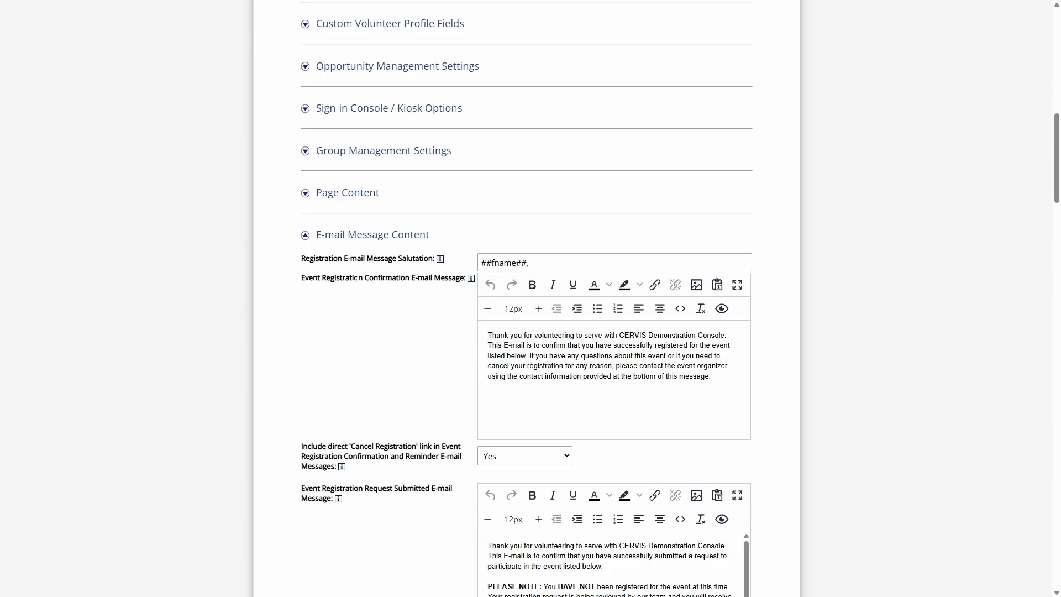
pyautogui.moveTo(358, 277); pyautogui.dragTo(422, 346)
pyautogui.click(421, 346)
pyautogui.moveTo(437, 339); pyautogui.dragTo(432, 332)
pyautogui.click(372, 238)
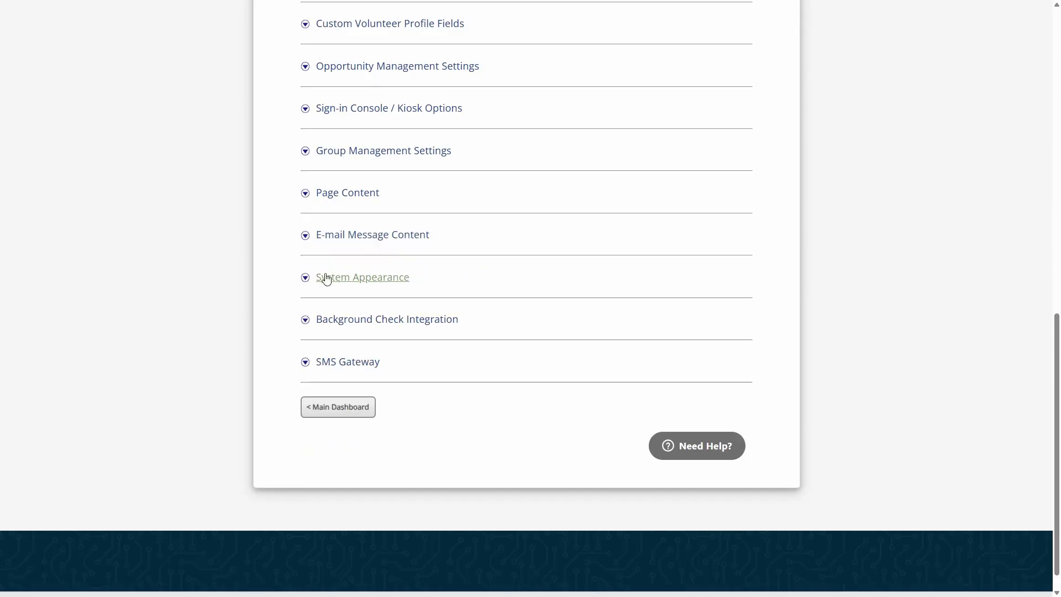
# Step: Examine the organization logos and the custom console header and footer in the System Appearance settings
pyautogui.click(344, 284)
pyautogui.scroll(-4, 438, 307)
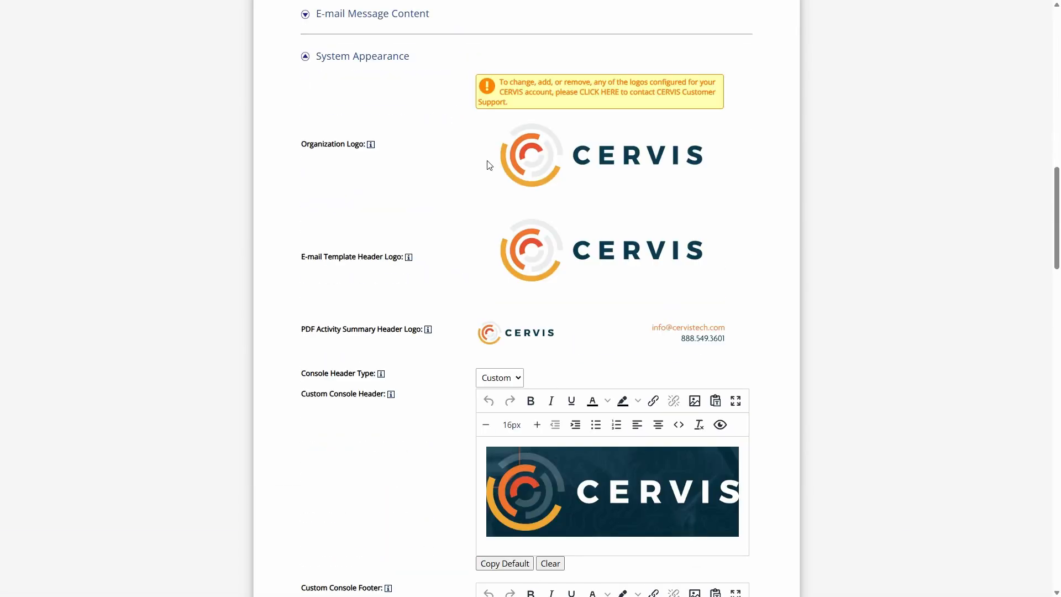
pyautogui.scroll(-4, 465, 337)
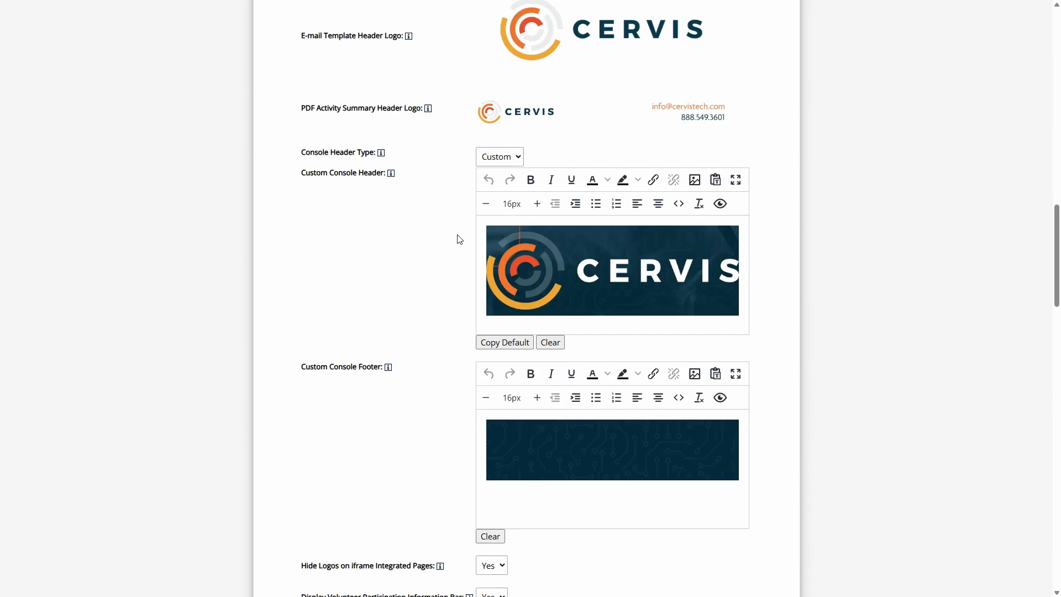
pyautogui.scroll(-3, 469, 382)
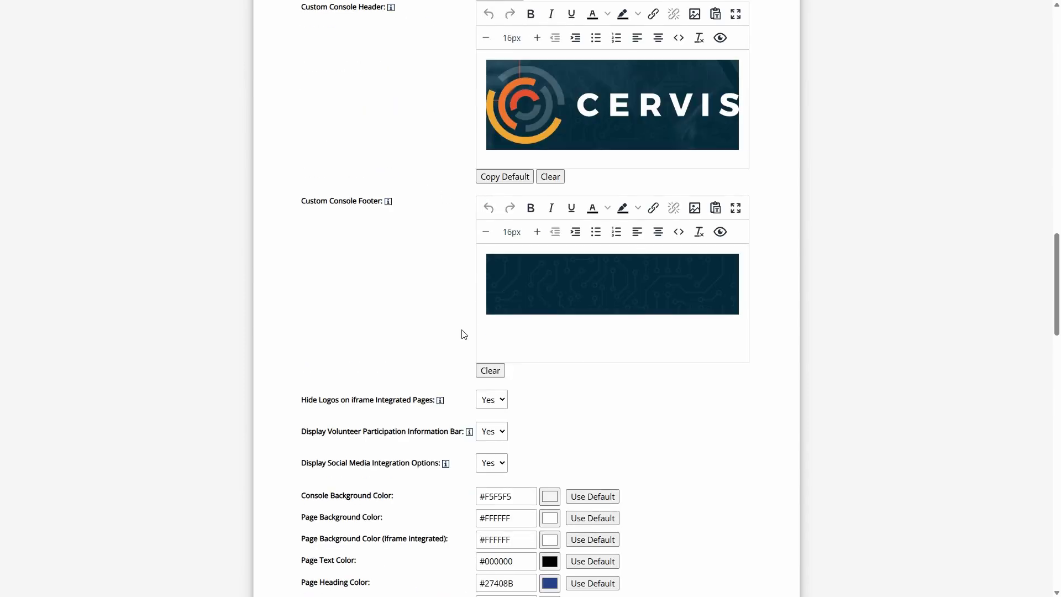
# Step: Review the System Appearance colors, button styles, field shapes and system-wide font, and return to the main dashboard without updating
pyautogui.scroll(-4, 462, 331)
pyautogui.scroll(-2, 454, 303)
pyautogui.scroll(-7, 452, 415)
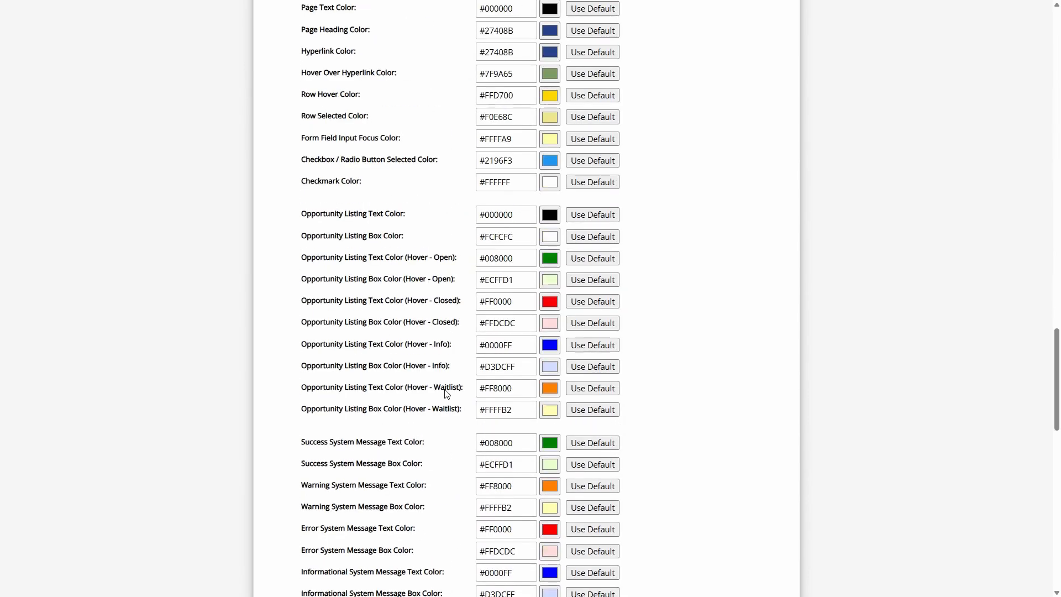
pyautogui.scroll(-5, 447, 390)
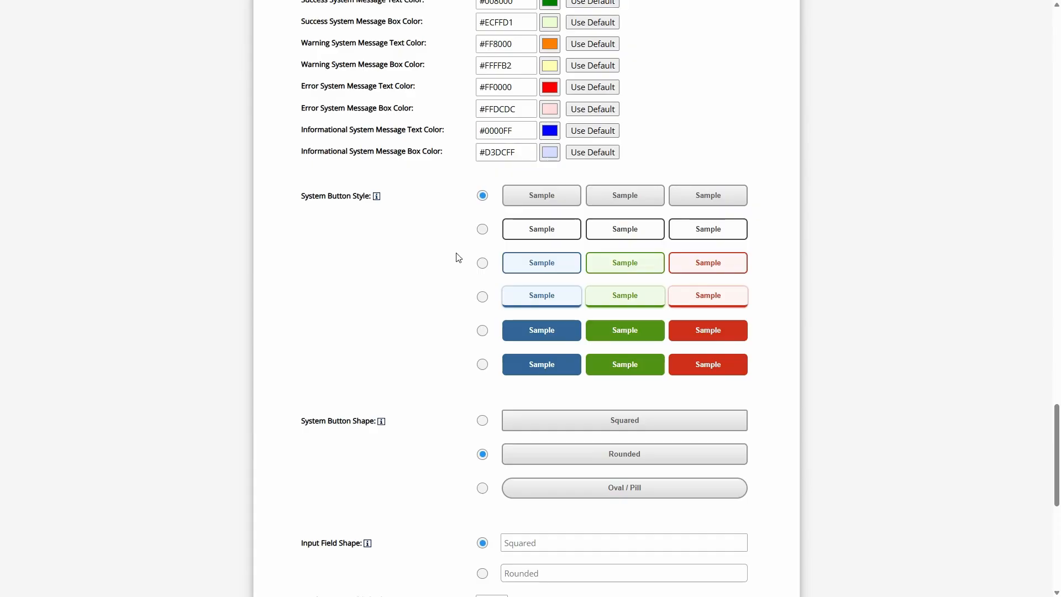
pyautogui.scroll(-3, 426, 301)
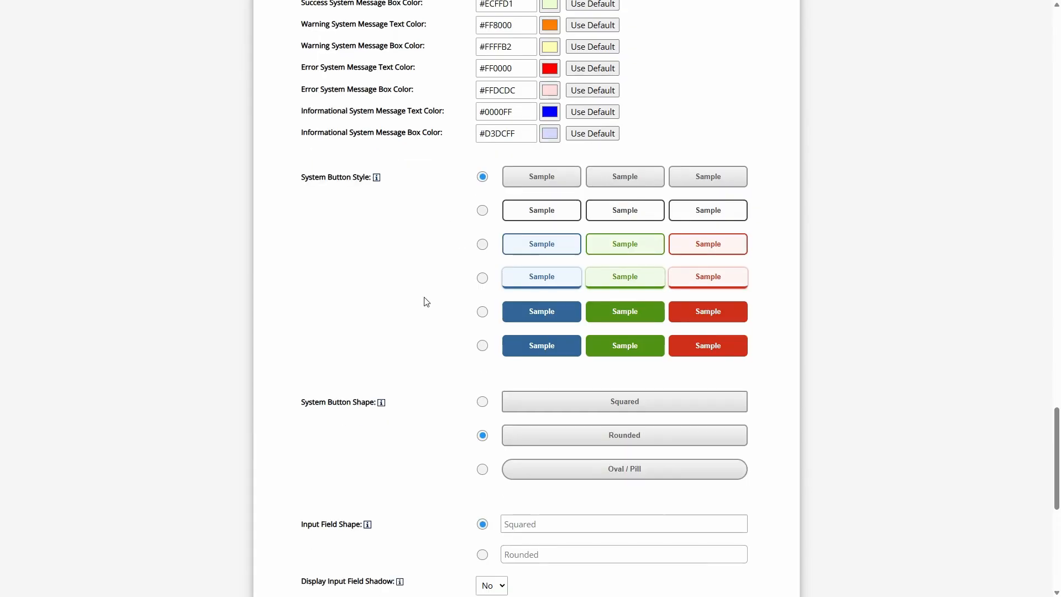
pyautogui.scroll(-2, 434, 320)
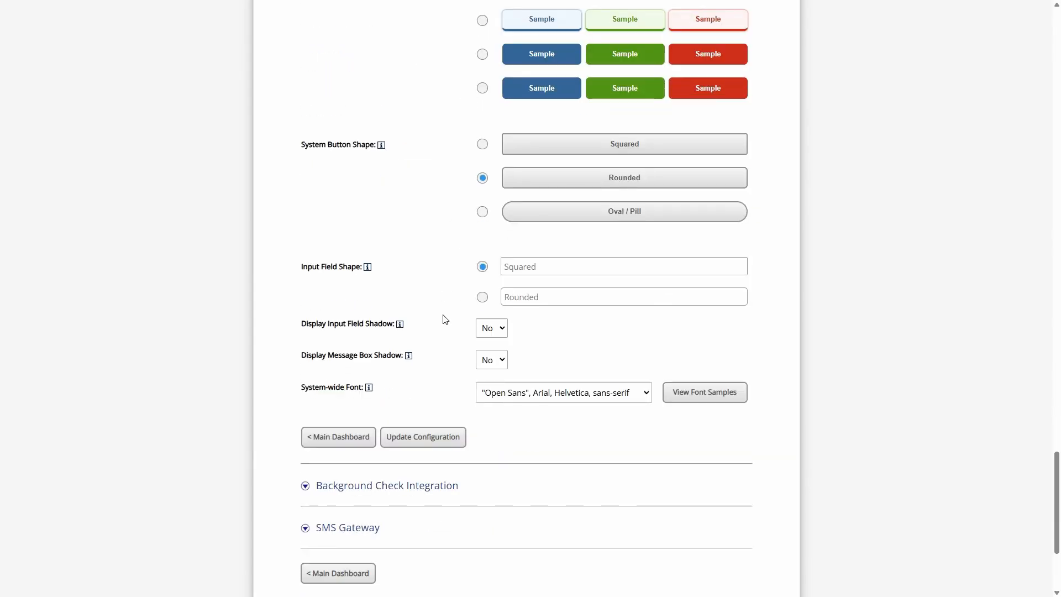
pyautogui.scroll(-1, 437, 347)
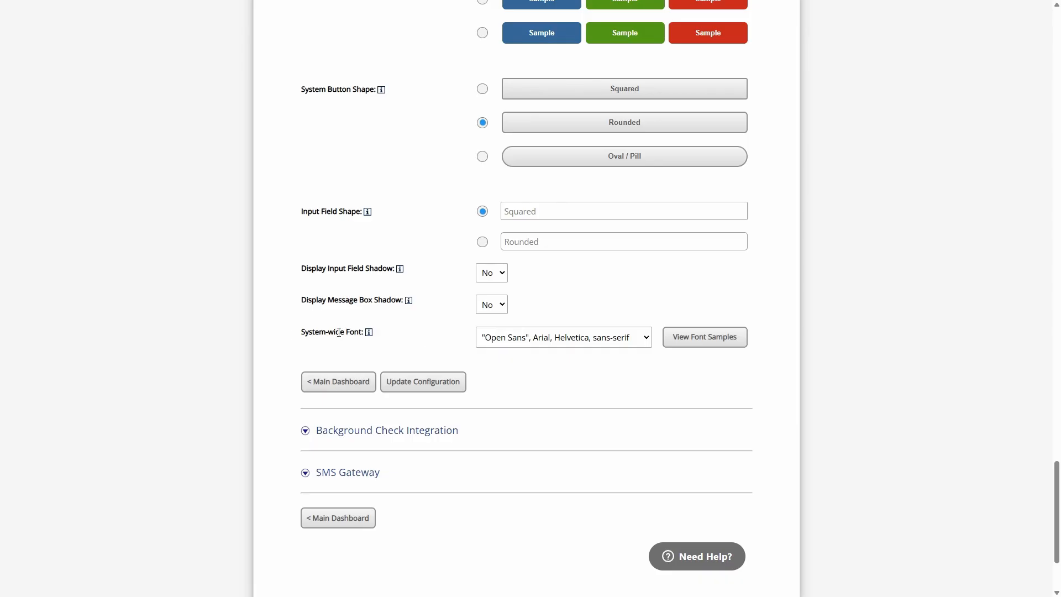
pyautogui.scroll(4, 459, 341)
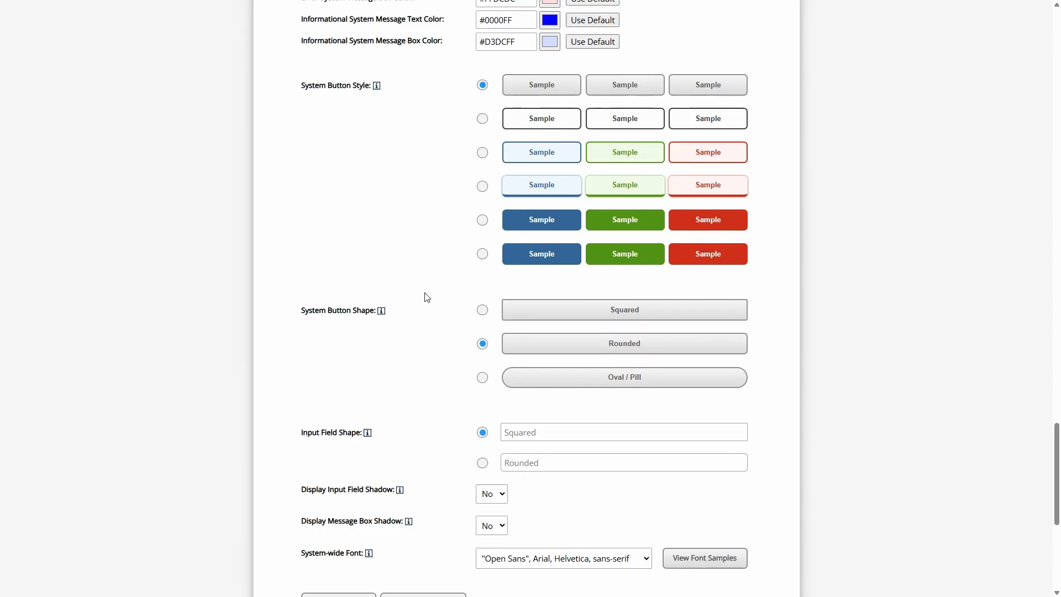
pyautogui.scroll(-6, 436, 283)
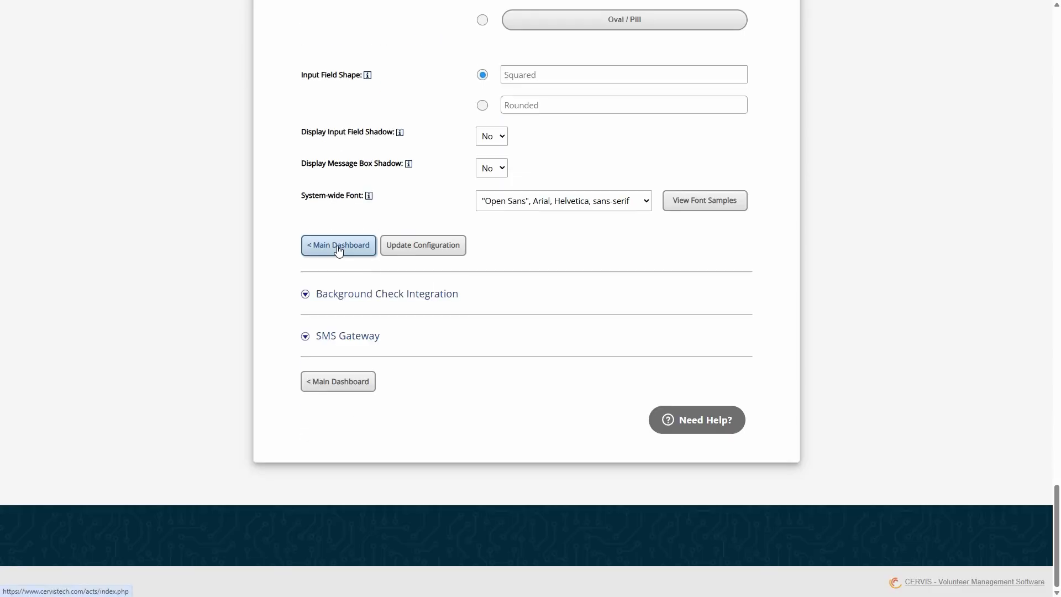
pyautogui.click(339, 249)
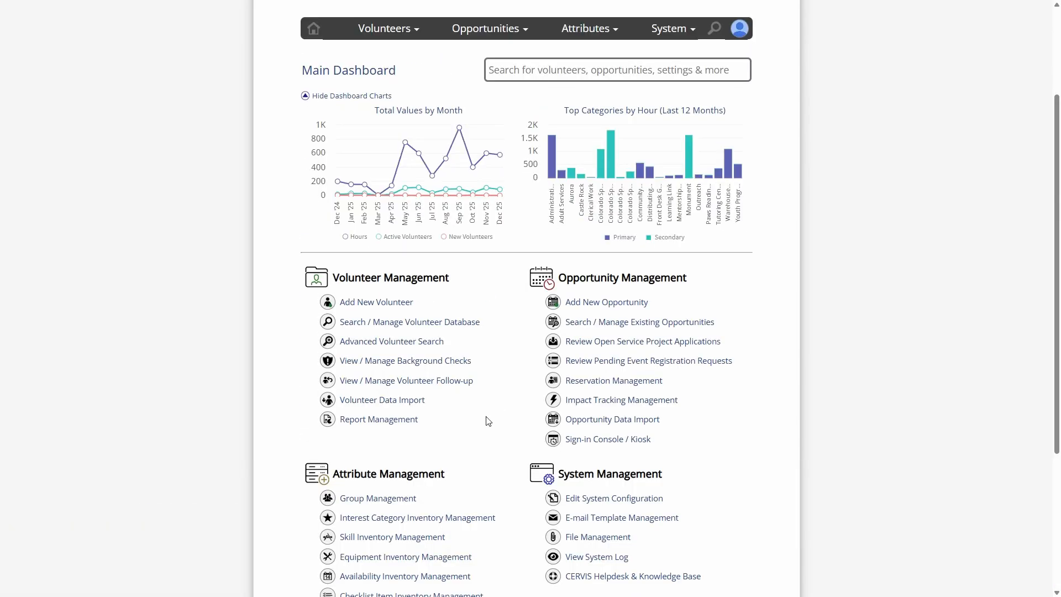
# Step: Search the customer support help for "integrating" and open the article Integrating CERVIS Into Your Existing Website
pyautogui.scroll(-3, 488, 420)
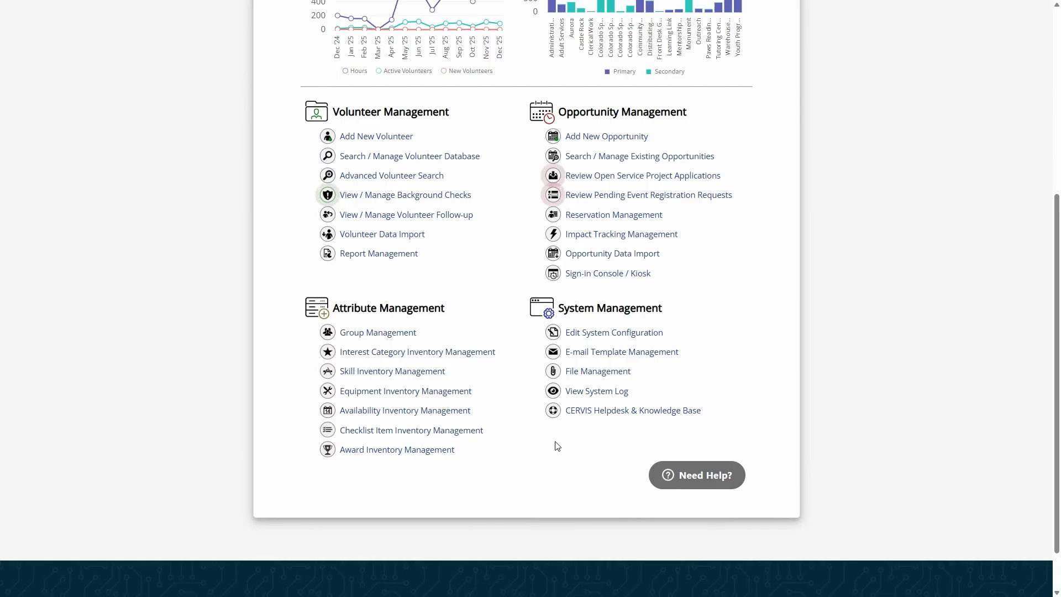
pyautogui.click(693, 476)
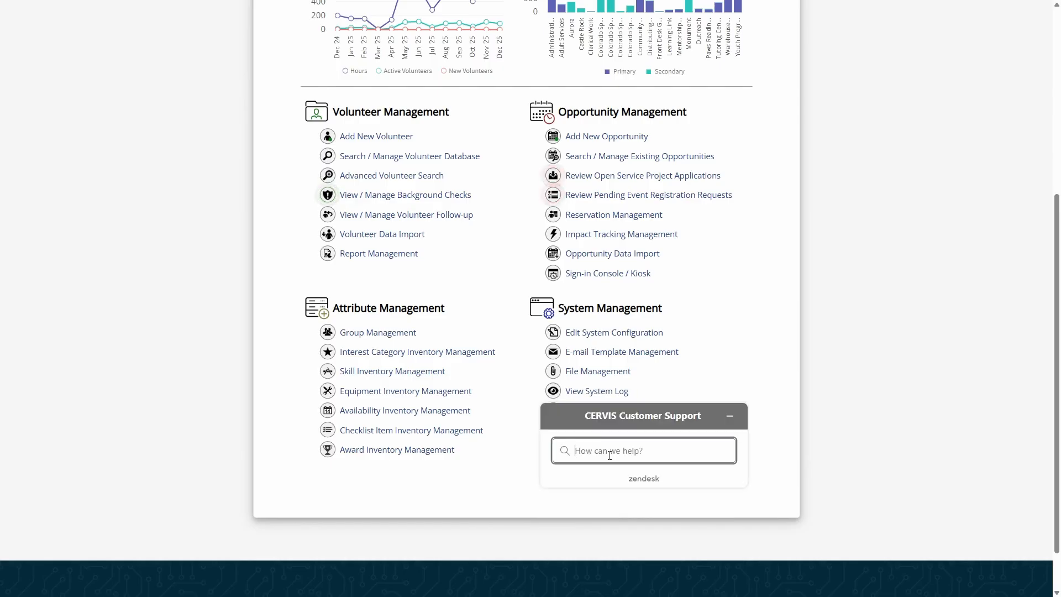
pyautogui.write('integr')
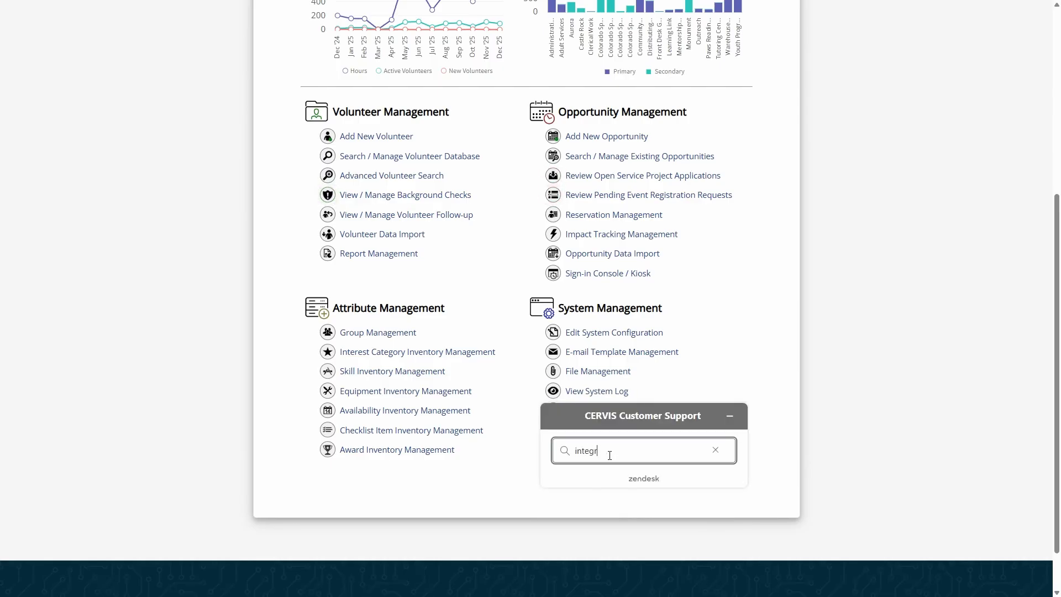
pyautogui.write('ating')
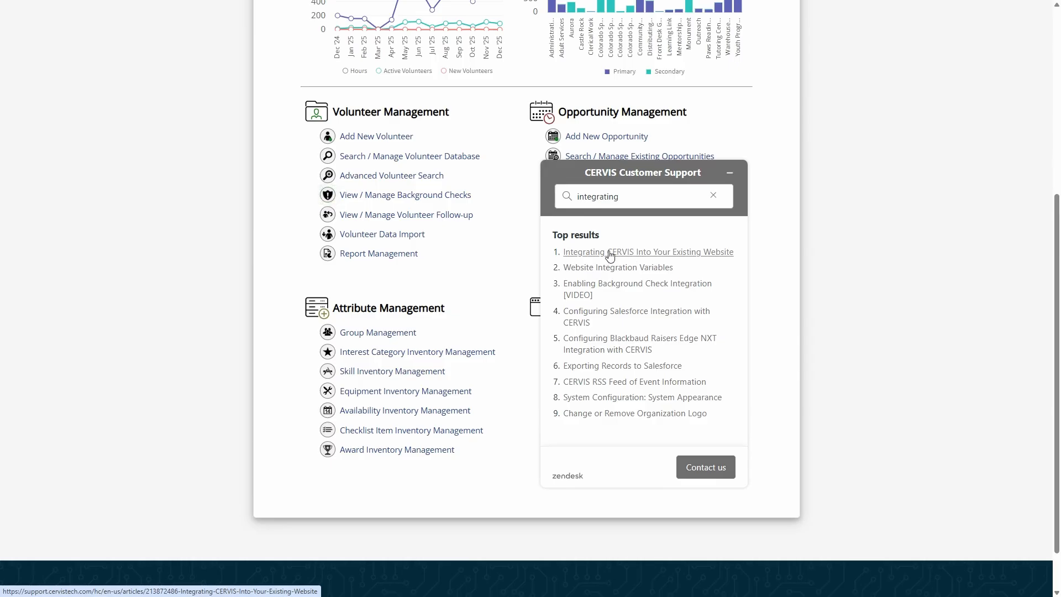
pyautogui.click(648, 253)
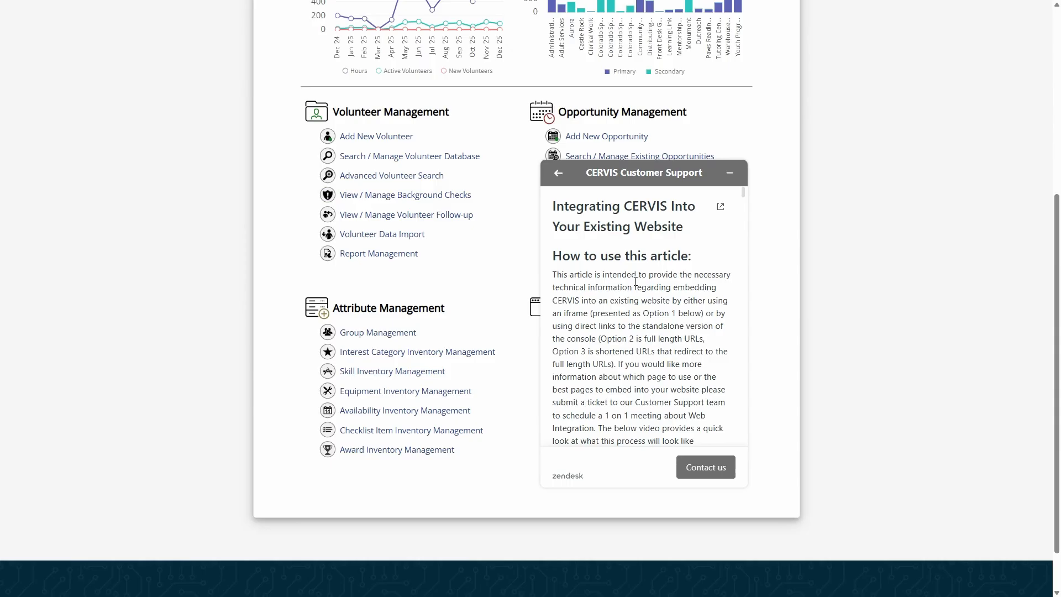
# Step: Read the article's website embedding instructions, including how to locate the organization ID, and close the help window
pyautogui.scroll(-2, 632, 283)
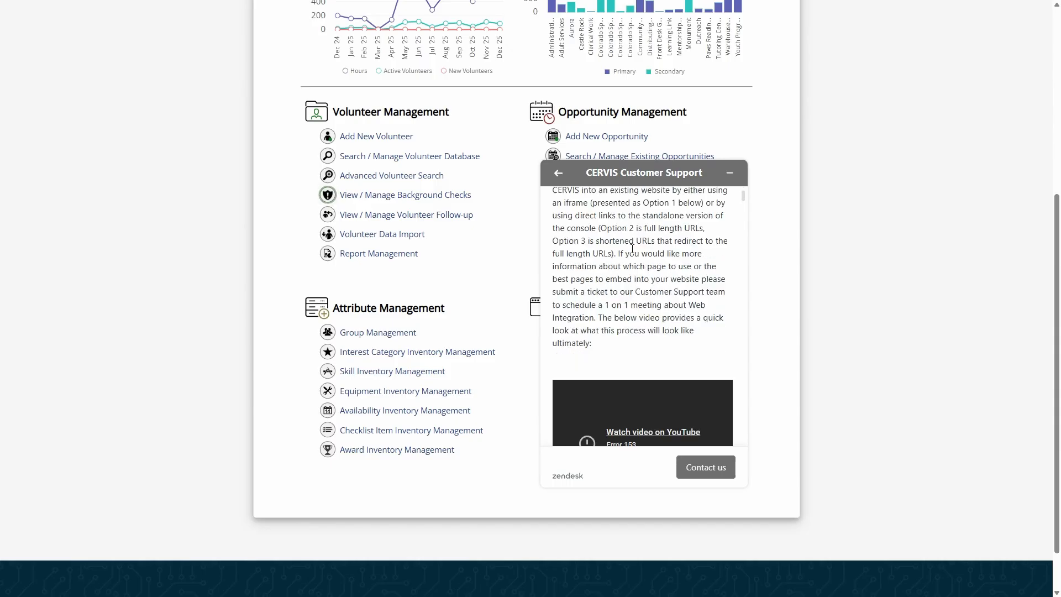
pyautogui.scroll(-1, 638, 257)
pyautogui.scroll(-2, 639, 259)
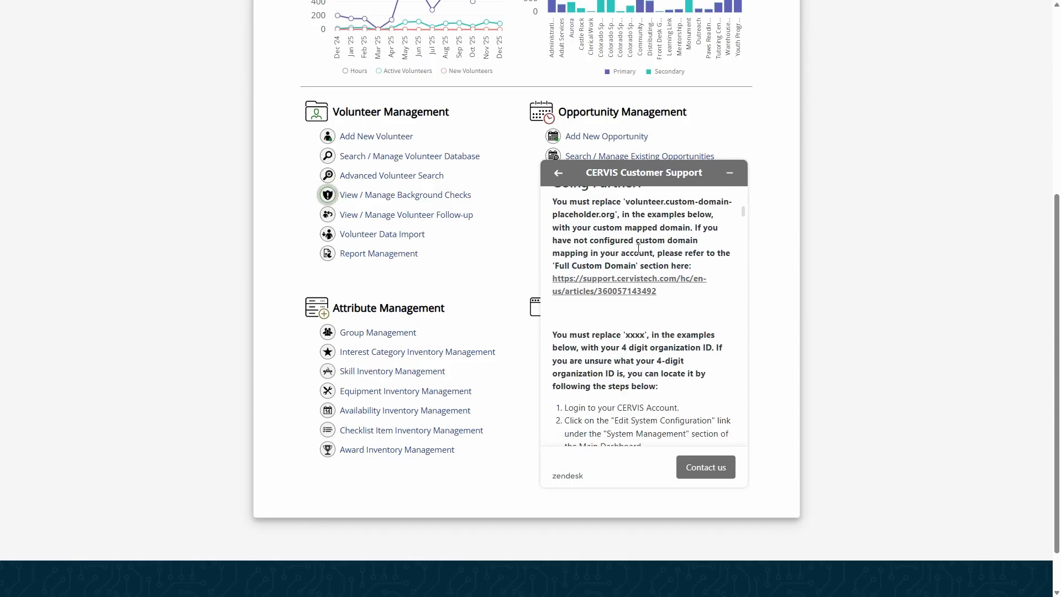
pyautogui.scroll(-4, 647, 251)
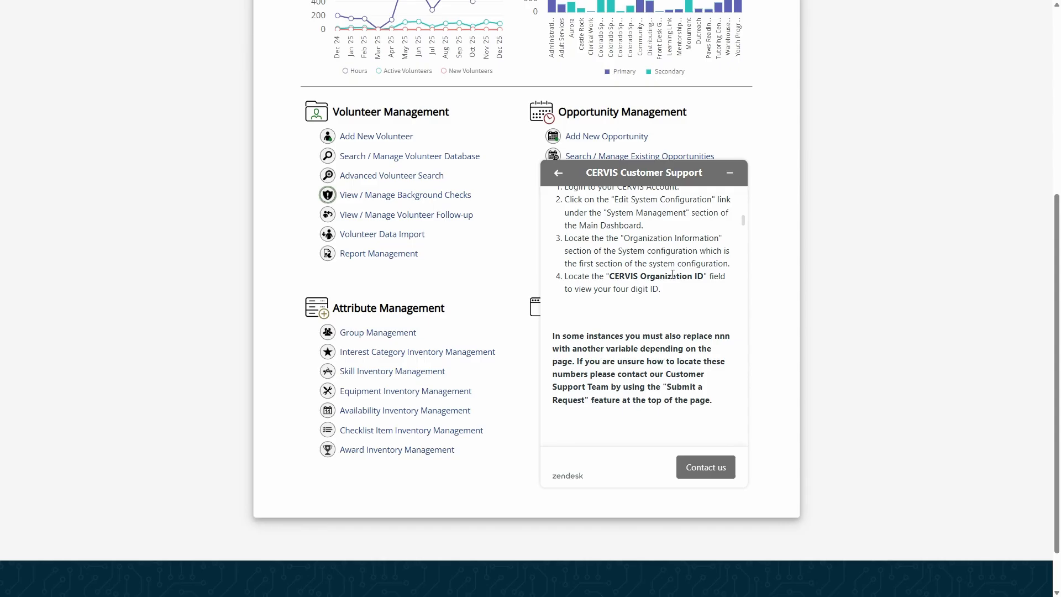
pyautogui.click(730, 174)
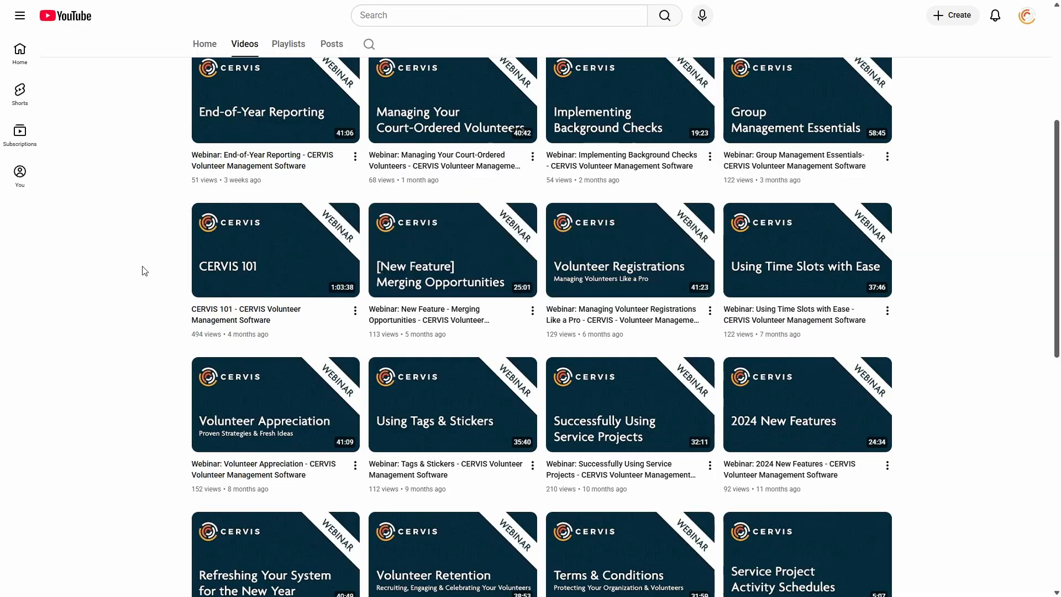
# Step: Browse the webinar videos on the CERVIS YouTube channel and switch back to the CERVIS main dashboard
pyautogui.scroll(-2, 145, 271)
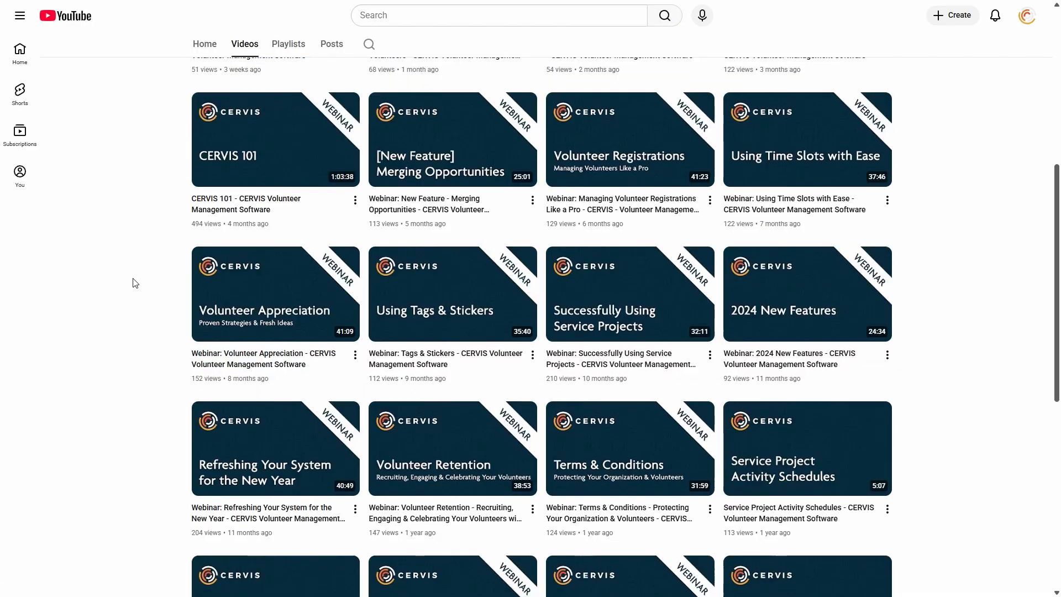
pyautogui.scroll(-1, 135, 283)
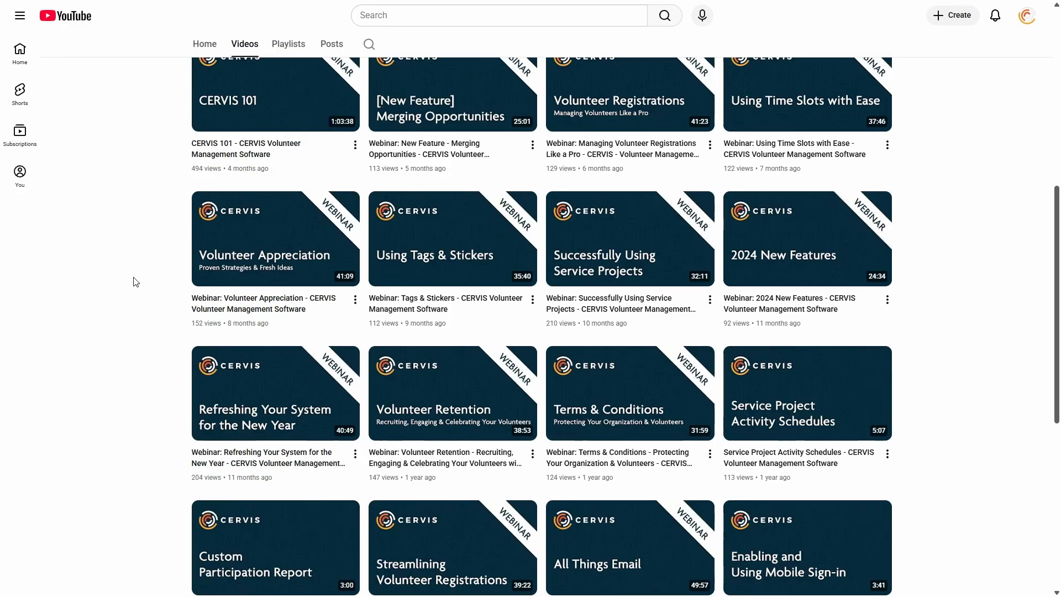
pyautogui.scroll(-3, 135, 282)
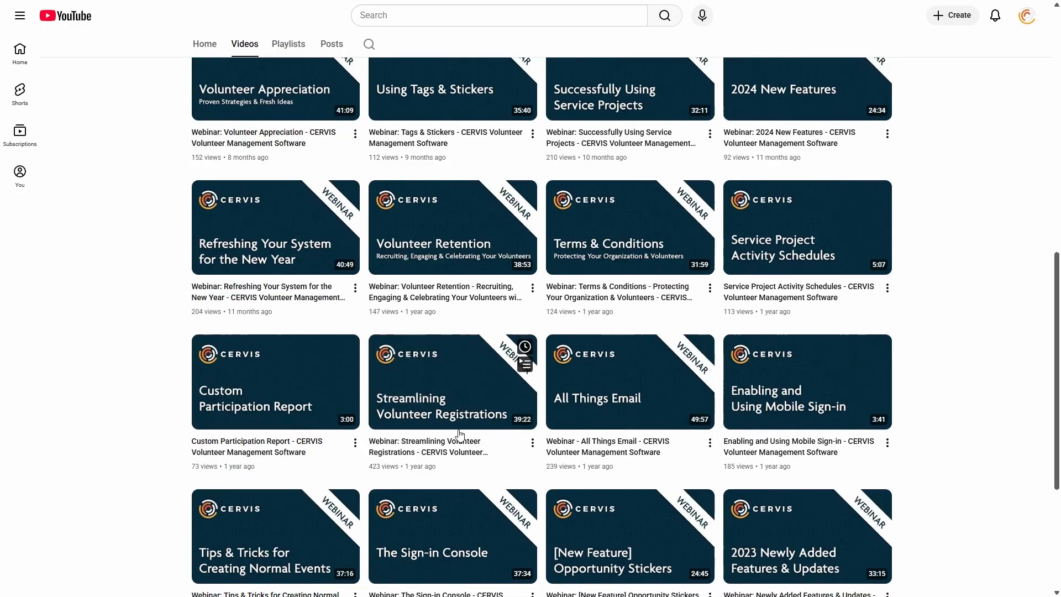
pyautogui.moveTo(460, 435)
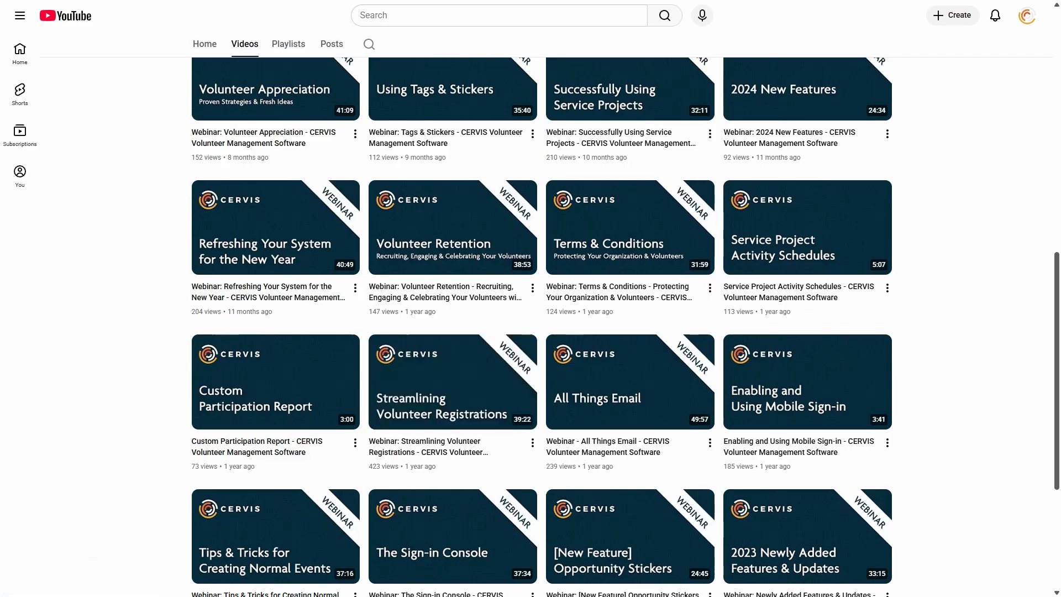
pyautogui.scroll(10, 111, 310)
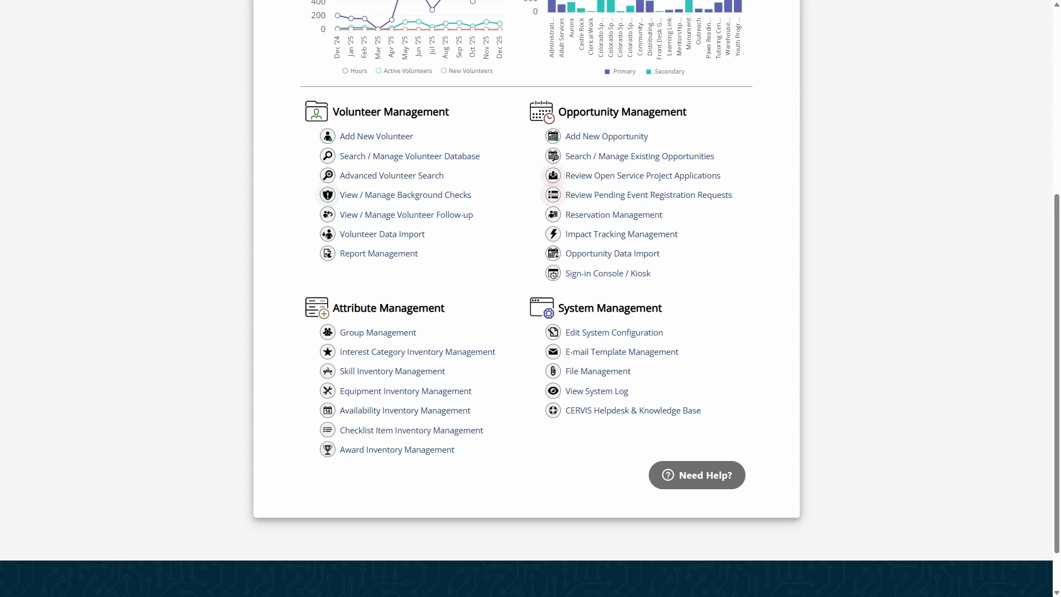
pyautogui.scroll(5, 280, 370)
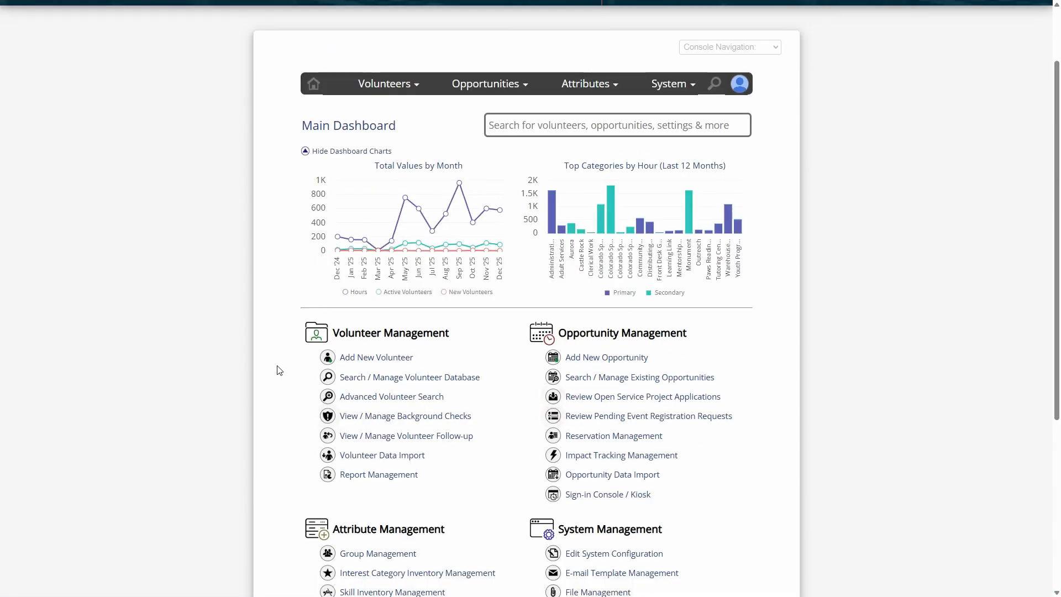
# Step: Open the Priority Email Support contact form from customer support help, view its request field, and close the help window without sending
pyautogui.scroll(-2, 279, 370)
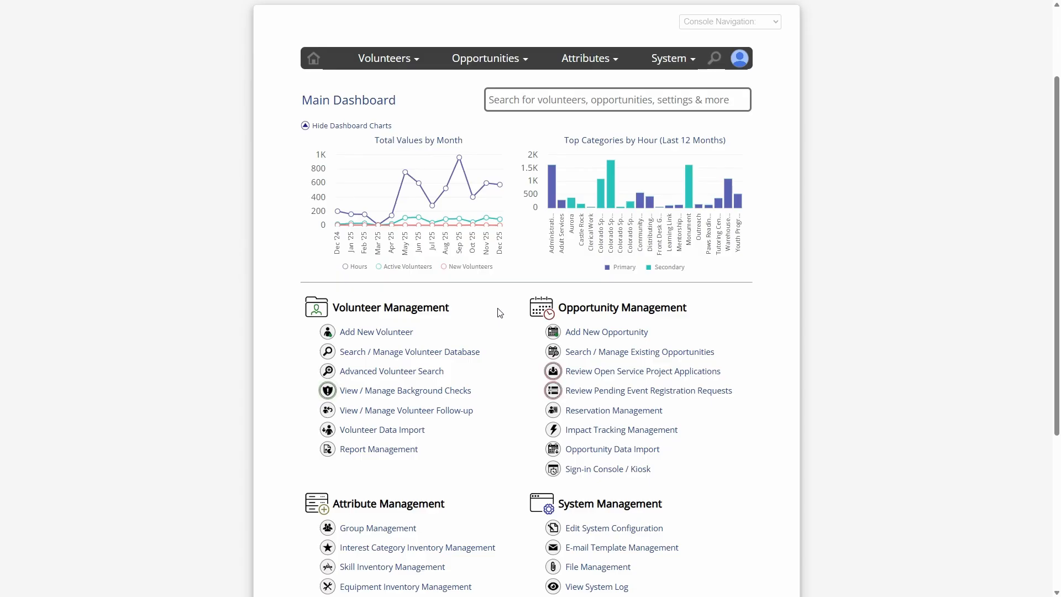
pyautogui.scroll(-4, 503, 321)
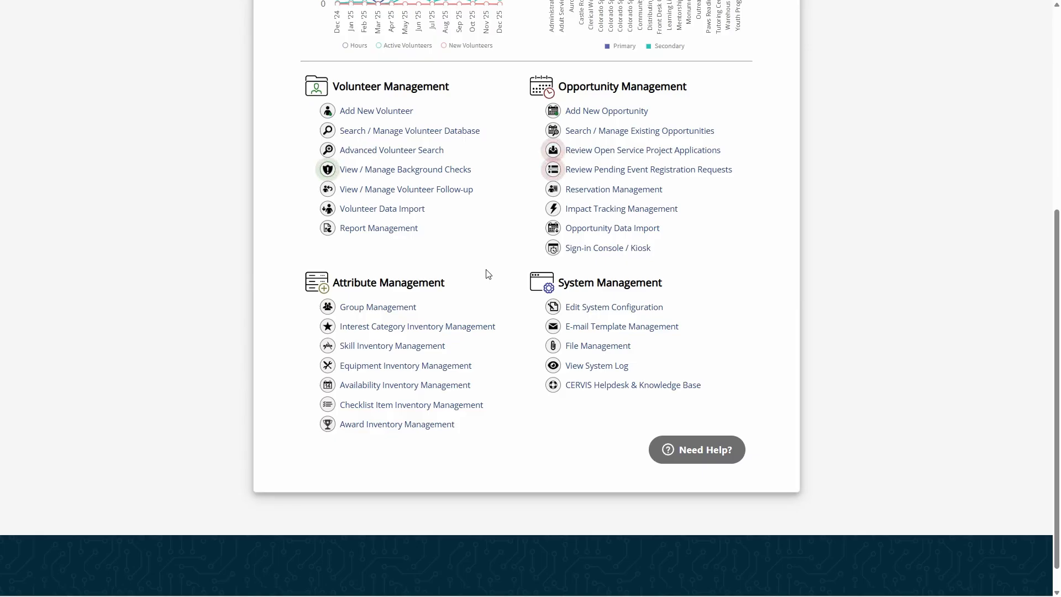
pyautogui.click(700, 452)
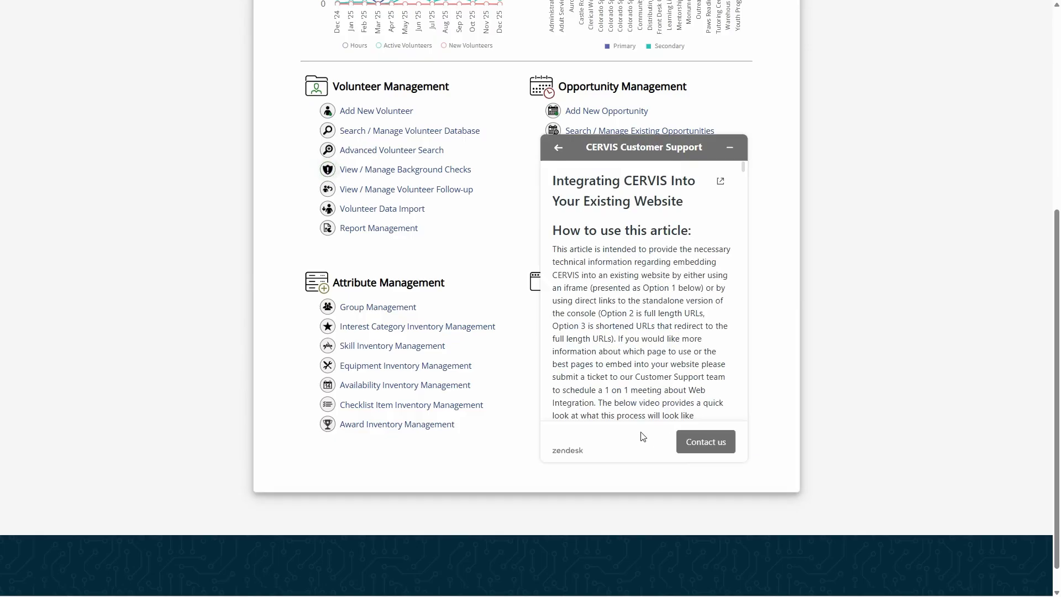
pyautogui.click(559, 149)
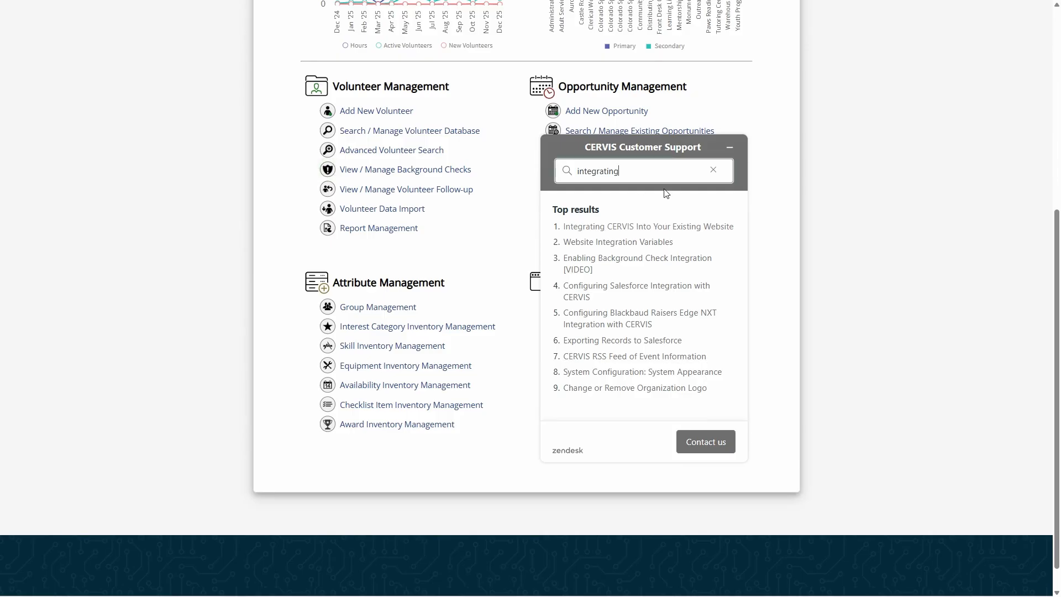
pyautogui.click(709, 442)
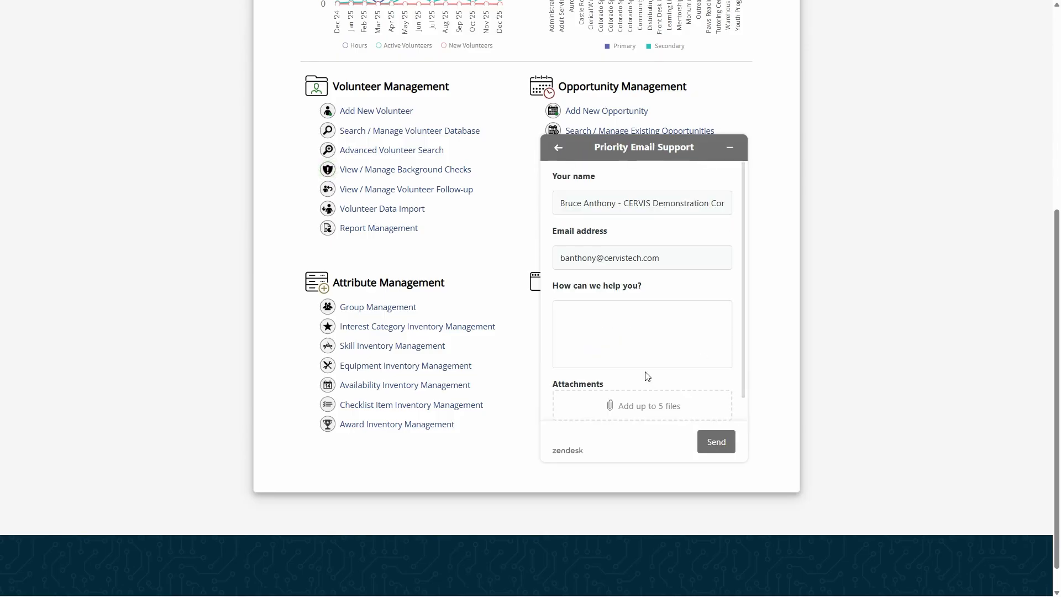
pyautogui.click(584, 325)
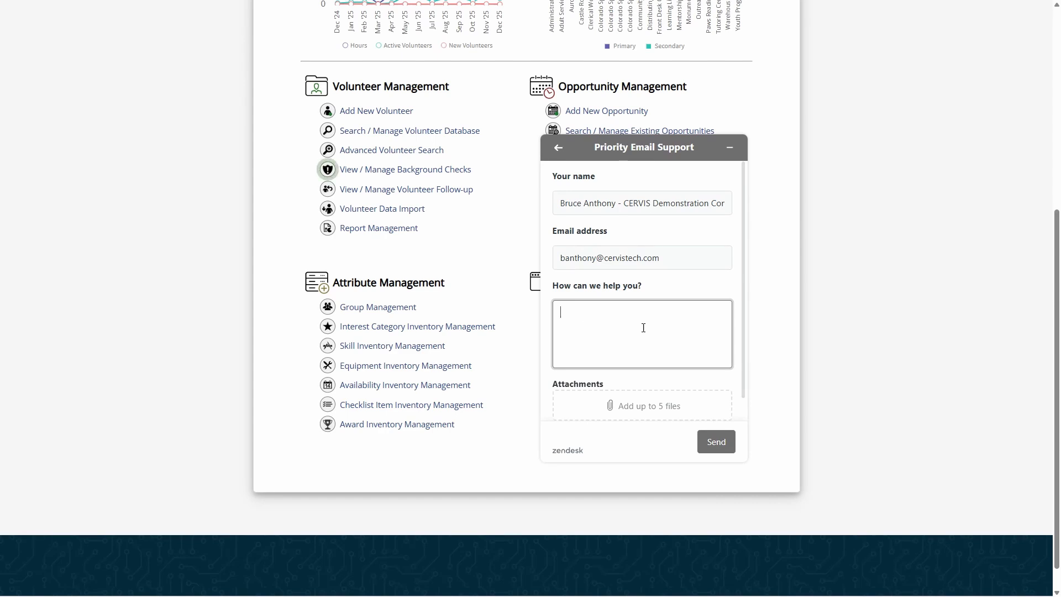
pyautogui.click(729, 150)
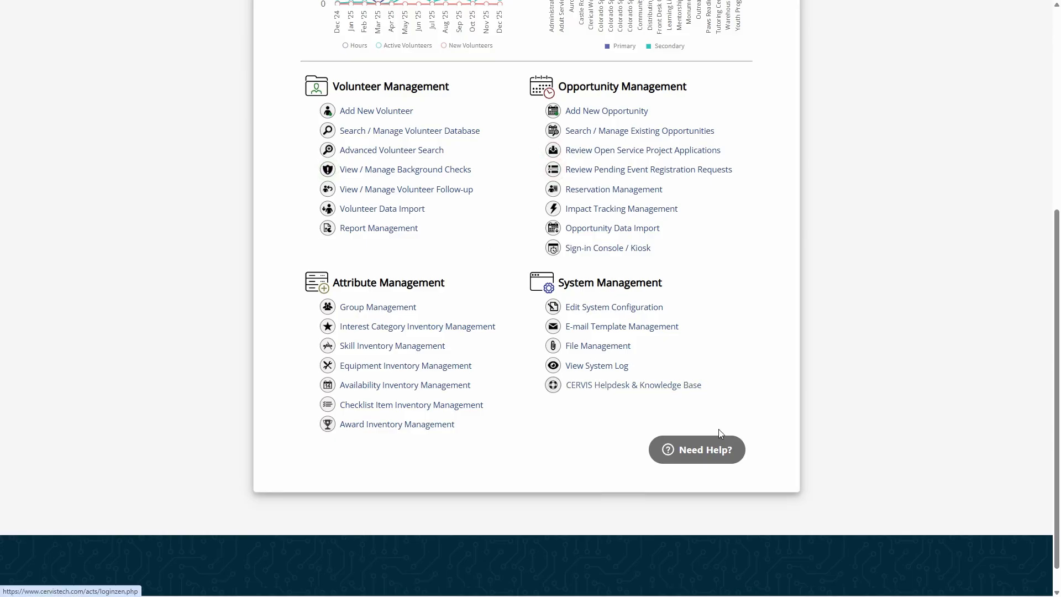
# Step: Reopen the Priority Email Support form to view its help request field again and minimize the form unsent
pyautogui.click(714, 453)
pyautogui.click(637, 330)
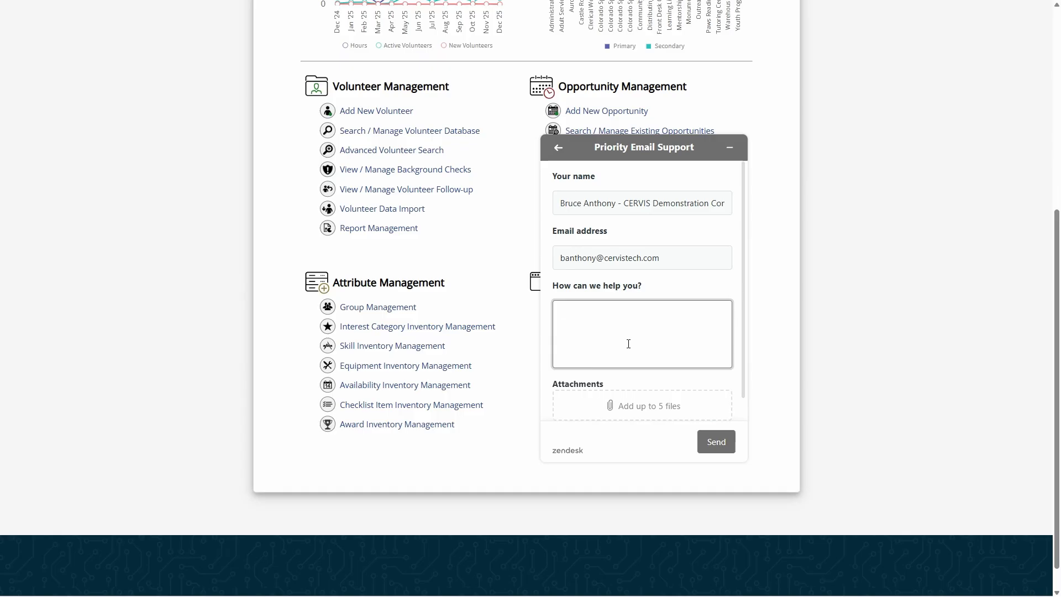
pyautogui.click(486, 264)
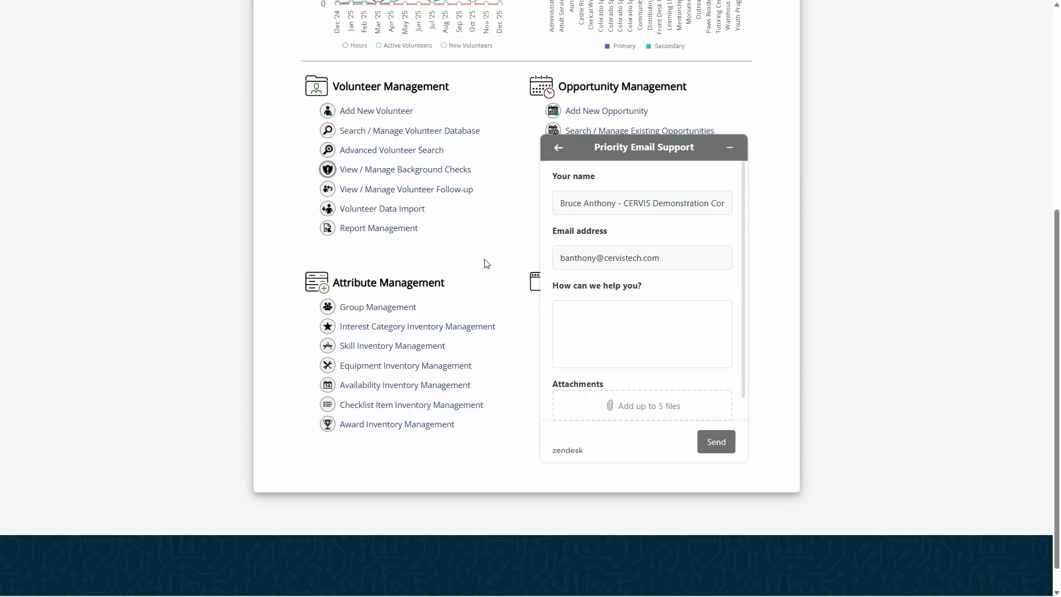
pyautogui.click(729, 148)
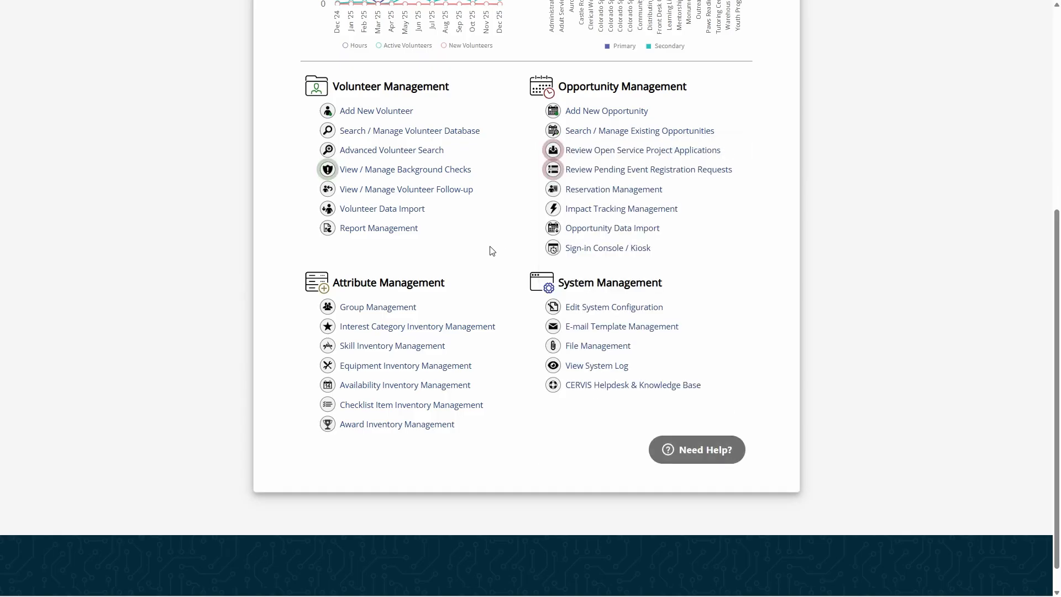